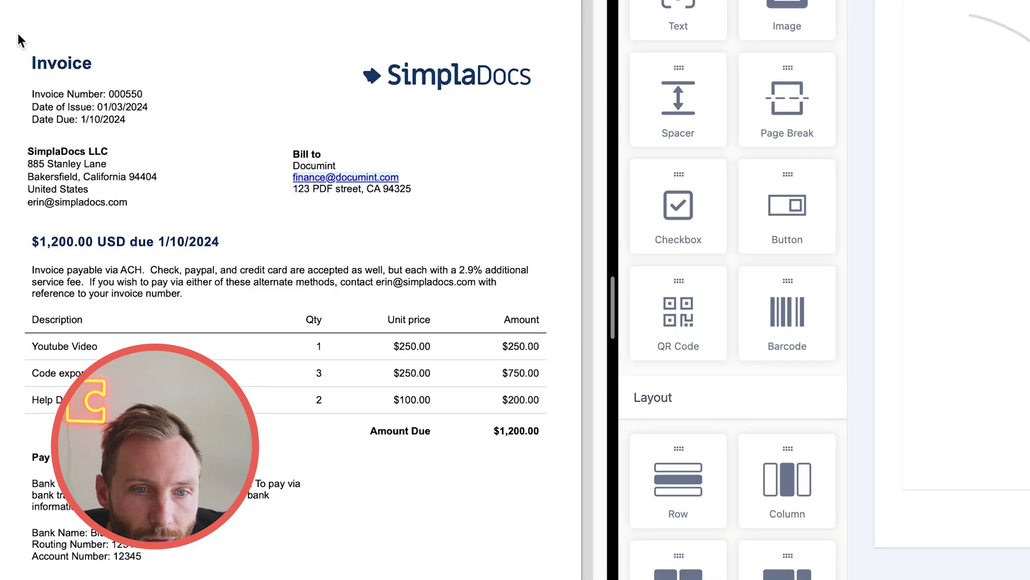
left_click_drag(9, 115, 371, 183)
left_click_drag(580, 141, 560, 138)
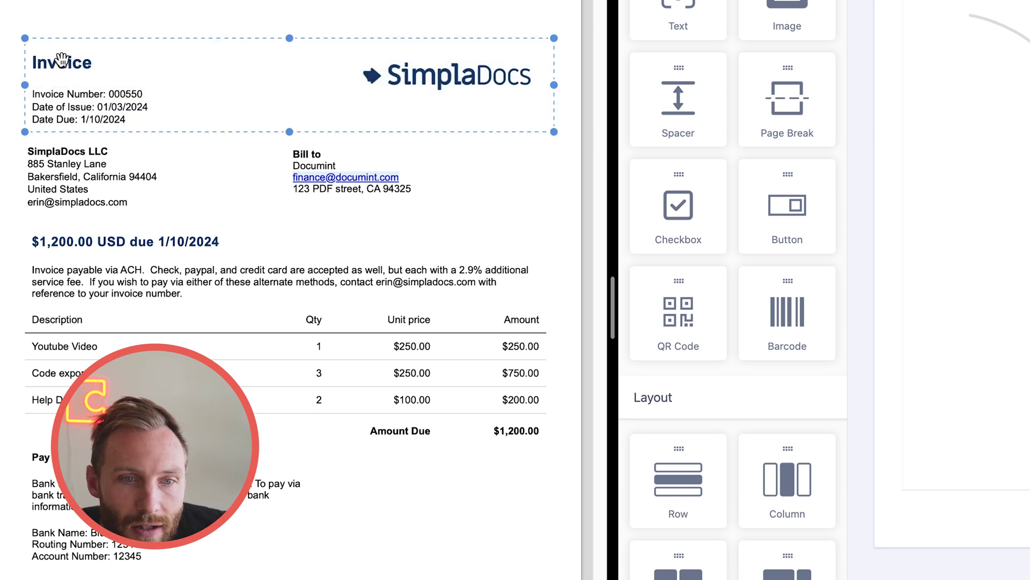
left_click_drag(64, 62, 520, 198)
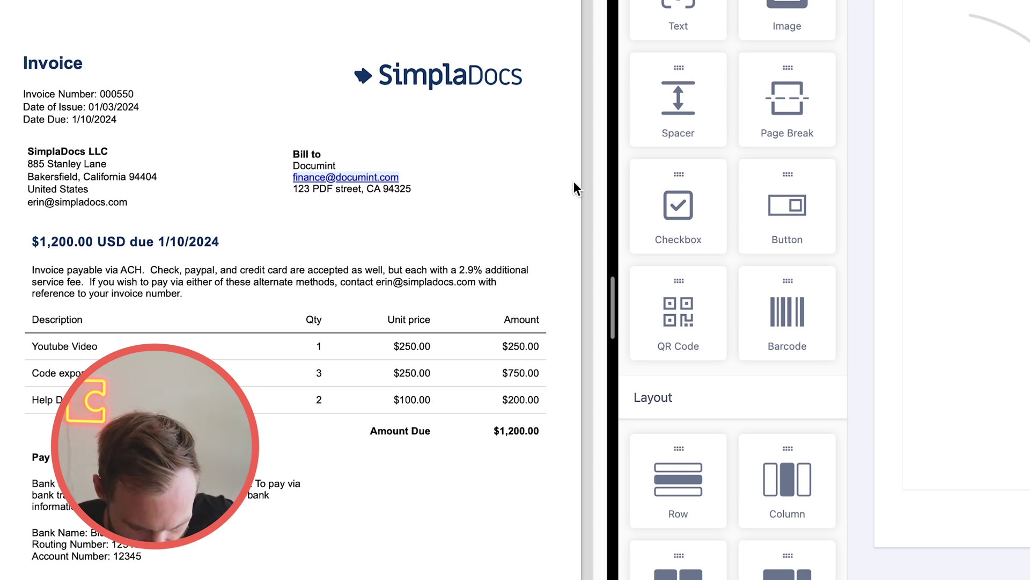
key("ctrl+z")
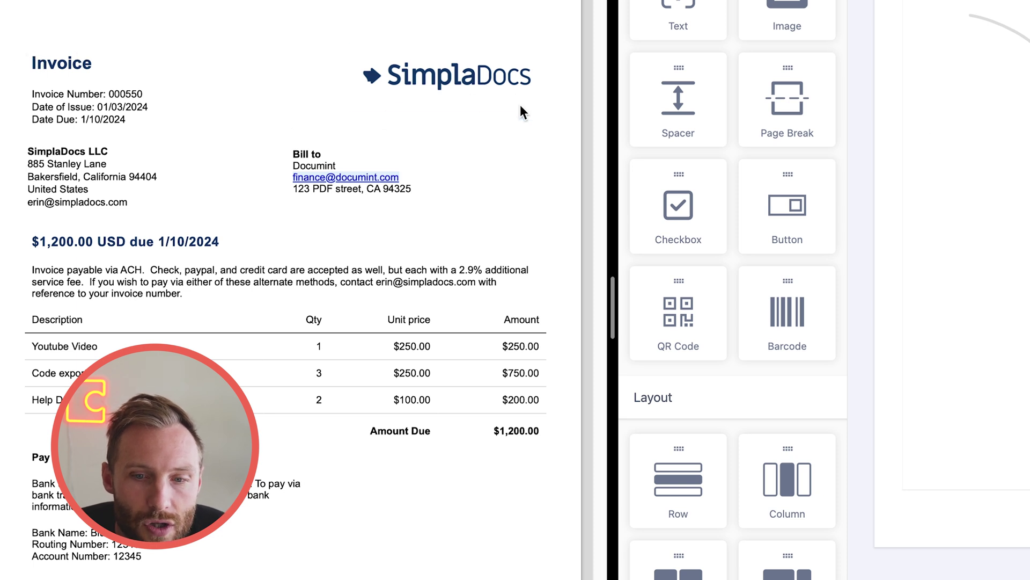
Step: Add a 50 | 50 row to the blank template and stack two text elements in its left column
left_click_drag(679, 561, 628, 140)
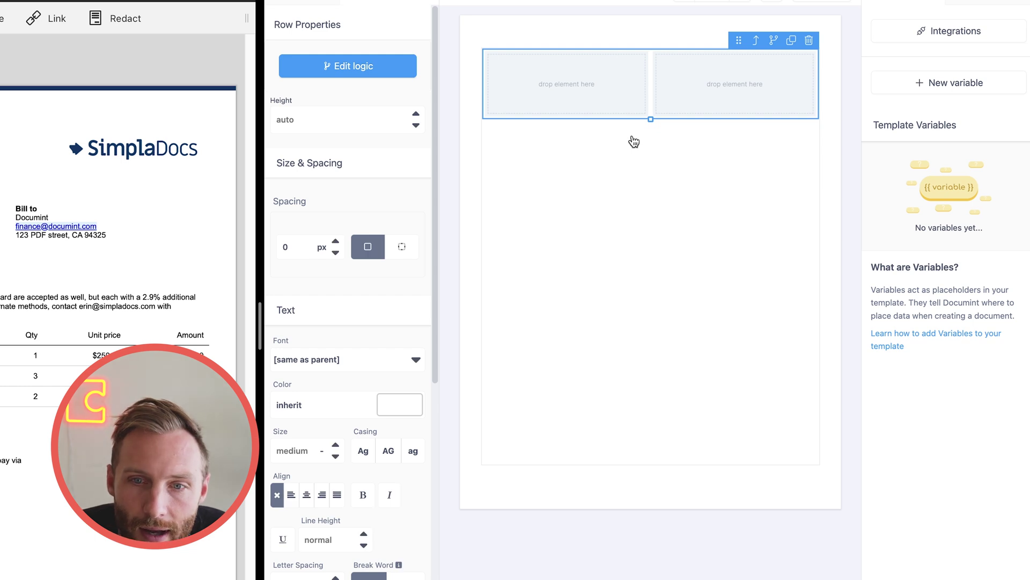
left_click(295, 5)
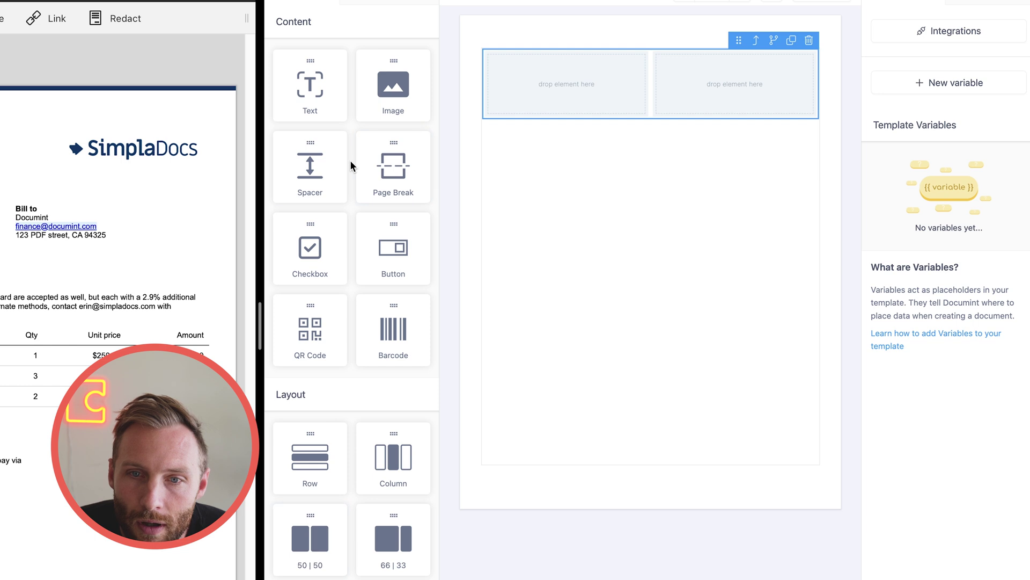
left_click_drag(310, 85, 537, 91)
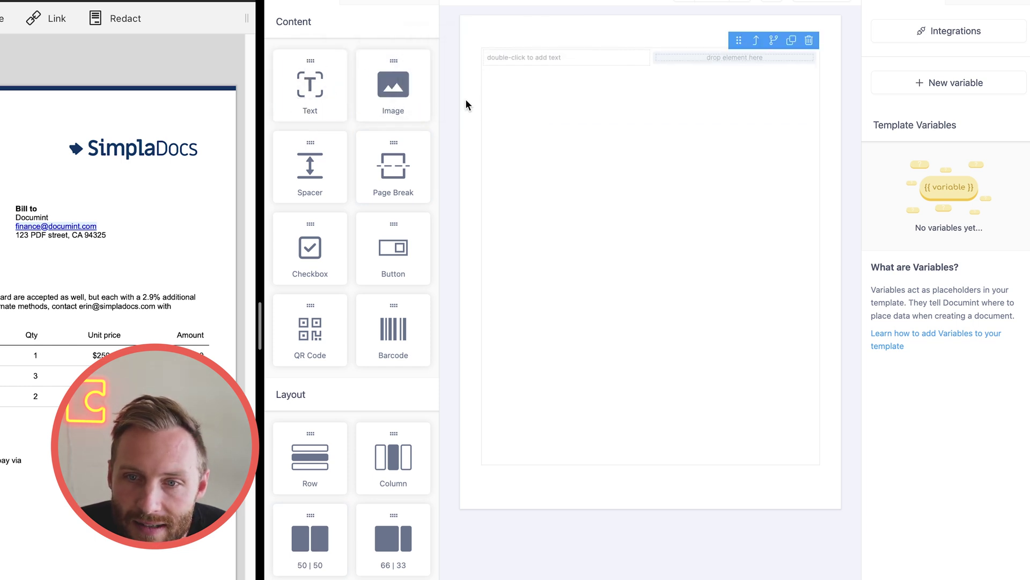
left_click_drag(310, 86, 540, 77)
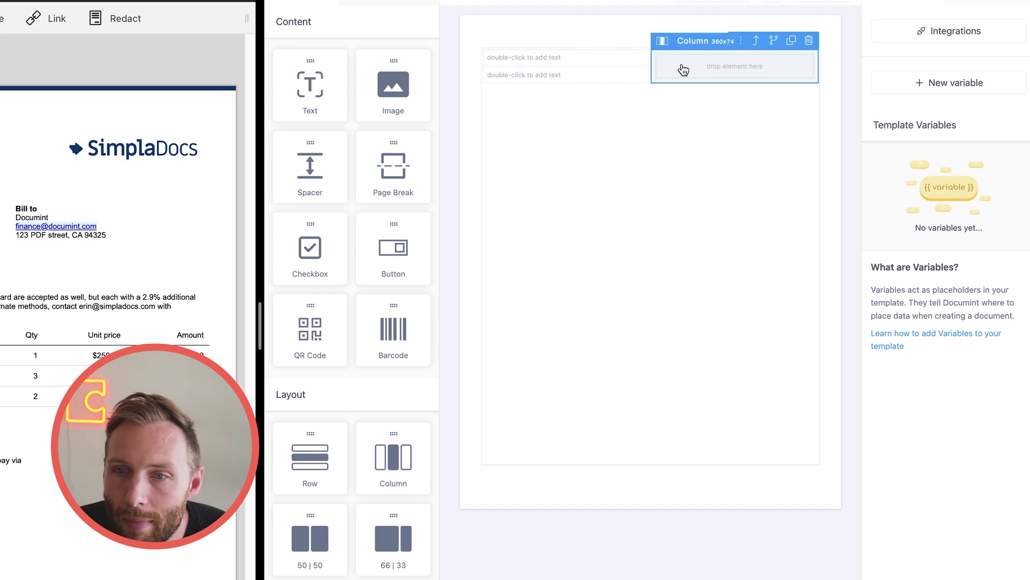
Step: Place an image element in the row's right column and fill it with the SimplaDocs Full Blue (3) logo
left_click_drag(385, 82, 729, 61)
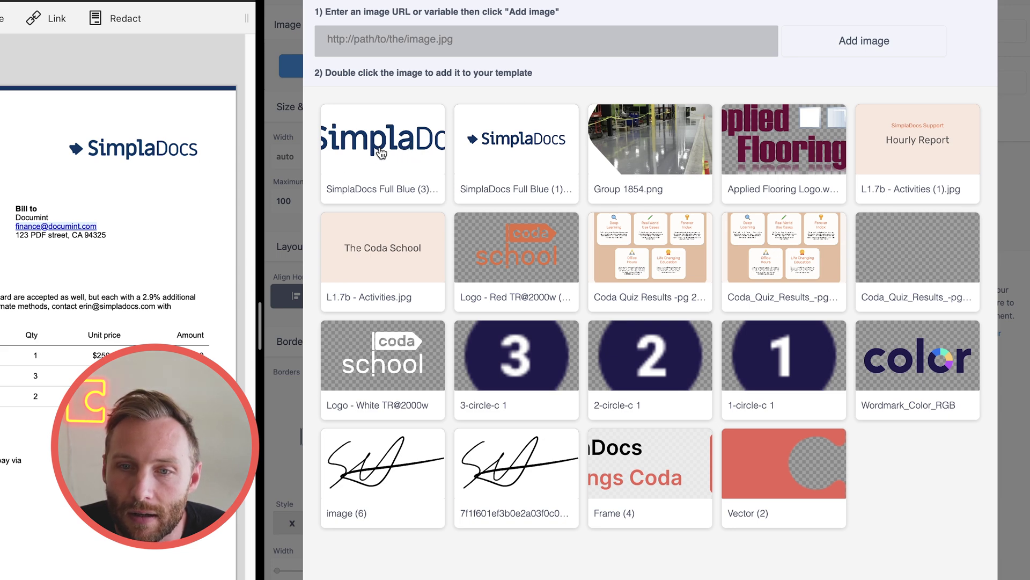
double_click(381, 148)
left_click(765, 166)
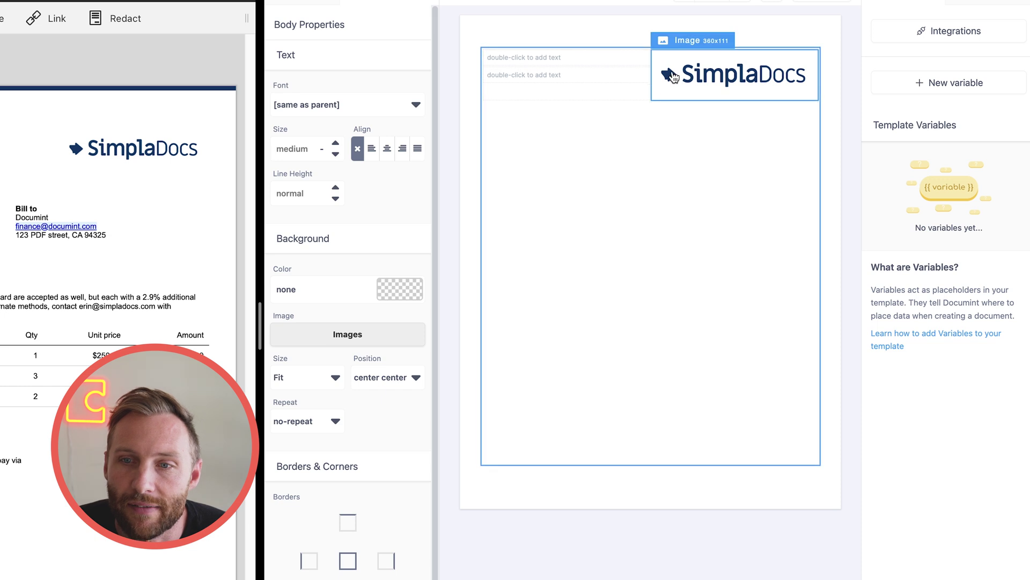
Step: Enter "Invoice" as the content of the upper text element
double_click(538, 64)
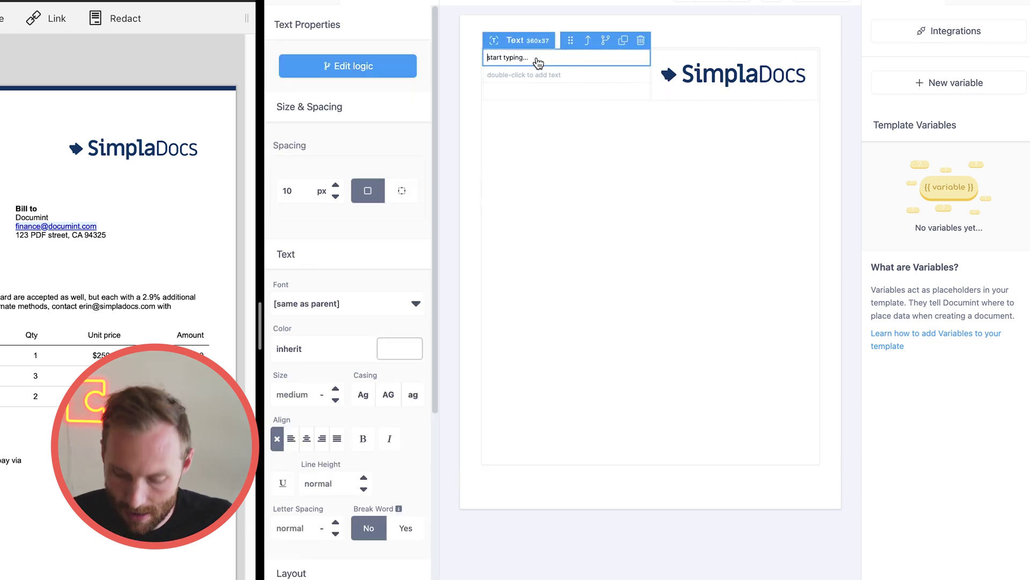
type("Invoice")
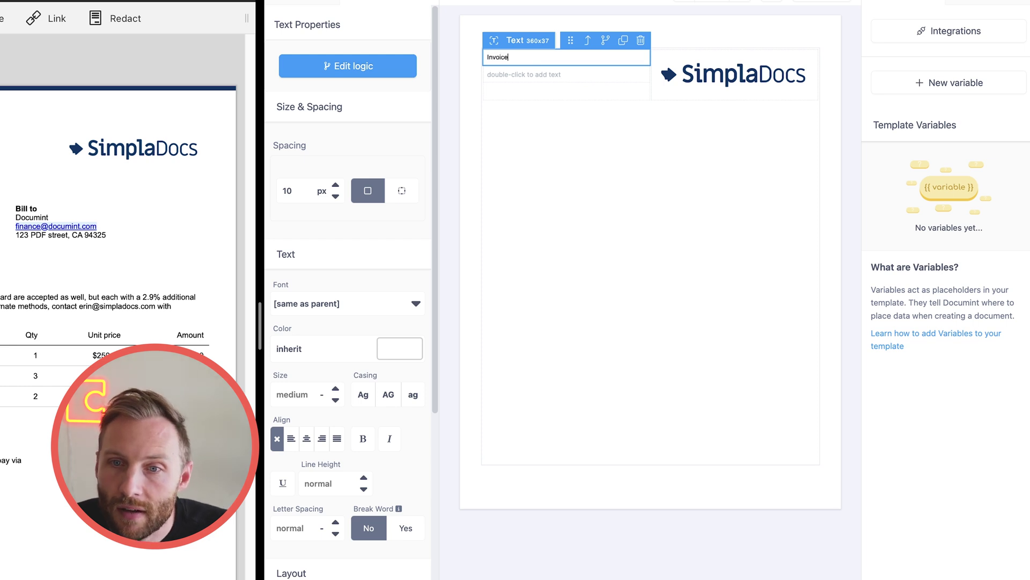
left_click(529, 85)
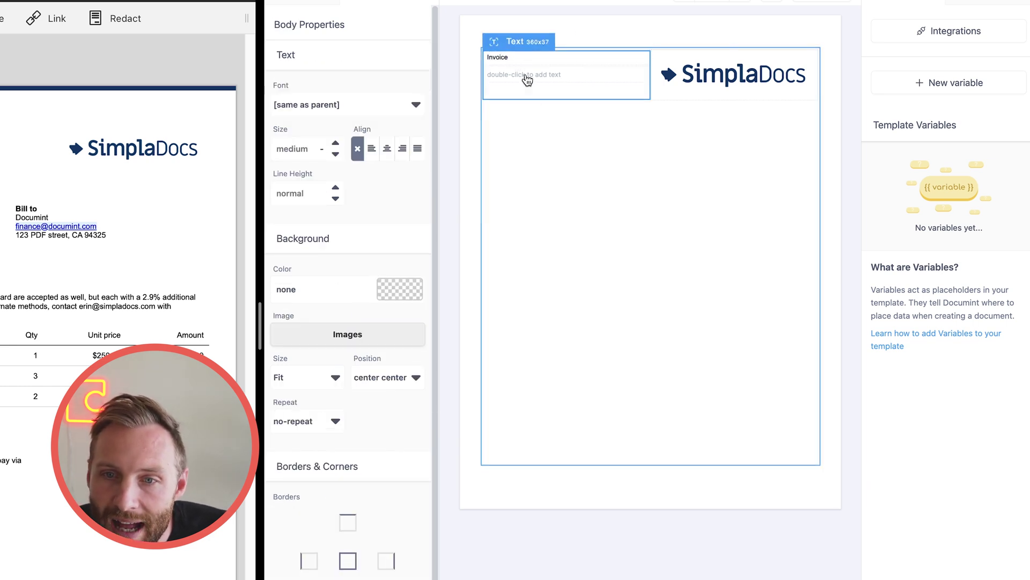
Step: Format the Invoice heading as bold with a text size of 26 px
left_click(520, 63)
scroll(391, 325, "down", 2)
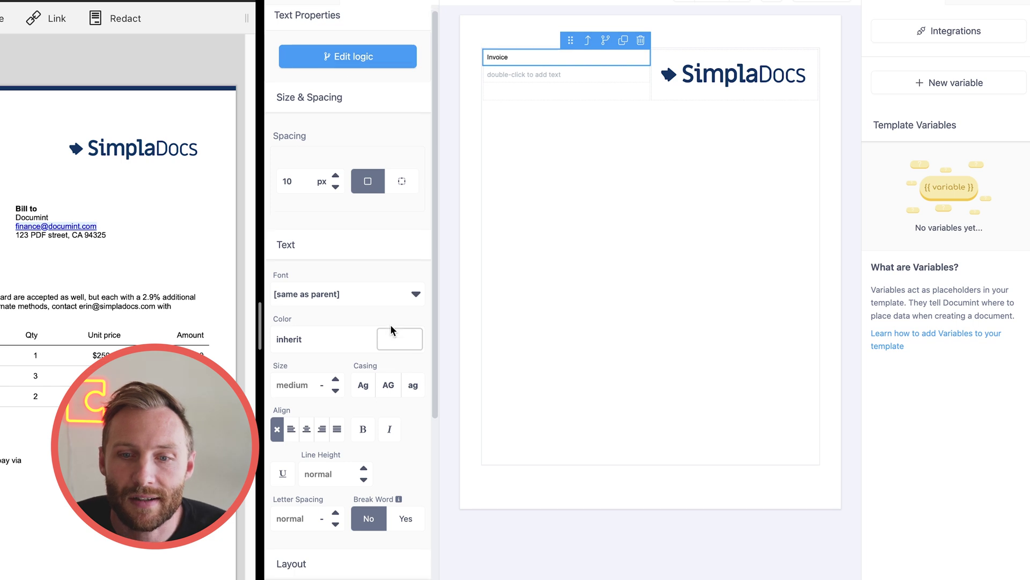
left_click(335, 342)
left_click(335, 343)
left_click(336, 342)
left_click(335, 343)
left_click(335, 343)
left_click(335, 343)
left_click(336, 343)
left_click(335, 343)
left_click(336, 342)
left_click(336, 342)
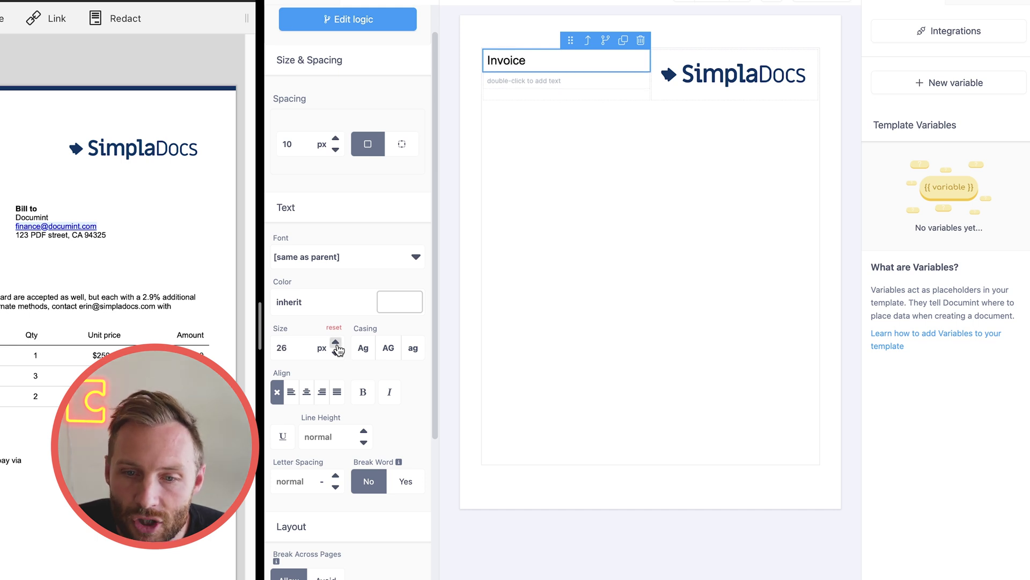
left_click(363, 393)
Step: Set the Invoice heading's text color to 144f7d
scroll(327, 532, "down", 5)
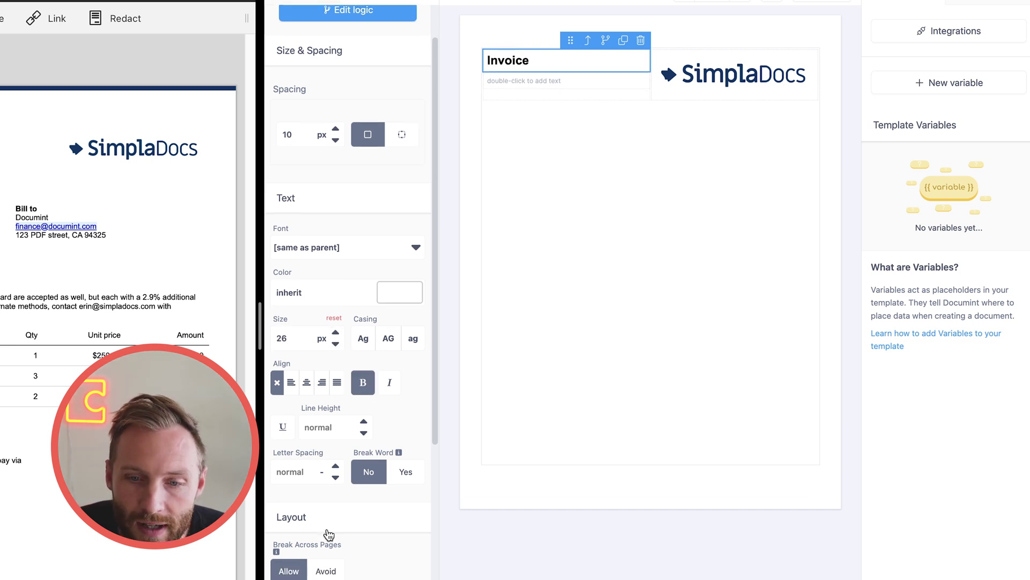
scroll(329, 547, "up", 2)
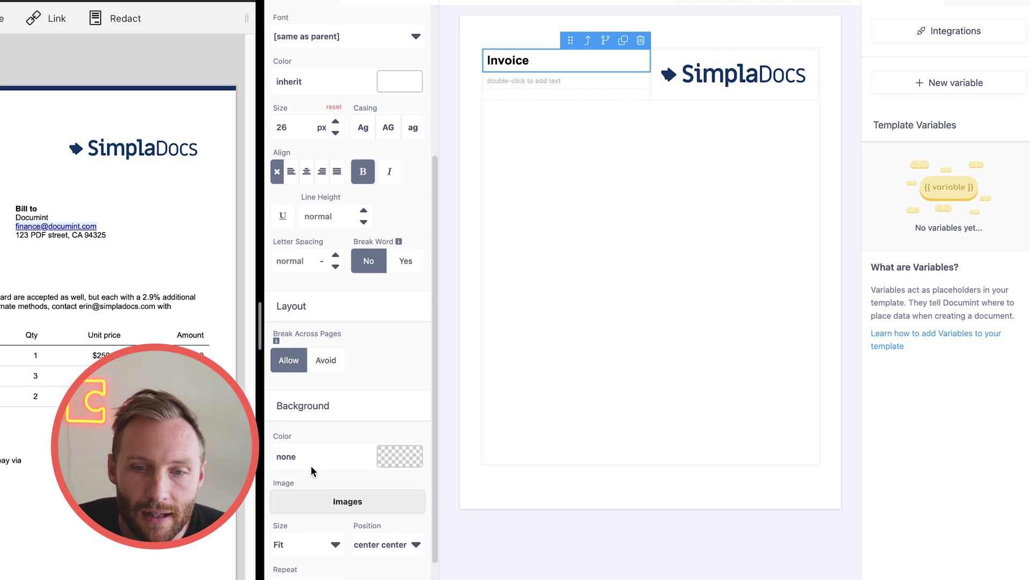
scroll(340, 453, "down", 10)
scroll(340, 456, "up", 15)
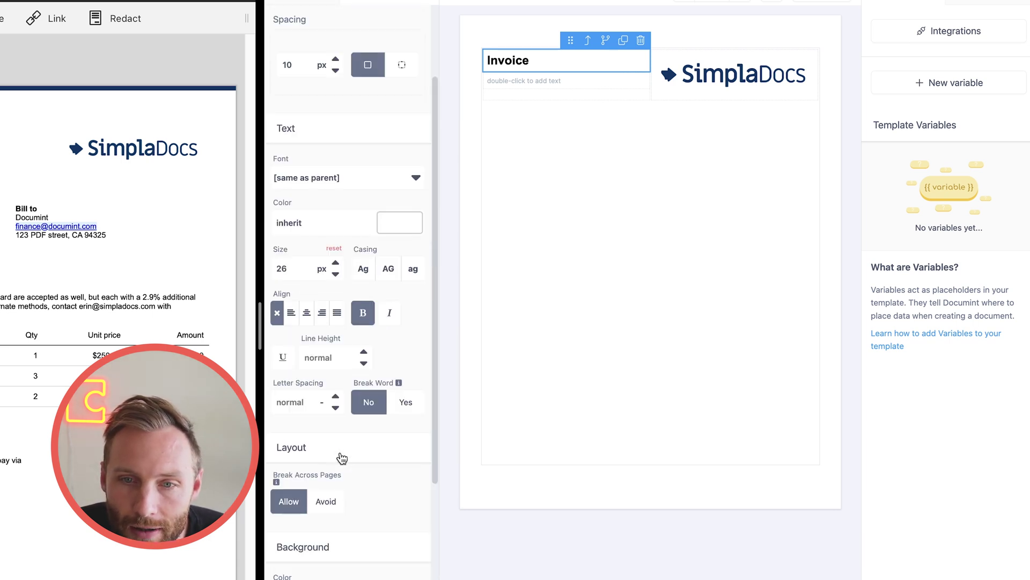
double_click(303, 227)
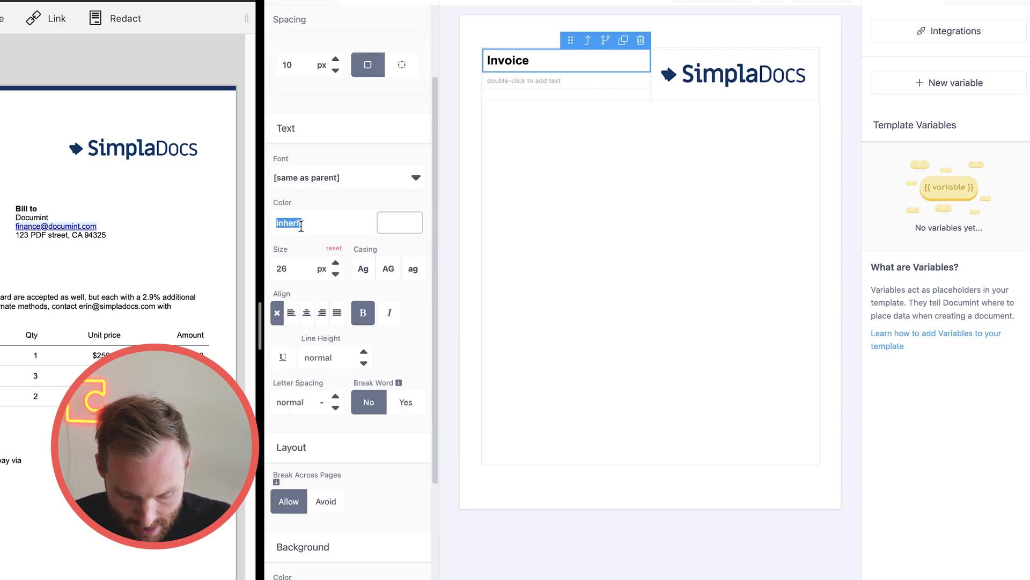
type("144f7d")
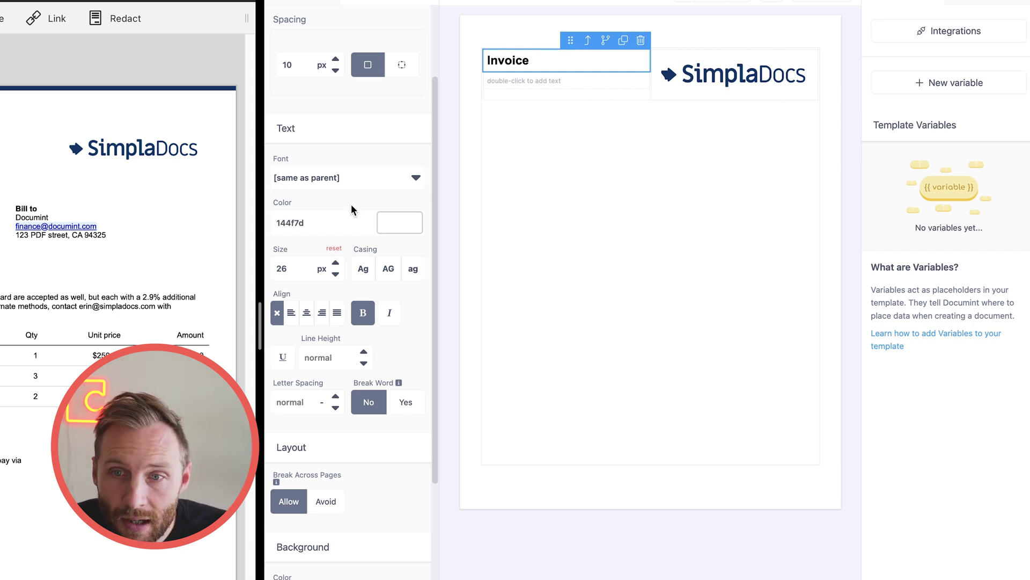
left_click(612, 212)
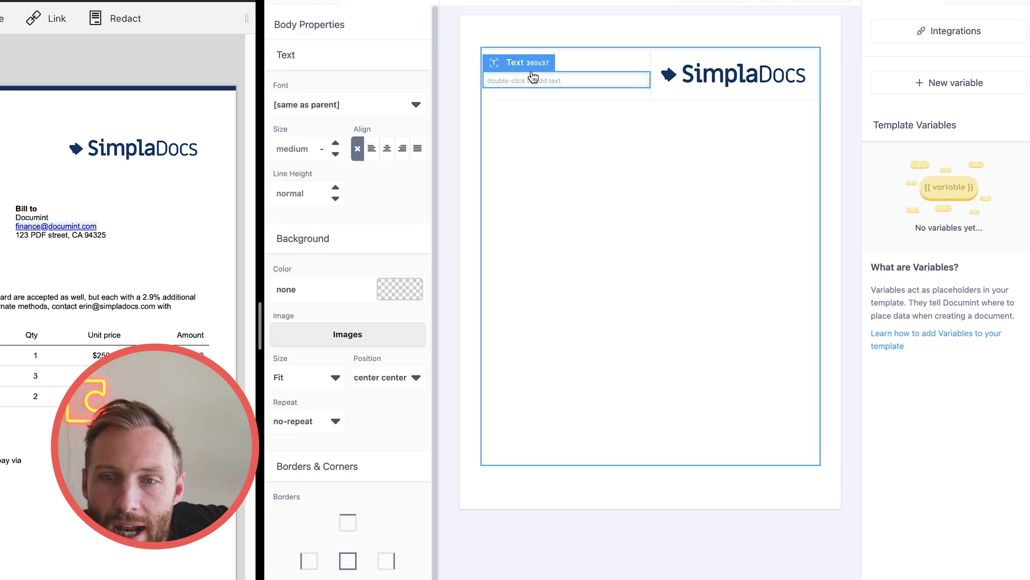
Step: Fill the text element below the heading with "Invoice Number: {{inv_num}}", matching the sample invoice
double_click(516, 81)
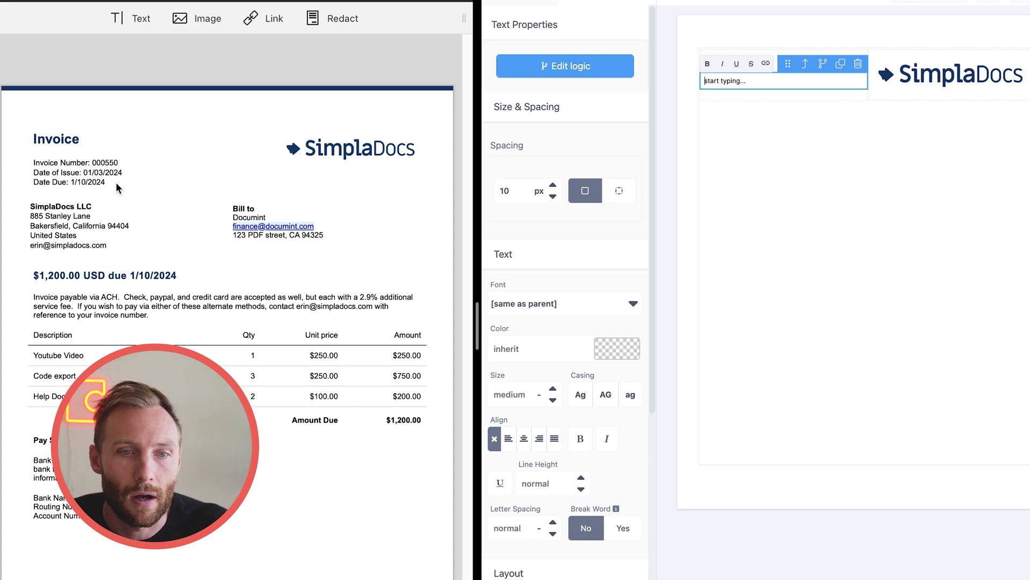
scroll(160, 190, "up", 5)
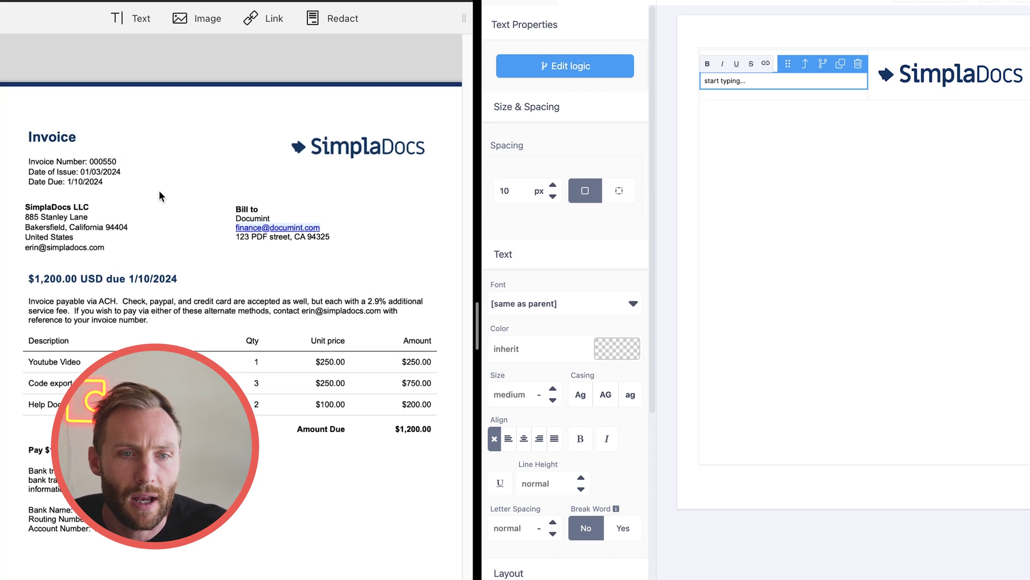
scroll(159, 190, "left", 1)
scroll(159, 190, "up", 1)
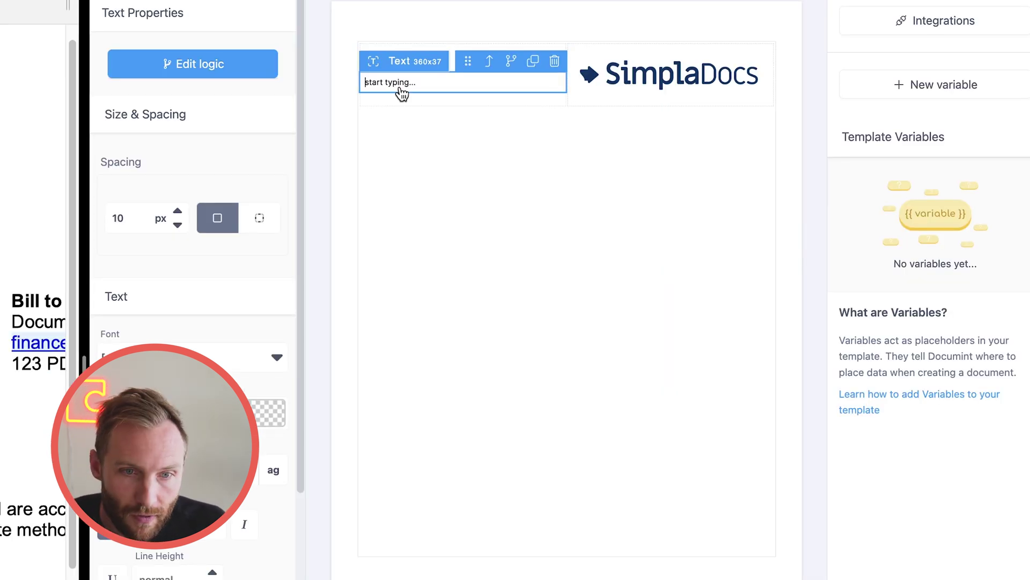
type("Invoice Number: {{inv_num")
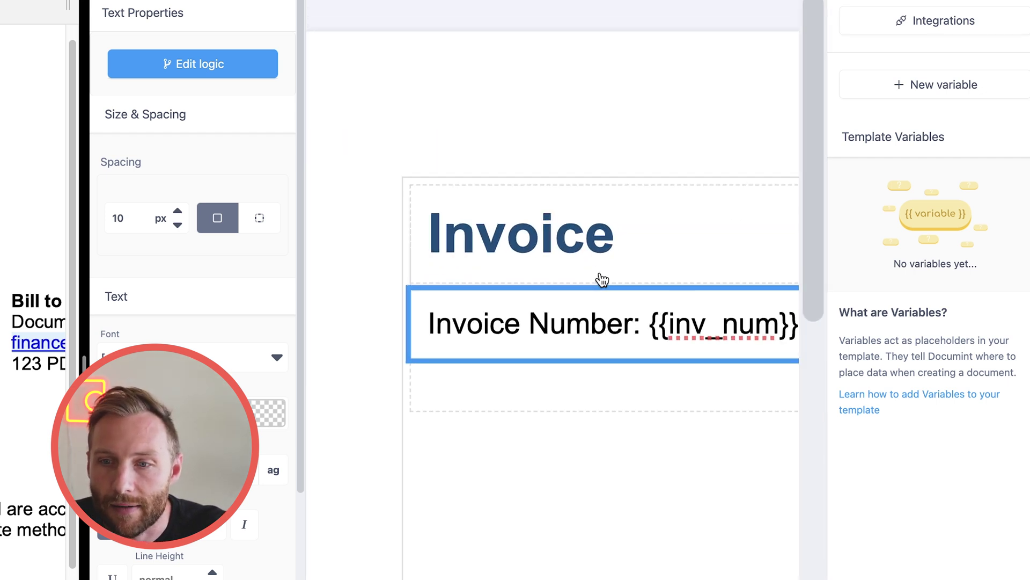
scroll(601, 279, "left", 3)
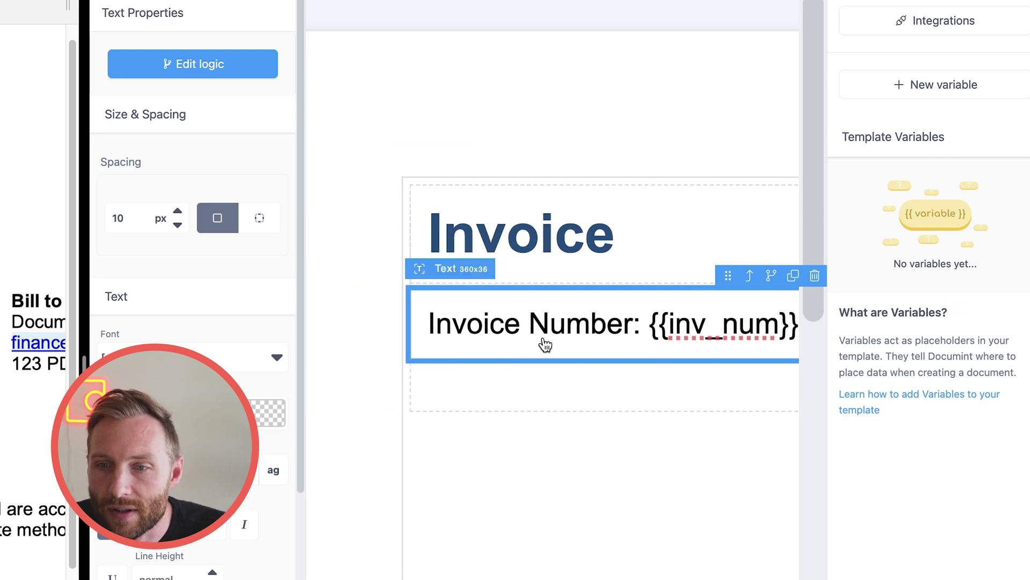
scroll(645, 349, "right", 5)
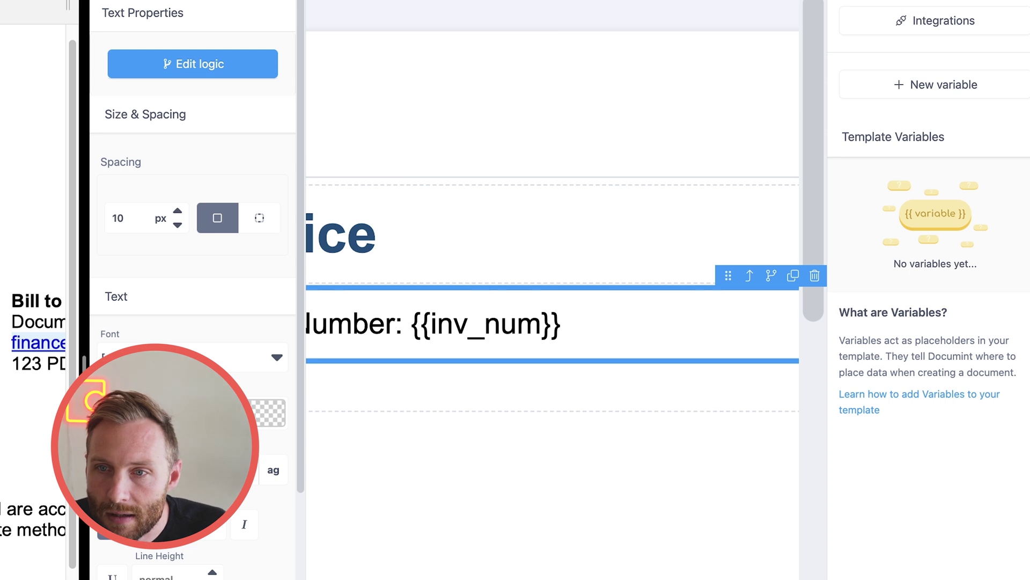
left_click(608, 4)
scroll(617, 177, "left", 3)
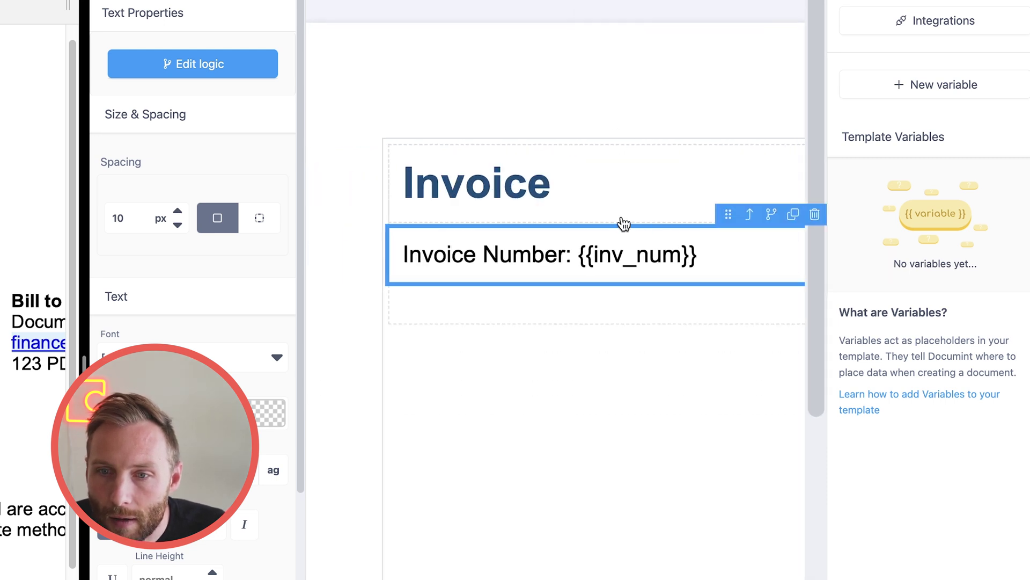
left_click(746, 263)
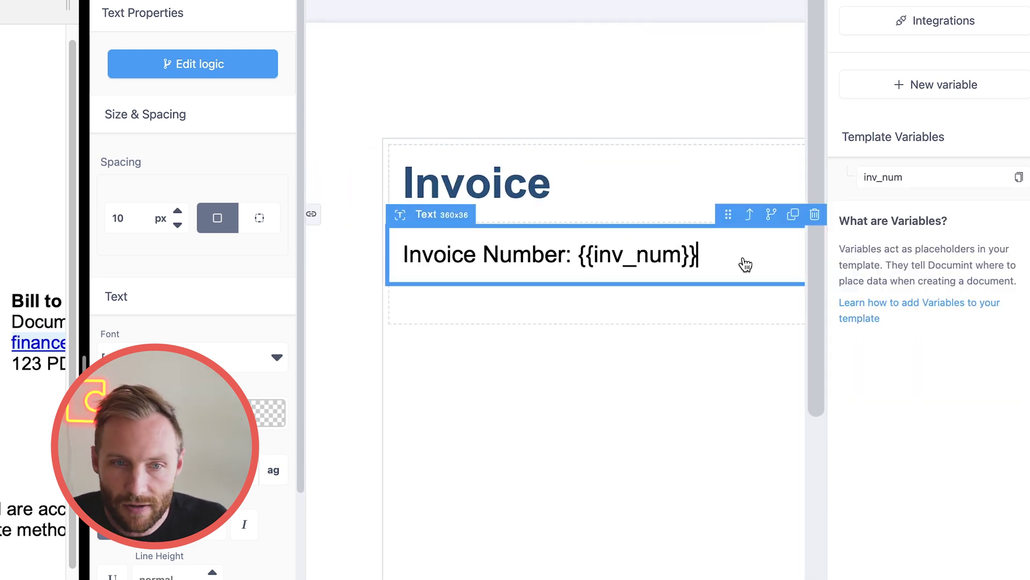
Step: Add a second line reading "Date of issue: {{date}}" below the invoice number
key("Return")
type("Date of is")
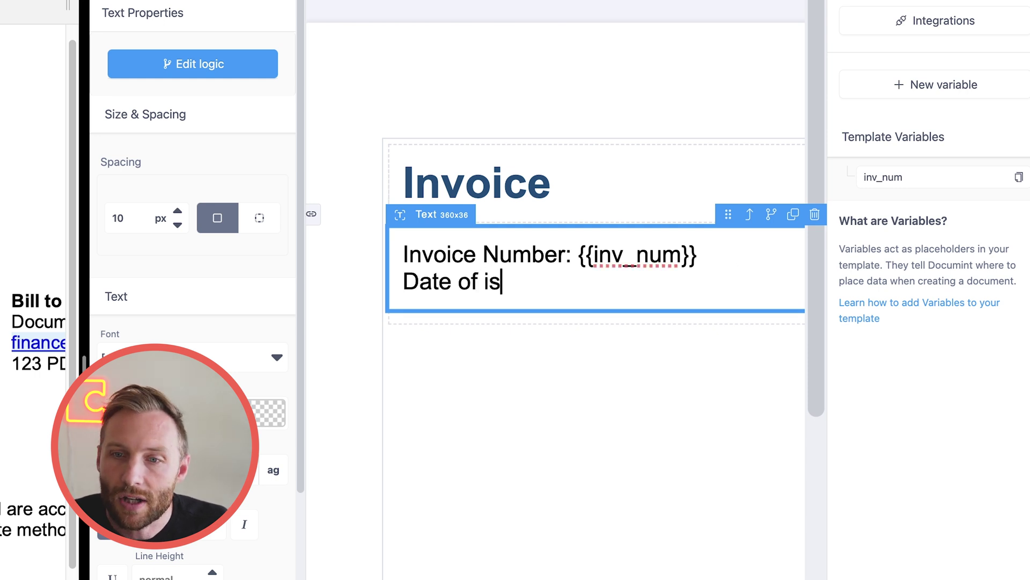
type("sue: ")
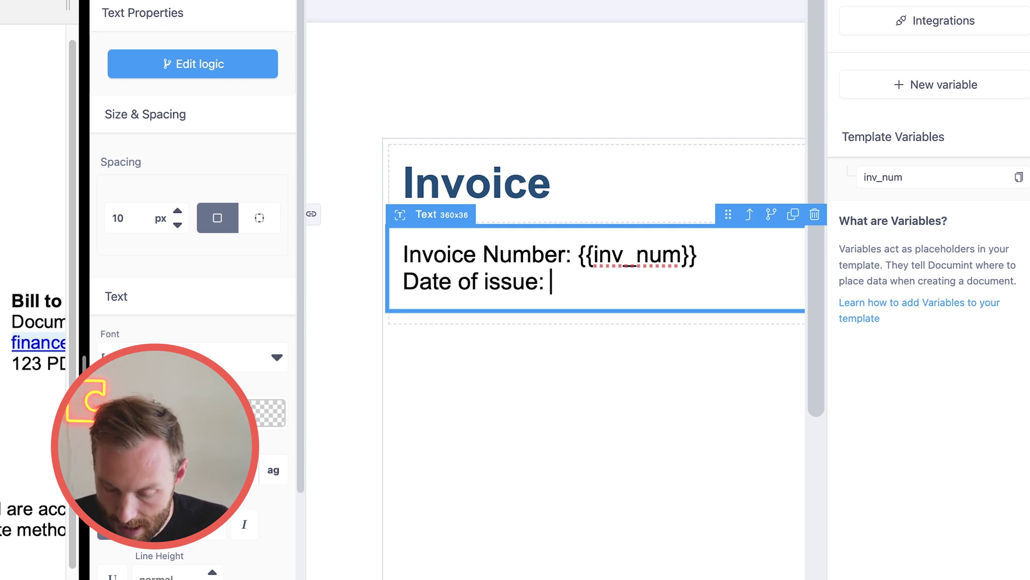
type("{{")
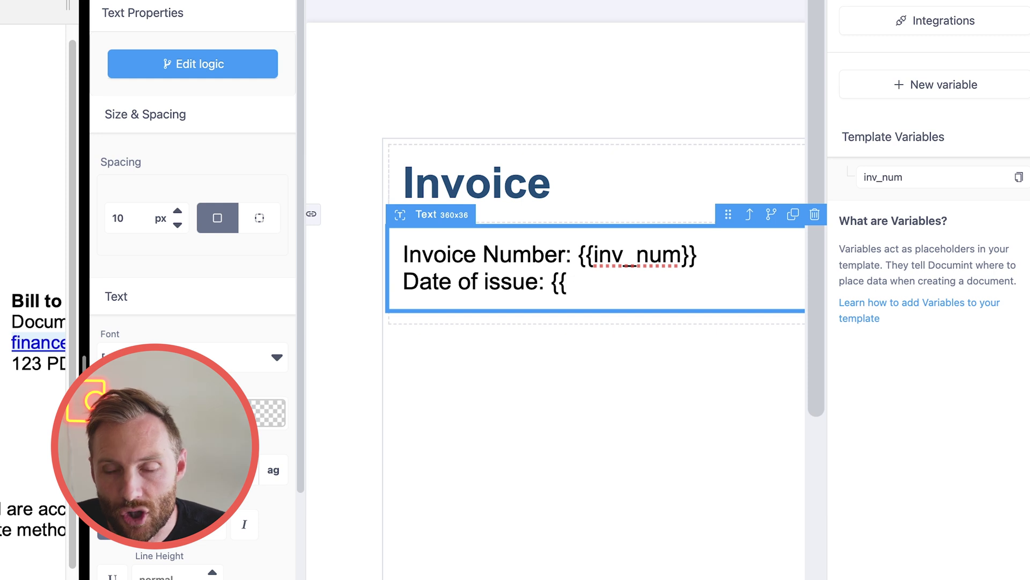
type("date")
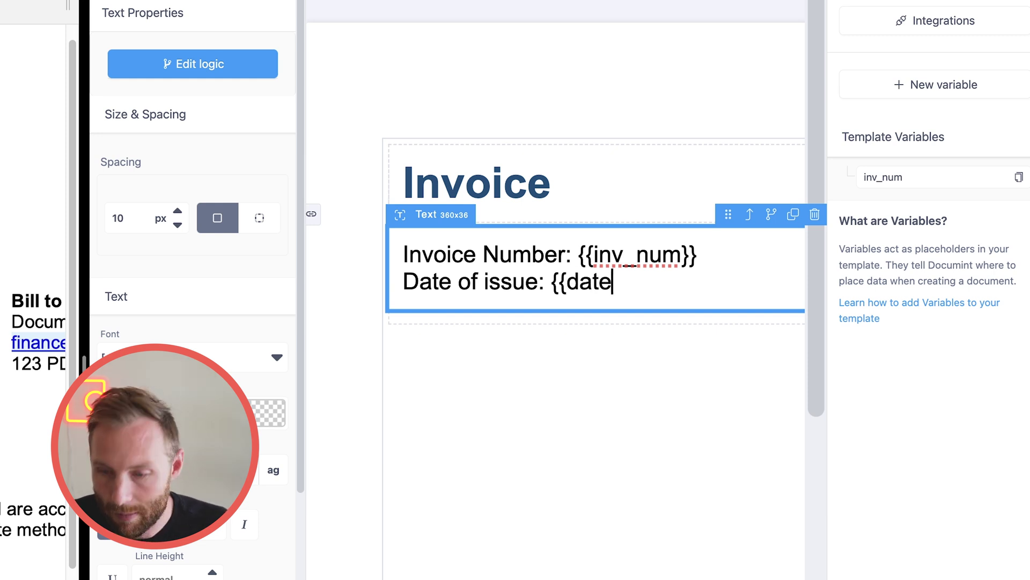
type("}}")
Step: Add a third line reading "Date Due: {{due}}" below the date of issue and finish editing the text
key("Return")
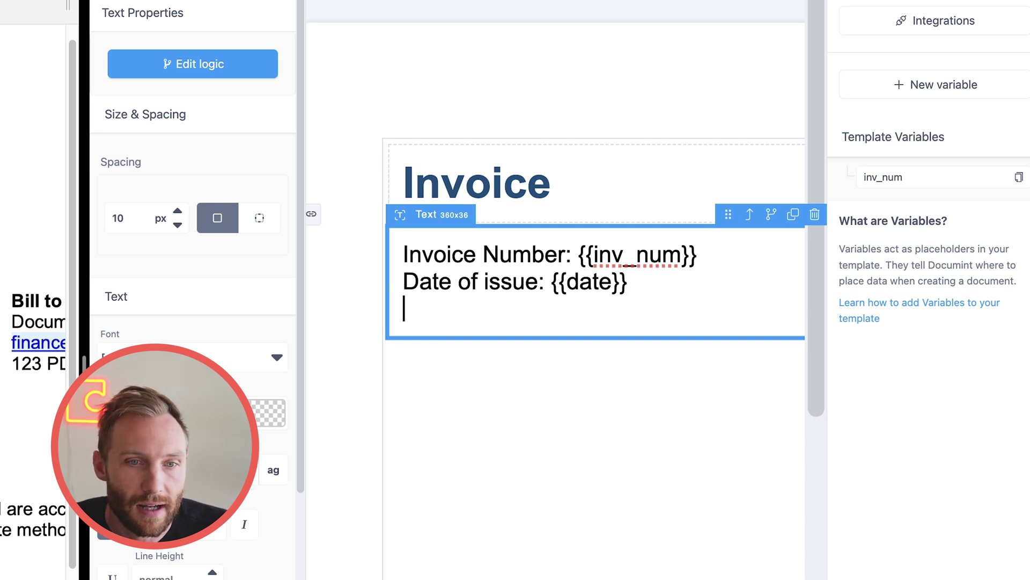
type("Date Due: {{")
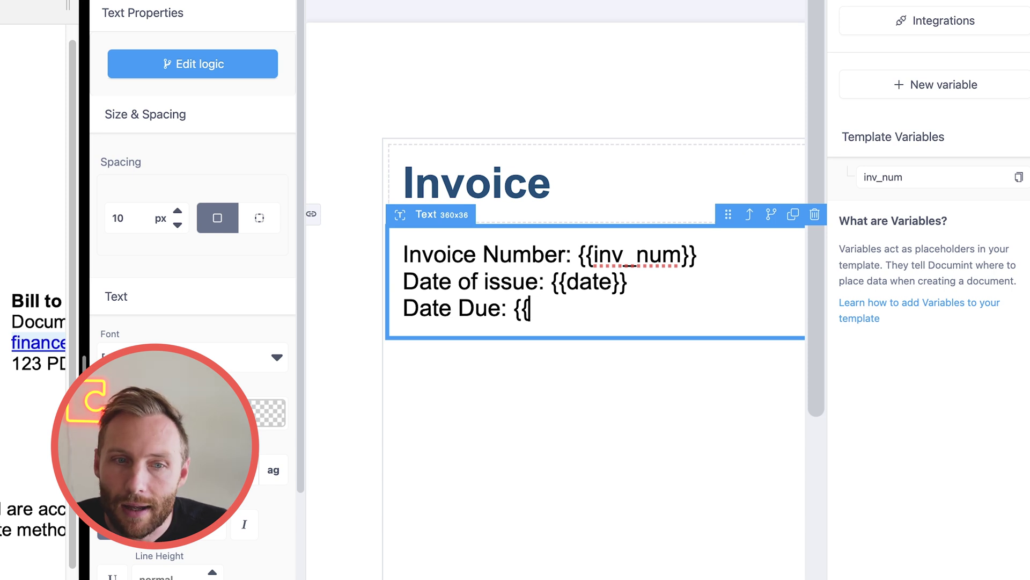
type("due")
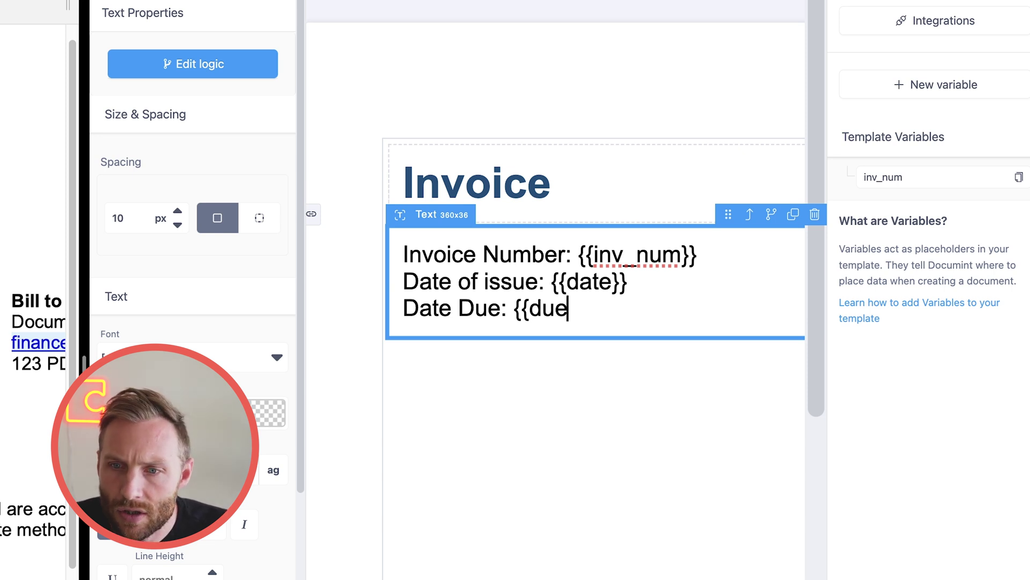
type("}}")
double_click(560, 315)
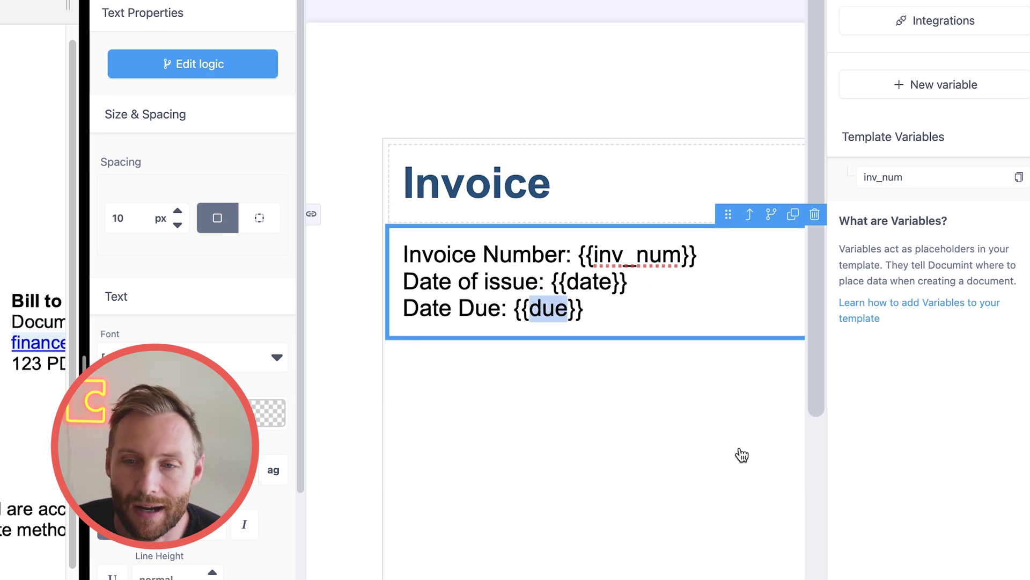
left_click(659, 422)
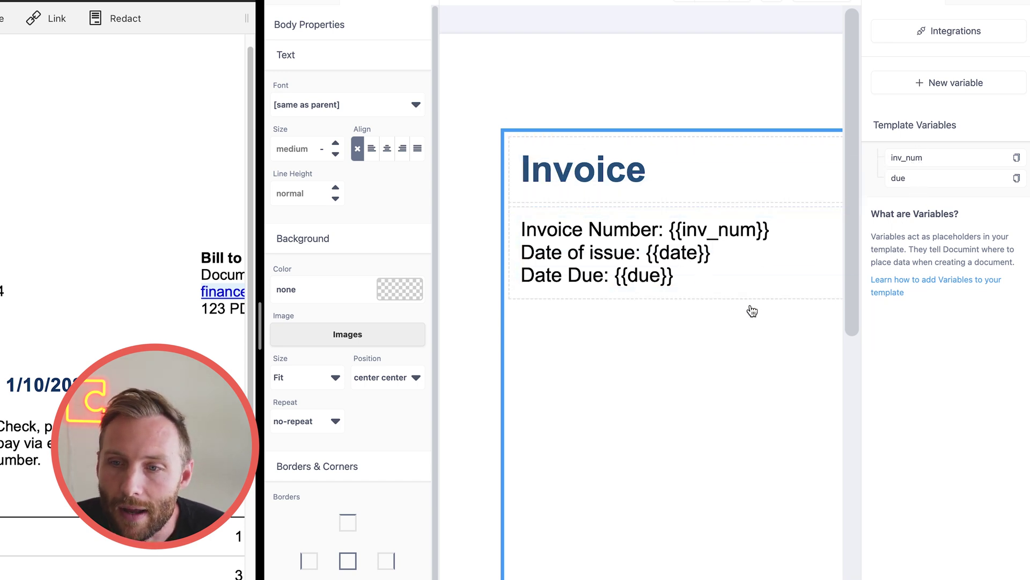
Step: Following the sample invoice's company and Bill to section, add a two-column row directly below the header row
scroll(750, 308, "right", 3)
scroll(699, 243, "down", 5)
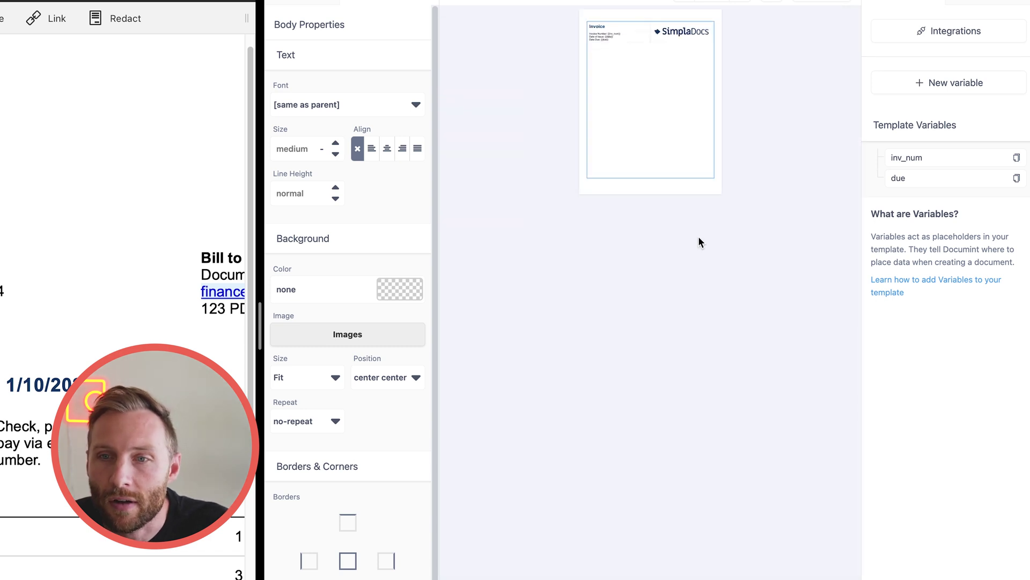
scroll(690, 127, "up", 5)
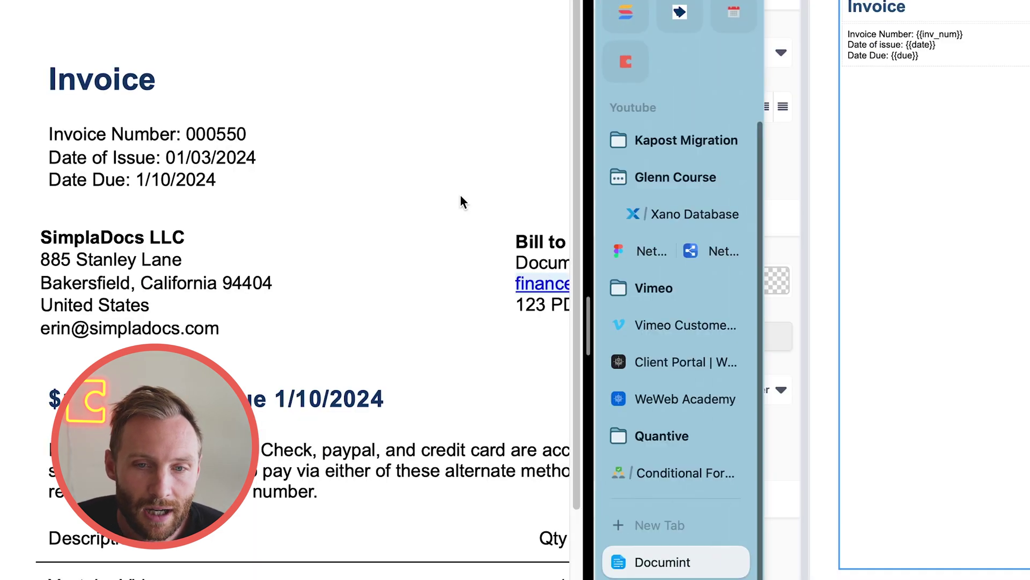
scroll(464, 197, "down", 3)
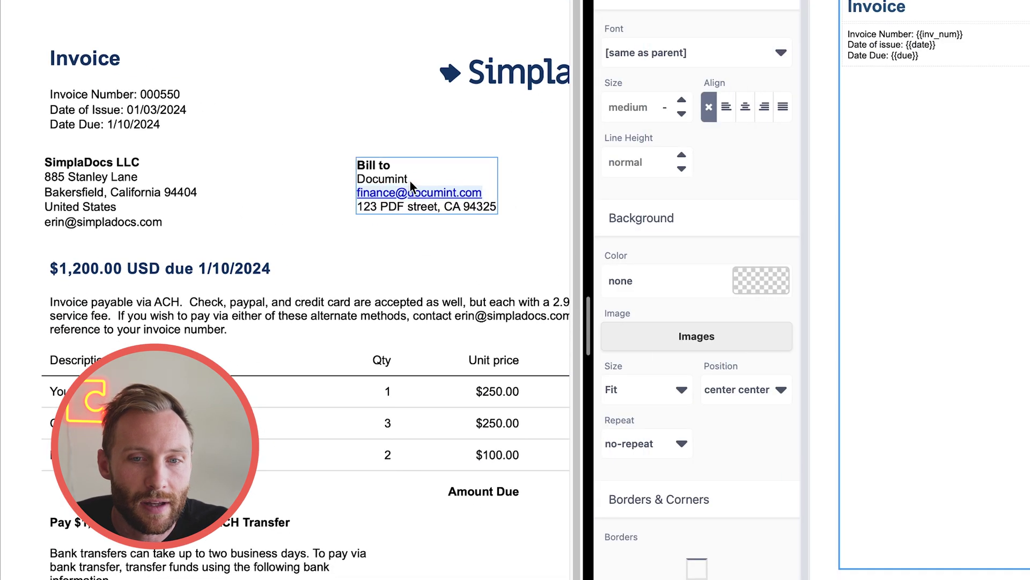
left_click_drag(26, 136, 576, 246)
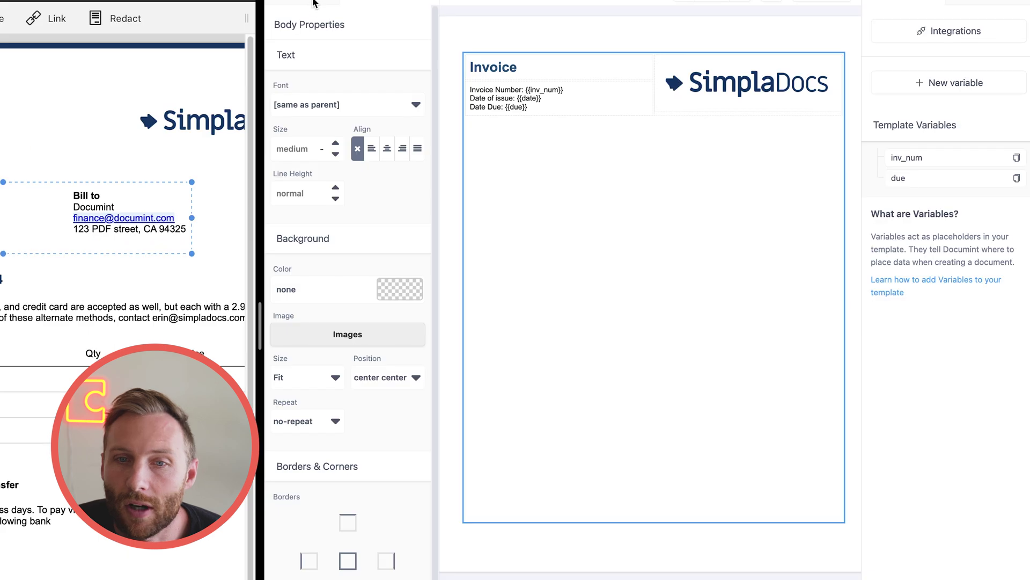
left_click(316, 8)
left_click_drag(310, 538, 605, 140)
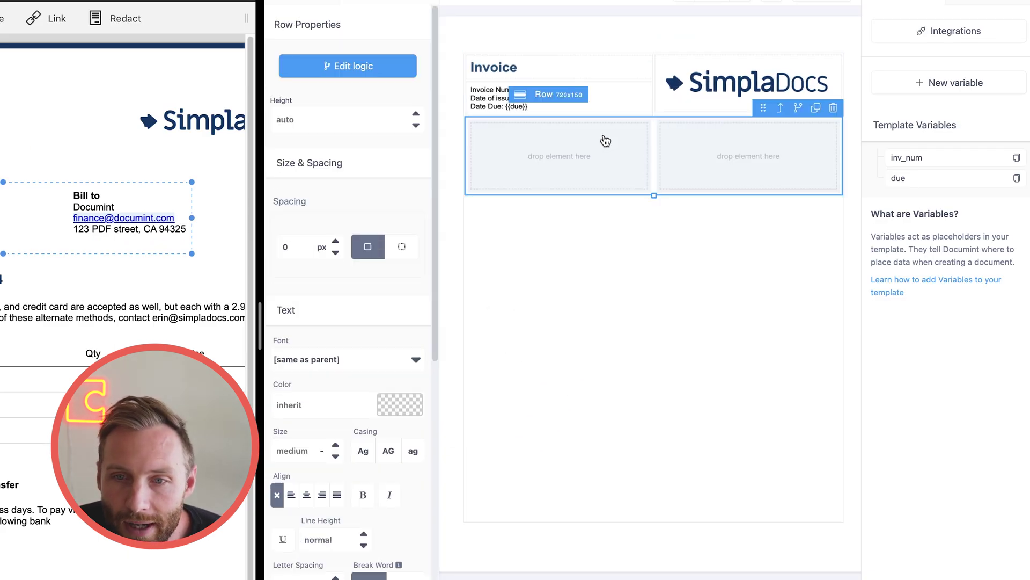
Step: Place a text element in each of the two columns of the new row
left_click(298, 2)
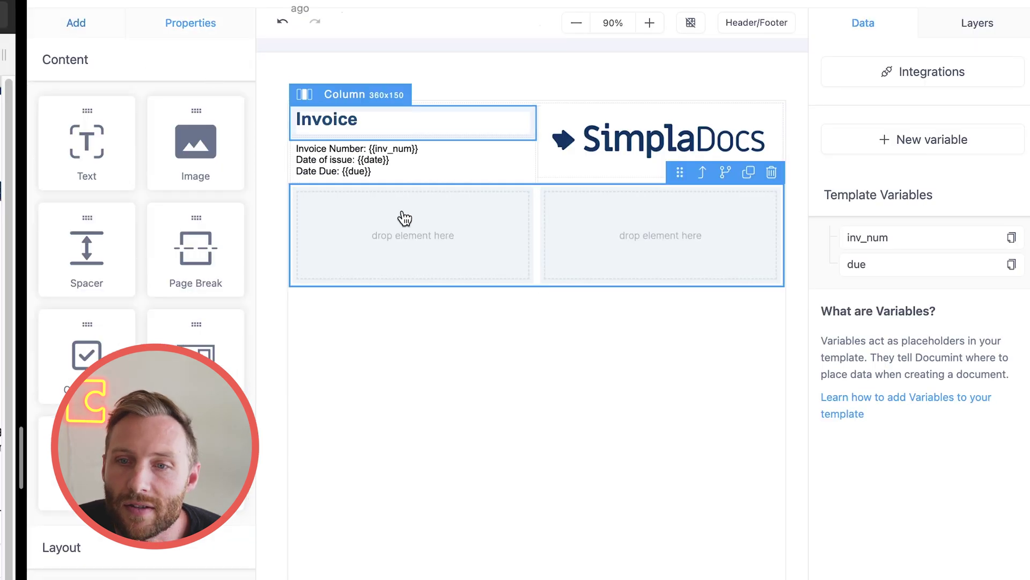
left_click_drag(76, 140, 326, 235)
left_click_drag(85, 140, 627, 252)
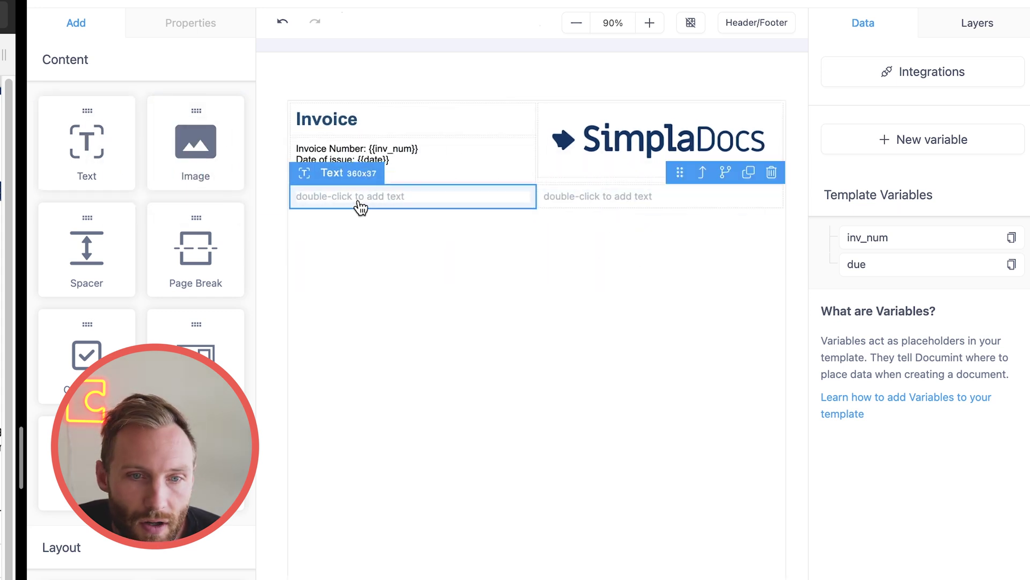
Step: Fill the new row's left text element with "SimplaDocs LLC" followed by the company's address on separate lines, abbreviating the city line with "etc"
double_click(357, 204)
type("SimplaDocs L")
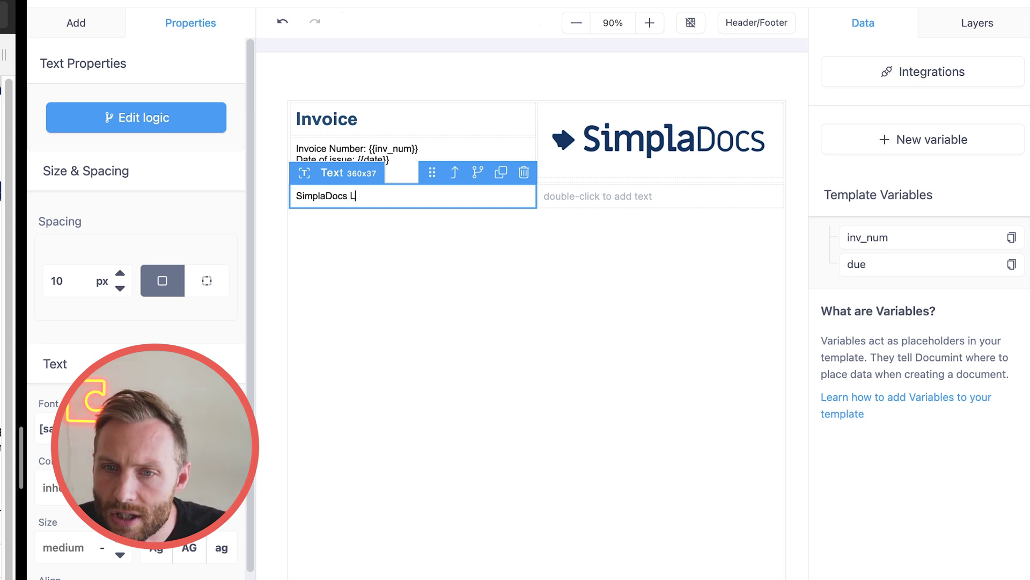
type("LC")
key("Return")
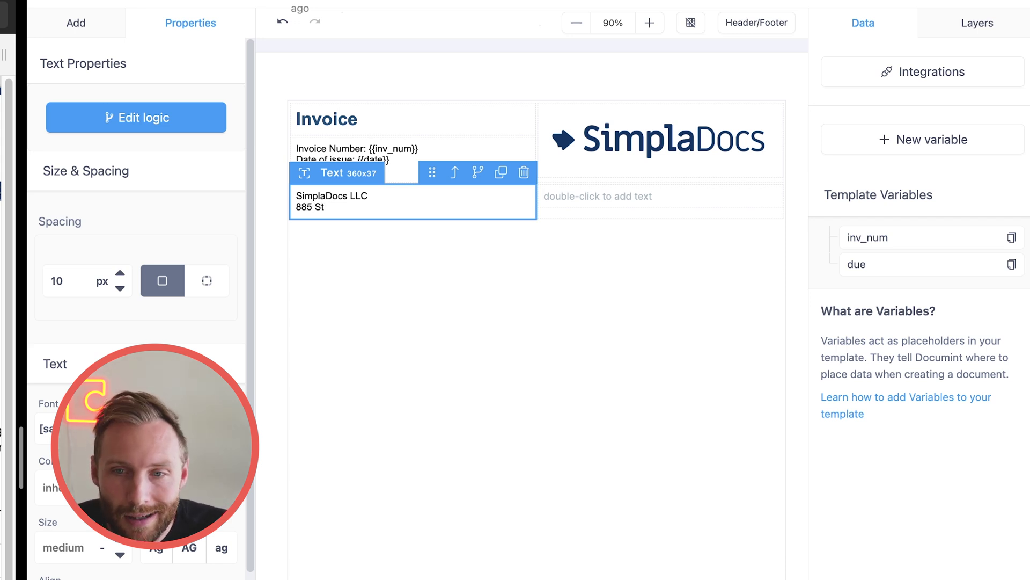
key("Return")
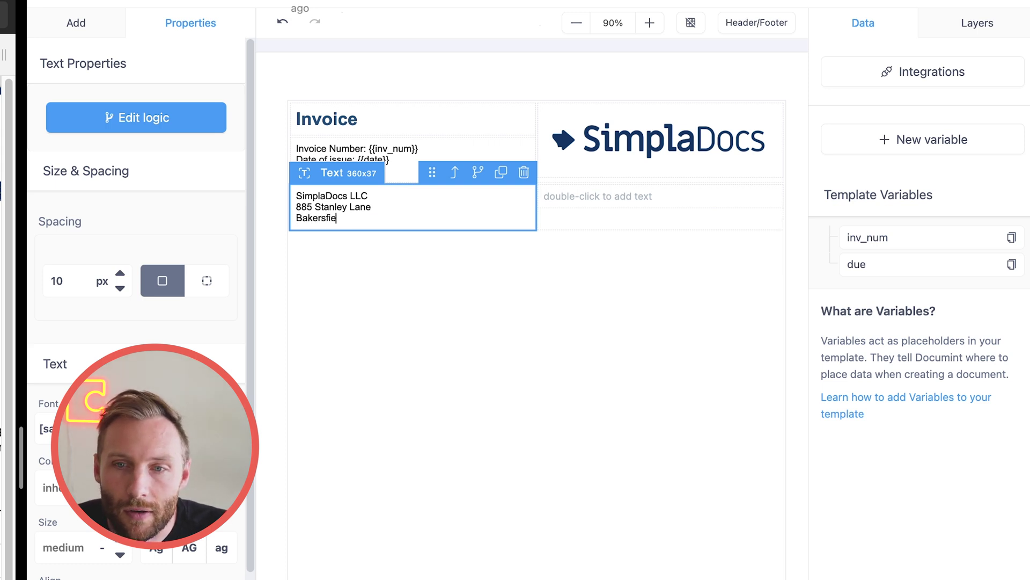
key("Return")
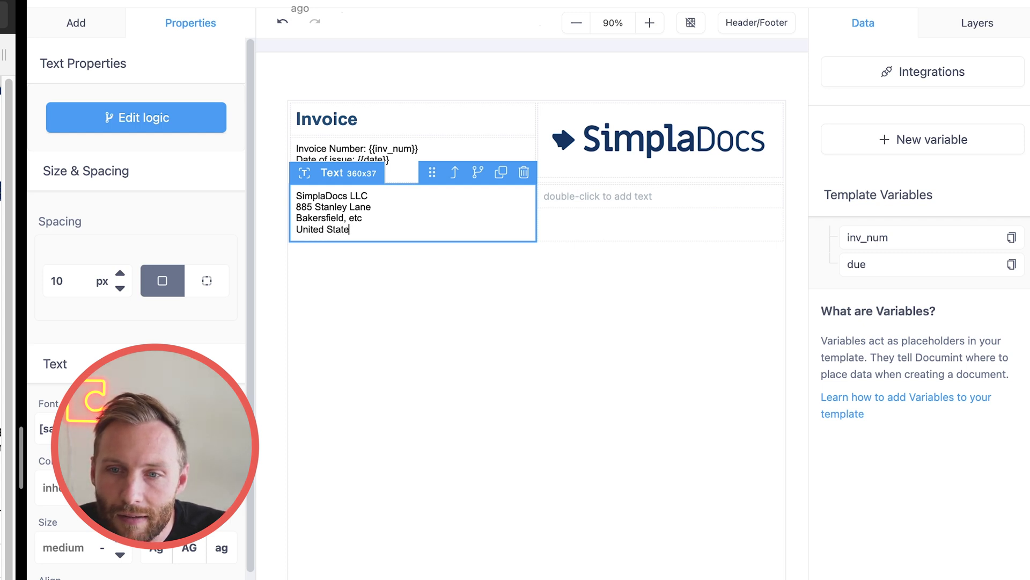
key("BackSpace")
type("s")
Step: Fill the text element below the logo with "Client Details" and a second line reading "{{client_details}}"
left_click(558, 199)
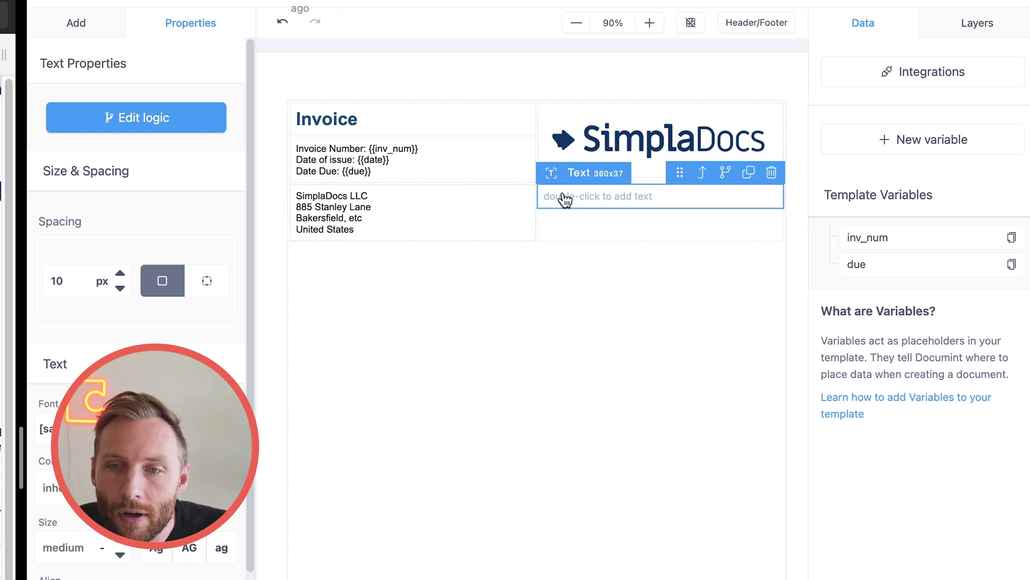
double_click(629, 203)
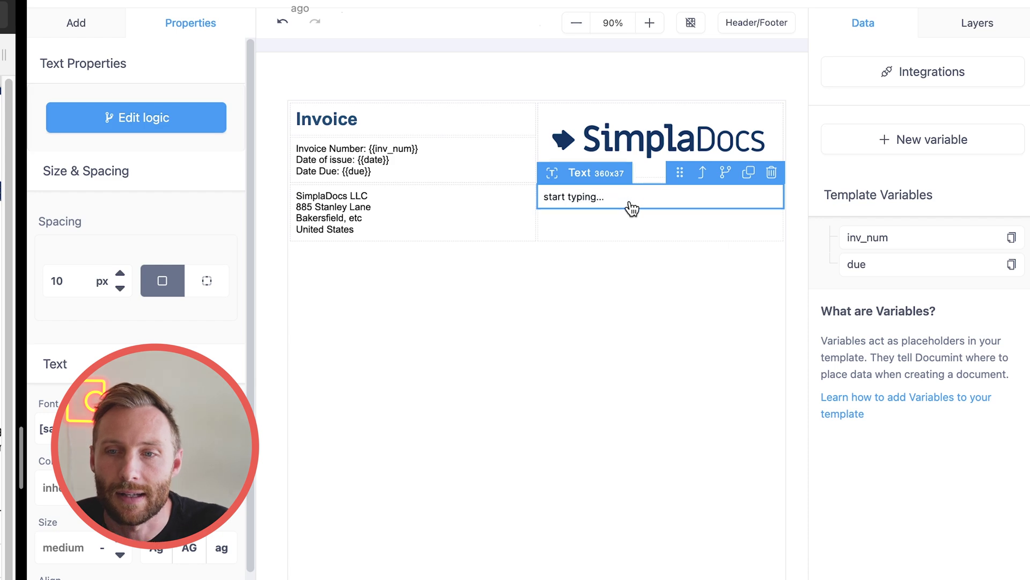
scroll(633, 214, "up", 5)
scroll(639, 375, "up", 3)
scroll(640, 375, "down", 6)
scroll(640, 375, "right", 5)
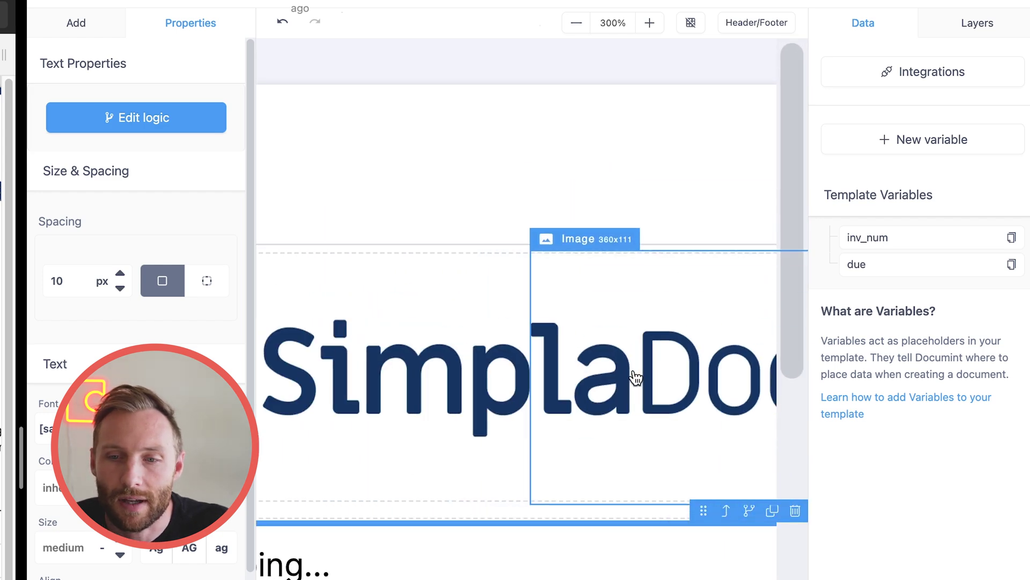
scroll(633, 378, "down", 8)
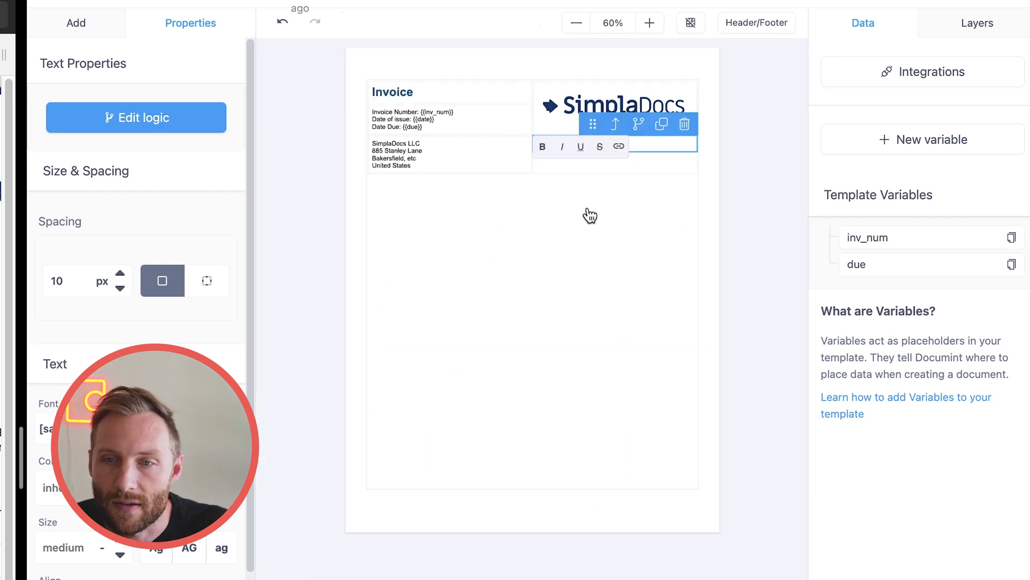
scroll(589, 213, "up", 4)
scroll(596, 223, "up", 4)
scroll(660, 297, "down", 3)
scroll(658, 297, "right", 5)
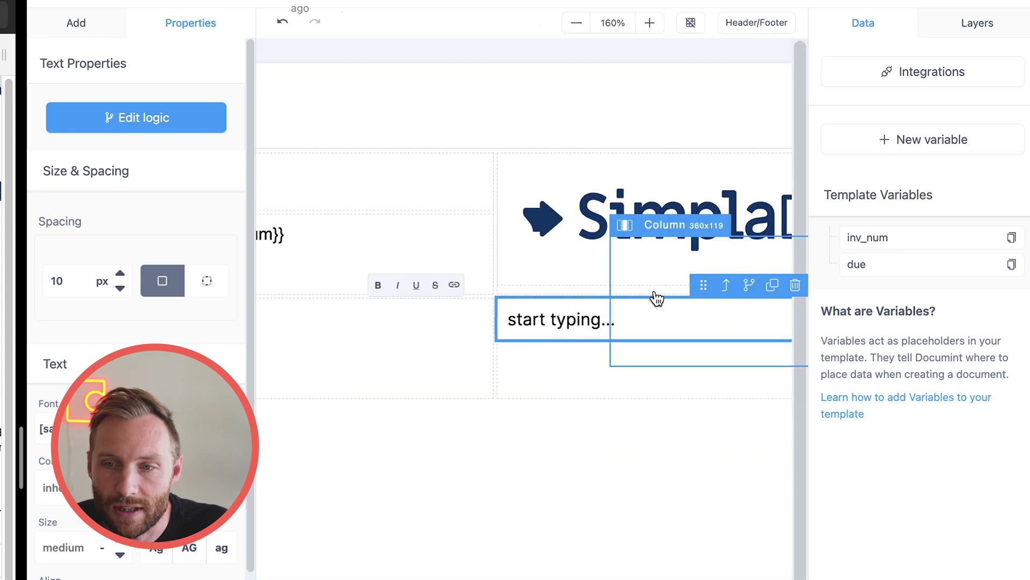
scroll(656, 298, "right", 2)
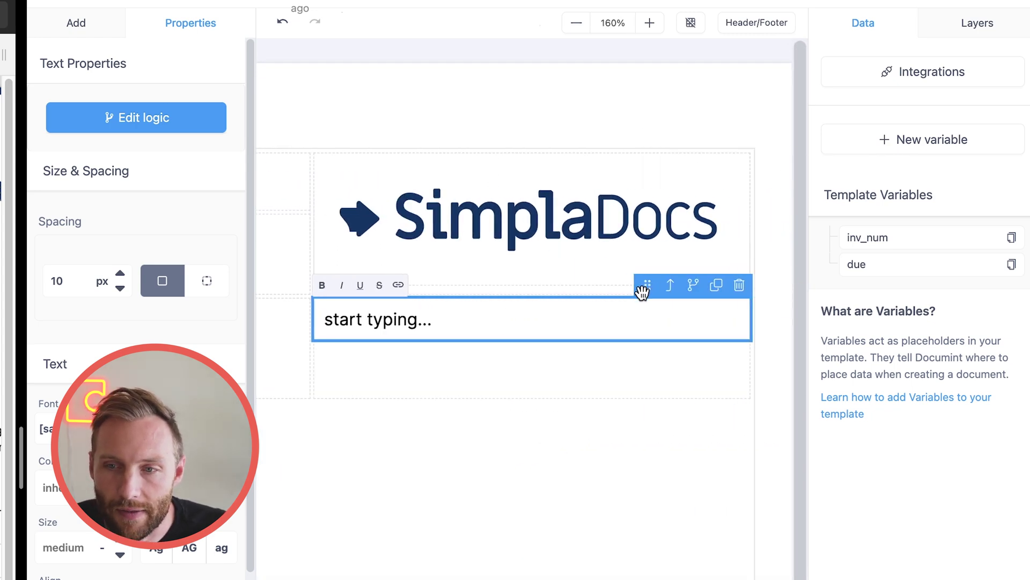
left_click(555, 317)
type("Client D")
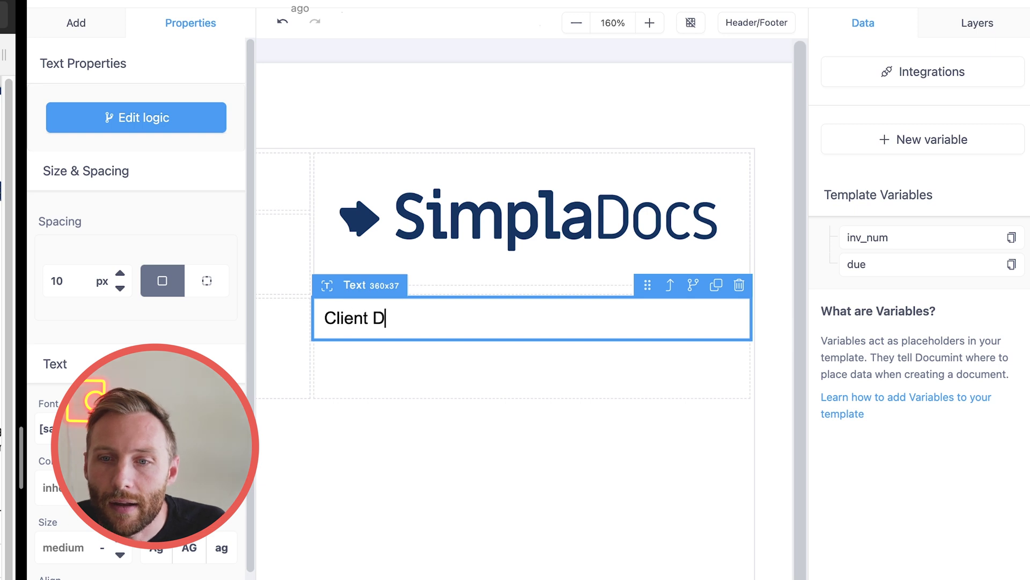
type("etails")
key("Return")
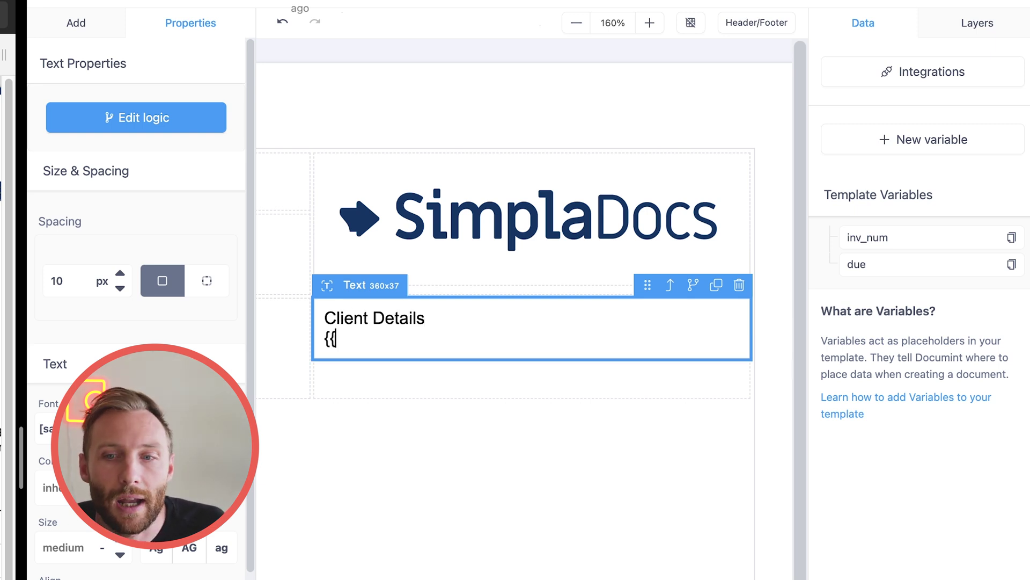
type("{{client_details")
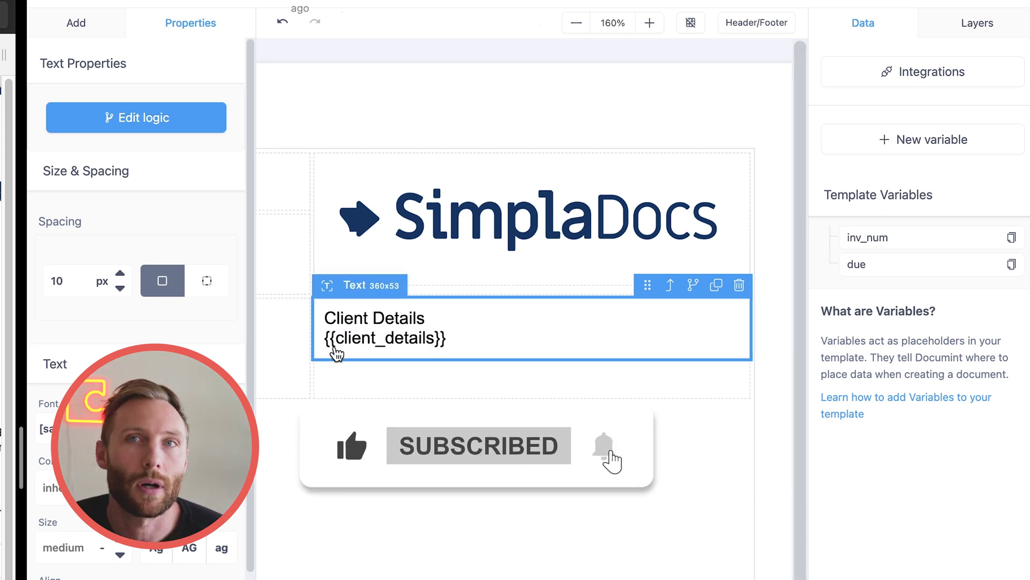
Step: Insert the $md markdown helper into the client variable so it reads "{{$md client_details}}", and finish editing the text
left_click(335, 349)
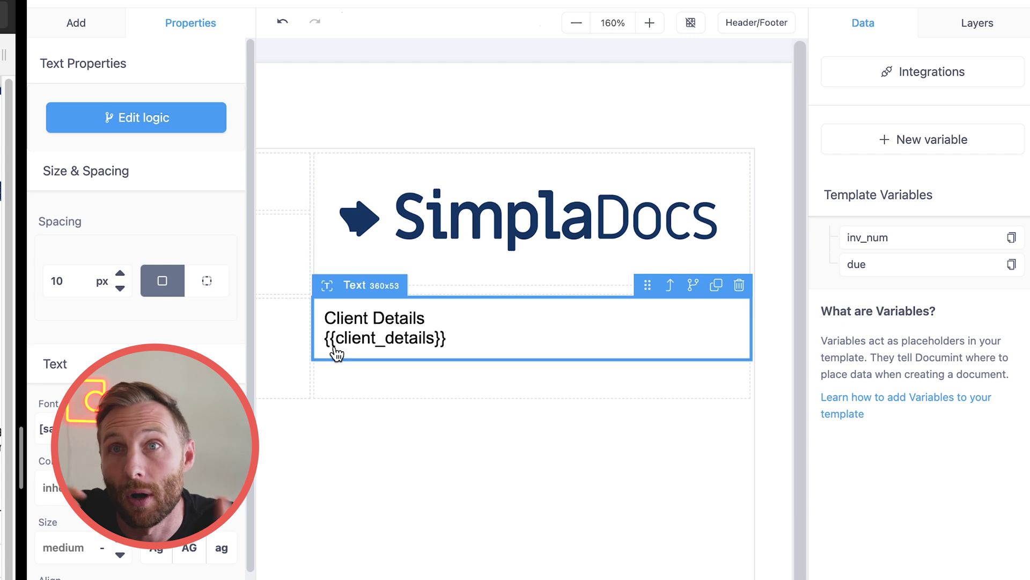
type("%")
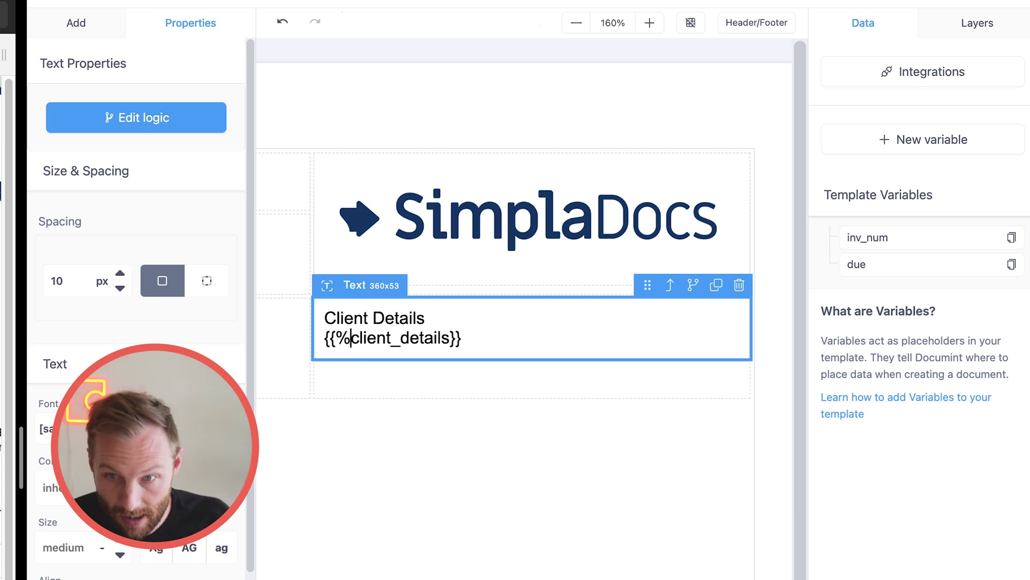
key("BackSpace")
type("$")
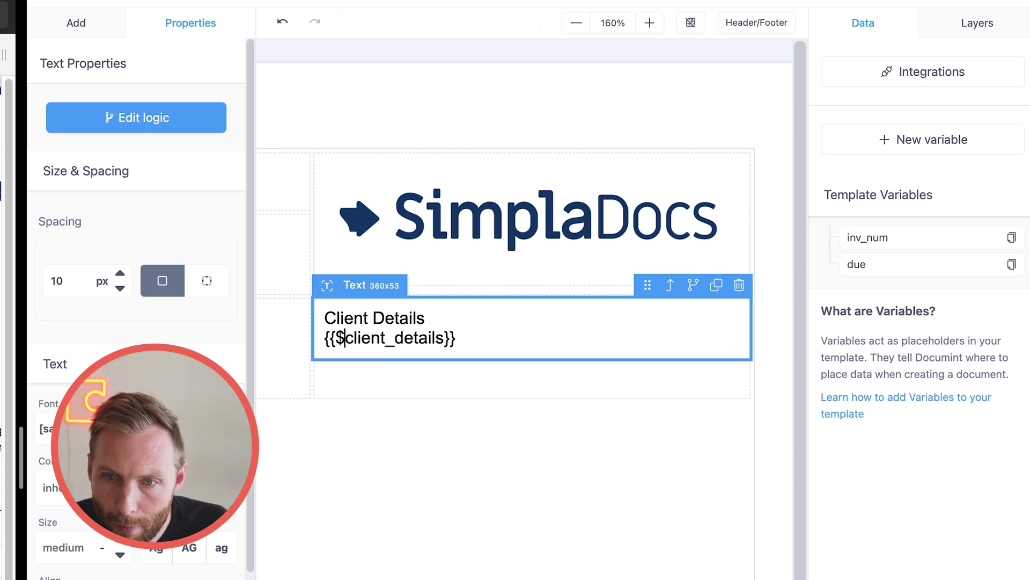
type("md")
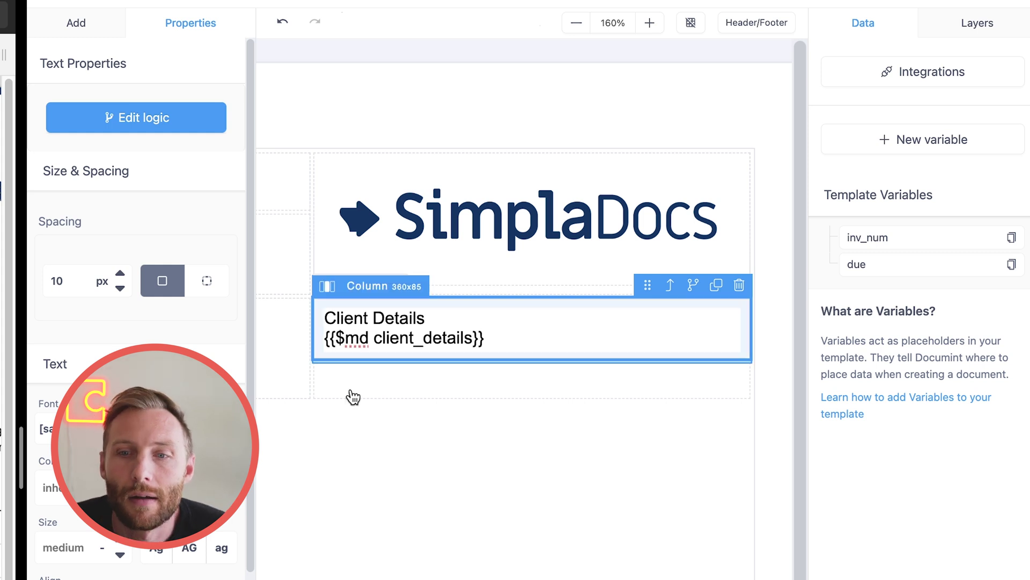
left_click(358, 518)
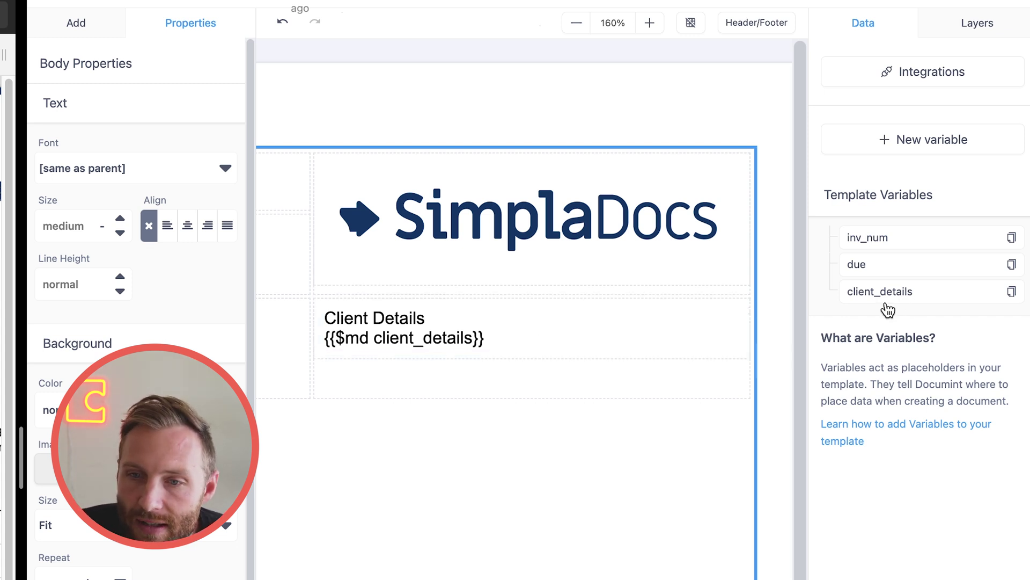
Step: Add a full-width text element below the address row reading "{{total}} USD due {{due}}"
scroll(618, 406, "left", 8)
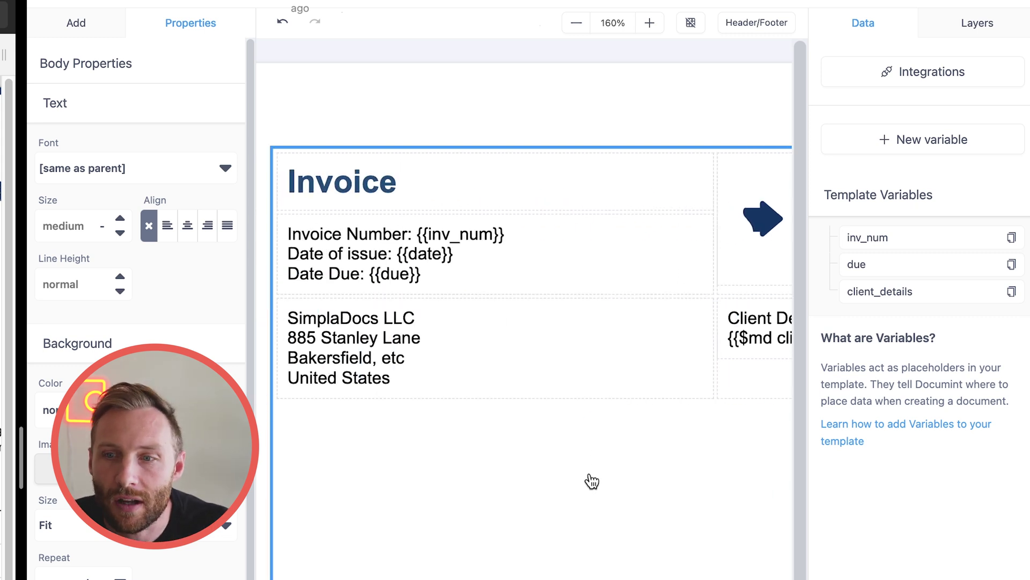
scroll(648, 494, "down", 5)
scroll(617, 344, "up", 5)
scroll(622, 365, "down", 4)
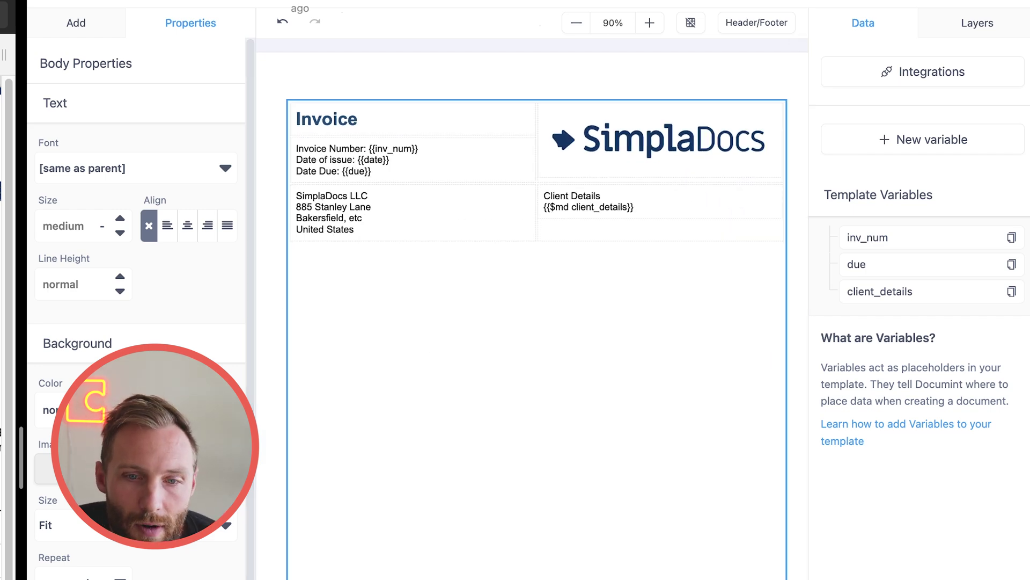
left_click(77, 32)
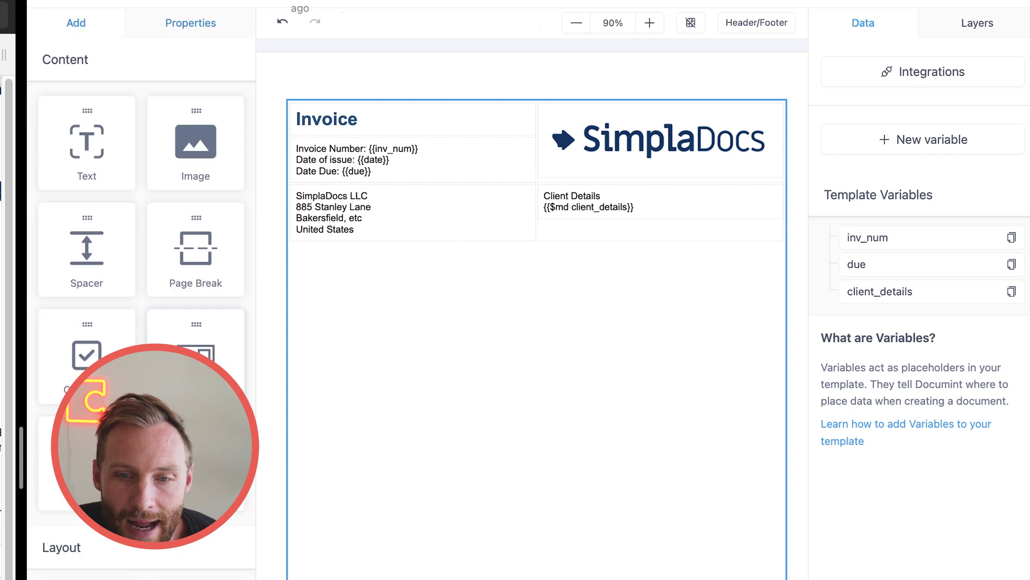
left_click_drag(86, 143, 404, 292)
double_click(374, 263)
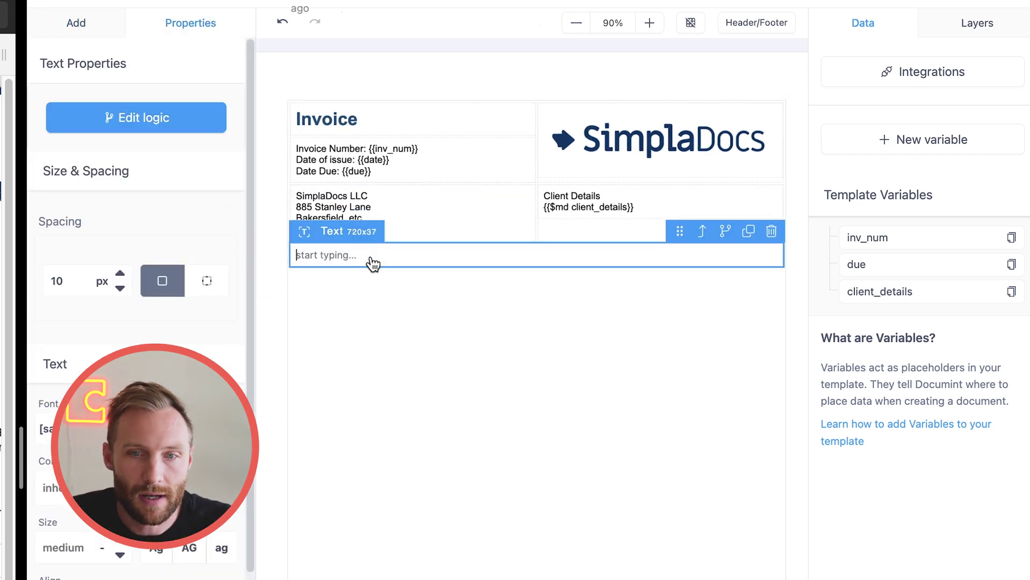
type("{{total}} USD due {{due")
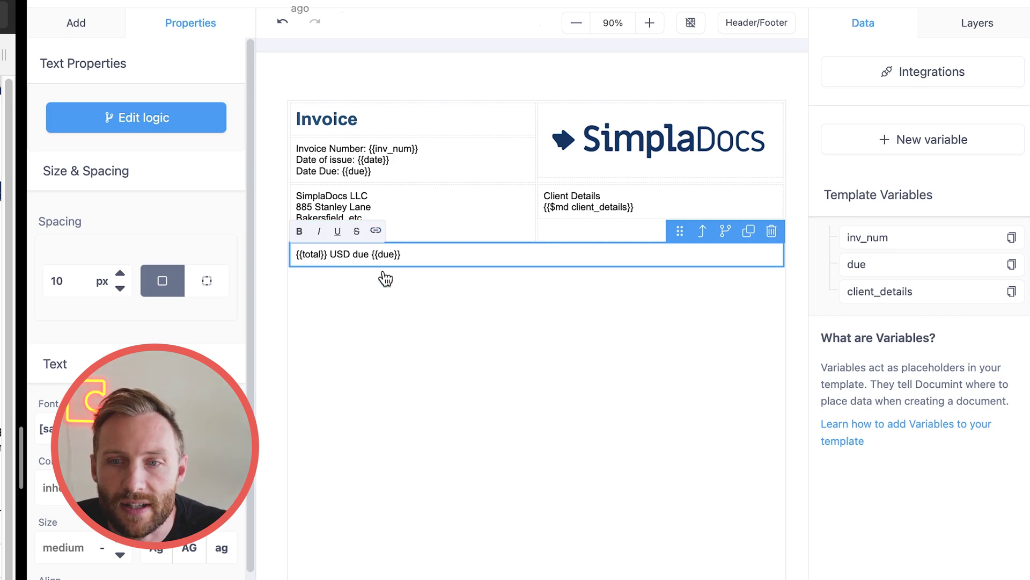
Step: Set the text size of the "{{total}} USD due {{due}}" line to 17 px
scroll(446, 308, "up", 10)
scroll(533, 442, "down", 5)
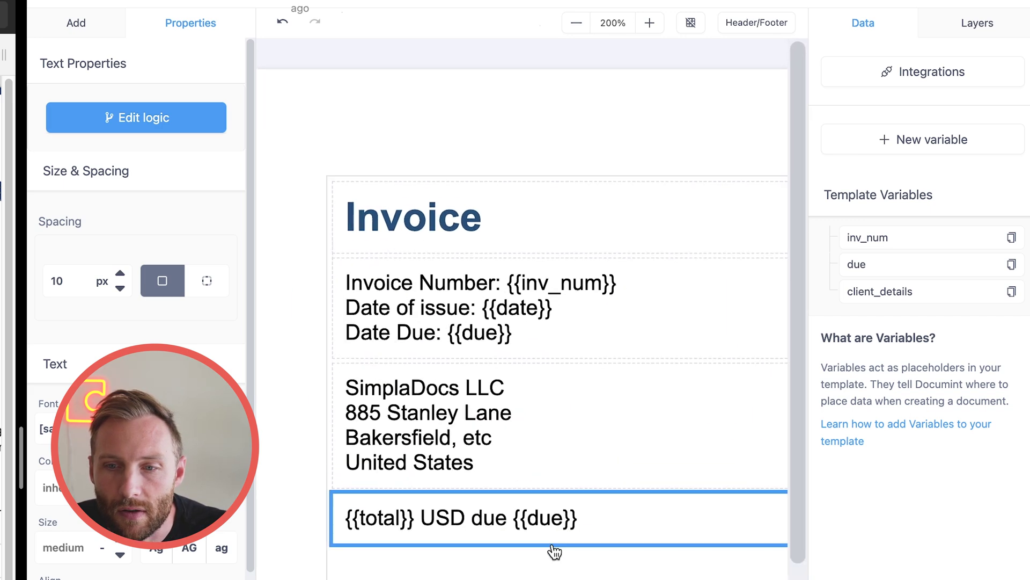
left_click(501, 334)
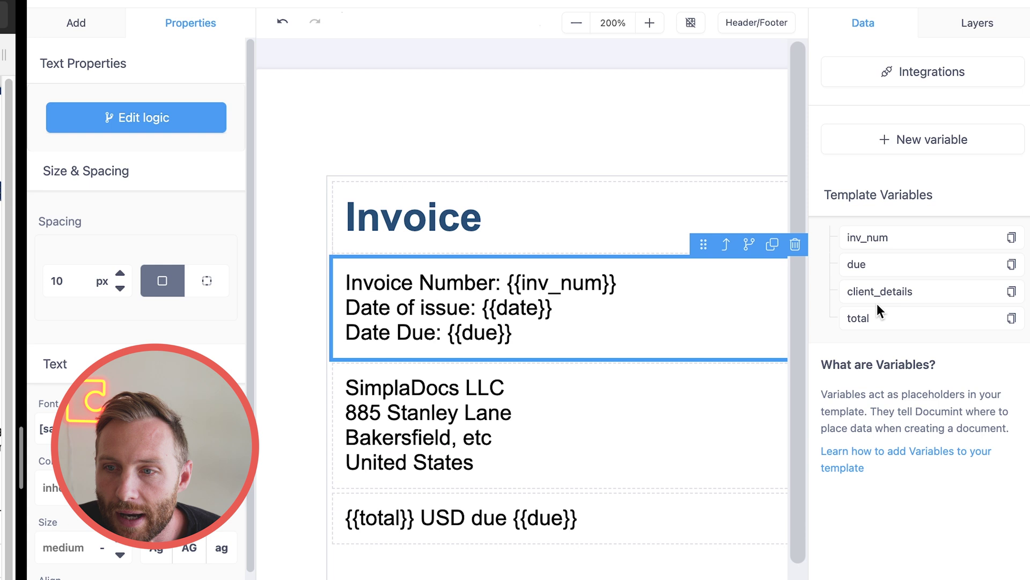
left_click(590, 521)
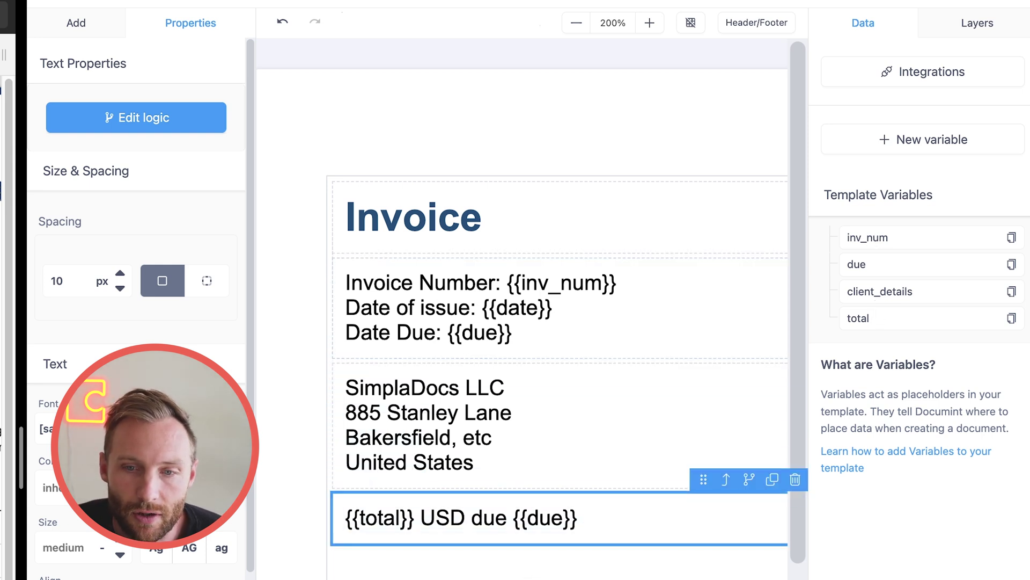
triple_click(116, 540)
left_click(115, 541)
triple_click(116, 540)
left_click(116, 540)
triple_click(116, 540)
triple_click(116, 541)
left_click(116, 541)
double_click(116, 541)
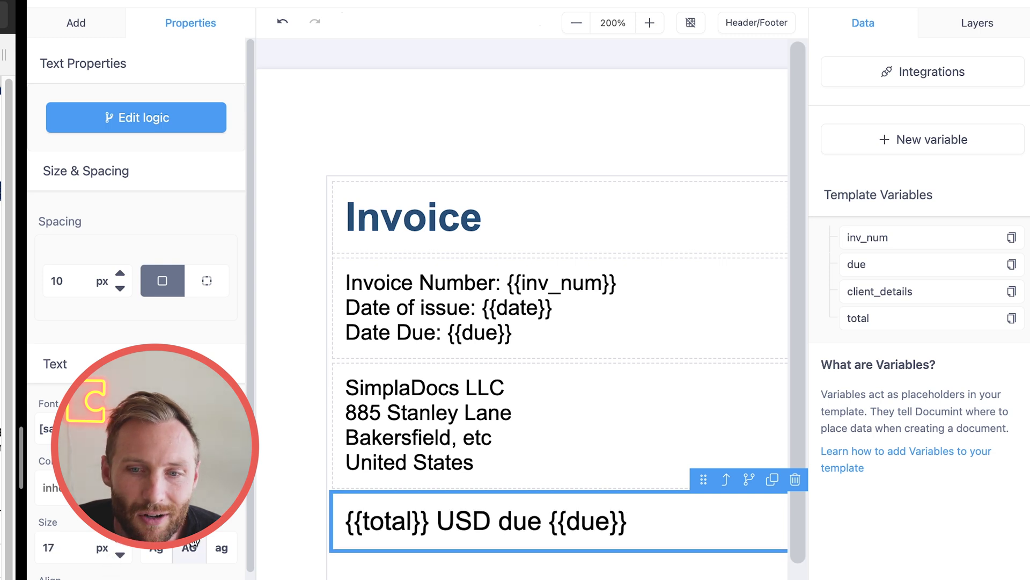
Step: Give the total-due line individual spacing of 16 px at its top and bottom, and make its text bold
left_click(206, 281)
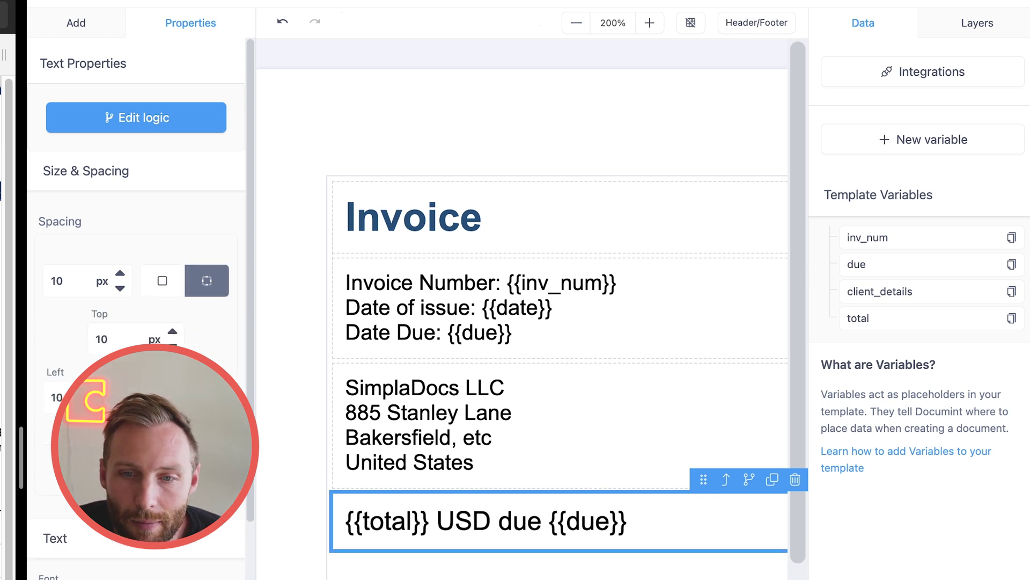
left_click(172, 331)
left_click(173, 331)
left_click(173, 331)
left_click(173, 332)
left_click(172, 332)
left_click(172, 332)
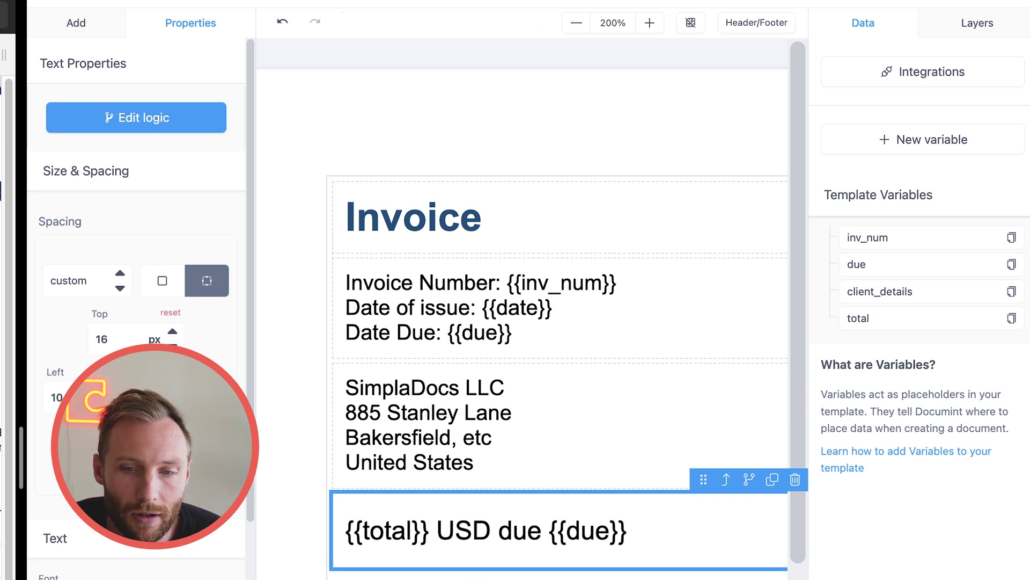
key("ctrl+b")
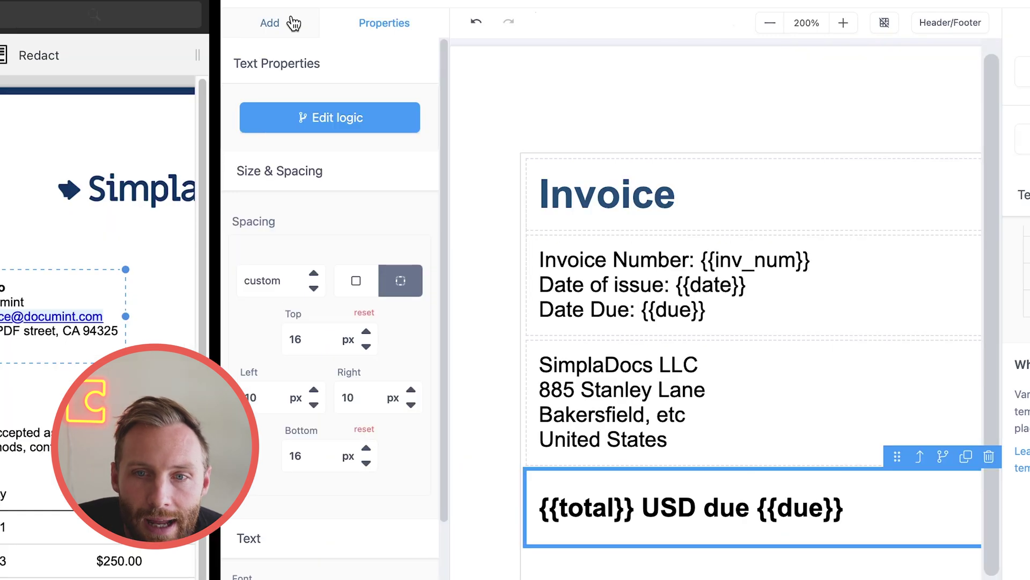
Step: Add a text element below the total-due line reading "Invoice payable via blah blah blah"
left_click(102, 33)
left_click_drag(281, 137, 651, 575)
double_click(651, 576)
type("Invoic")
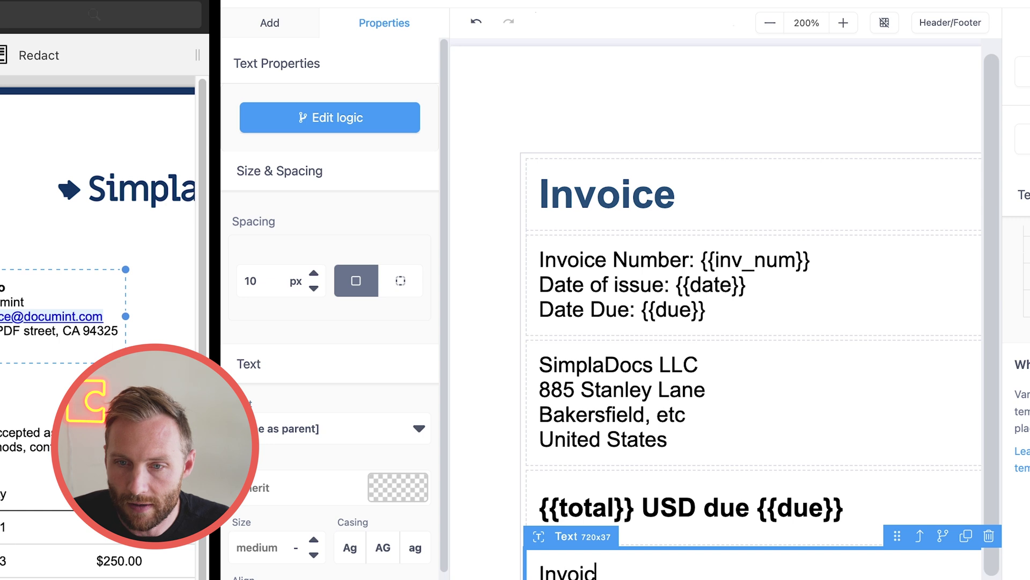
type("e payable via ")
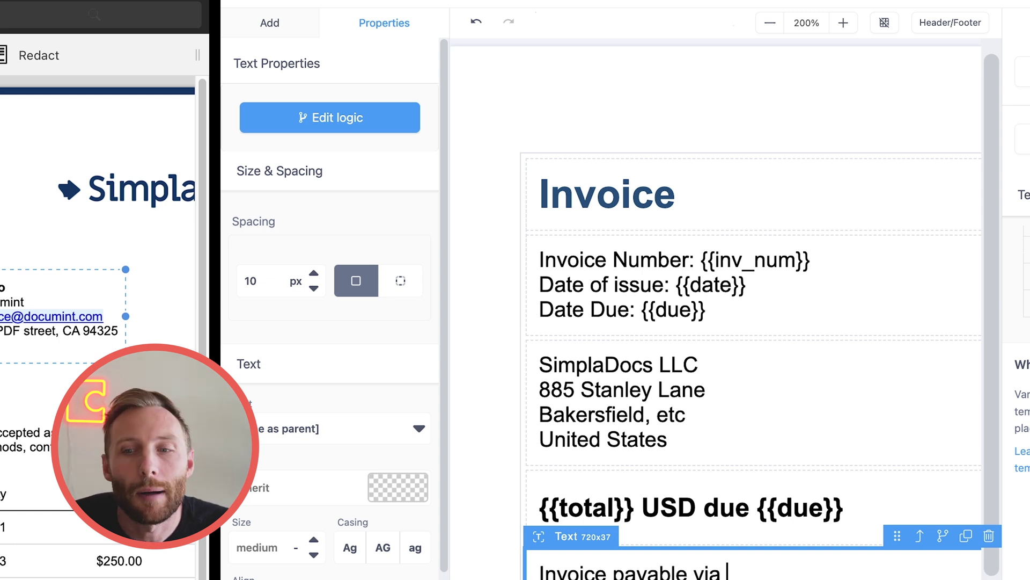
type("blah blah blah")
key("Escape")
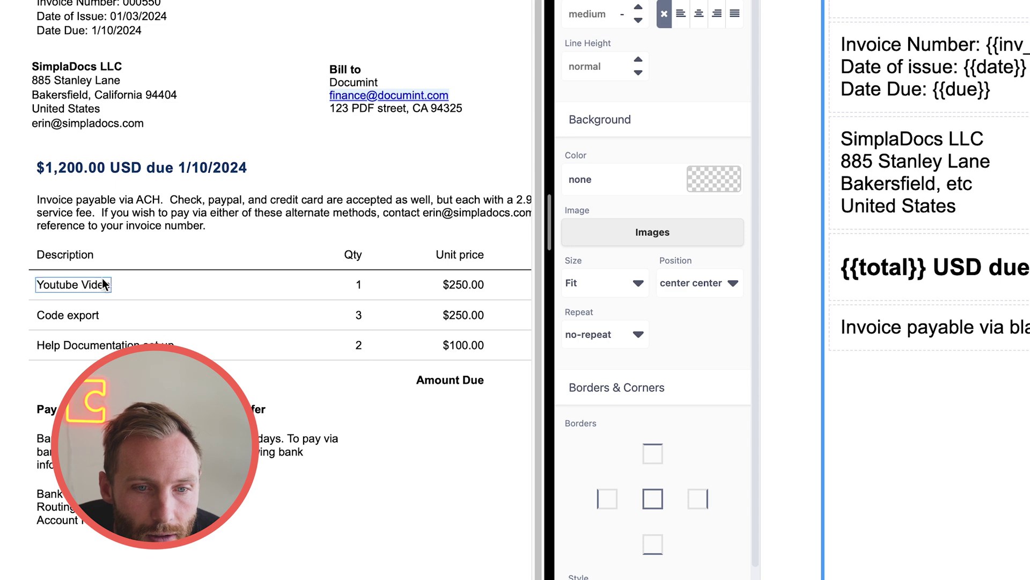
Step: Examine the header row and the item rows of the sample invoice's line-item table
scroll(266, 290, "down", 3)
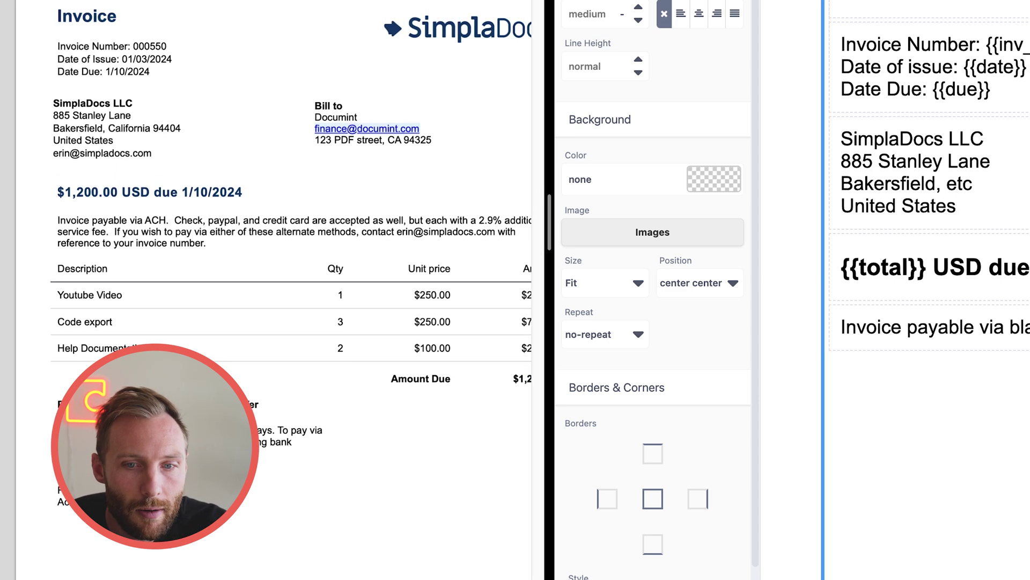
left_click_drag(12, 223, 497, 247)
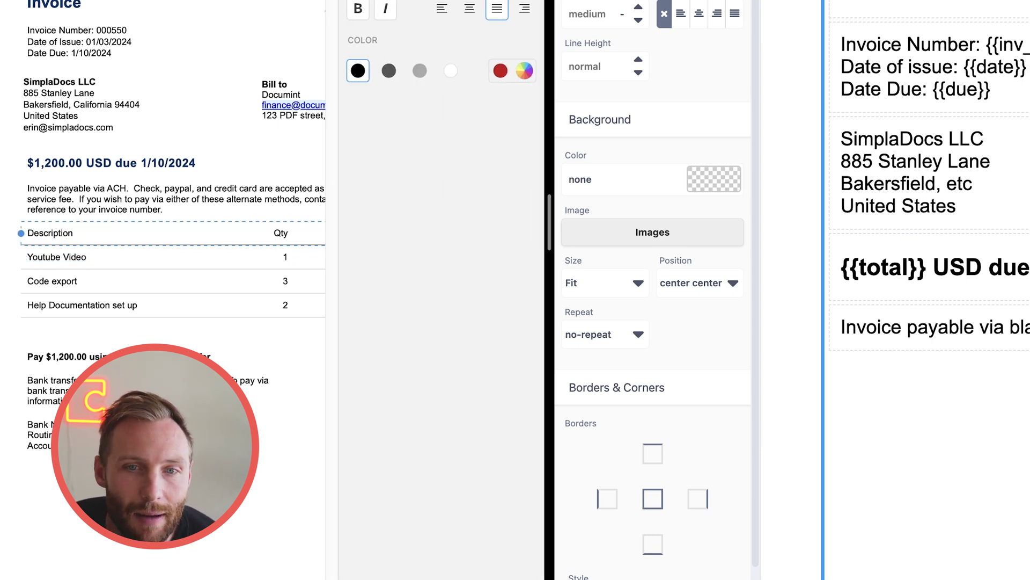
key("Escape")
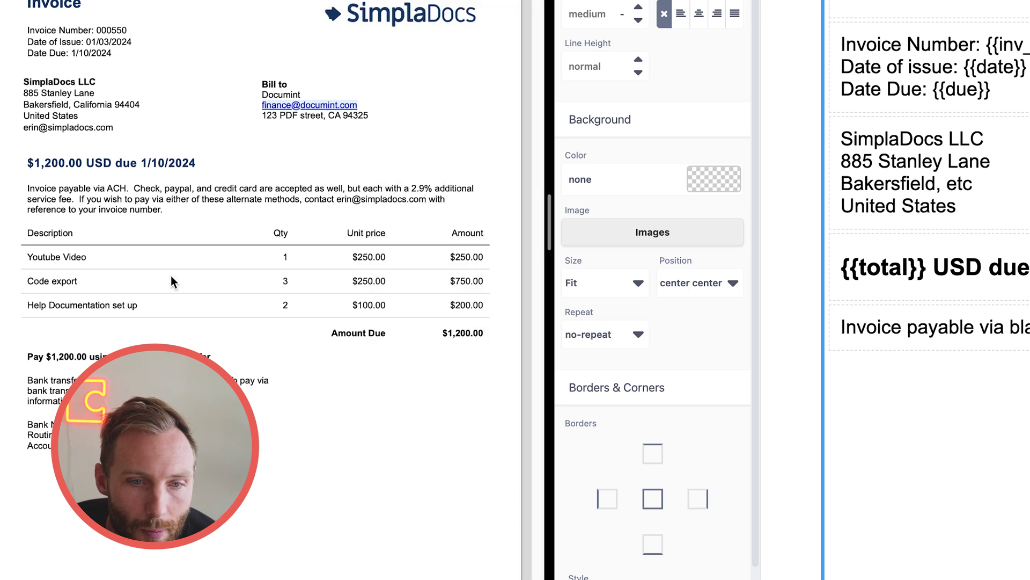
left_click_drag(11, 249, 492, 322)
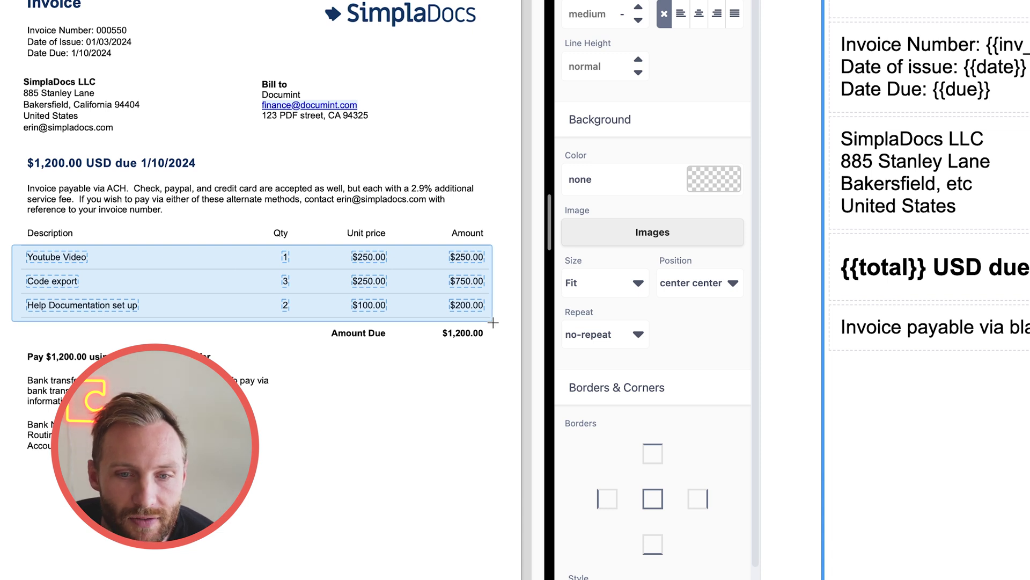
left_click_drag(493, 323, 494, 324)
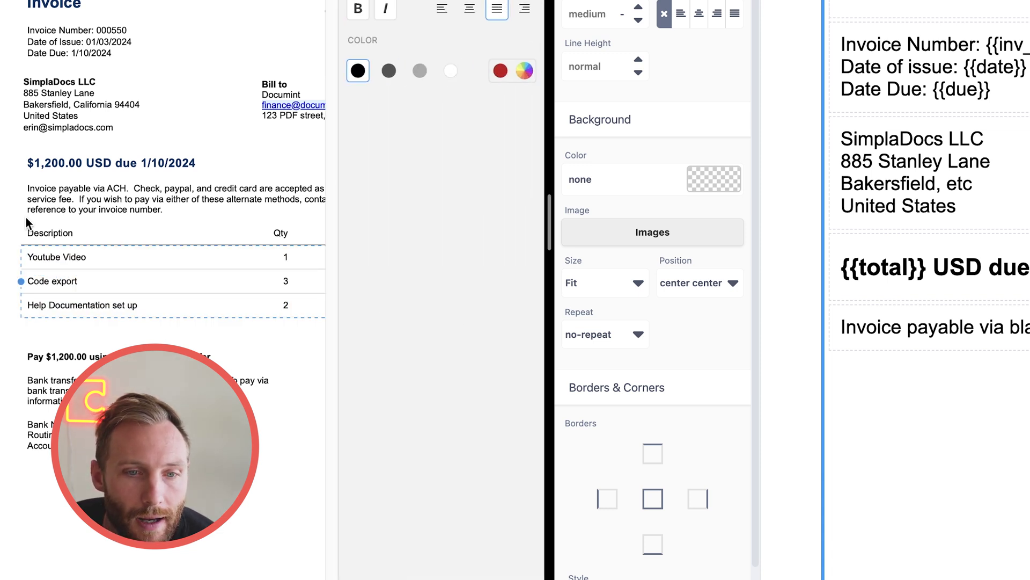
left_click(28, 237)
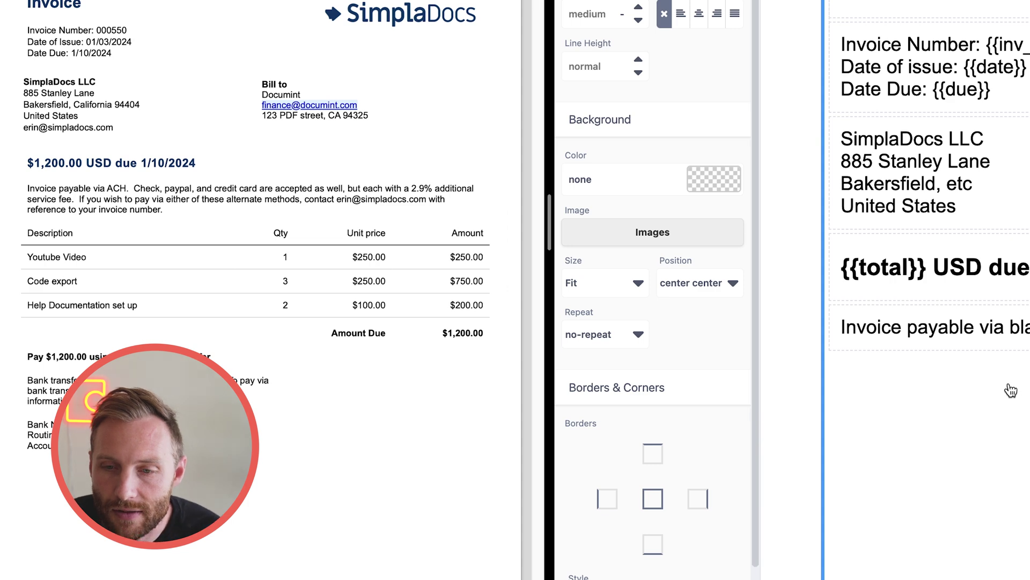
scroll(1013, 393, "down", 2)
scroll(1014, 394, "up", 2)
scroll(1019, 395, "down", 3)
scroll(1017, 375, "up", 5)
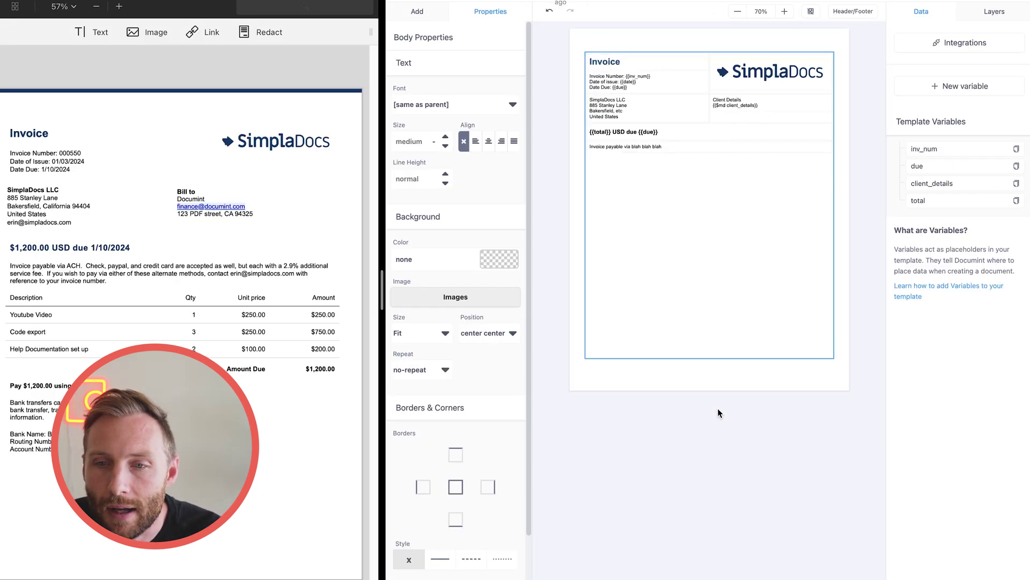
scroll(713, 359, "down", 5)
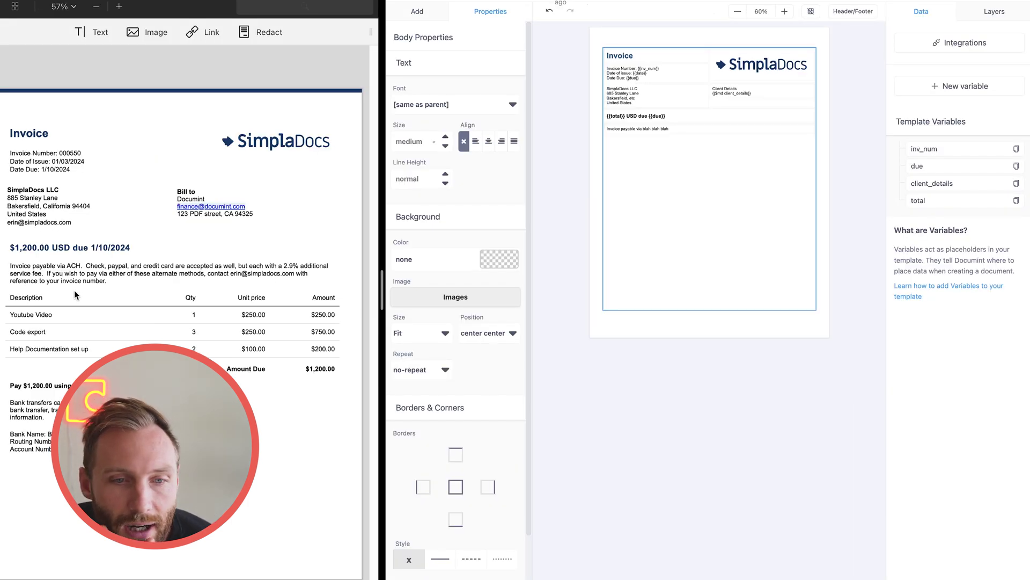
Step: Add a 25 | 25 | 25 | 25 row below the payment note and place a text element in each of its columns
scroll(644, 230, "up", 3)
left_click(654, 274)
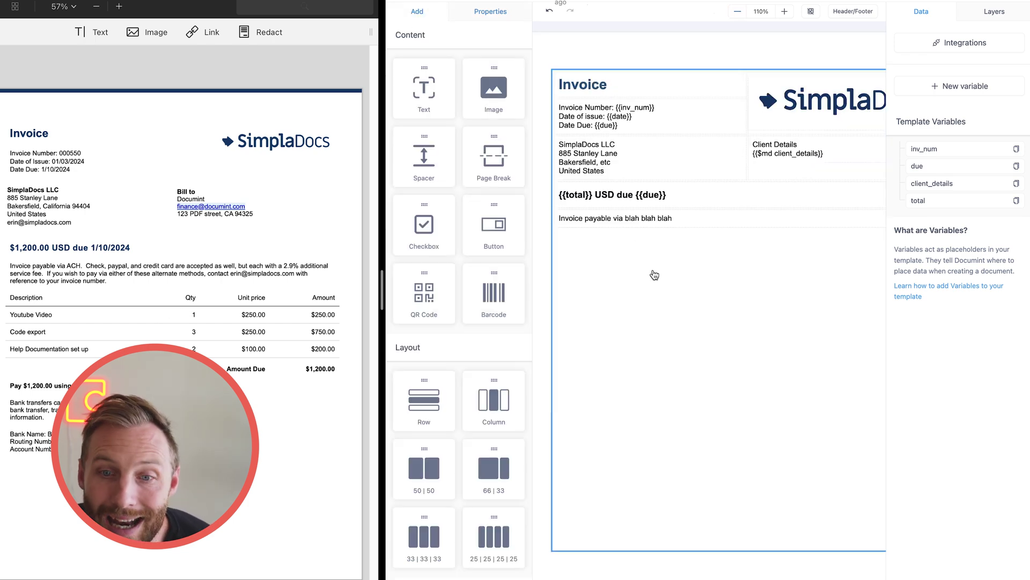
left_click_drag(494, 537, 725, 257)
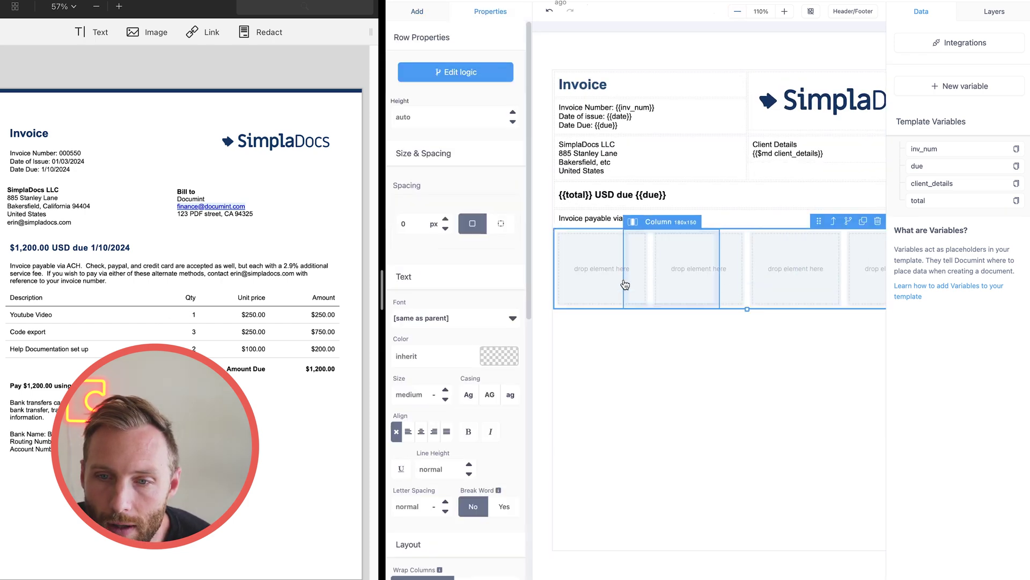
left_click(145, 25)
left_click_drag(163, 127, 416, 381)
left_click_drag(160, 143, 692, 349)
left_click_drag(163, 134, 799, 378)
Step: Fill the new row's four text elements with "Description", "Qty", "Unit Price" and "Amount"
left_click(420, 343)
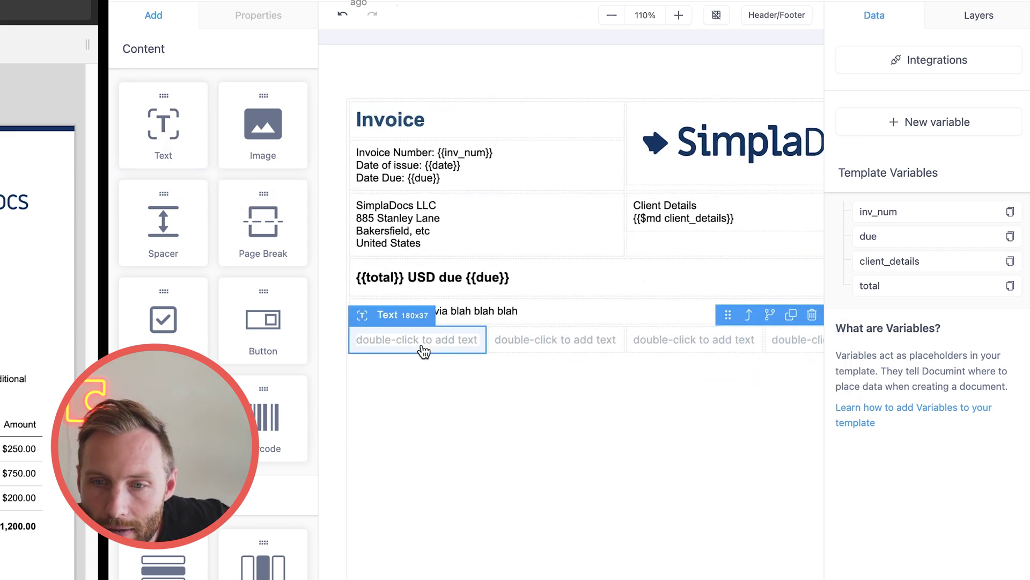
double_click(423, 349)
type("Des")
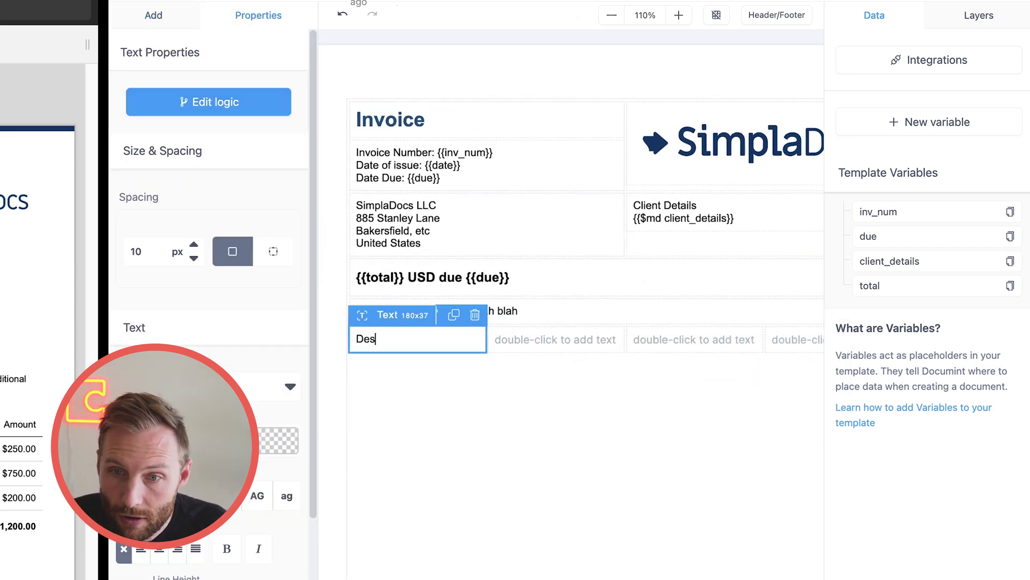
type("cription")
left_click(555, 339)
double_click(555, 339)
type("Qty")
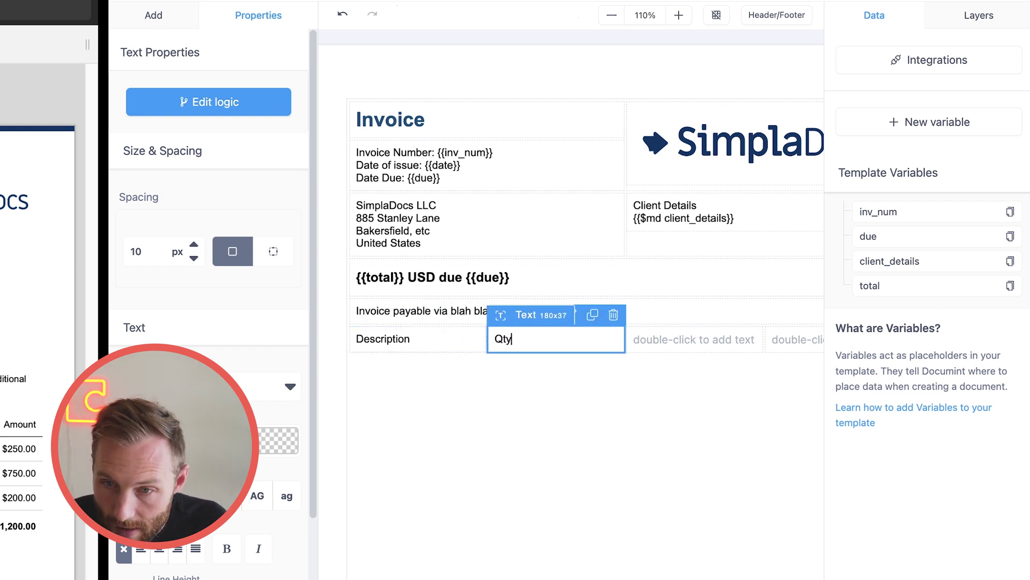
left_click(651, 349)
double_click(651, 349)
type("Unit")
left_click(787, 339)
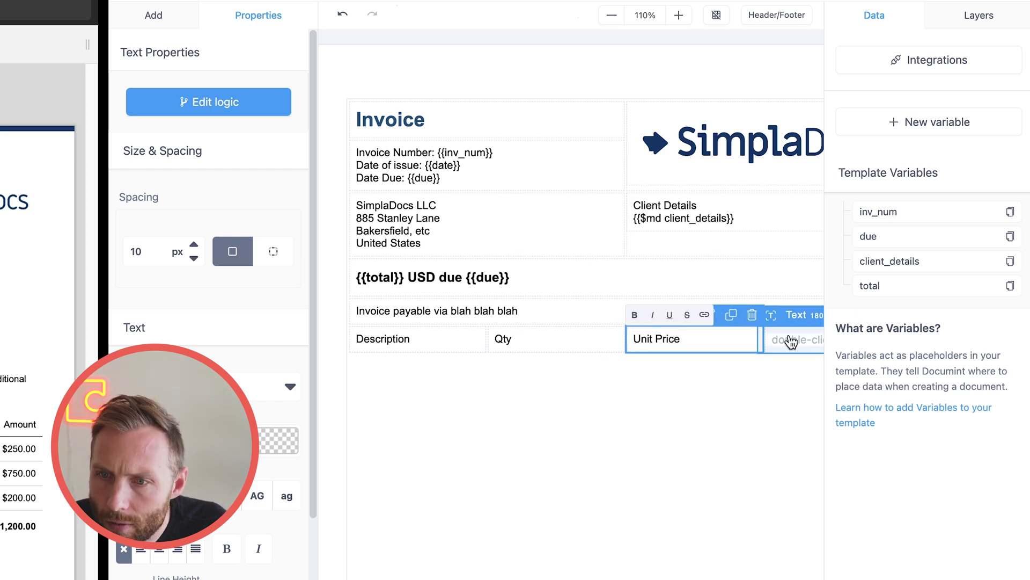
double_click(788, 339)
type("Amount")
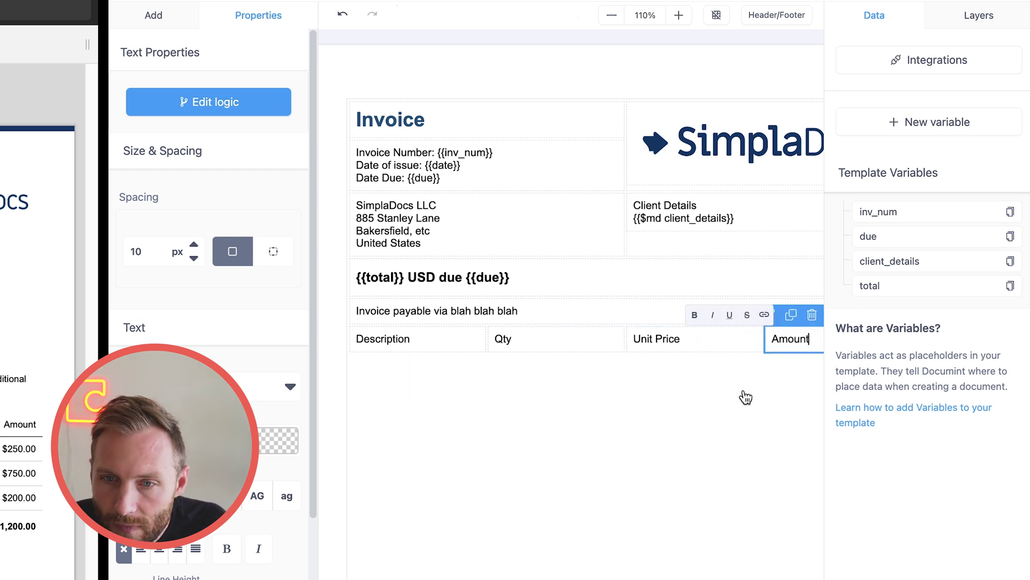
left_click(564, 391)
Step: Select the column containing the Description text and widen it to a width of 9
left_click(439, 348)
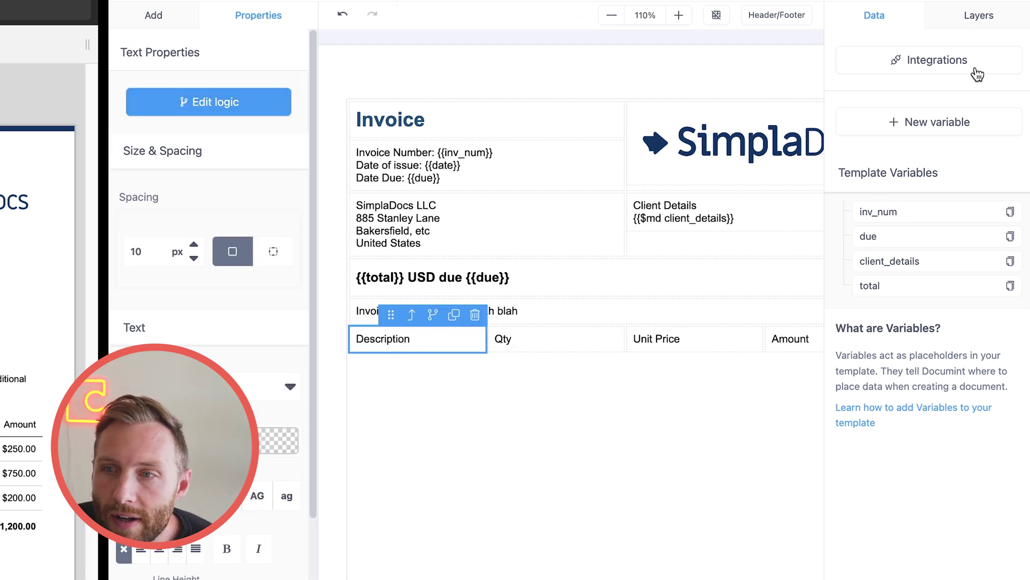
left_click(981, 22)
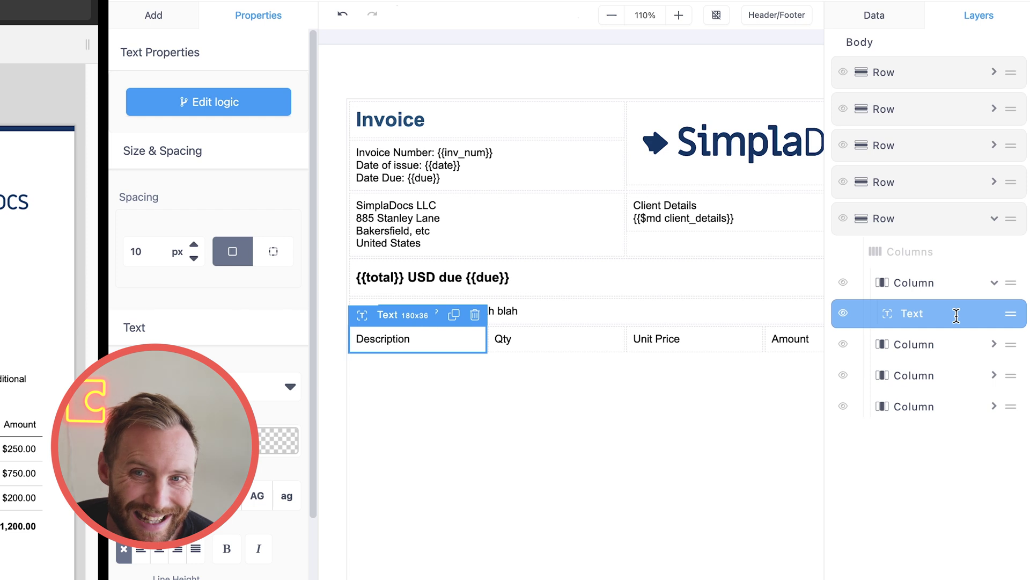
left_click(952, 282)
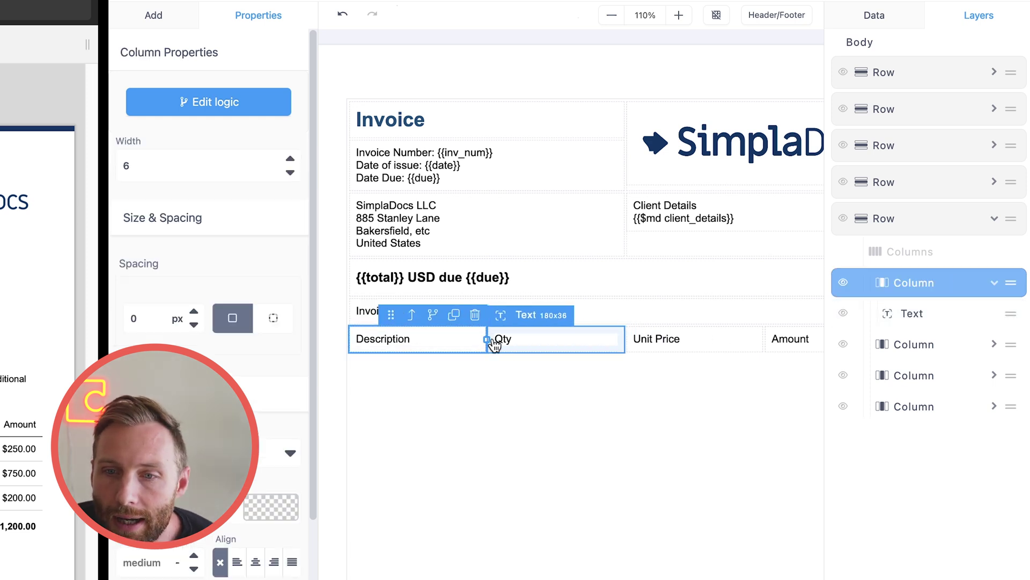
left_click_drag(495, 342, 558, 339)
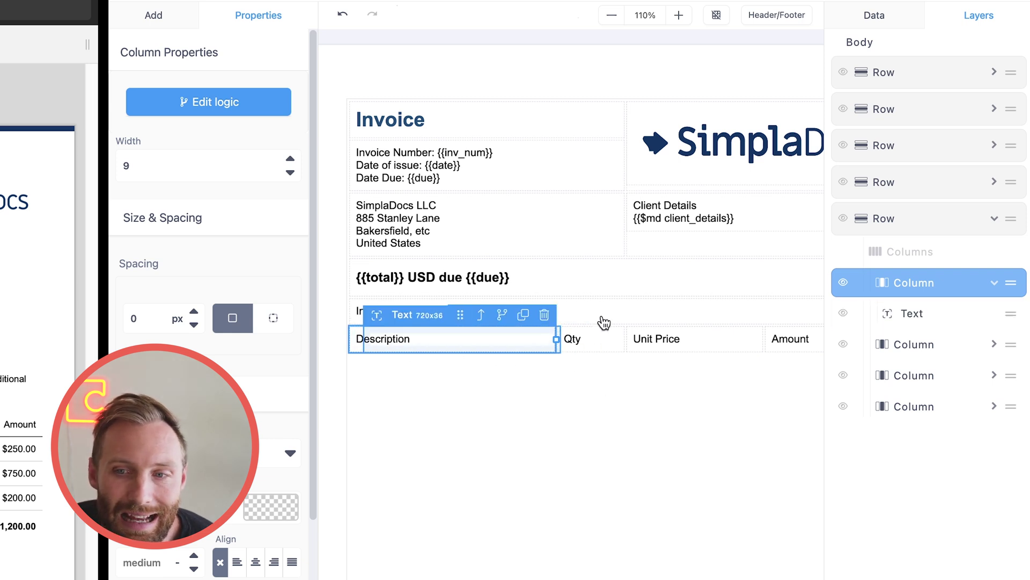
Step: Rename the row containing the table's column titles to "Headers"
left_click(946, 232)
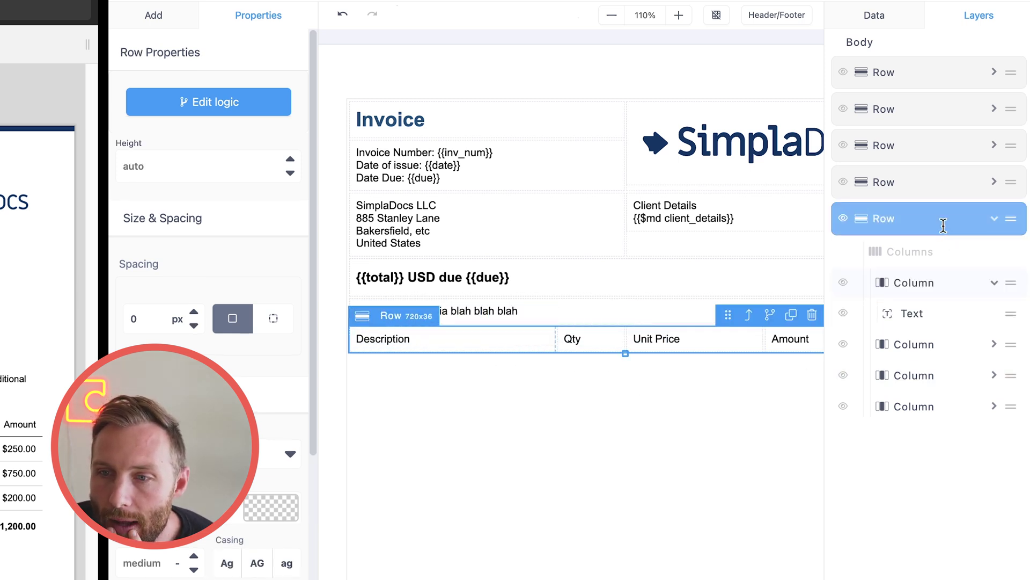
double_click(895, 219)
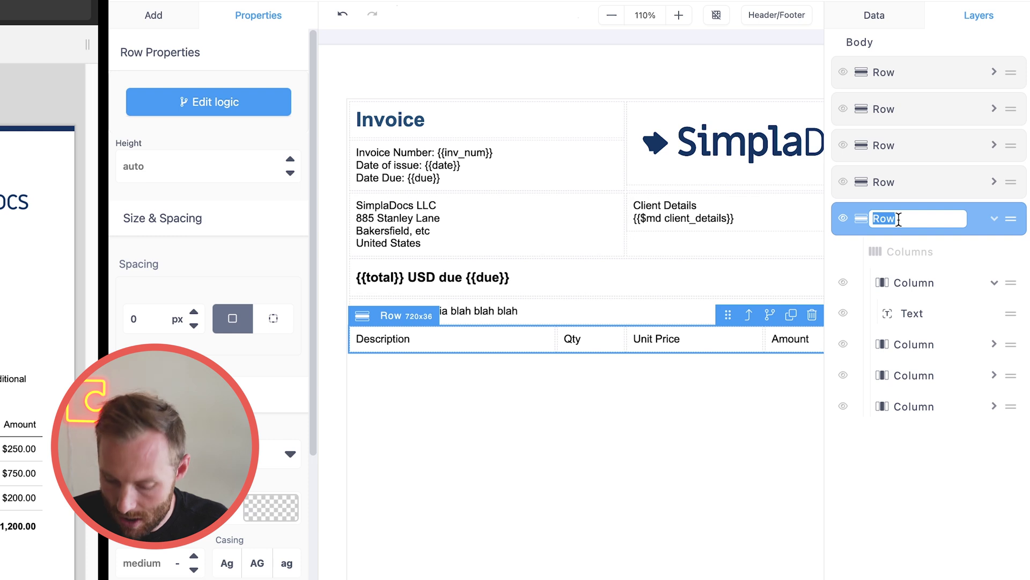
key("BackSpace")
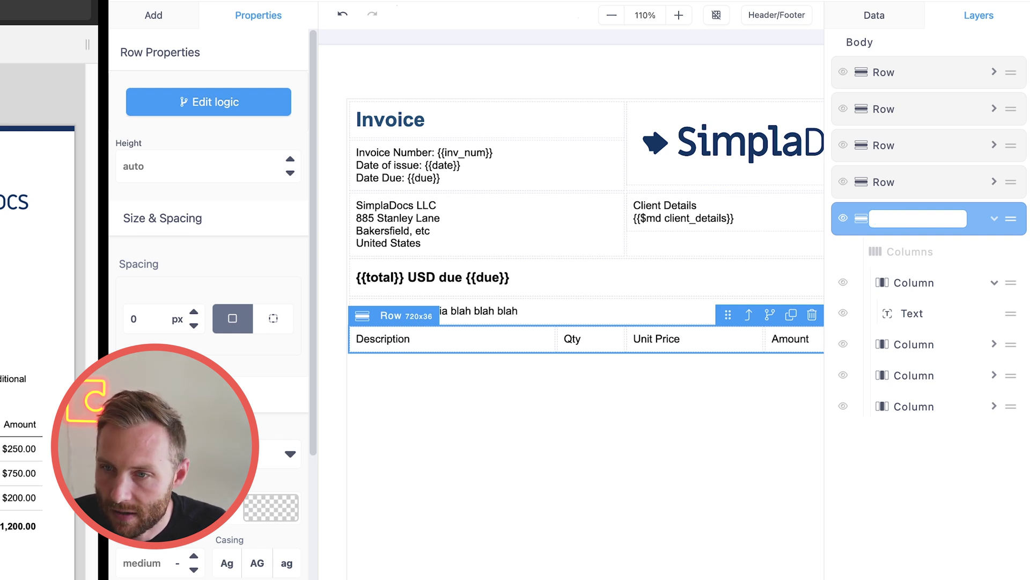
type("Headers")
key("Return")
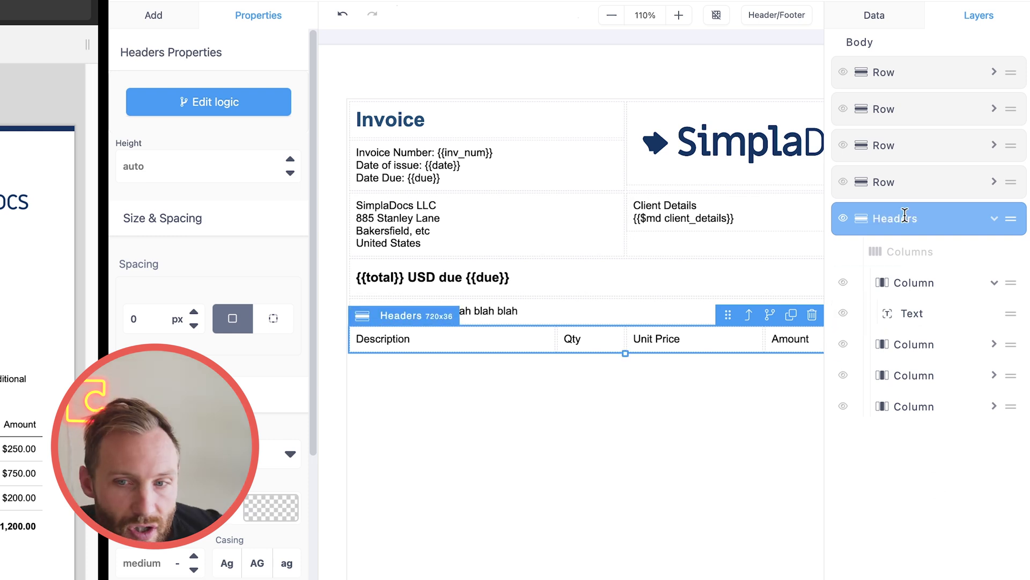
Step: Duplicate the Headers row directly below the original
left_click(793, 314)
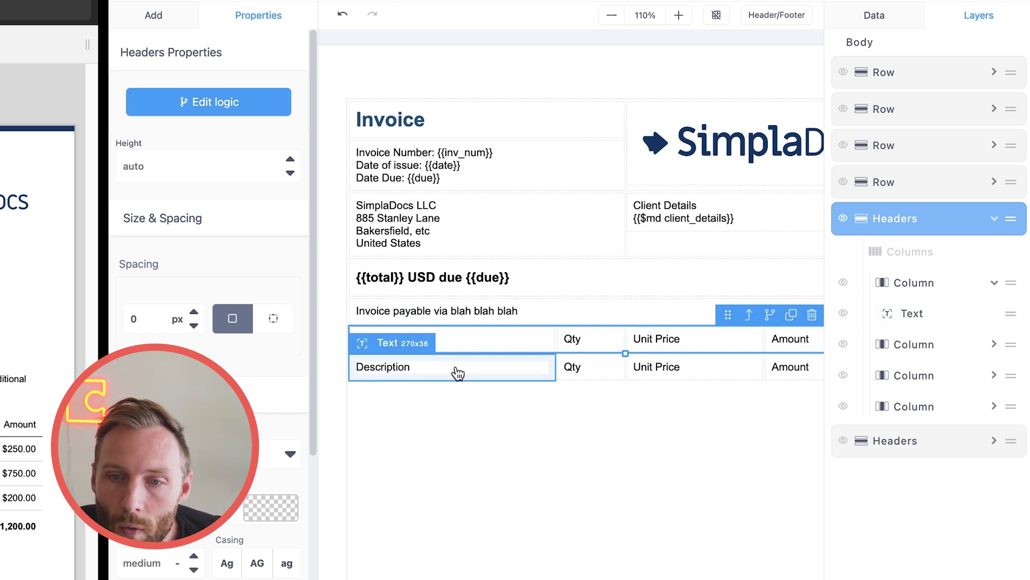
double_click(417, 370)
left_click(631, 560)
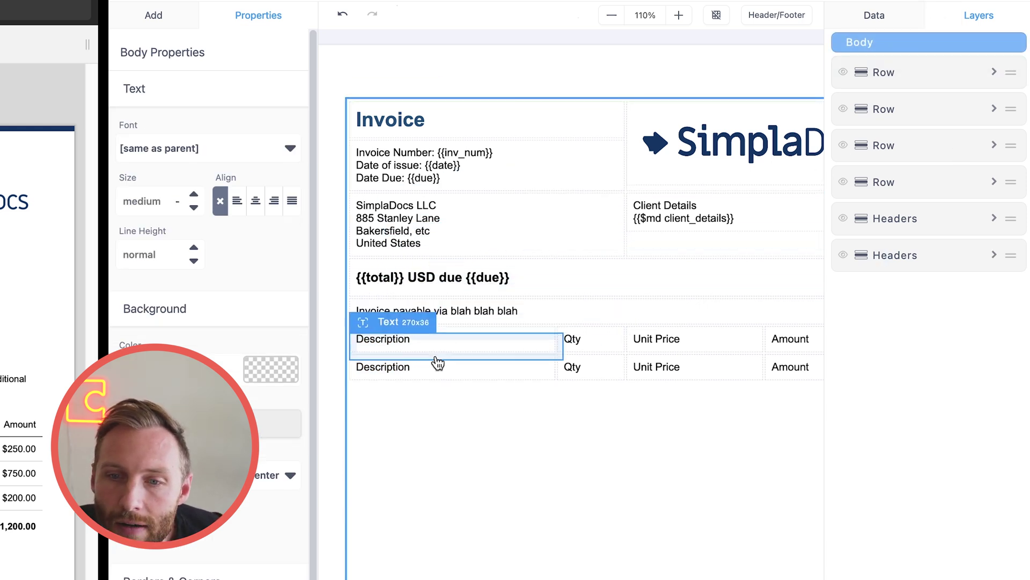
Step: Replace the four texts in the duplicated Headers row with "{{desc}}", "{{qty}}", "{{unit_price}}" and "{{amount}}"
left_click(419, 366)
double_click(388, 370)
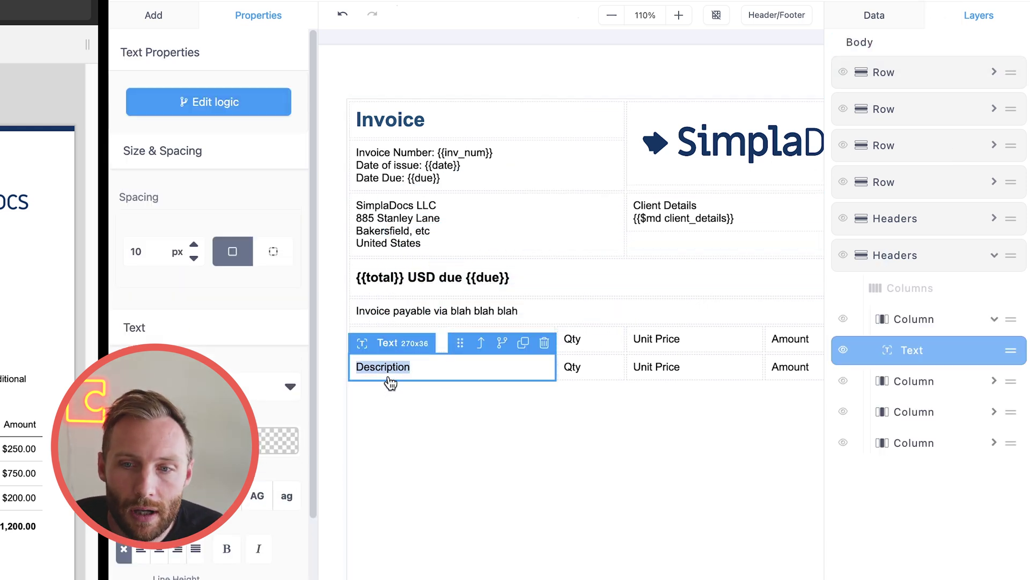
type("{{desc")
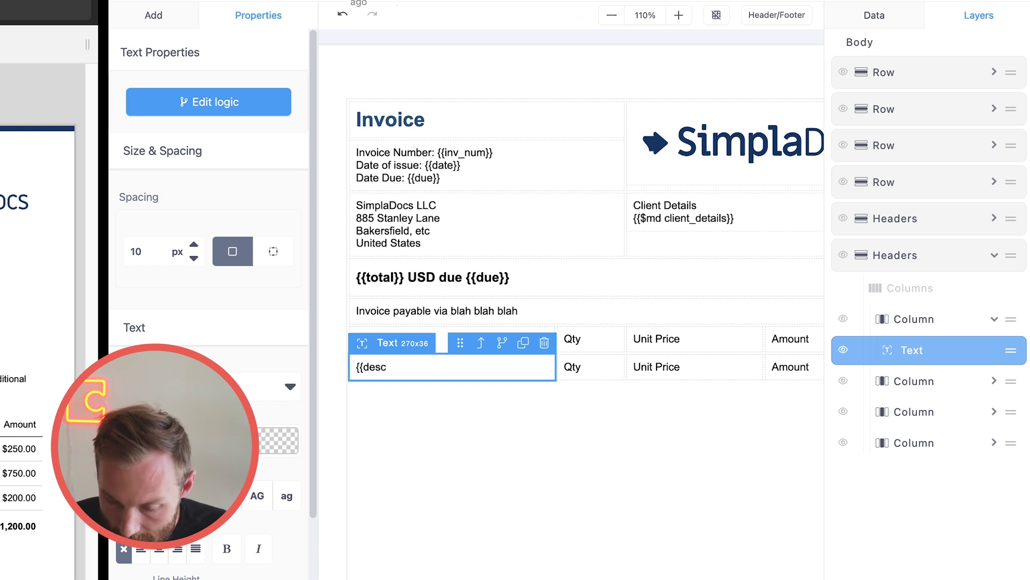
left_click(578, 379)
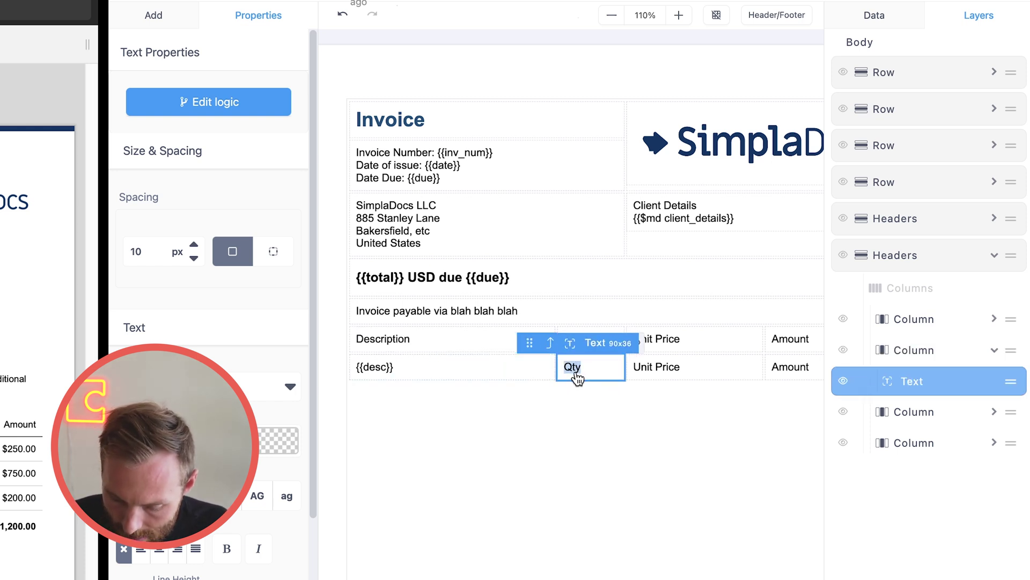
key("BackSpace")
type("{{qty")
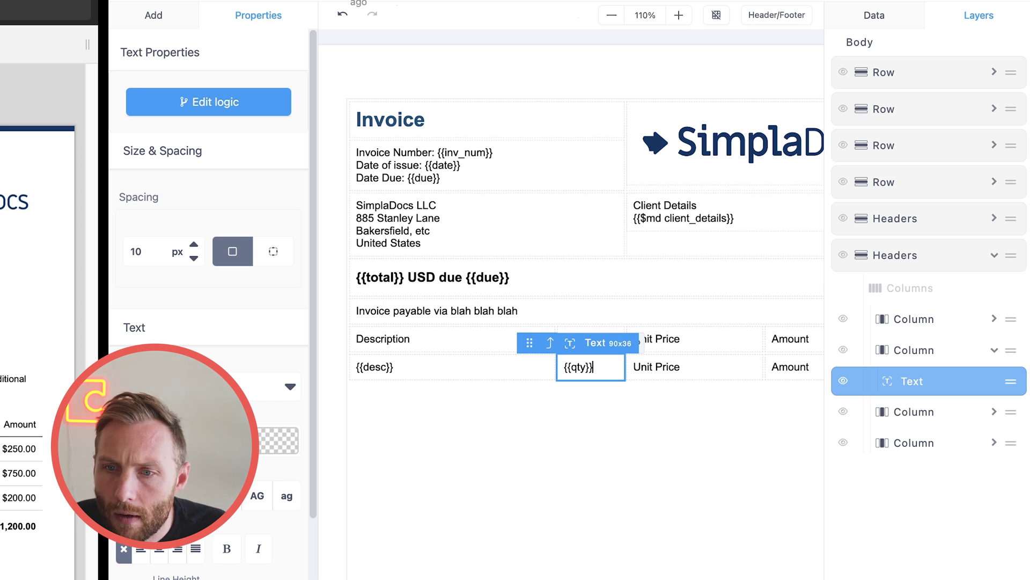
left_click(679, 375)
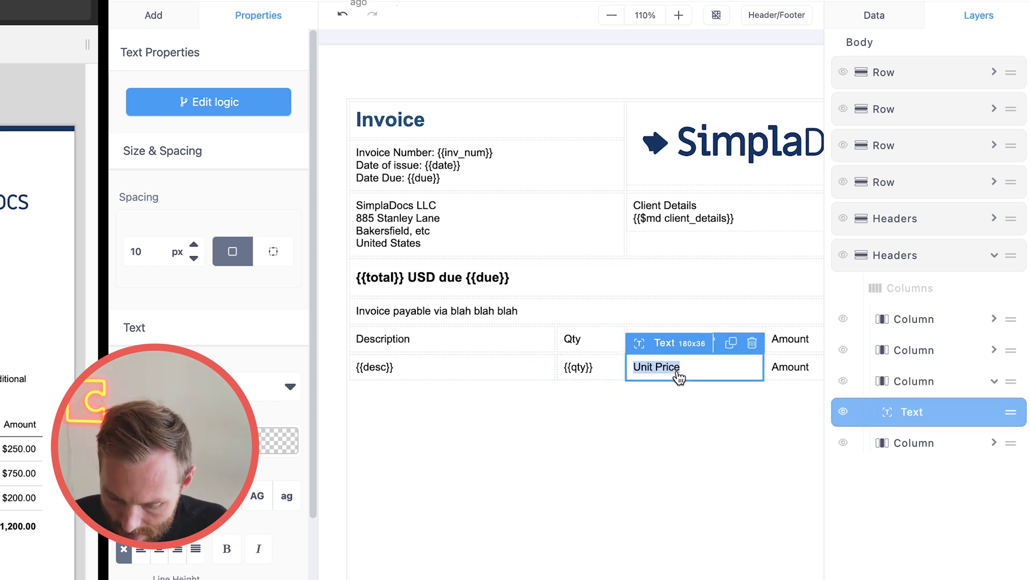
type("{{u")
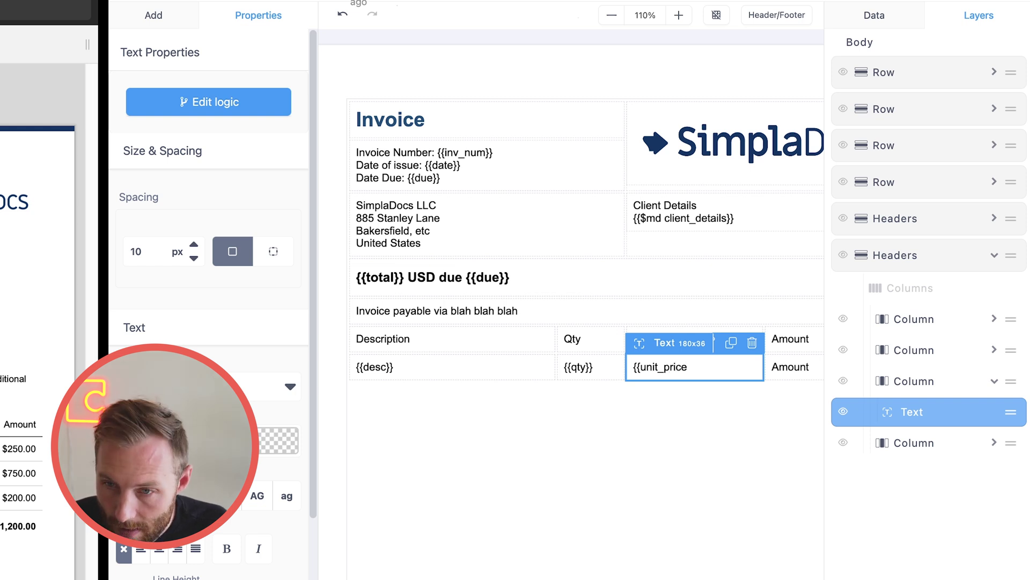
left_click(800, 376)
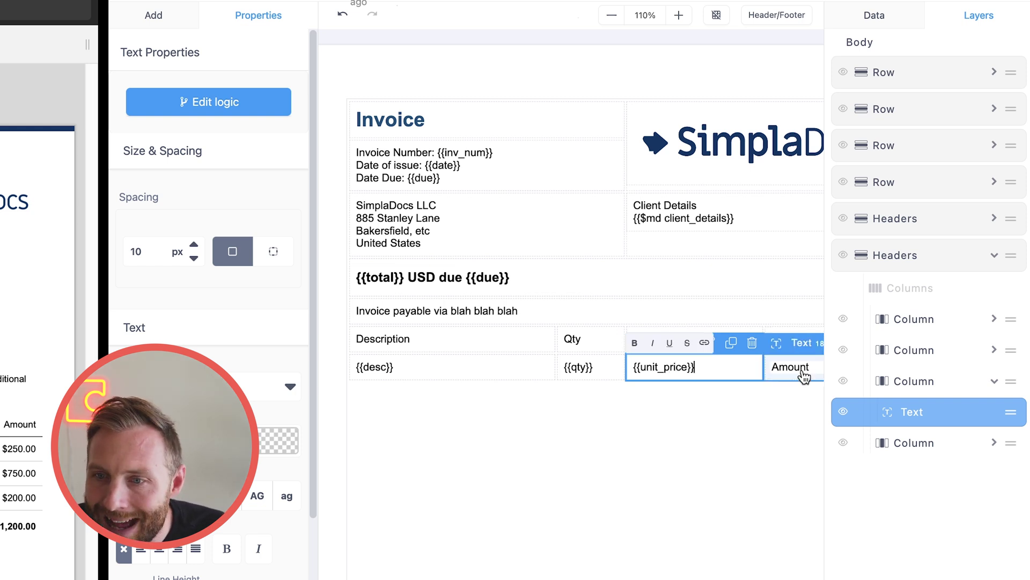
type("{{a")
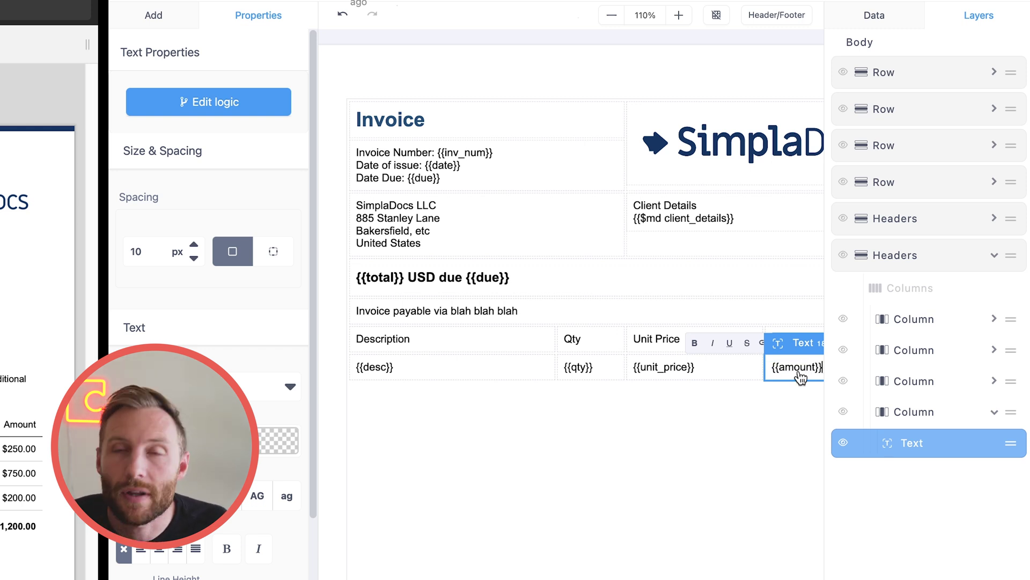
left_click(682, 467)
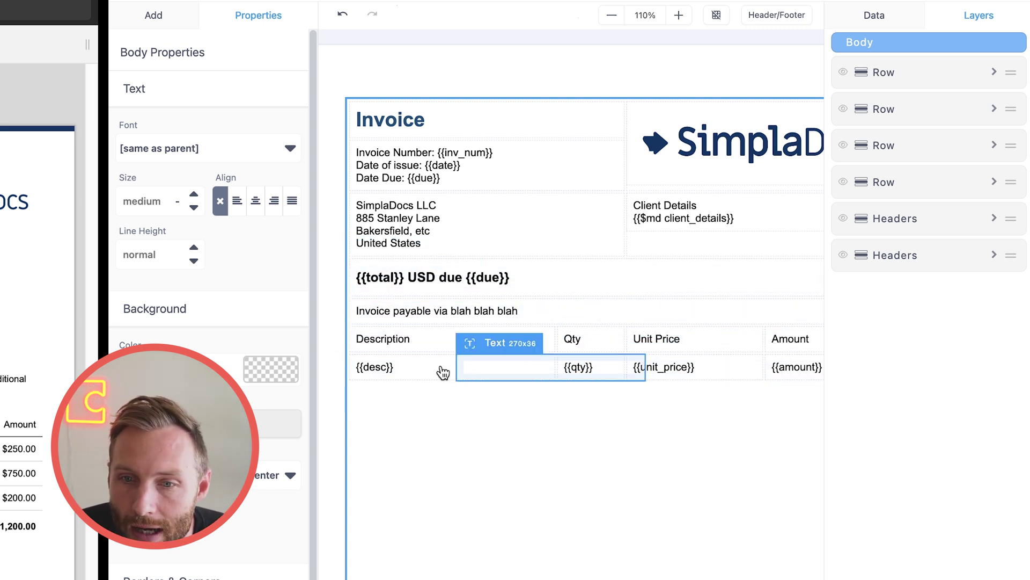
Step: Set the row containing the line-item variables to repeat for each item in the list variable "line_items"
left_click(462, 371)
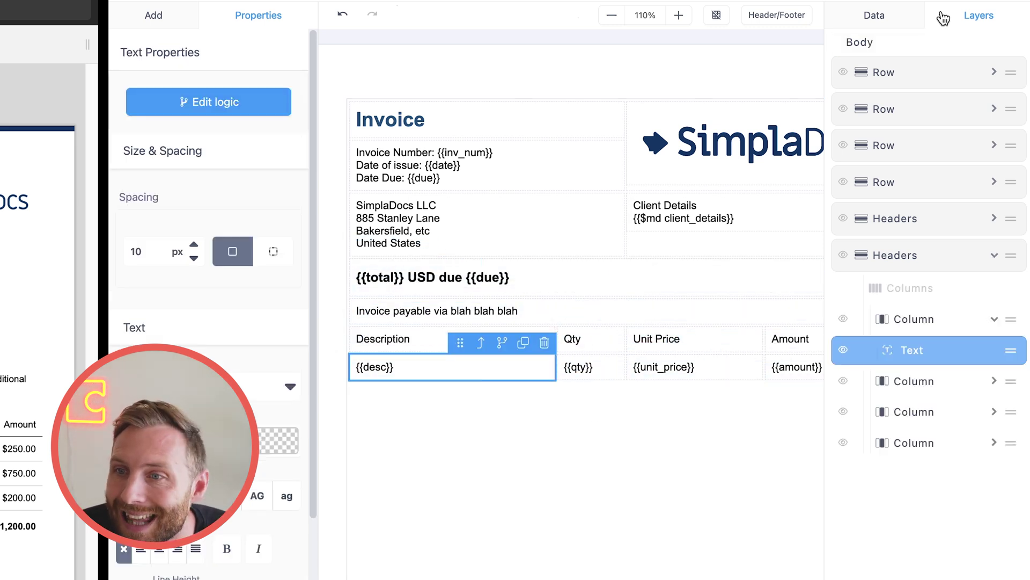
left_click(918, 257)
left_click(930, 320)
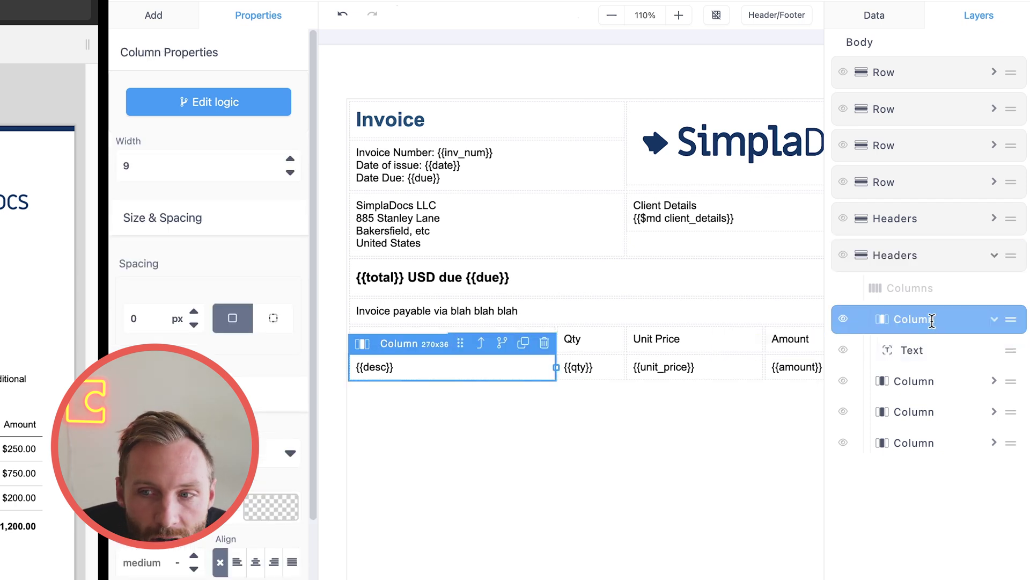
left_click(935, 265)
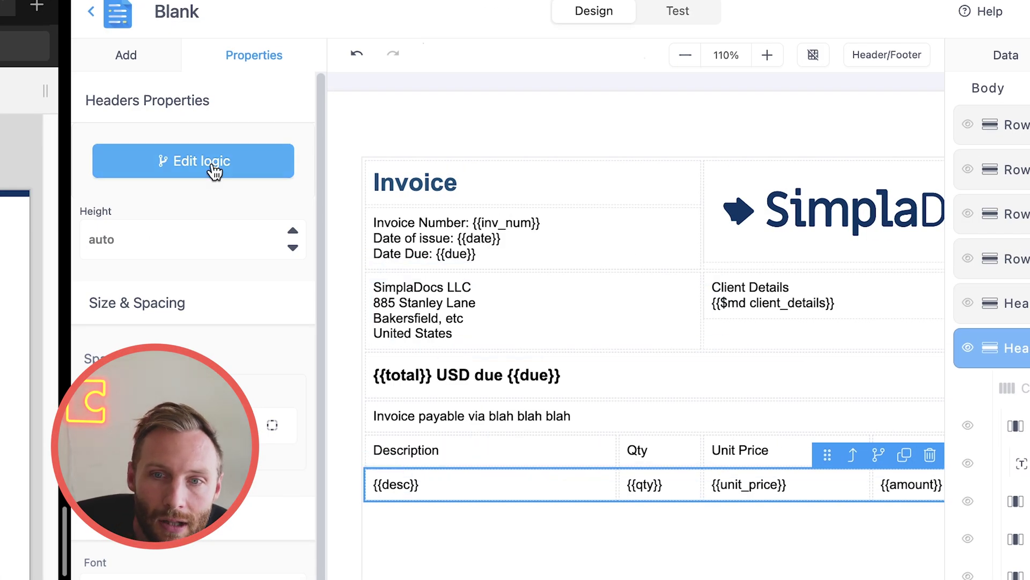
left_click(215, 170)
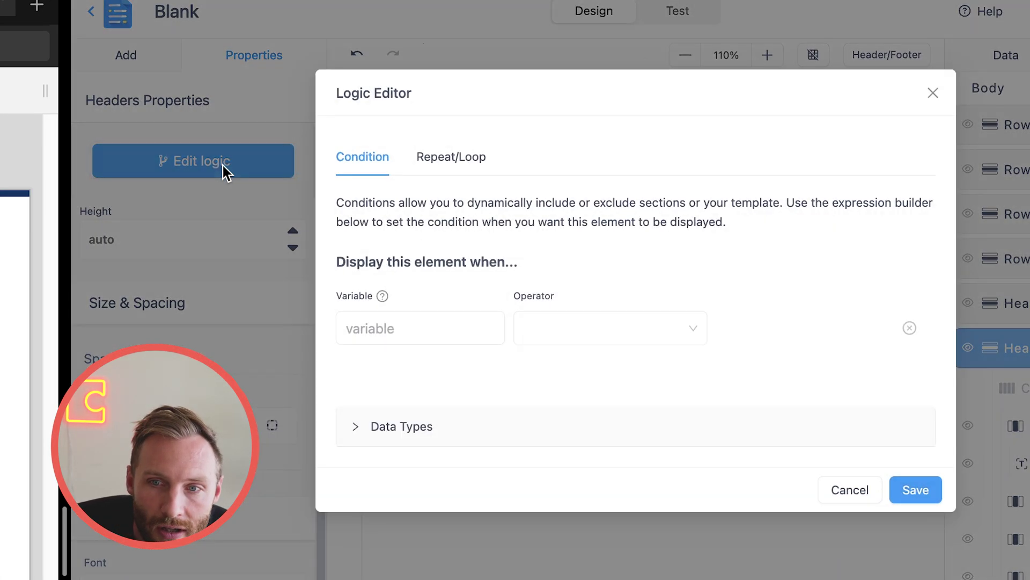
left_click(465, 157)
left_click(434, 279)
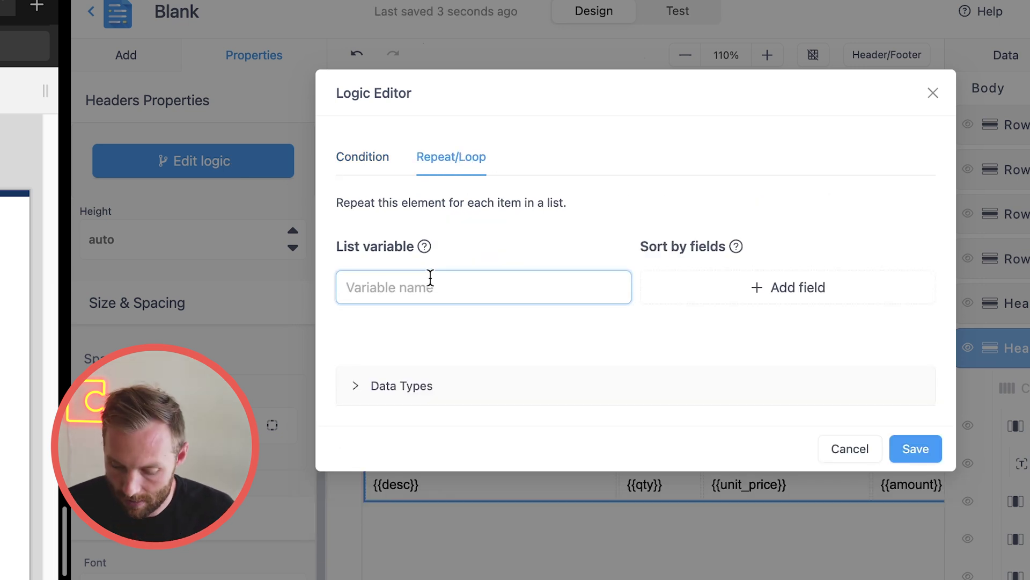
type("lint")
key("BackSpace")
type("e_items")
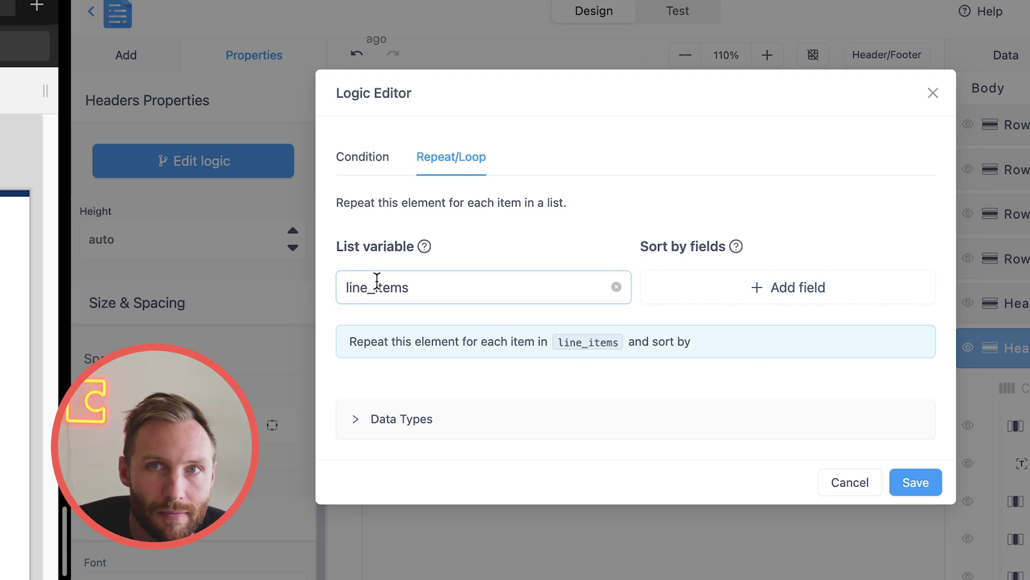
left_click(916, 482)
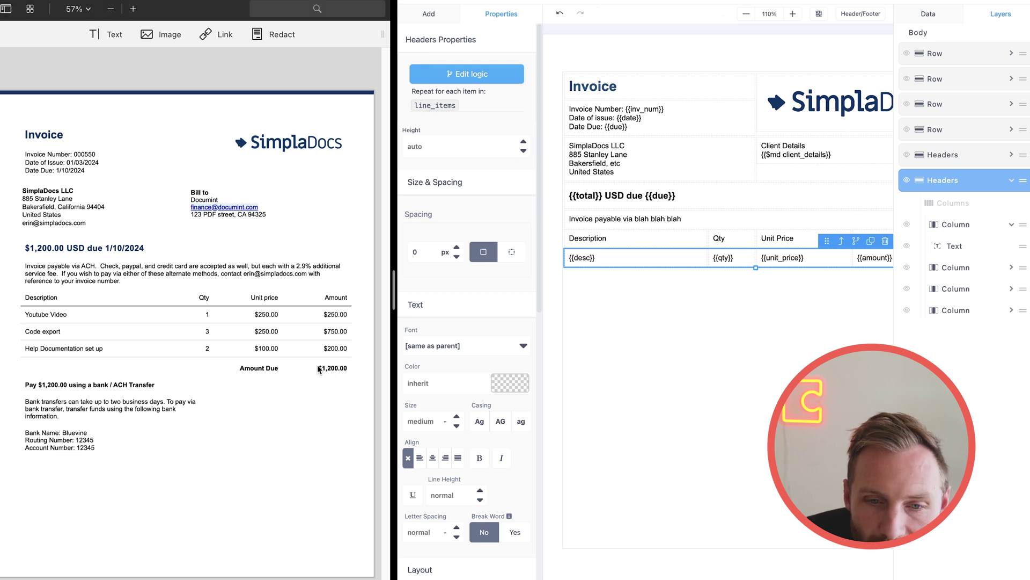
Step: Add a two-column row below the repeating line-item row and widen its first column to a width of 18
left_click_drag(14, 372, 209, 471)
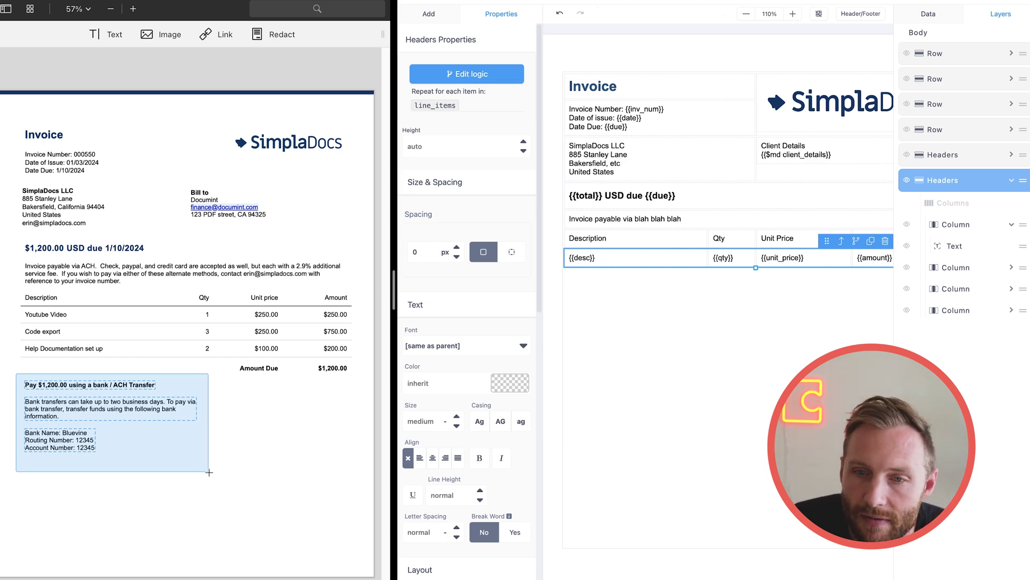
left_click_drag(209, 472, 209, 471)
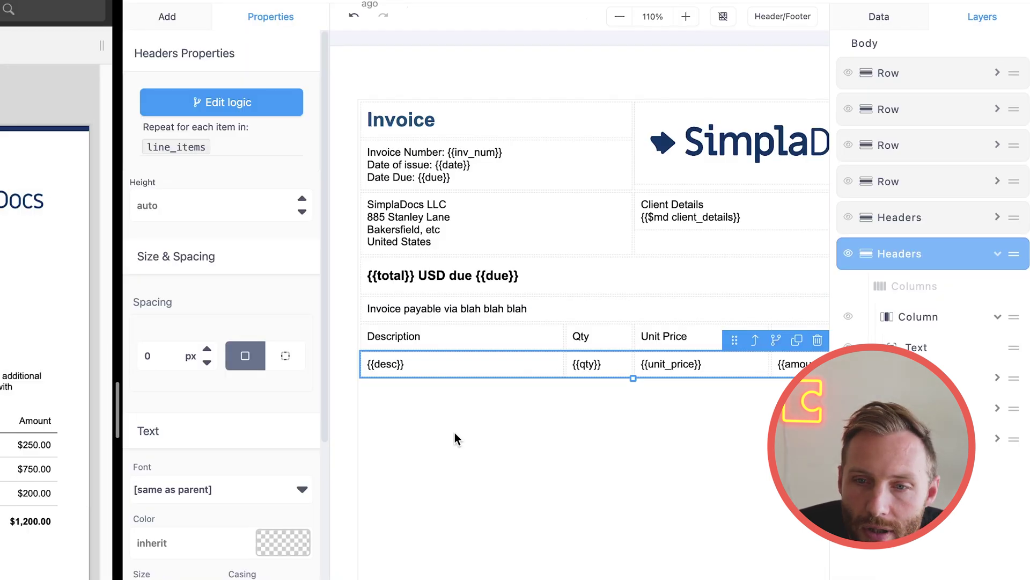
scroll(643, 402, "right", 3)
scroll(643, 401, "left", 3)
left_click(192, 21)
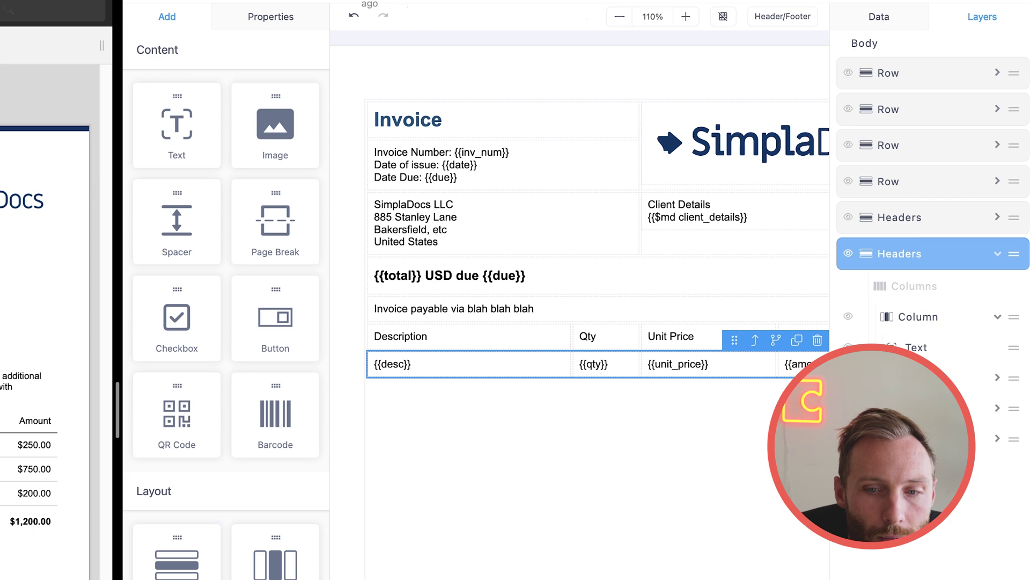
left_click_drag(275, 558, 543, 450)
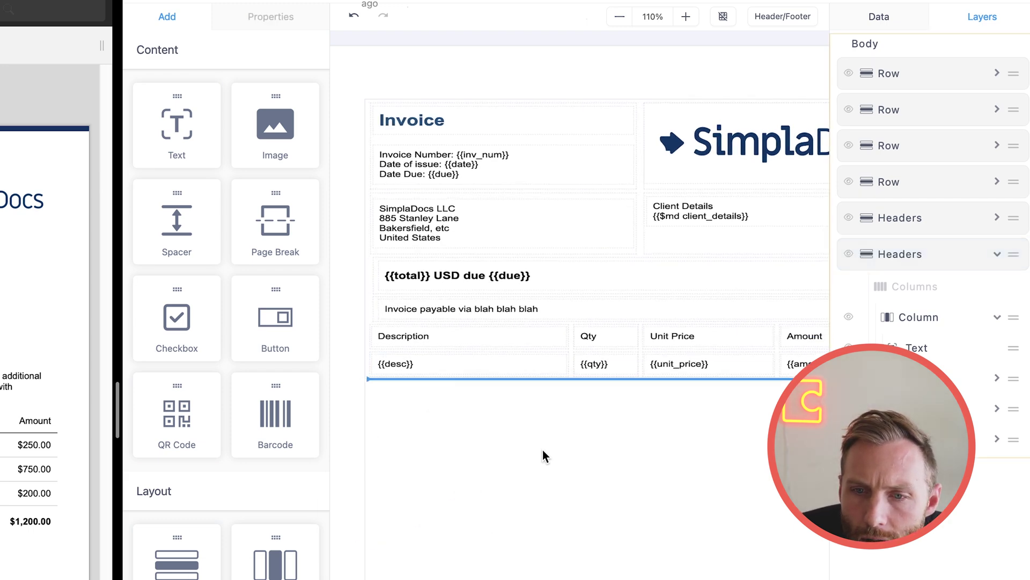
left_click(566, 451)
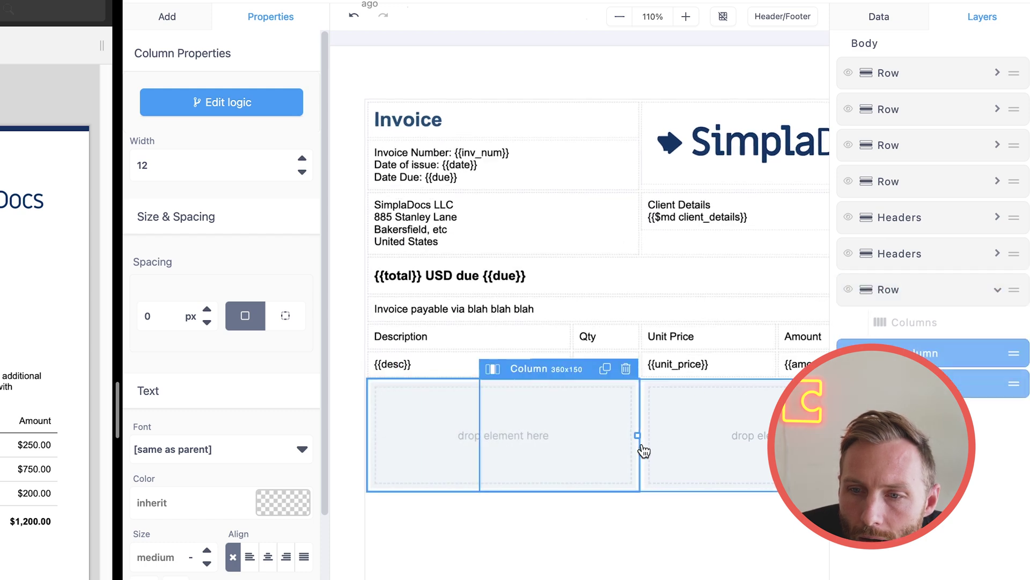
left_click_drag(642, 437, 759, 453)
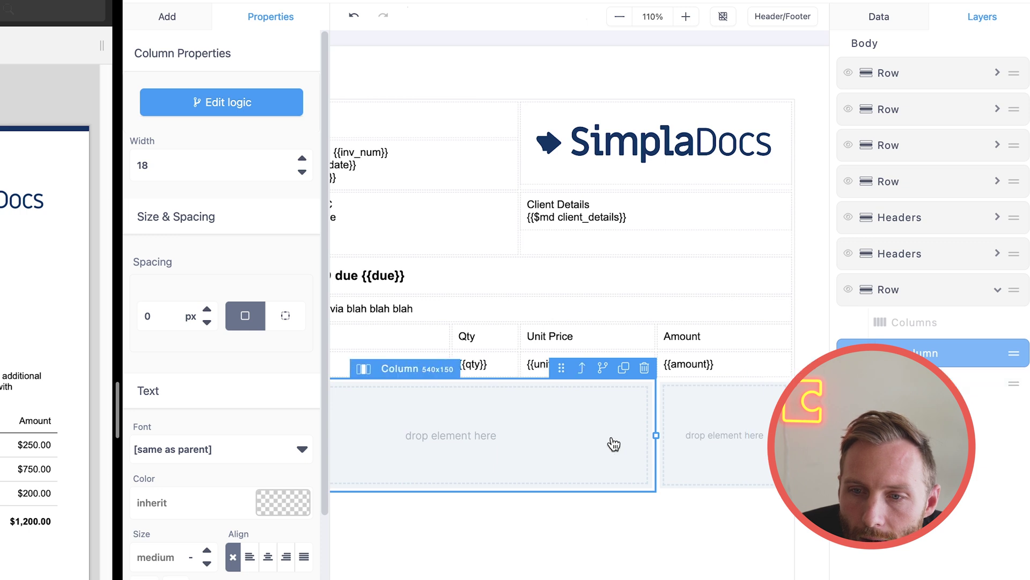
Step: Place a text element in each of the two columns of the new row
left_click(161, 22)
left_click_drag(177, 126, 515, 408)
left_click_drag(185, 135, 715, 408)
Step: Enter "Amount" in the text element of the row's wider column and align it right
left_click(547, 389)
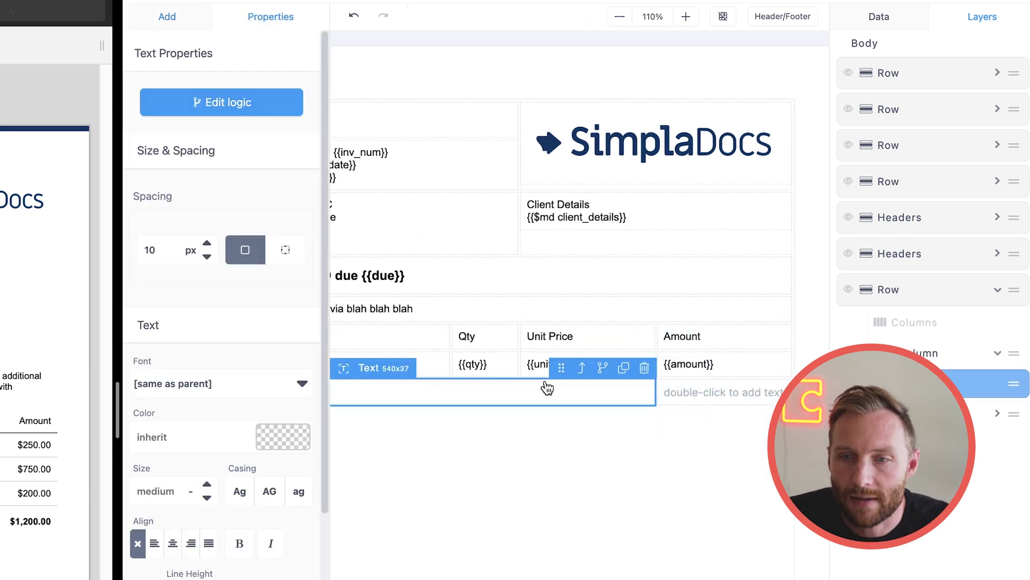
double_click(553, 391)
type("amount")
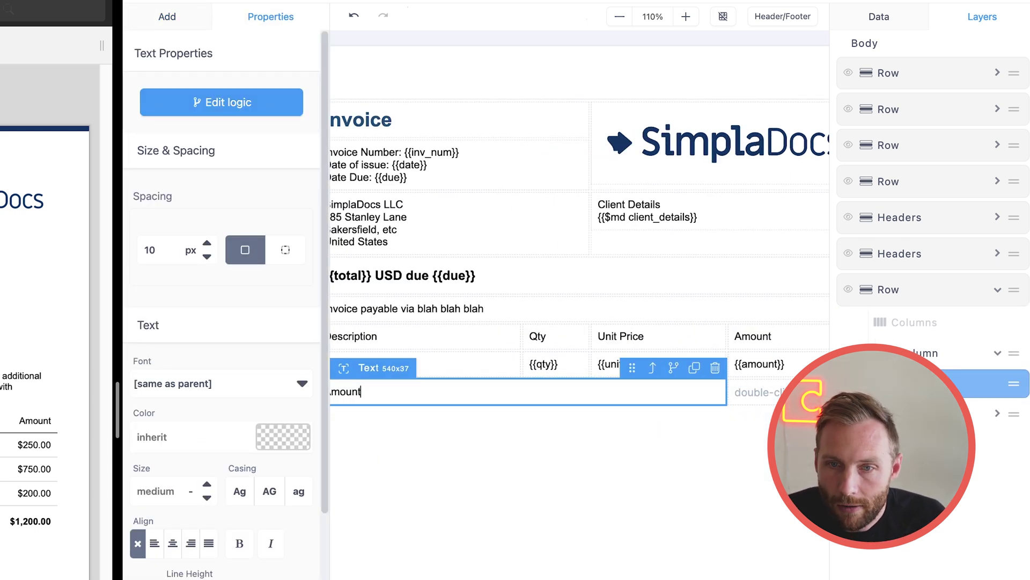
left_click(191, 543)
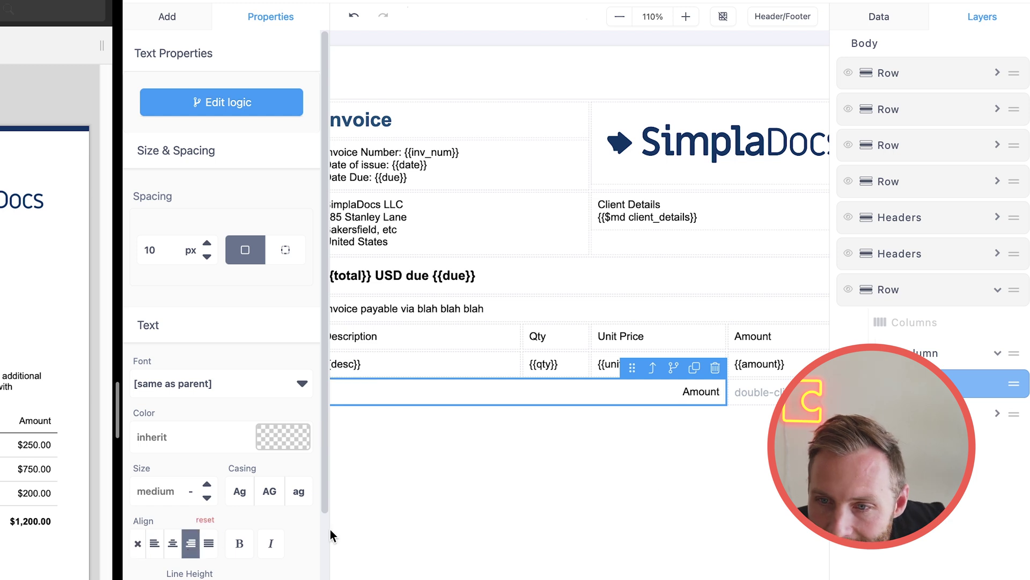
Step: Fill the text element beside the right-aligned Amount label with "{{total}}" and set the canvas zoom to 100%
left_click(754, 421)
left_click(766, 402)
double_click(766, 401)
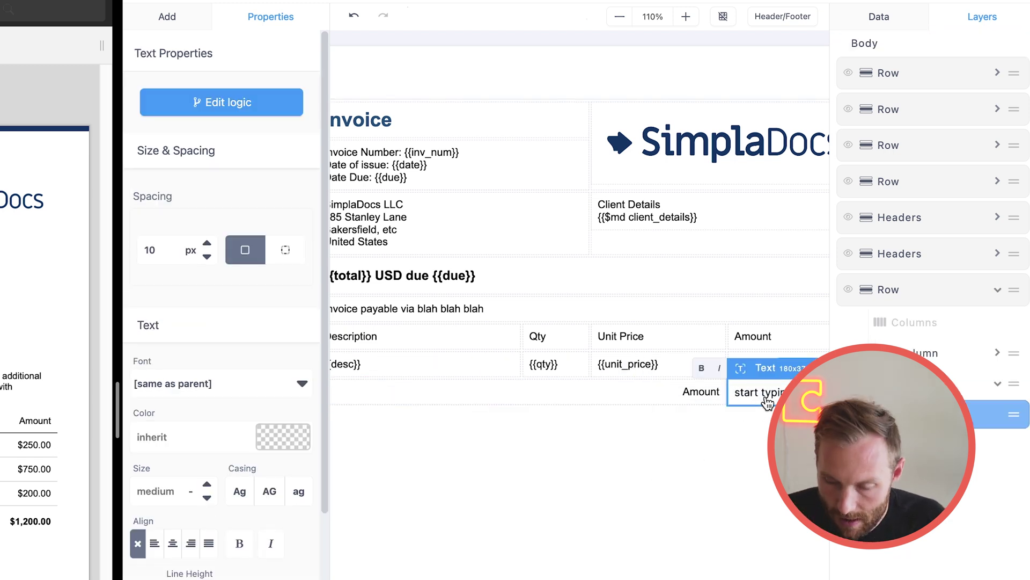
type("{{total")
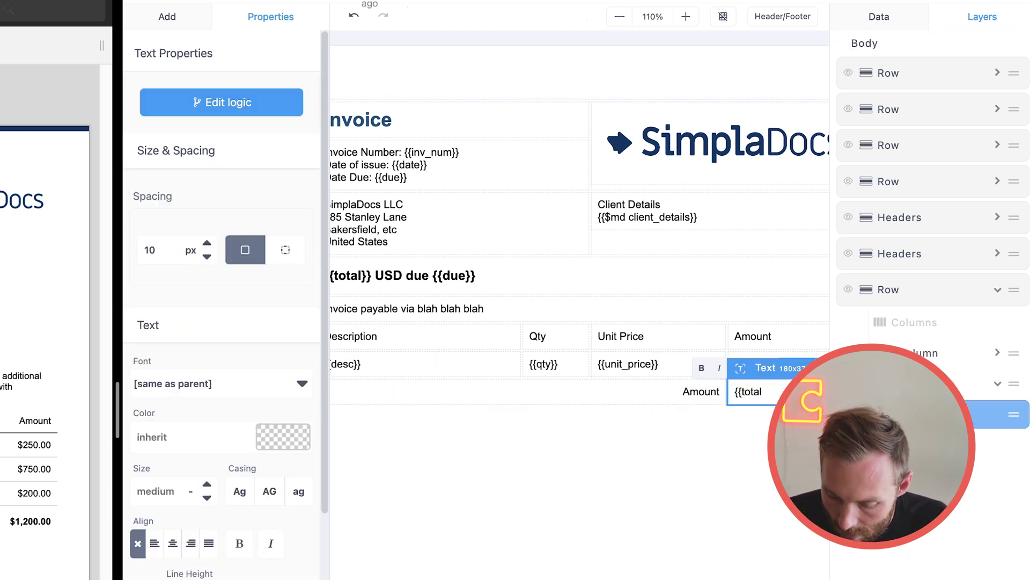
left_click(762, 541)
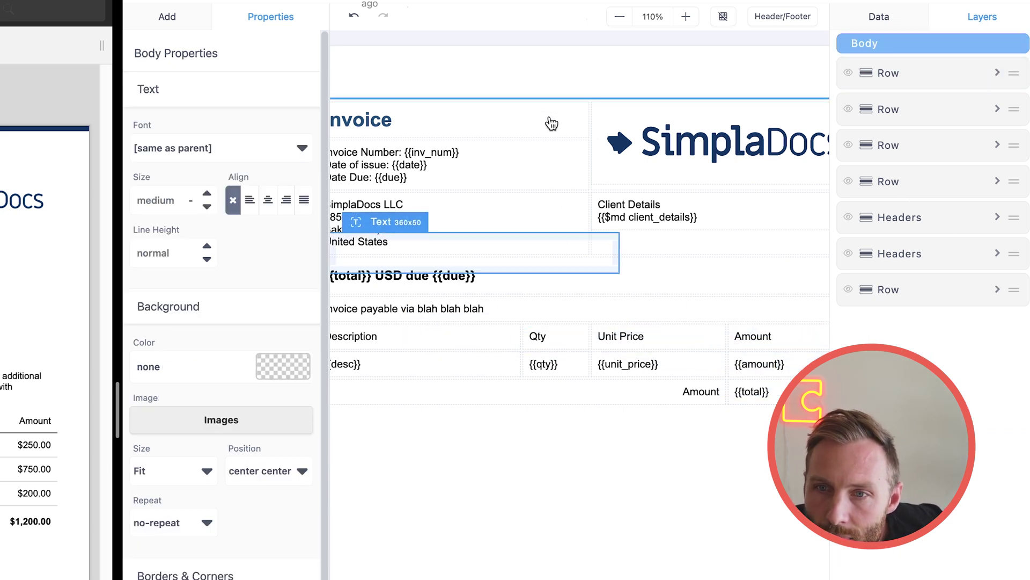
left_click(619, 21)
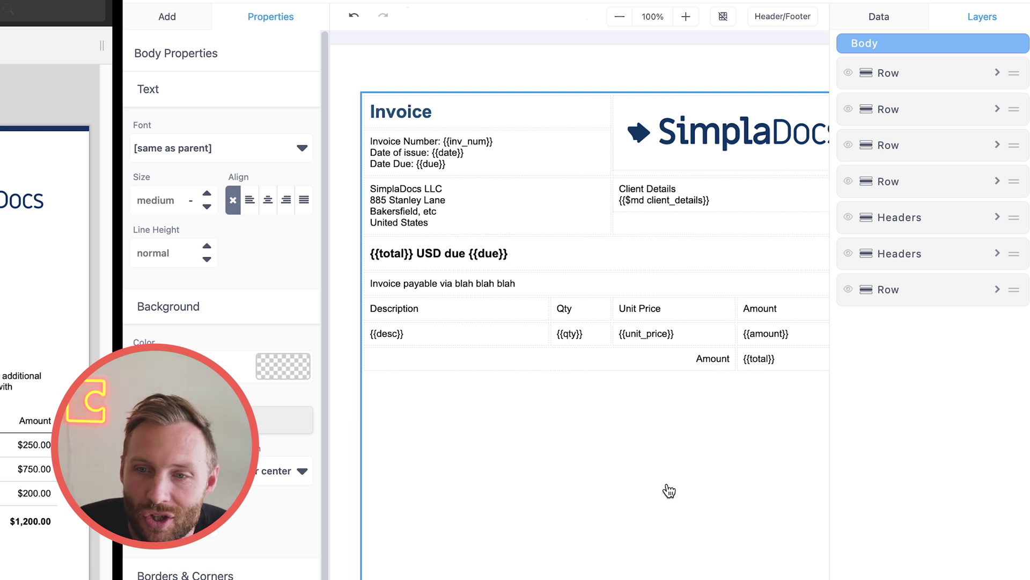
Step: Switch to the Coda doc, search the Packs for "documin" and add the Documint pack by Documint LLC
left_click(895, 28)
left_click(849, 307)
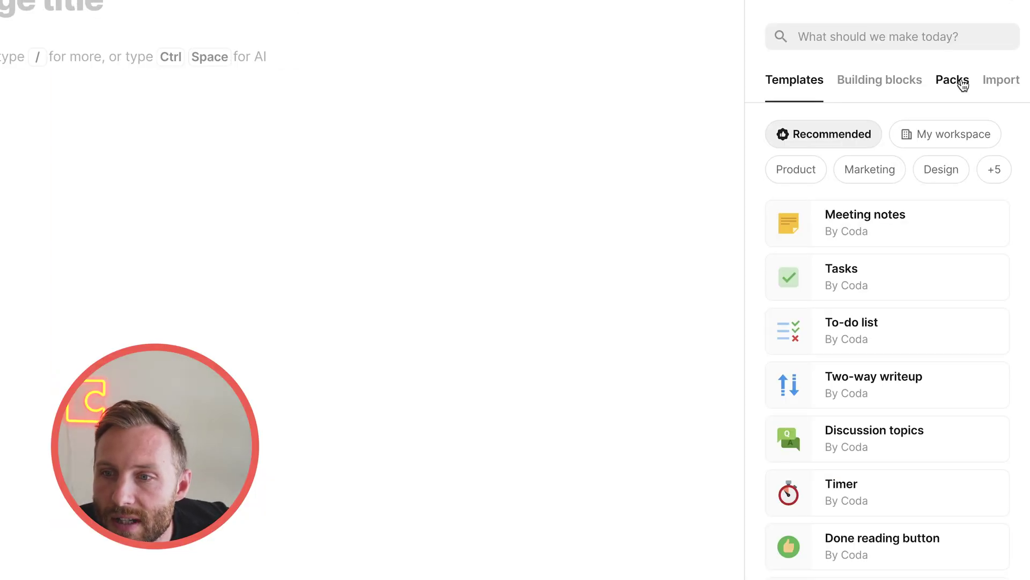
left_click(964, 85)
left_click(921, 30)
type("docu")
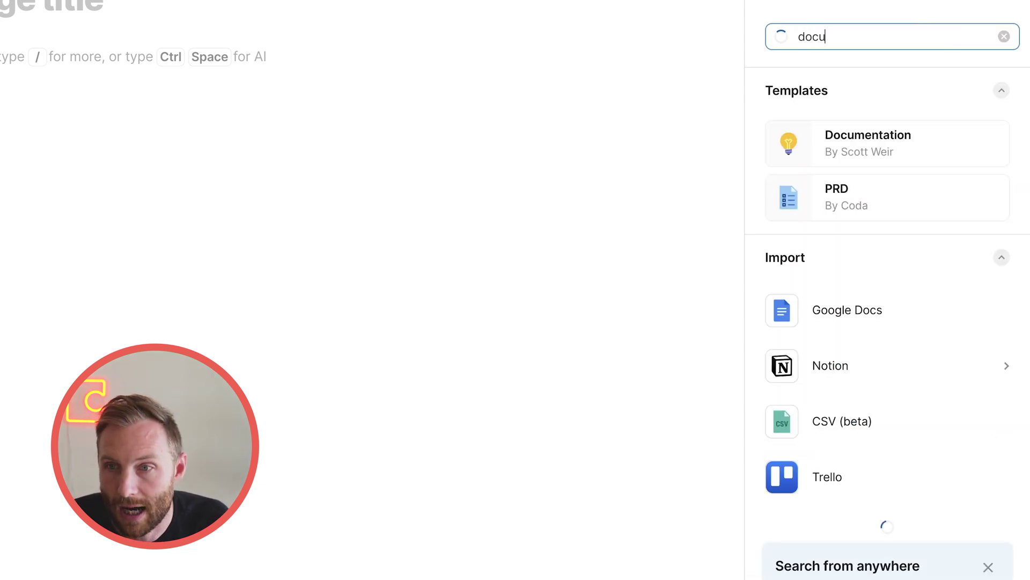
type("min")
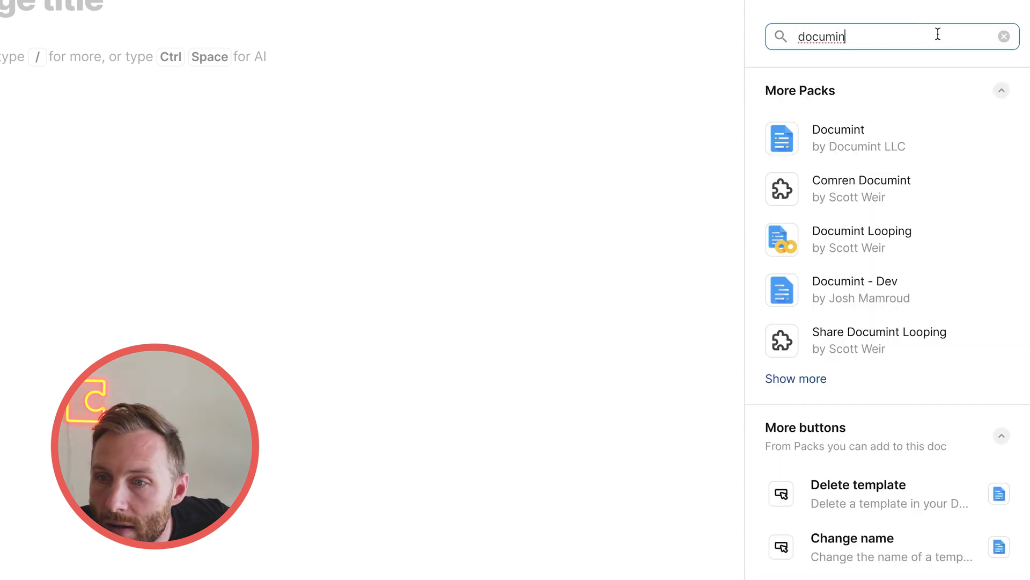
left_click(844, 152)
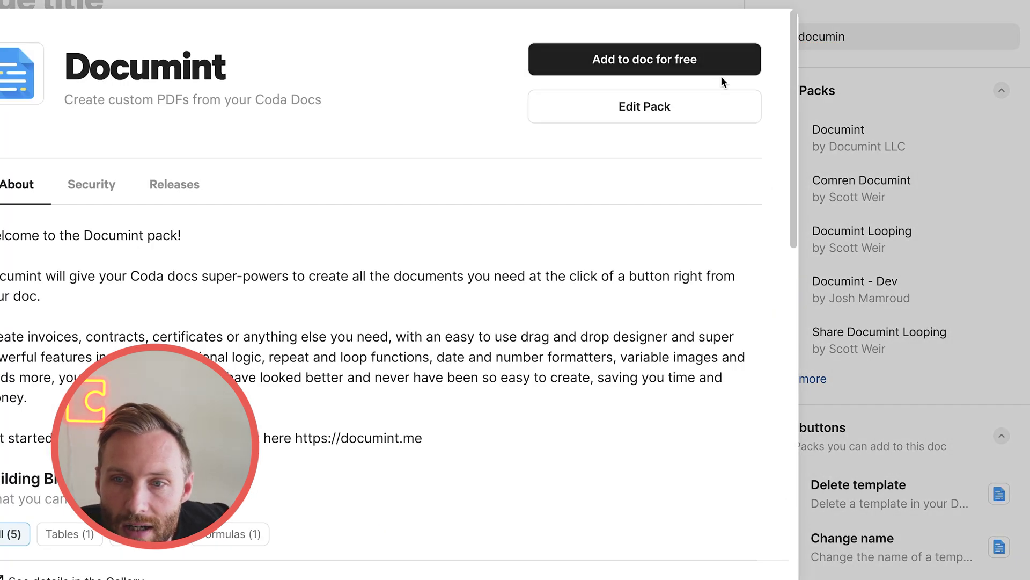
left_click(721, 73)
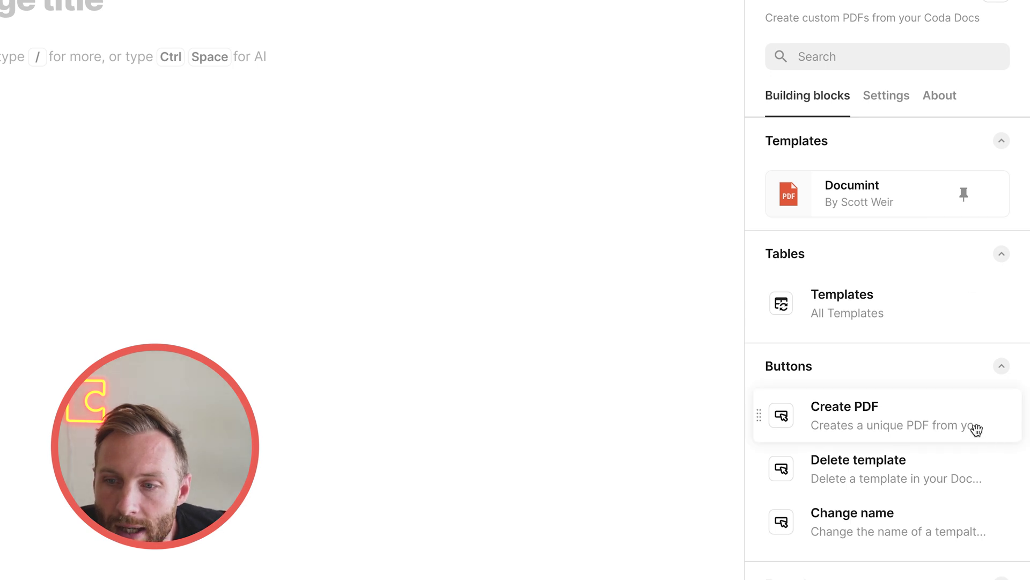
Step: Choose the existing personal Documint account as the private account in the pack's settings
left_click(891, 94)
left_click(899, 324)
left_click(873, 353)
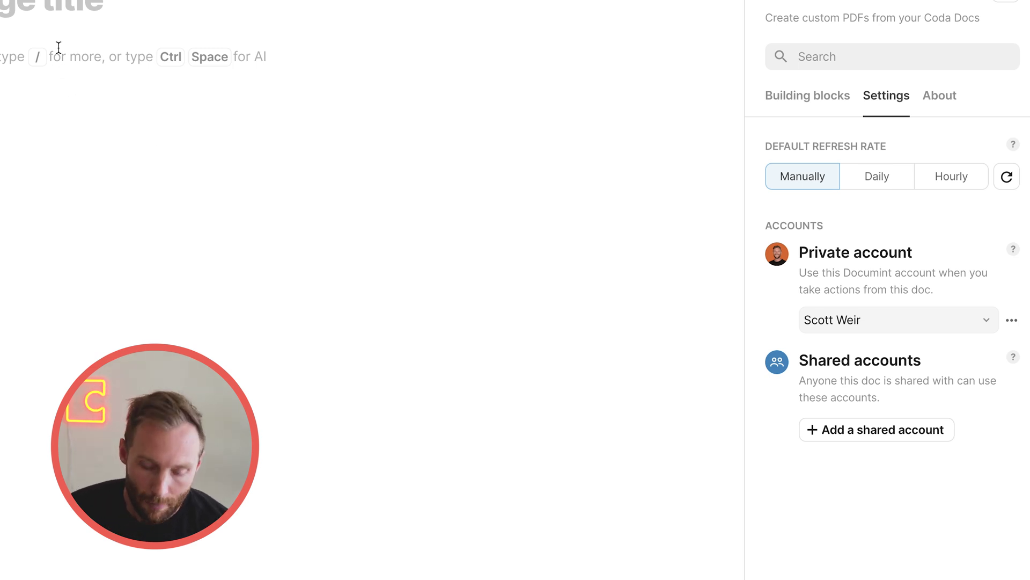
Step: Insert a new table on the blank page and title it "Invoices"
type("/ta")
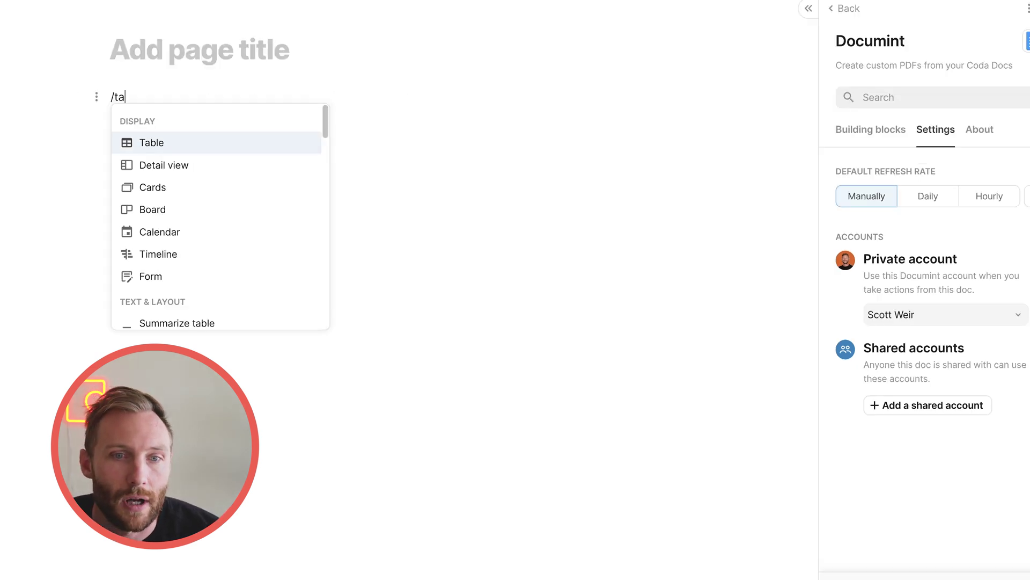
key("Return")
type("Invoices")
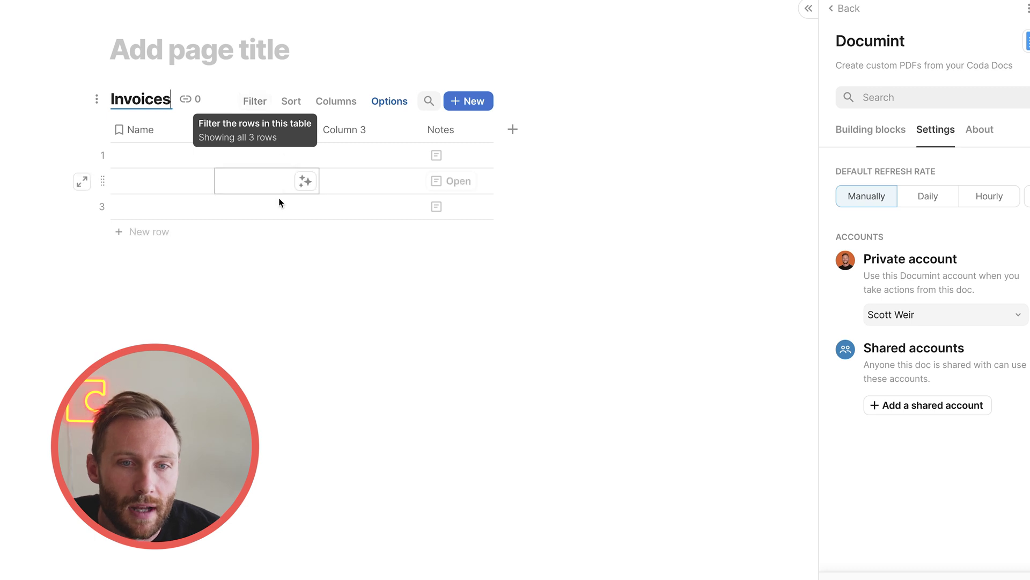
Step: Insert a second new table below the Invoices table and title it "Line Items"
left_click(248, 272)
type("/")
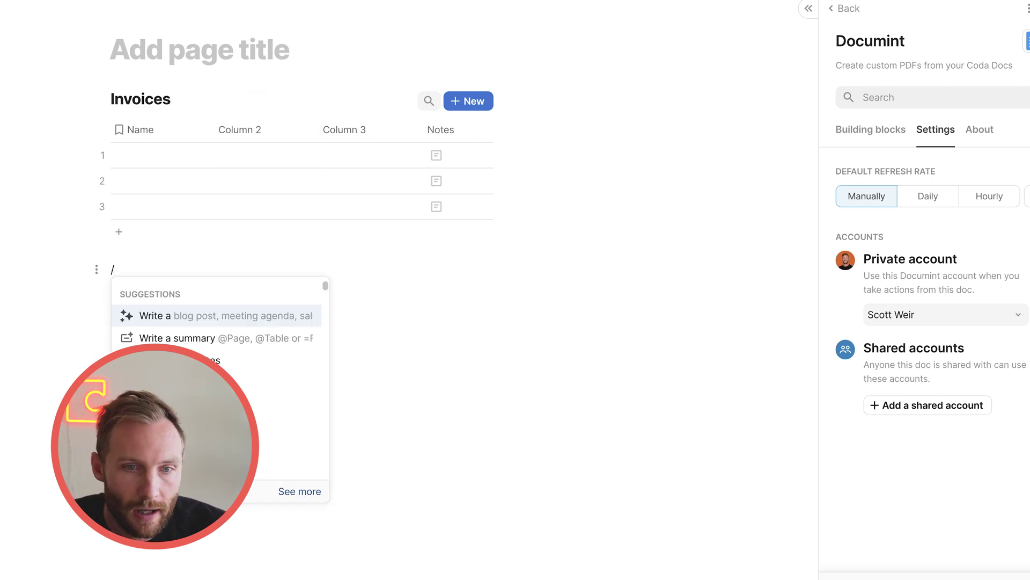
type("ta")
key("Return")
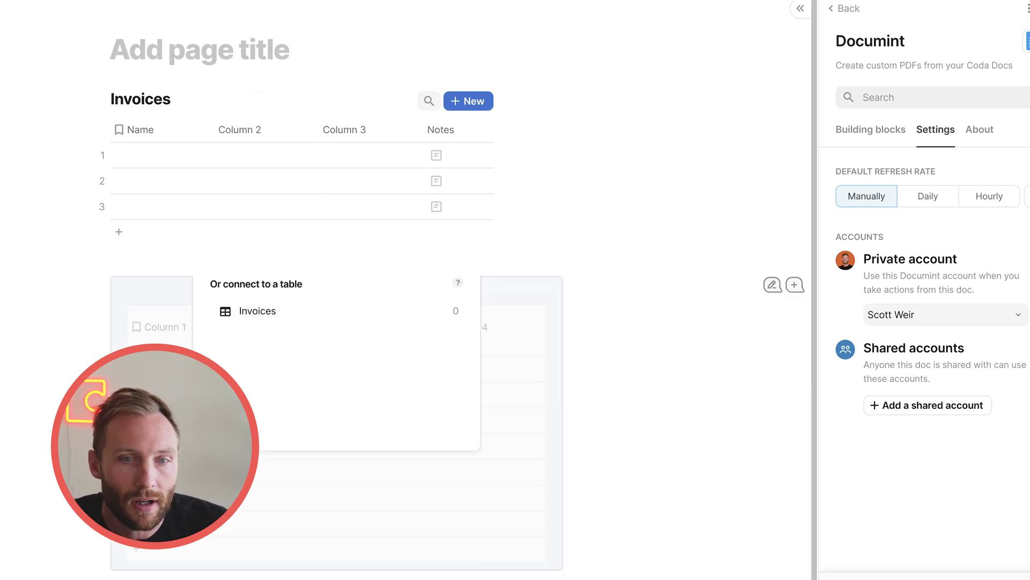
type("Line Items")
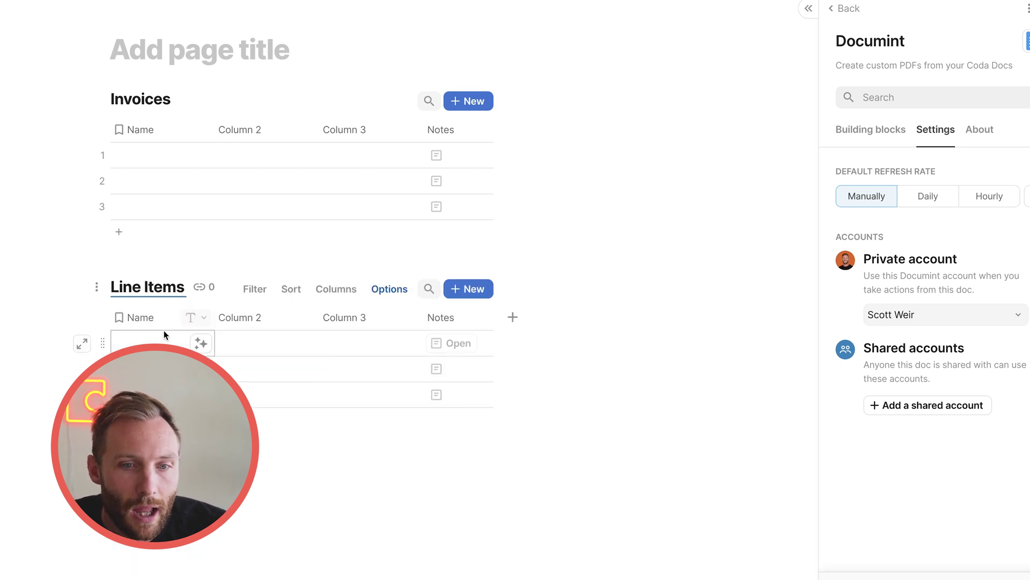
Step: Rename the first three columns of the Line Items table to "Description", "Qty" and "Amount"
left_click(141, 317)
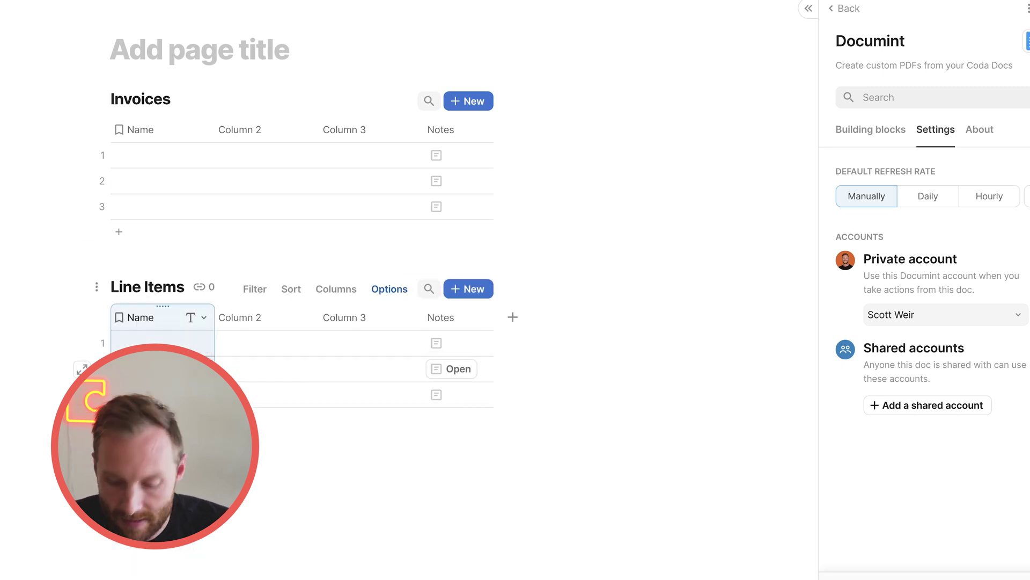
type("Description")
key("Tab")
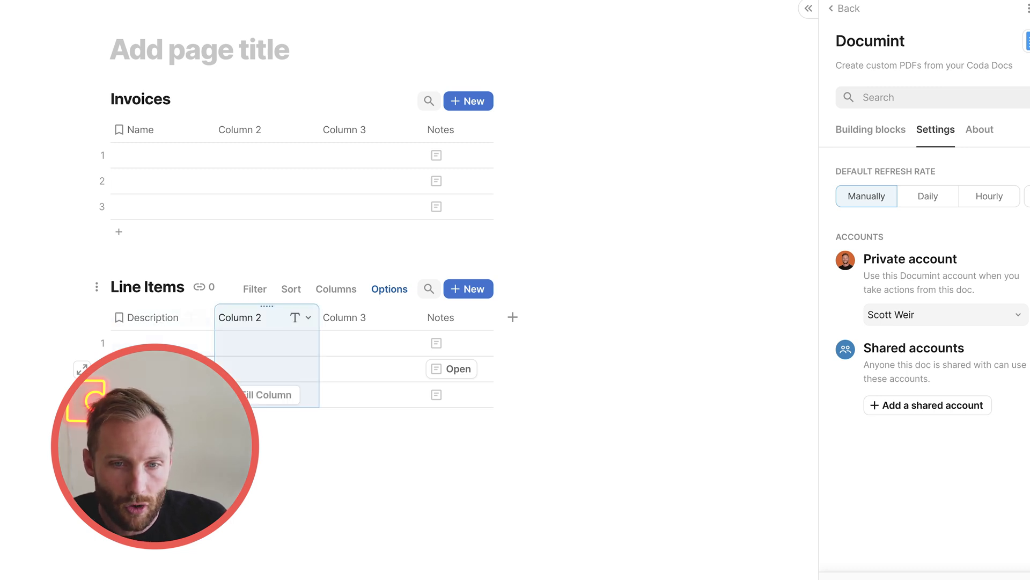
type("Qty")
key("Return")
key("Tab")
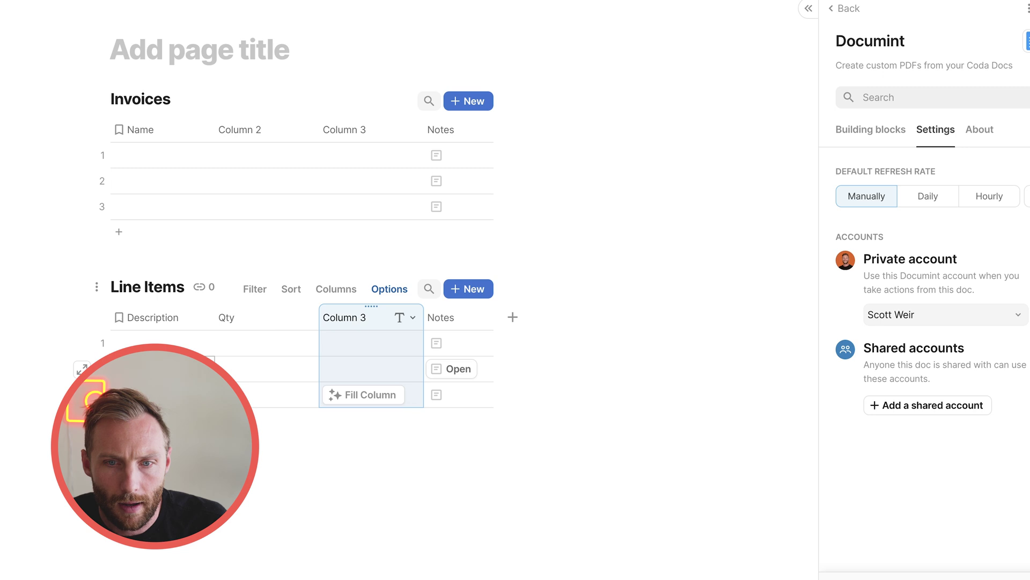
type("Amount")
Step: Delete the Notes column from the Line Items table and add a text column named "Total"
left_click(467, 318)
key("Delete")
left_click(443, 317)
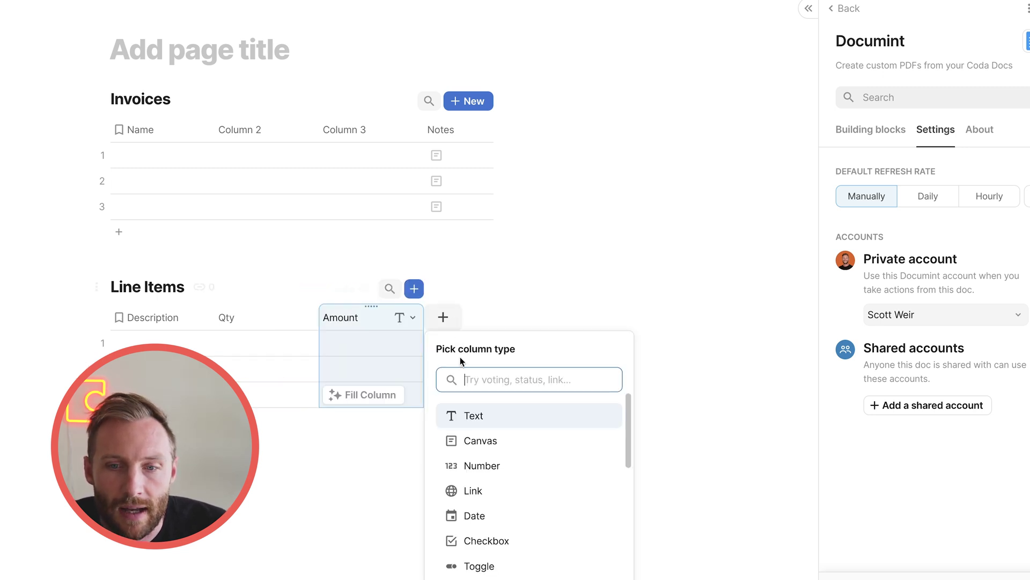
left_click(474, 416)
type("Total")
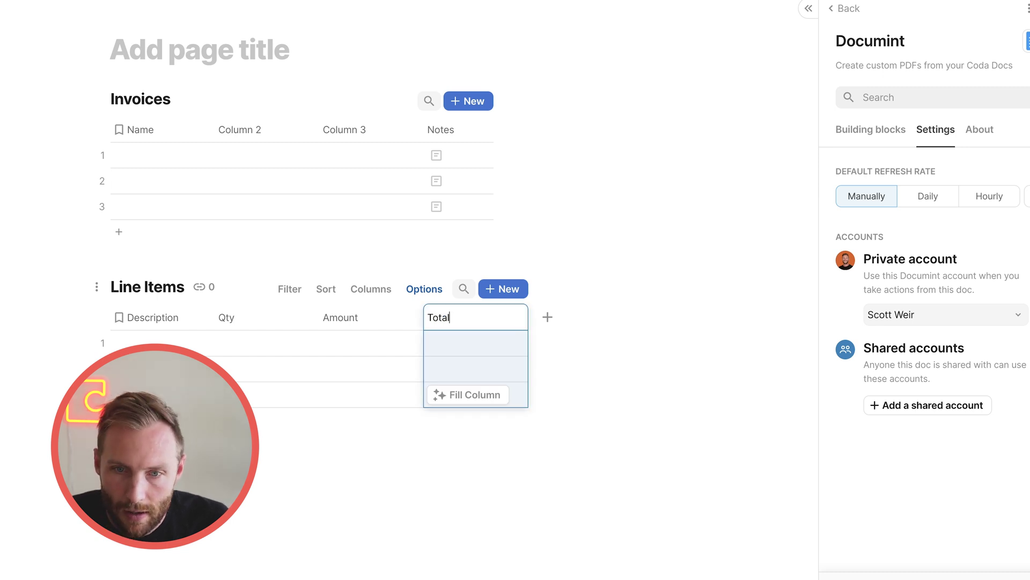
left_click(183, 343)
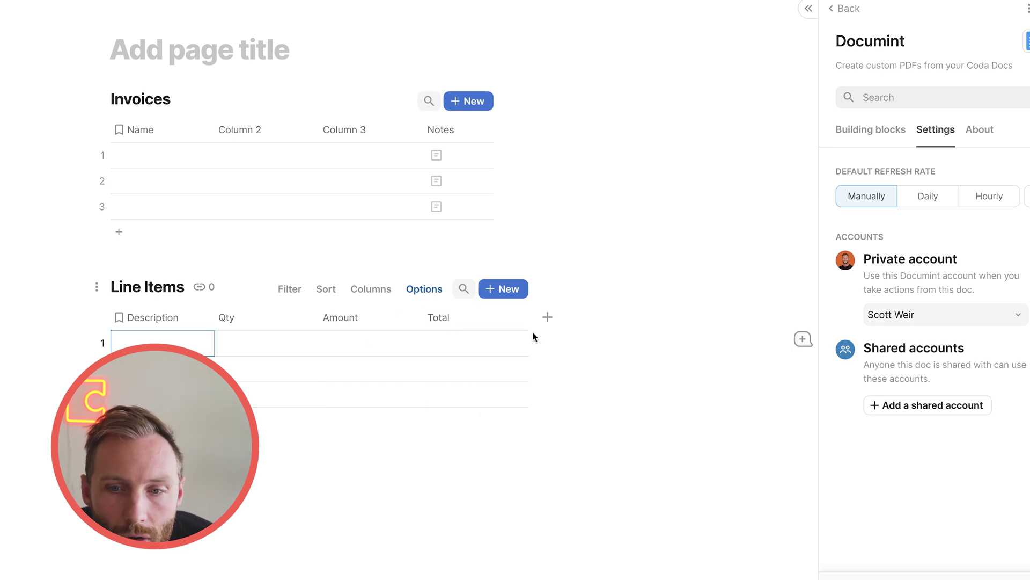
Step: Add a relation column to the Line Items table that links to the Invoices table
left_click(547, 317)
type("rel")
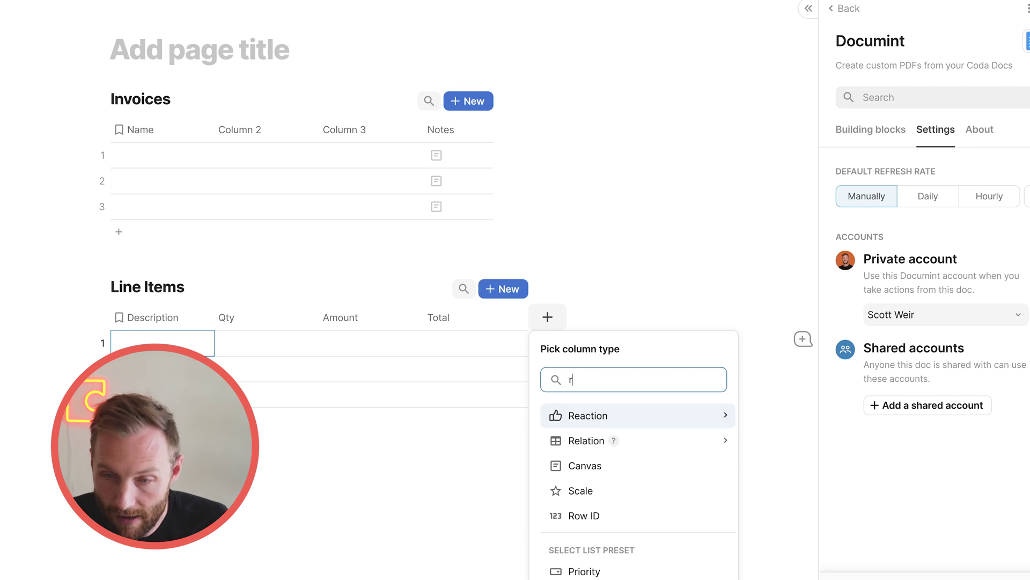
mouse_move(595, 413)
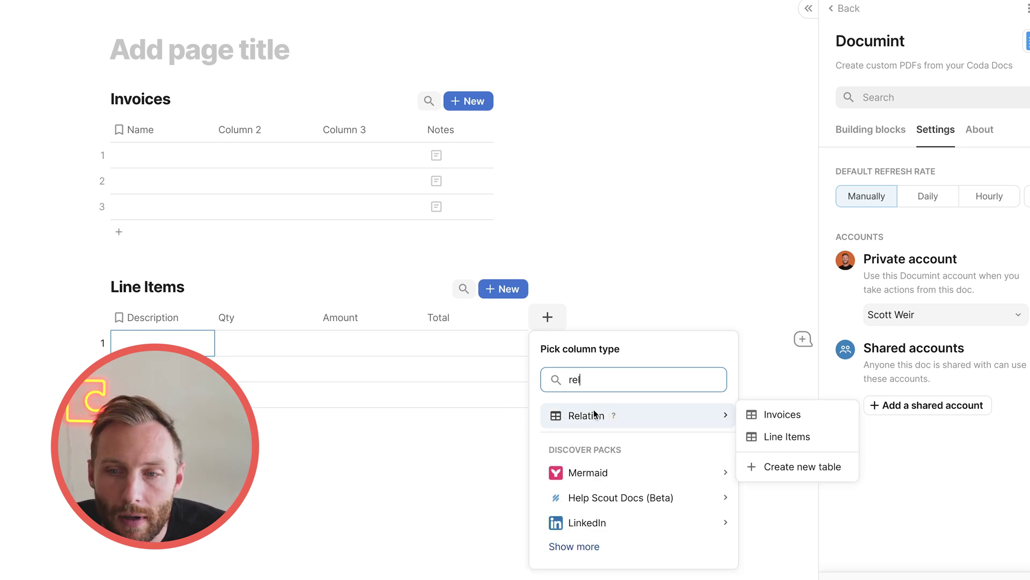
left_click(799, 421)
left_click(161, 342)
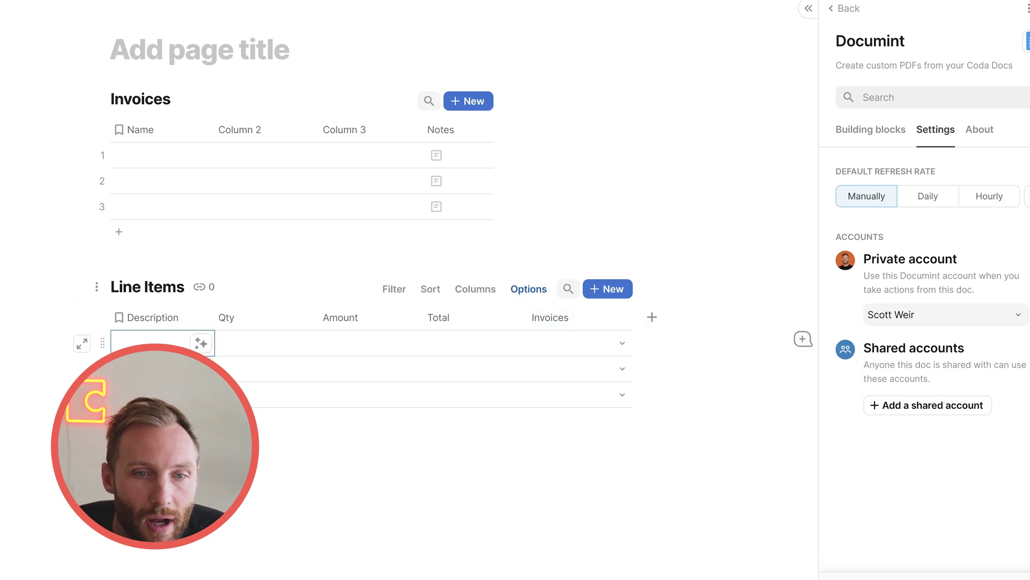
left_click(161, 342)
Step: Rename the first three columns of the Invoices table to "Invoice", "Client Details" and "Invoice Number"
left_click(148, 131)
type("In")
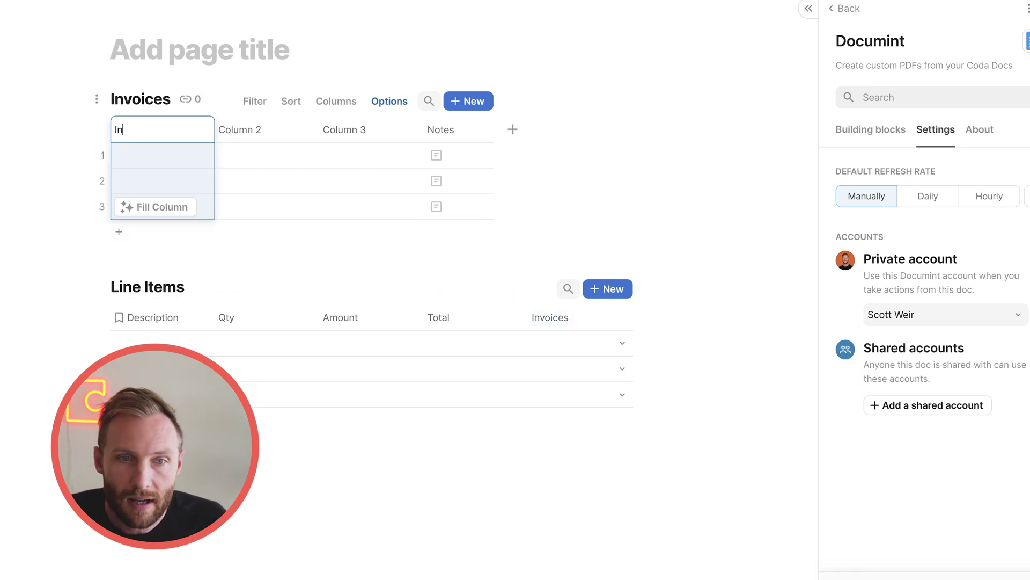
type("voice")
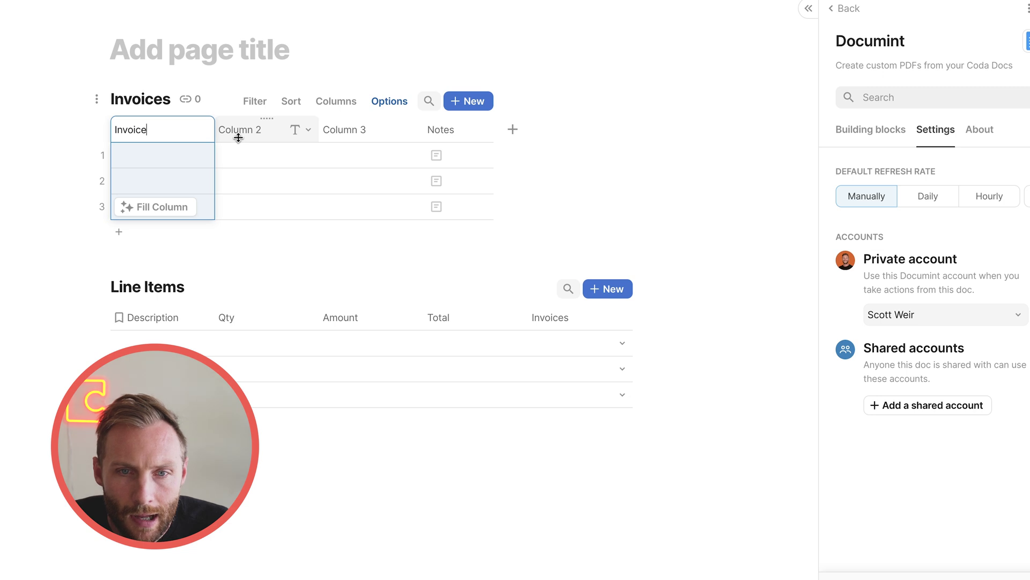
left_click(238, 134)
type("Client")
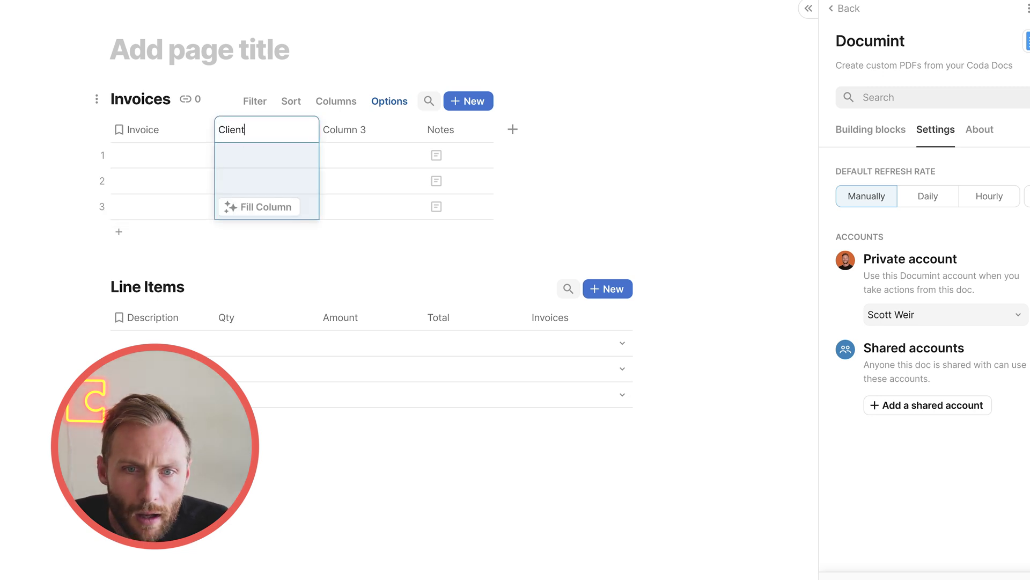
left_click(343, 132)
type("Invoice")
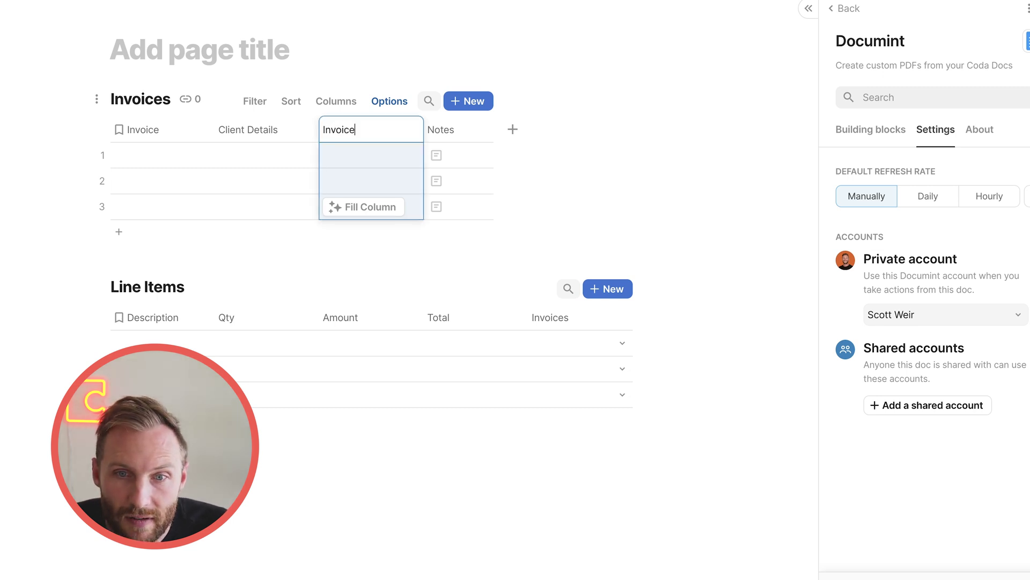
Step: Delete the Notes column from the Invoices table and add text columns named "Due Date" and "Total"
left_click(458, 129)
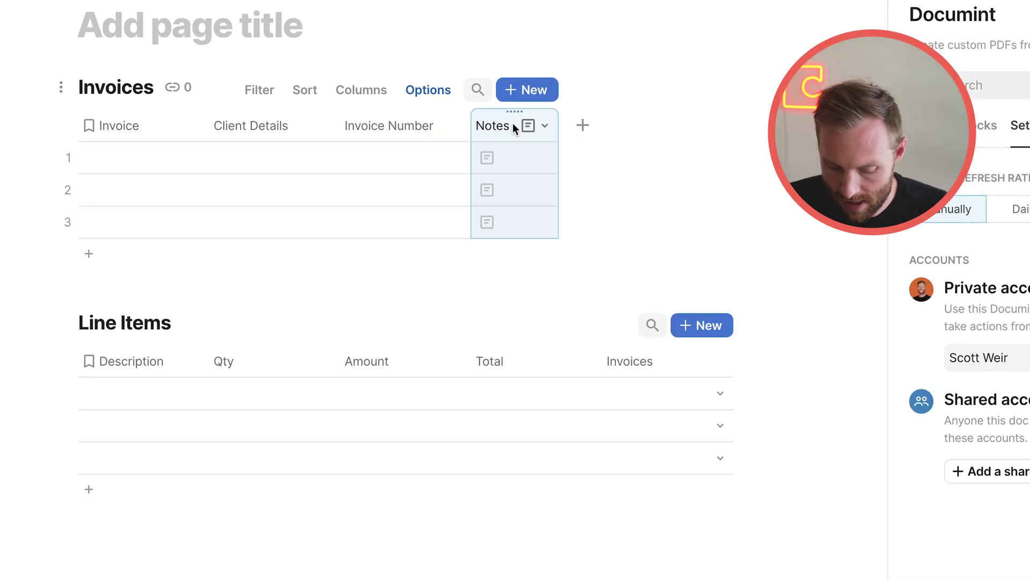
key("Delete")
left_click(499, 127)
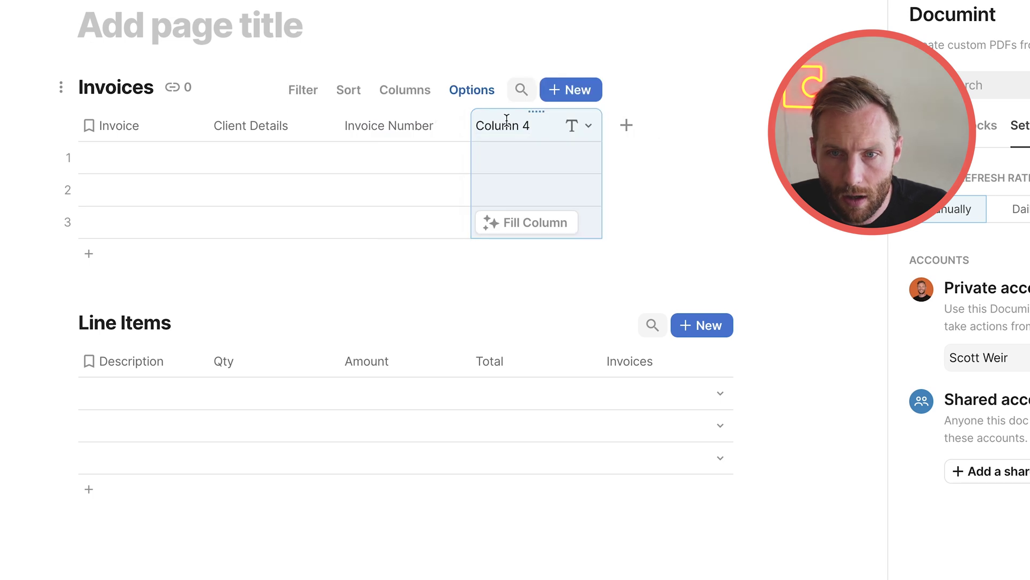
double_click(524, 126)
type("Due Date")
left_click(632, 126)
type("Total")
left_click(405, 189)
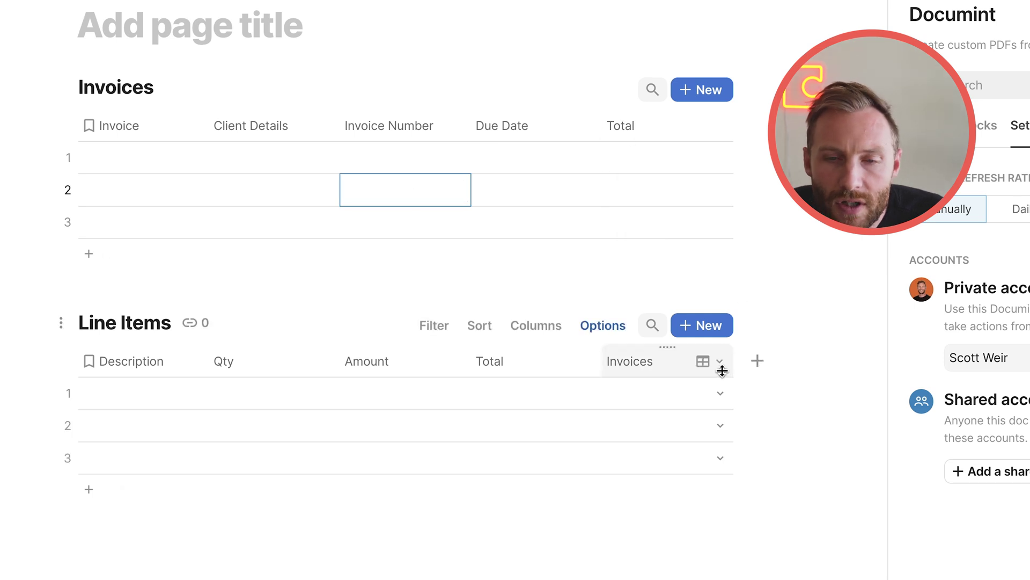
Step: Delete the separate Invoice Number column from the Invoices table and rename its first column "Invoice Number"
left_click(134, 129)
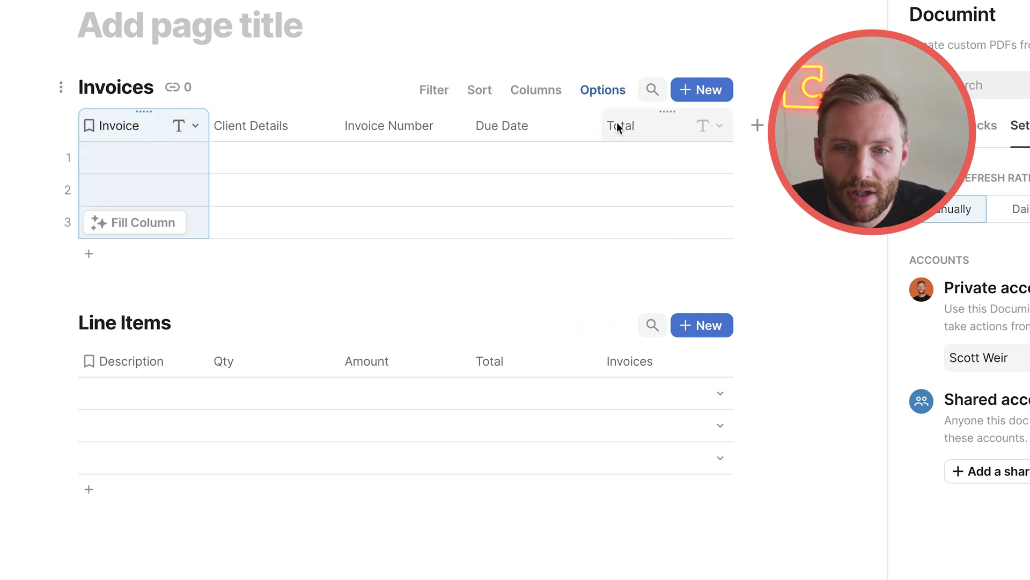
left_click(411, 134)
key("Delete")
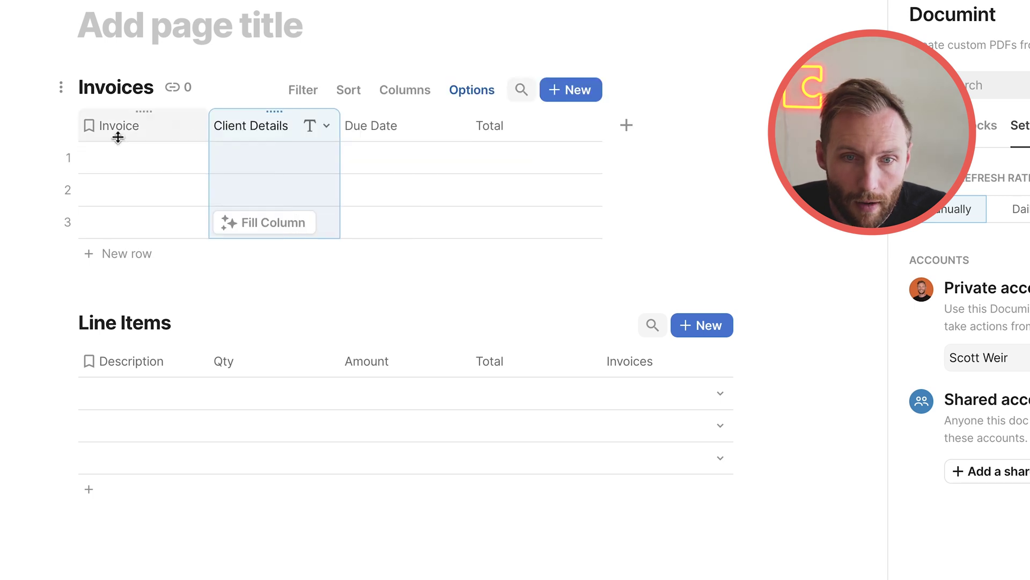
left_click(118, 137)
left_click(117, 129)
type("Invoice")
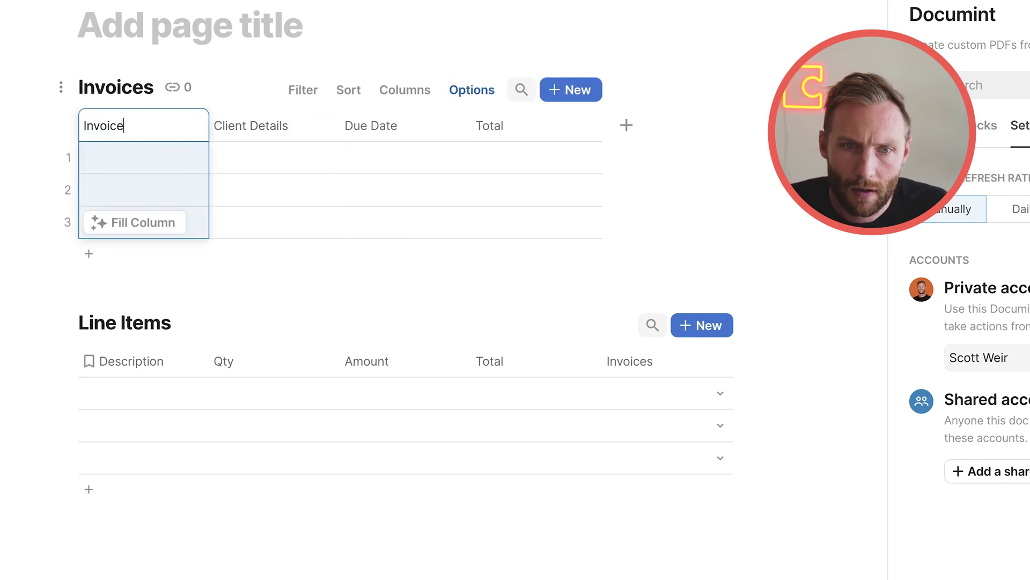
type(" Number")
left_click(166, 160)
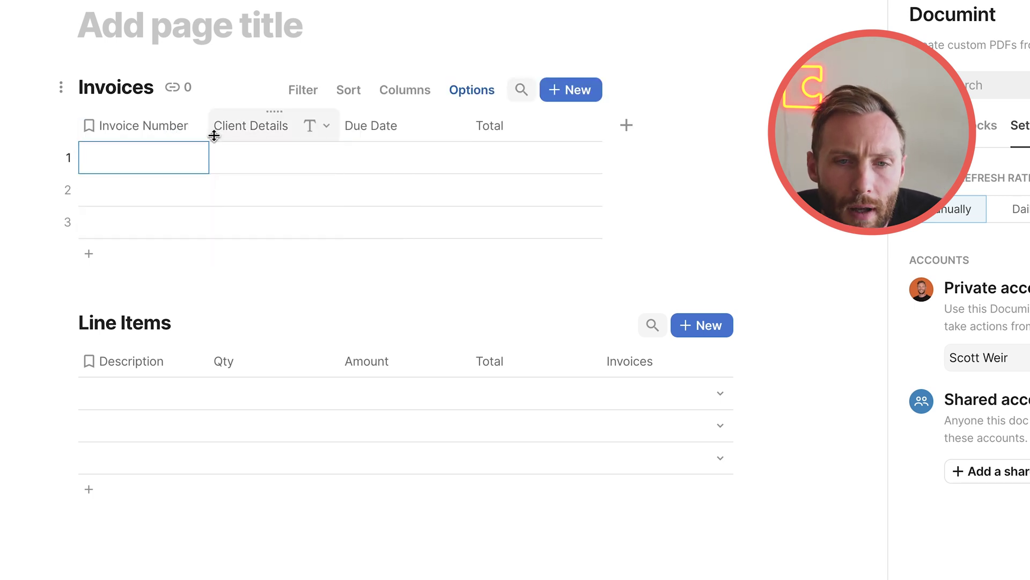
Step: Calculate the Invoice Number column with the formula LeftPad(RowId(thisRow),5,"0")
left_click(157, 123)
key("equal")
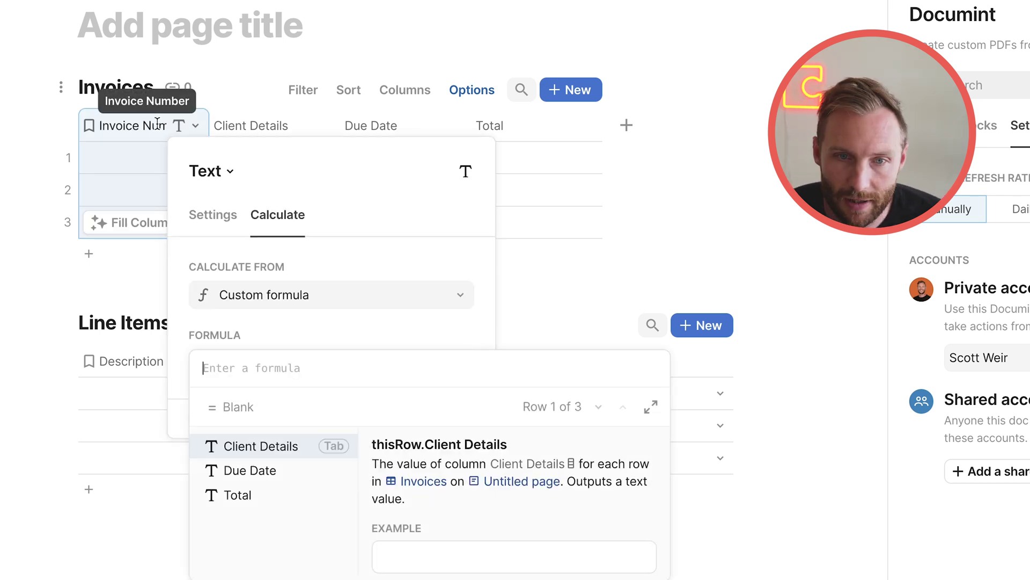
type("leftpad(,")
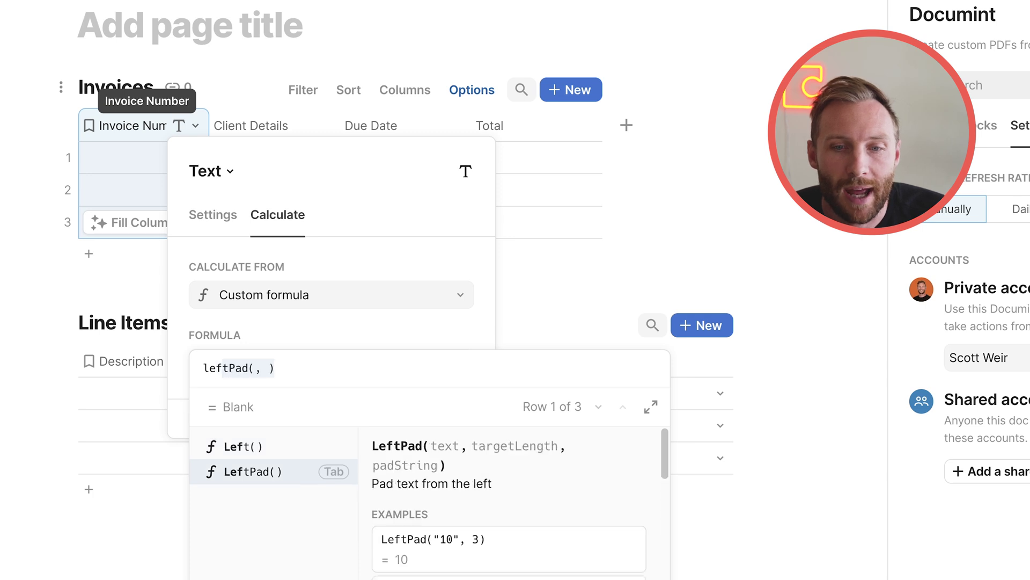
key("Tab")
type("rowId(thisRow)")
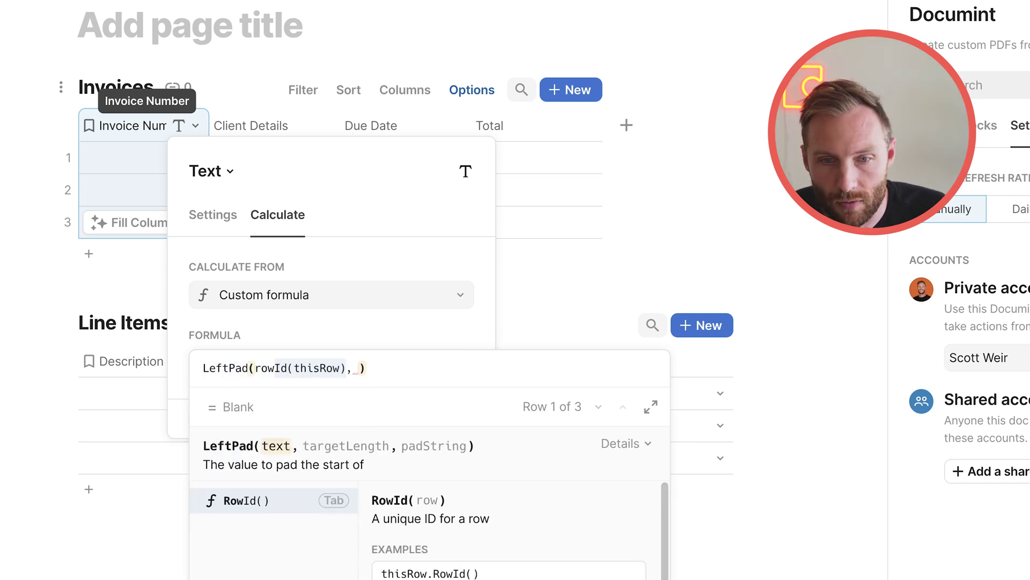
key("Tab")
key("Right")
key("Right")
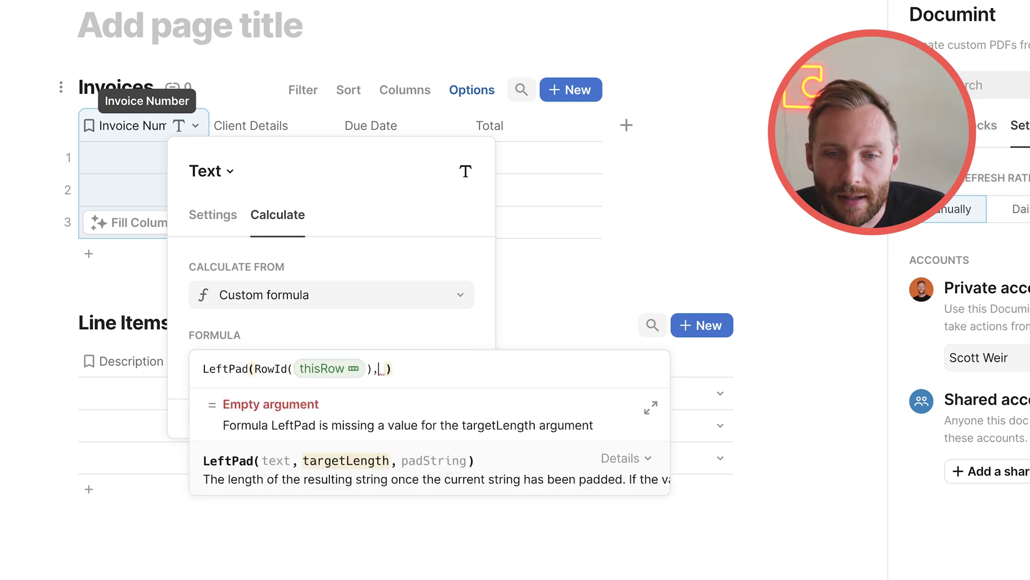
type("5,")
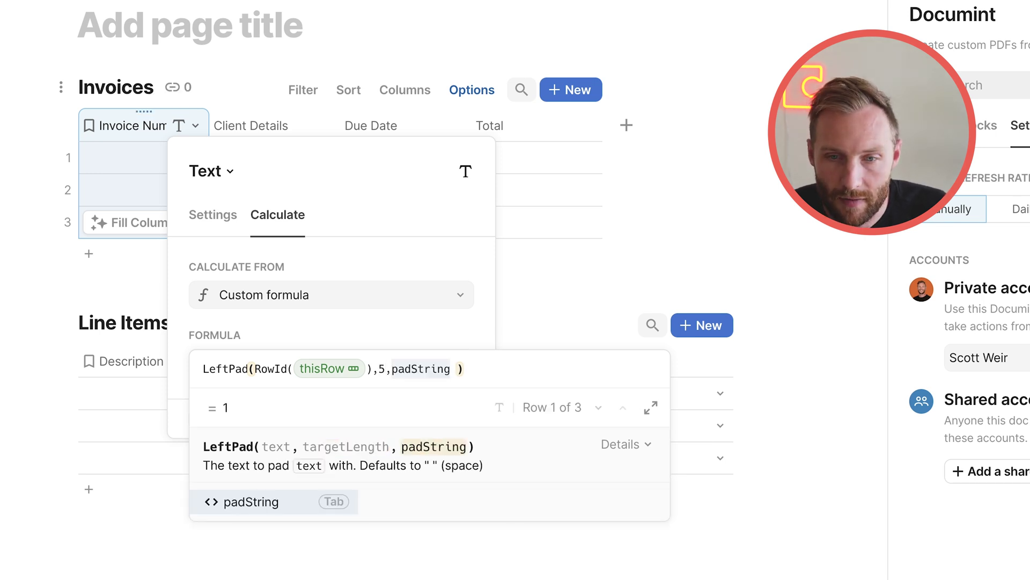
type("\"0")
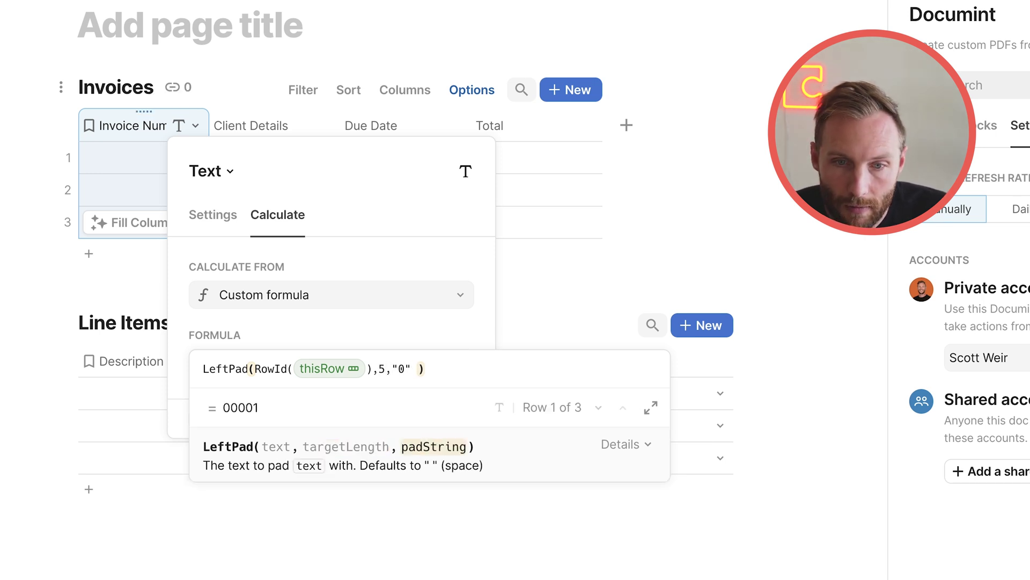
key("Return")
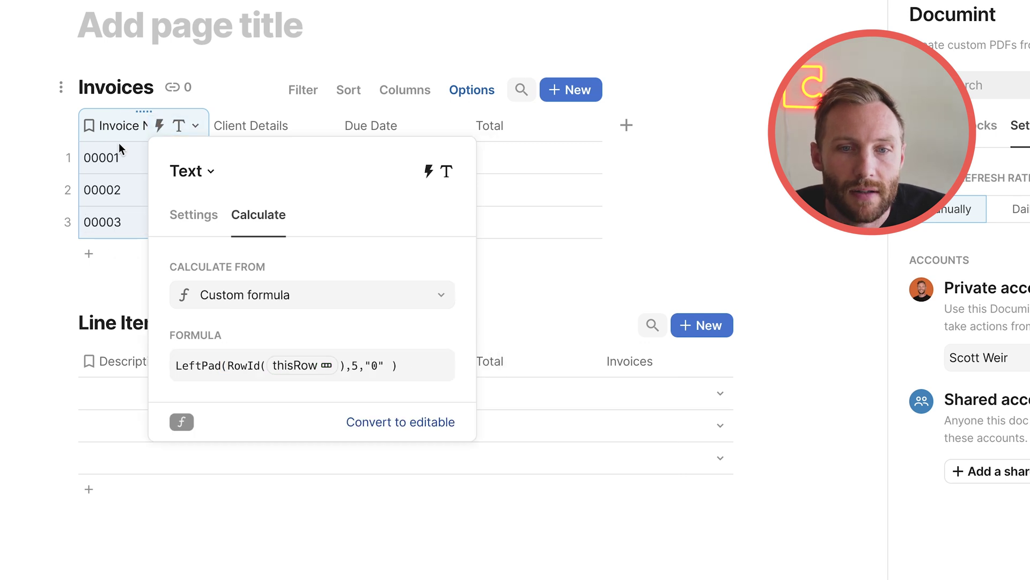
key("Escape")
Step: Add two more rows to the Invoices table and narrow its Invoice Number column slightly
left_click(137, 266)
left_click(143, 285)
left_click(146, 171)
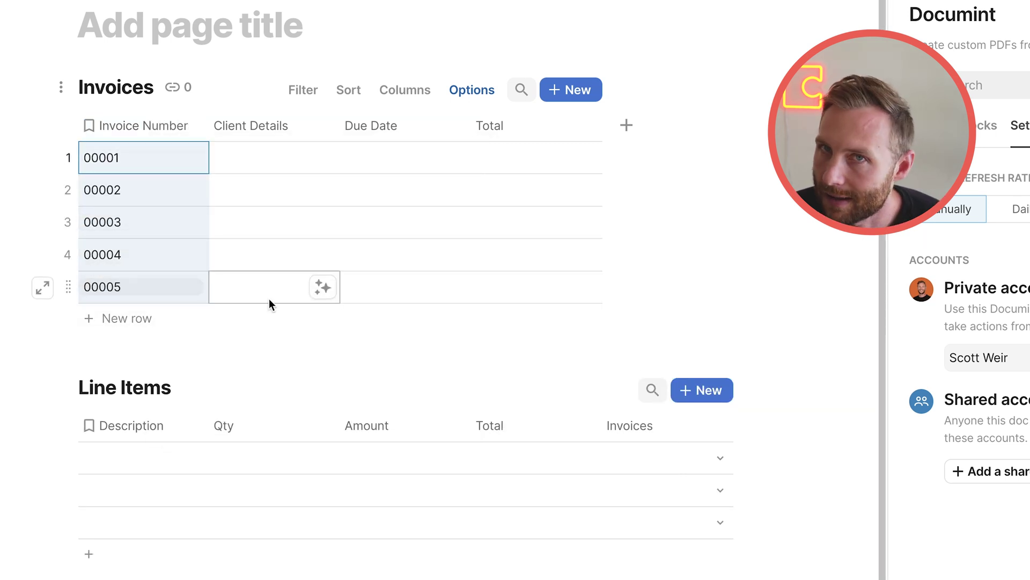
mouse_move(209, 126)
left_mouse_down()
mouse_move(192, 126)
mouse_move(201, 127)
left_mouse_up()
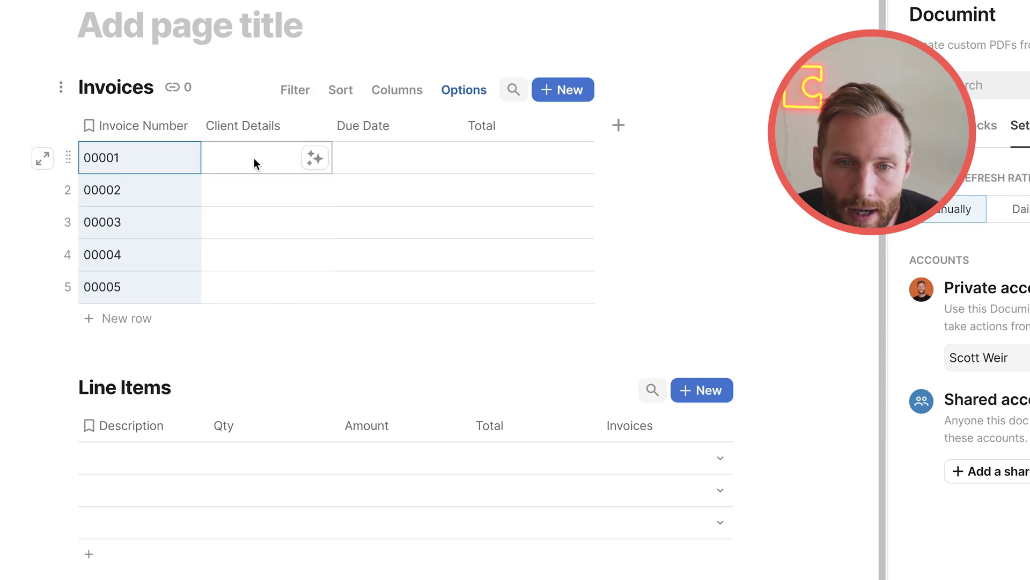
Step: Enter "Disney" and a street address on separate lines in the first invoice's Client Details
left_click(253, 158)
left_click(221, 158)
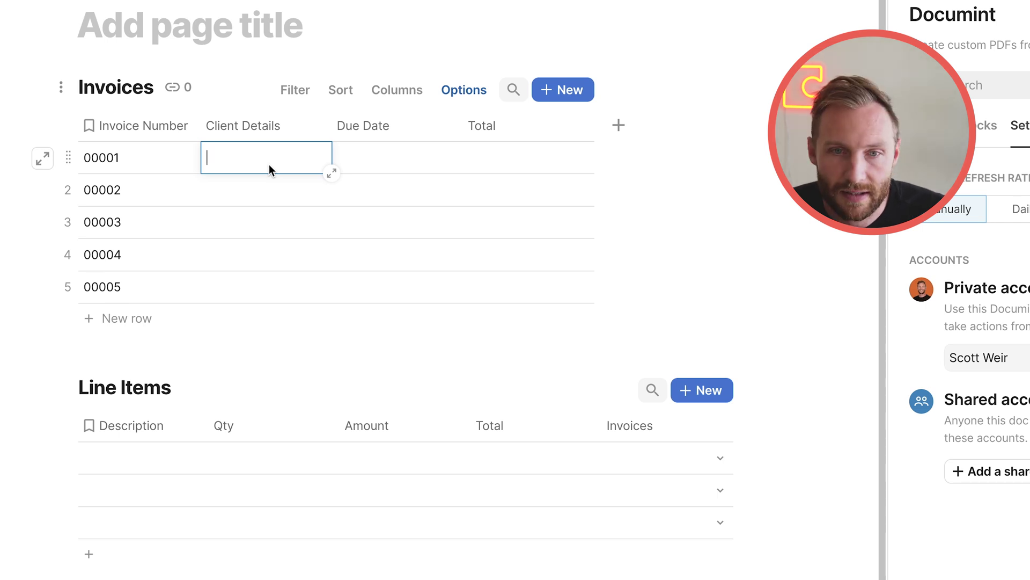
type("Disne")
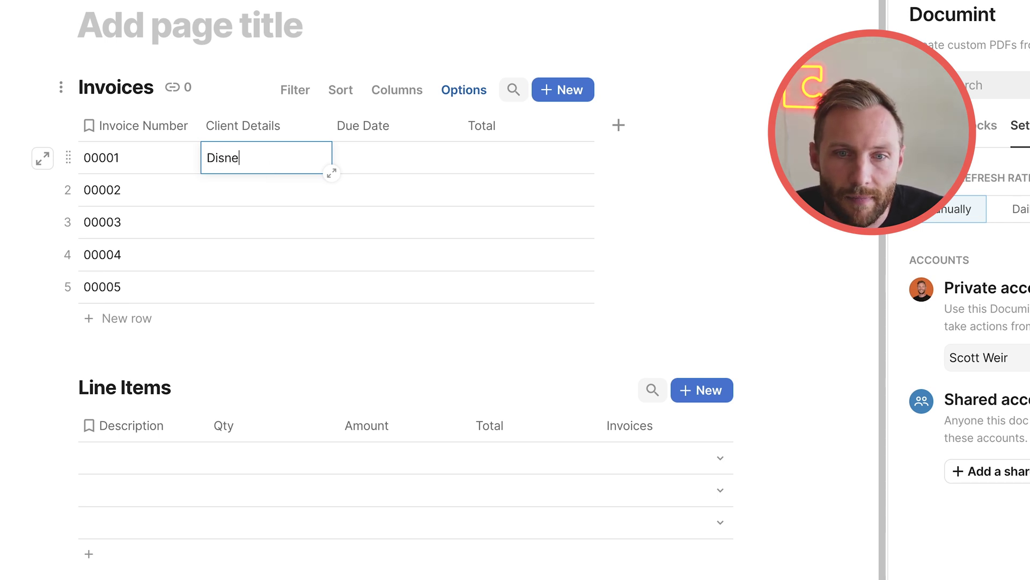
type("y")
key("shift+Return")
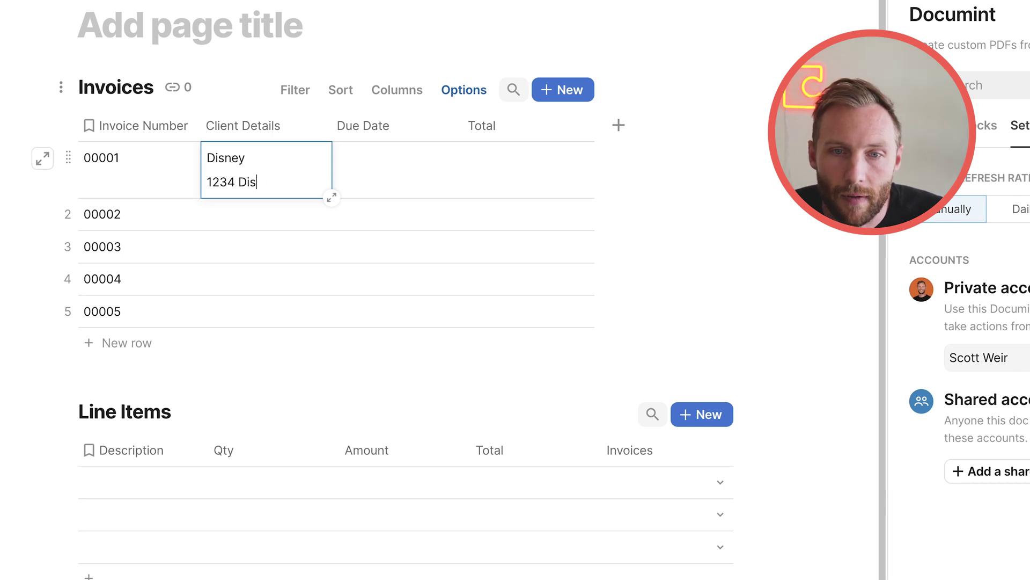
Step: Fill the second invoice's Client Details with "Apple", a street address and a finance e-mail on separate lines
left_click(248, 218)
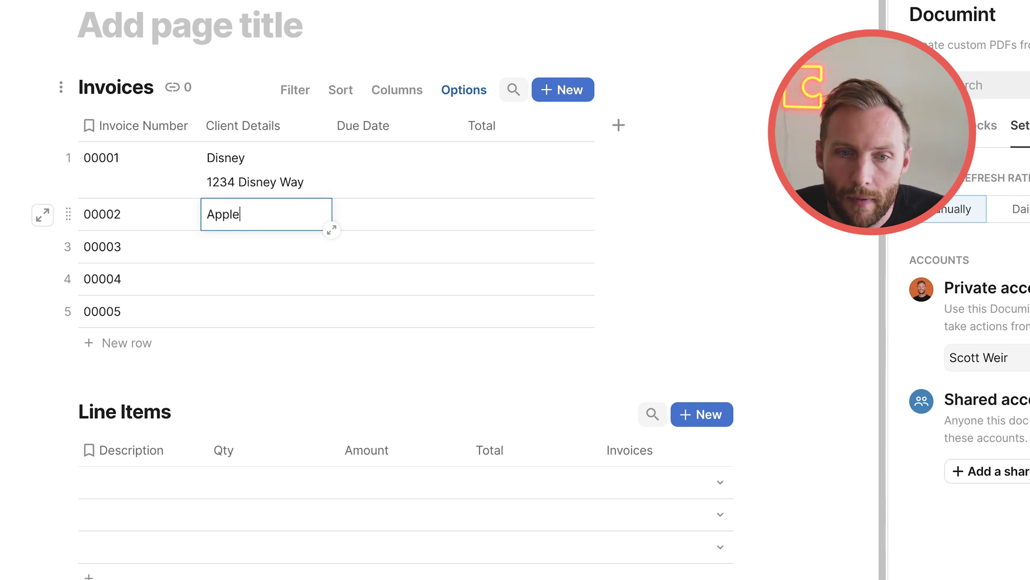
type("Apple")
key("shift+Return")
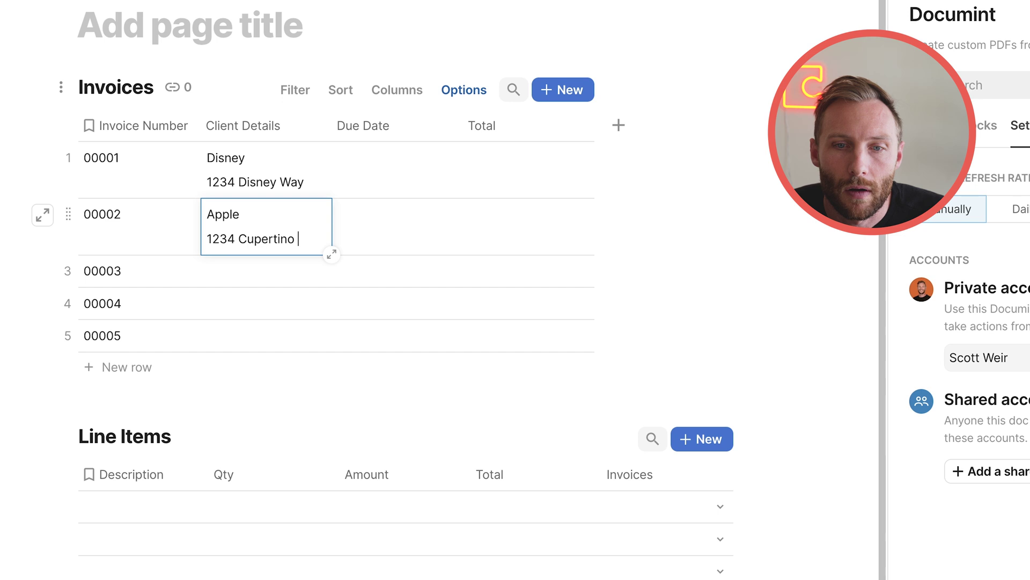
type("1234 Cupertino Way")
key("shift+Return")
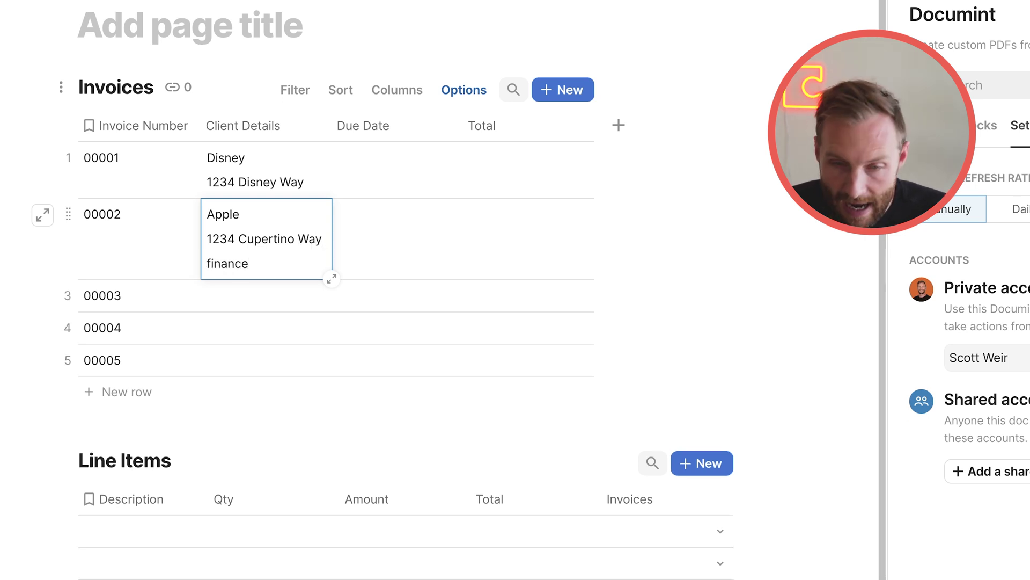
Step: Add a finance e-mail as a third line in the Disney invoice's Client Details
left_click(302, 185)
key("shift+Return")
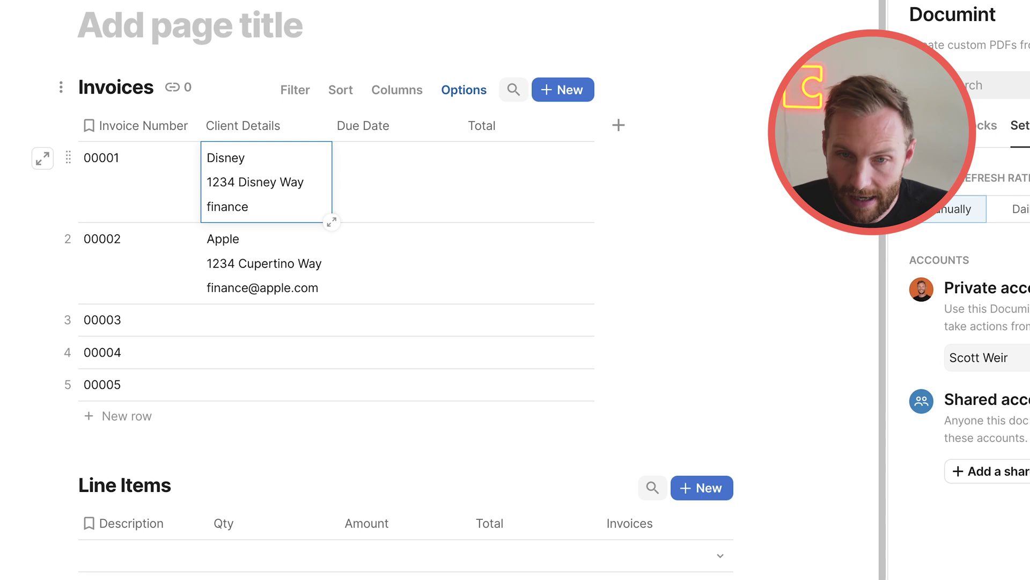
left_click(299, 269)
Step: Delete the empty invoice rows 00003, 00004 and 00005
left_click(69, 322)
key("Delete")
key("Delete")
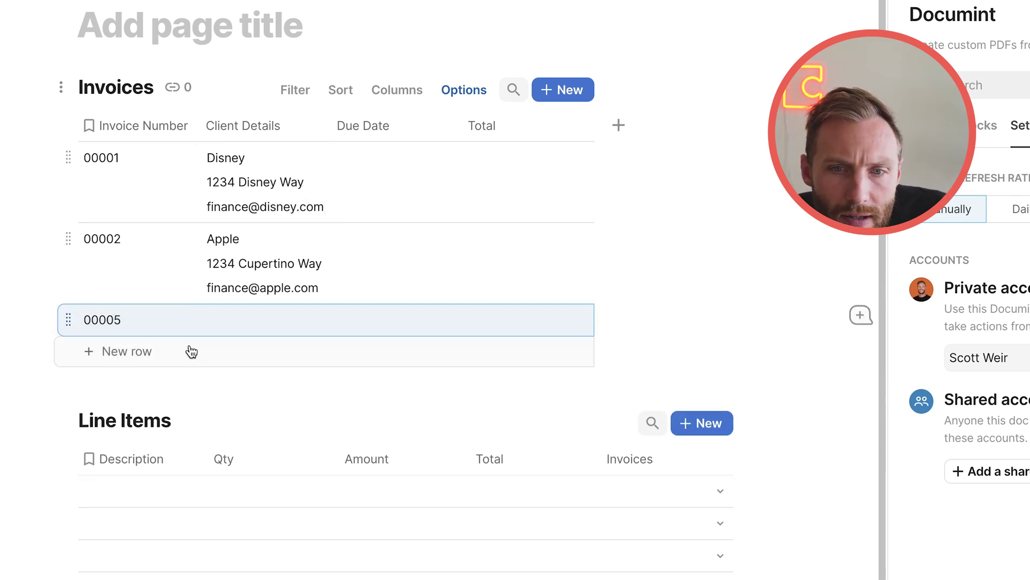
key("Delete")
Step: Change the Invoices table's Due Date column to the date type
left_click(439, 126)
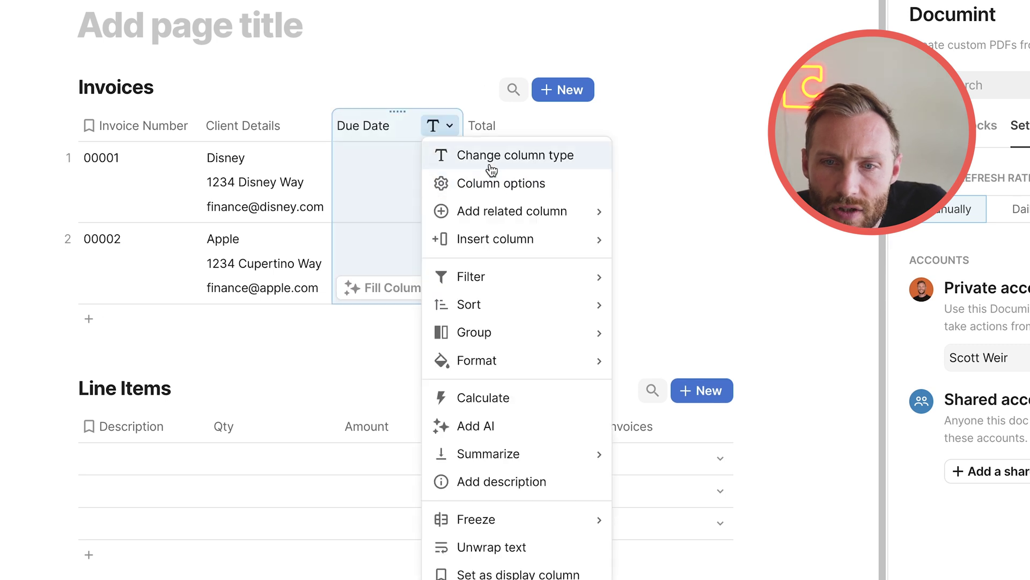
left_click(492, 170)
type("da")
left_click(460, 262)
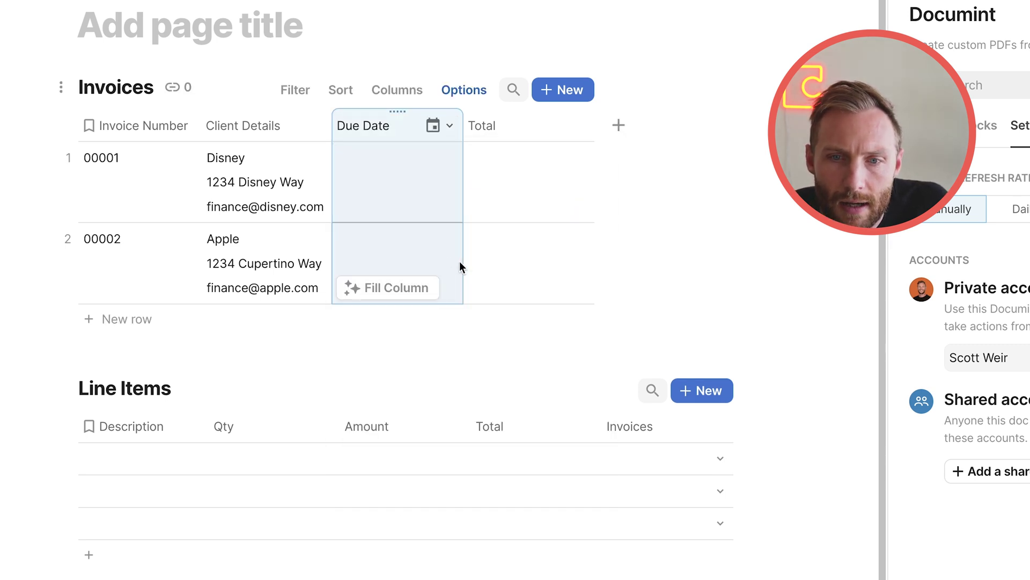
Step: Set the due dates to 1/4/2024 for the Disney invoice and 1/26/2024 for the Apple invoice
left_click(375, 184)
left_click(374, 185)
left_click(436, 238)
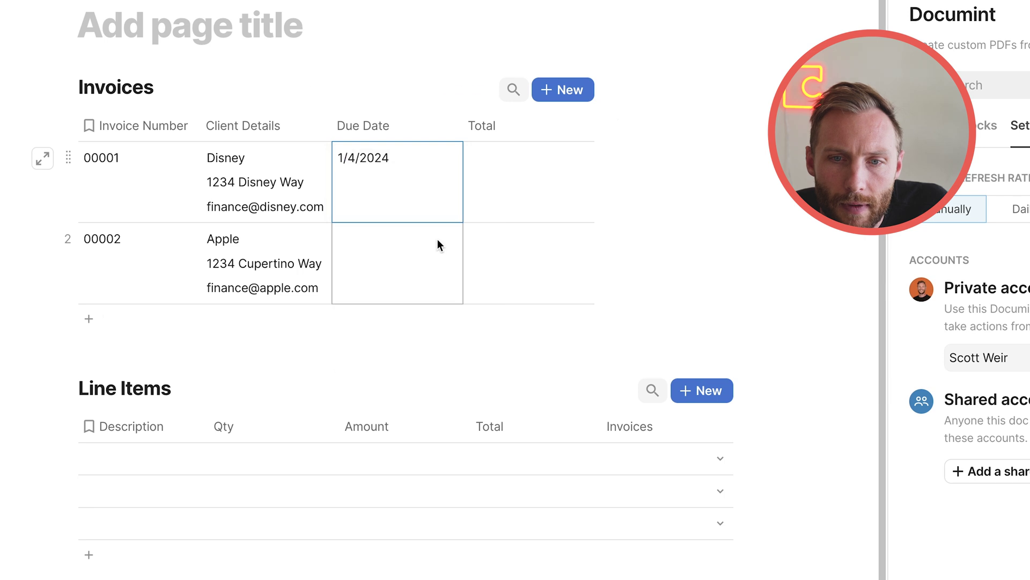
double_click(368, 246)
left_click(451, 388)
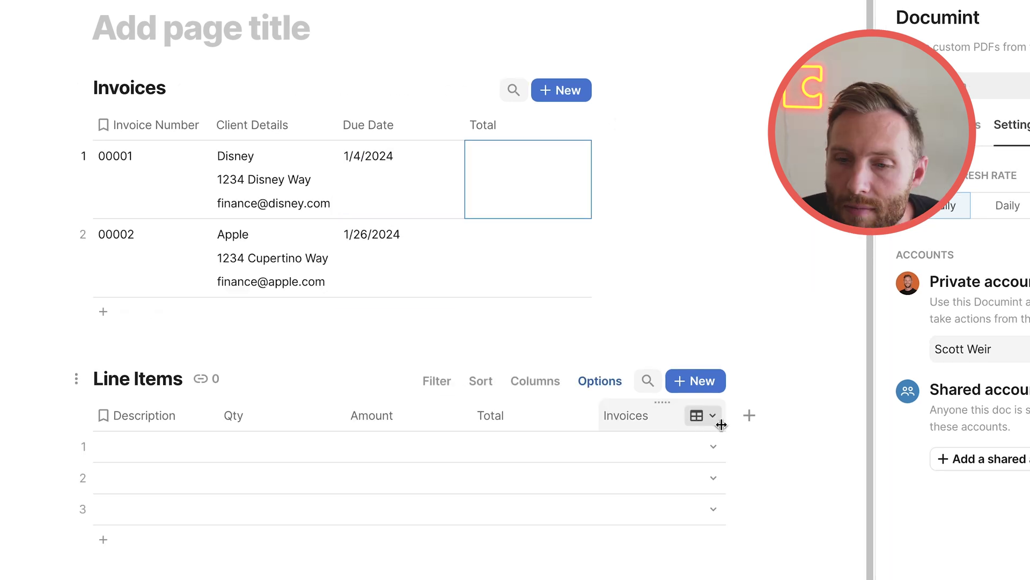
Step: Link the Line Items table's Invoices relation back to the Invoices table so that it gains a Line Items column
left_click(702, 417)
left_click(781, 472)
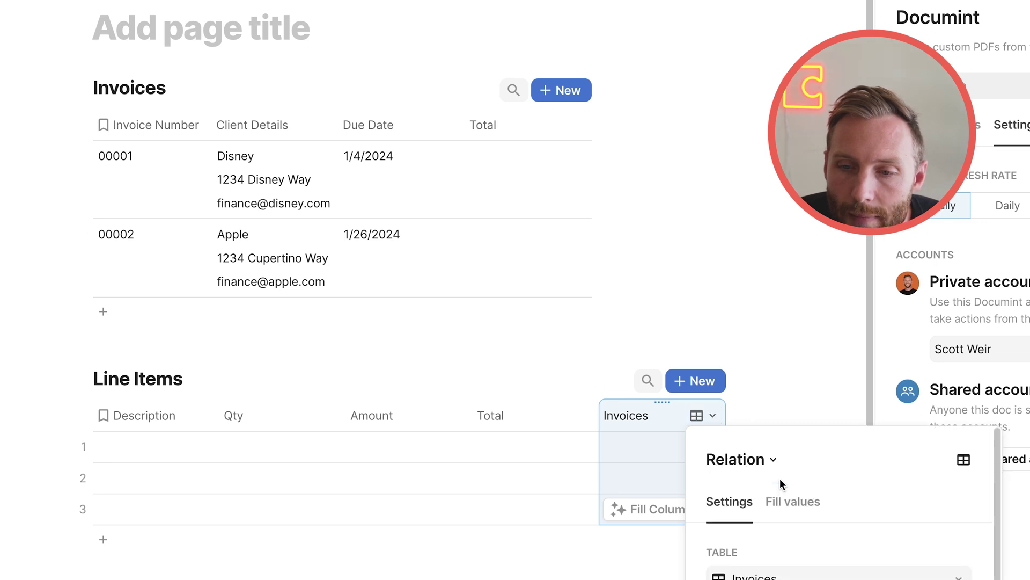
scroll(816, 515, "down", 1)
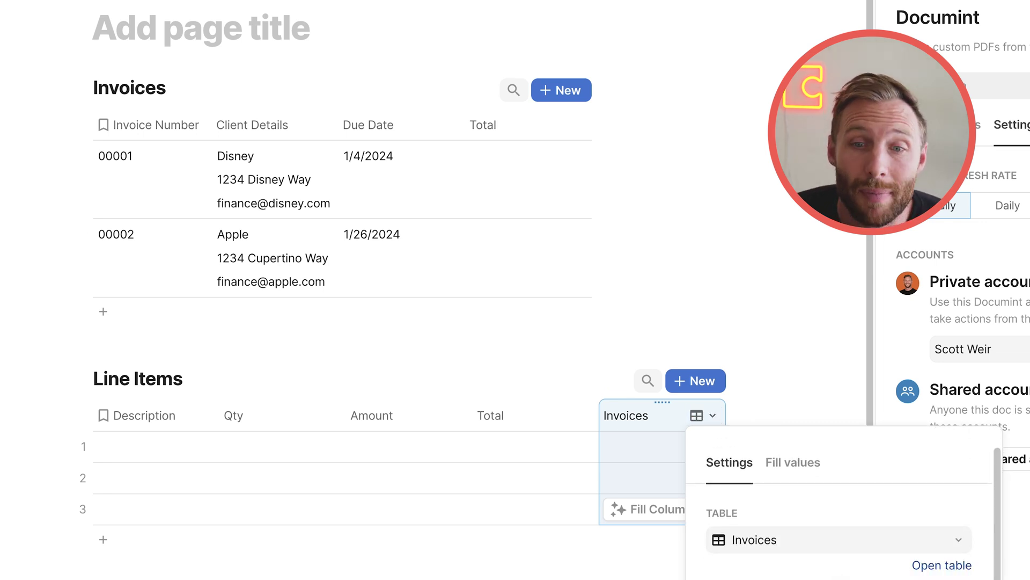
left_click(692, 170)
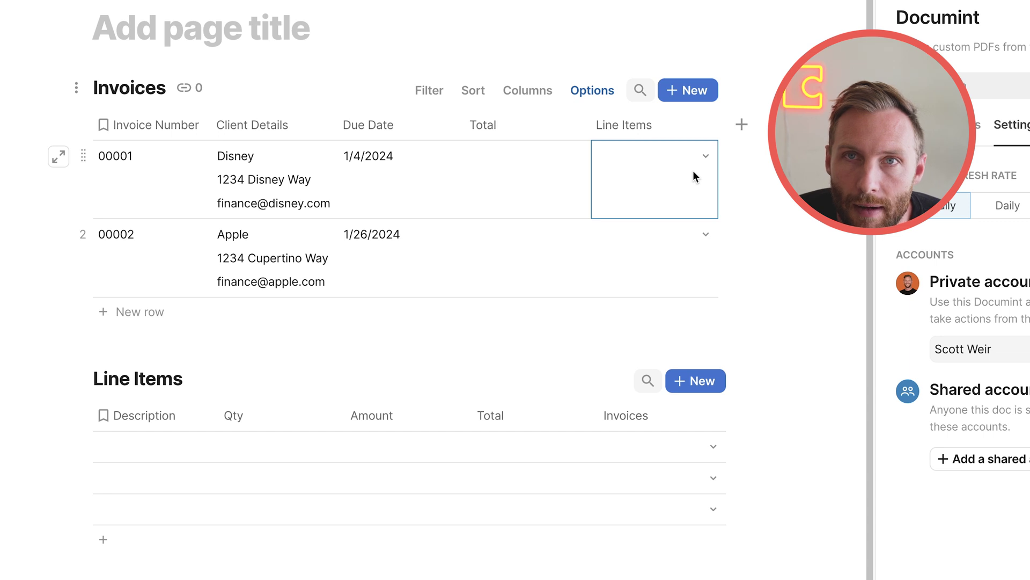
Step: Enter the first line item with the description "Lots of work" and a quantity of 3
left_click(162, 457)
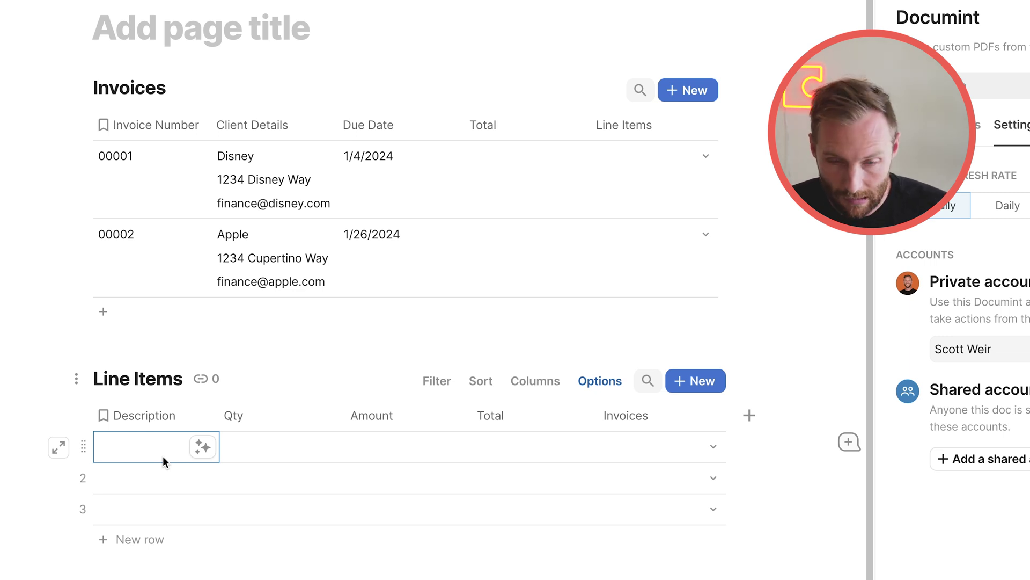
type("Lots of work")
key("Tab")
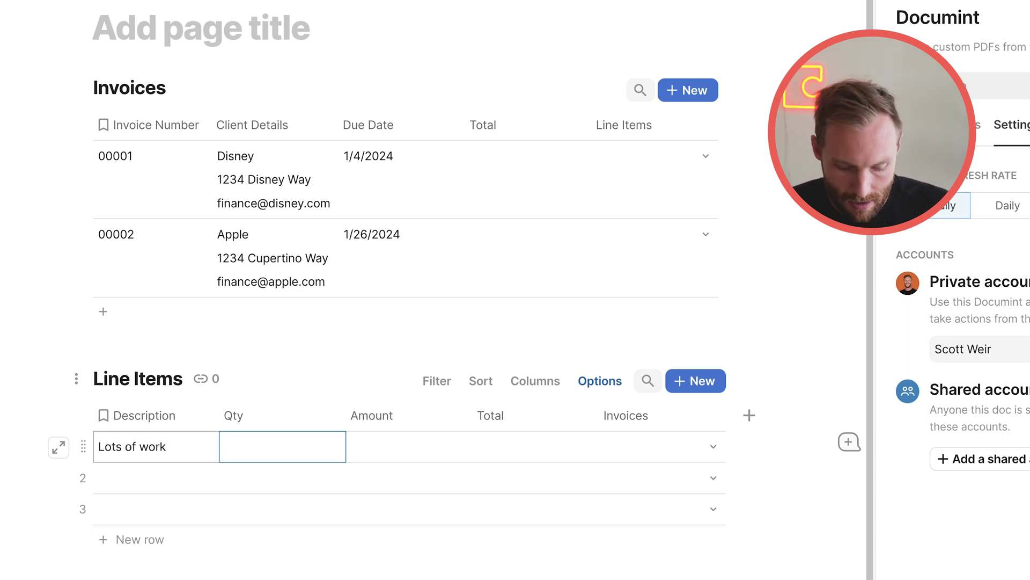
type("3")
key("Tab")
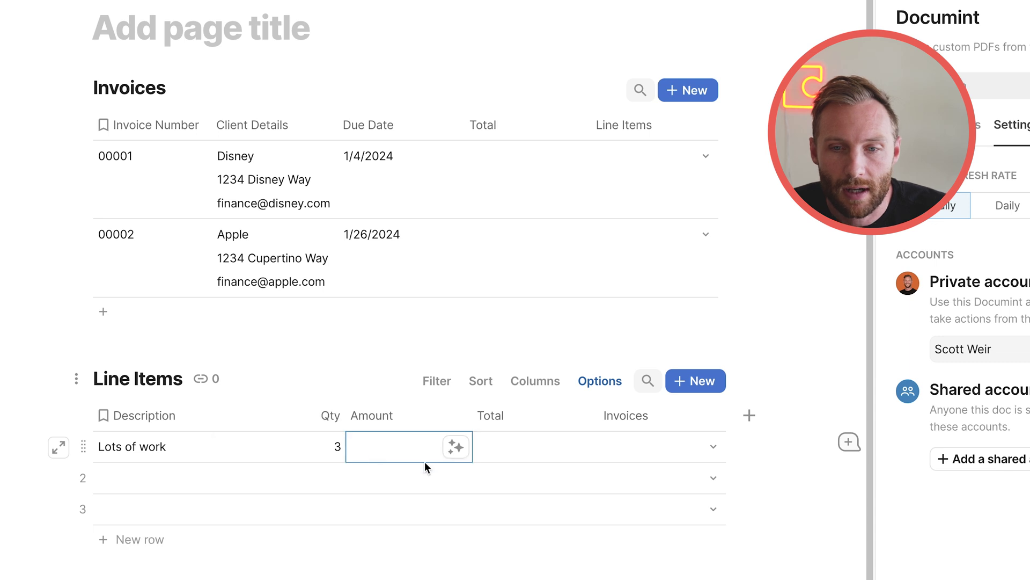
Step: Rename the Line Items table's Amount column "Unit Price" and enter 100 for the first line item
left_click(385, 416)
type("Unit Price")
left_click(378, 459)
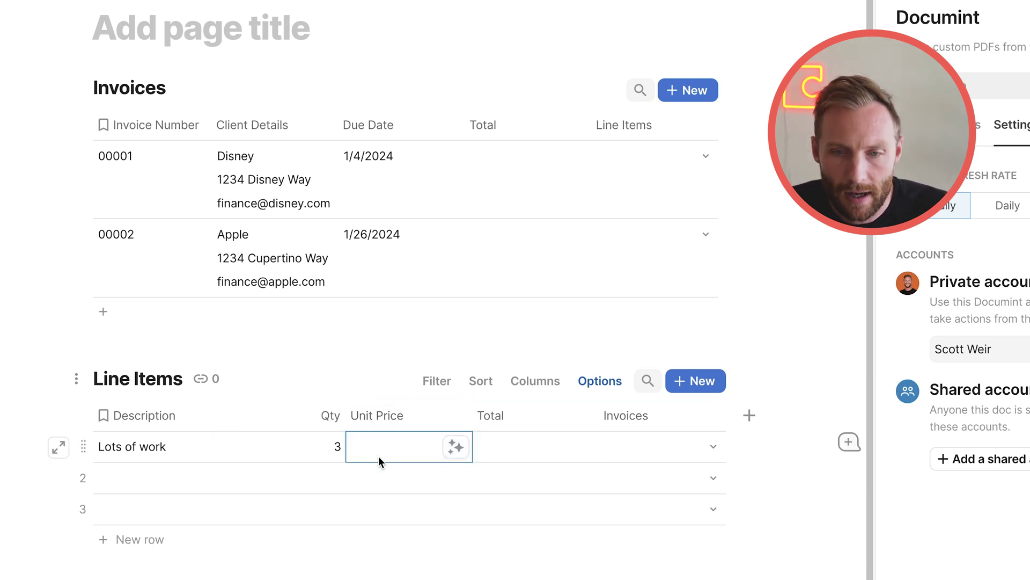
type("100")
Step: Calculate the Line Items table's Total column as Qty multiplied by Unit Price
left_click(490, 444)
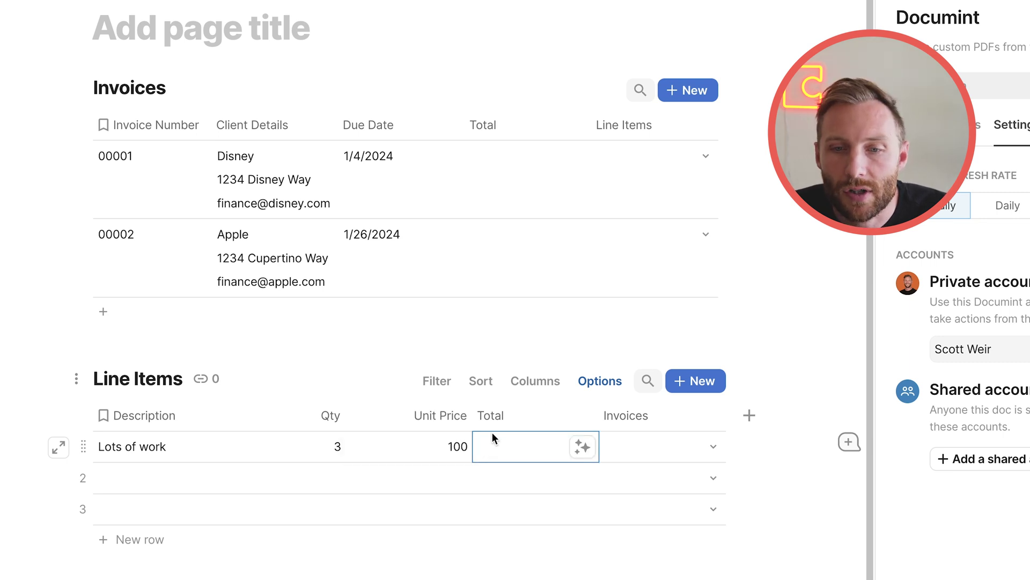
left_click(496, 421)
key("=")
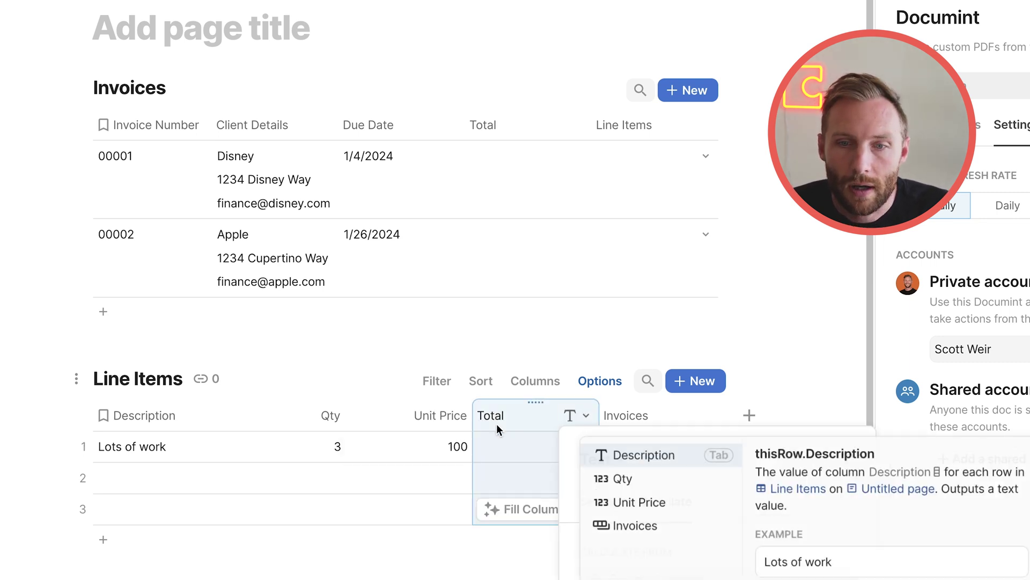
key("Down")
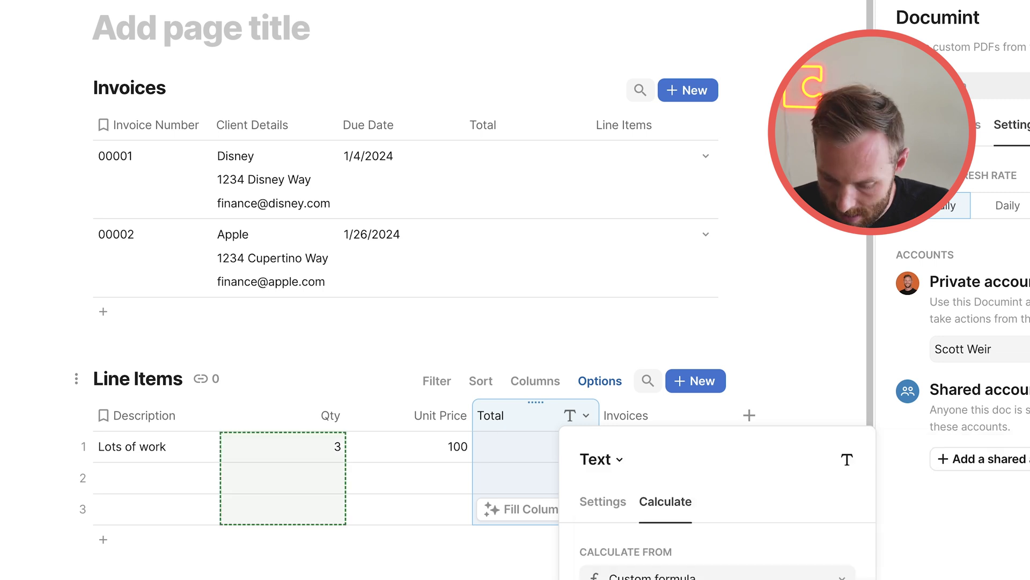
key("Tab")
type("*u")
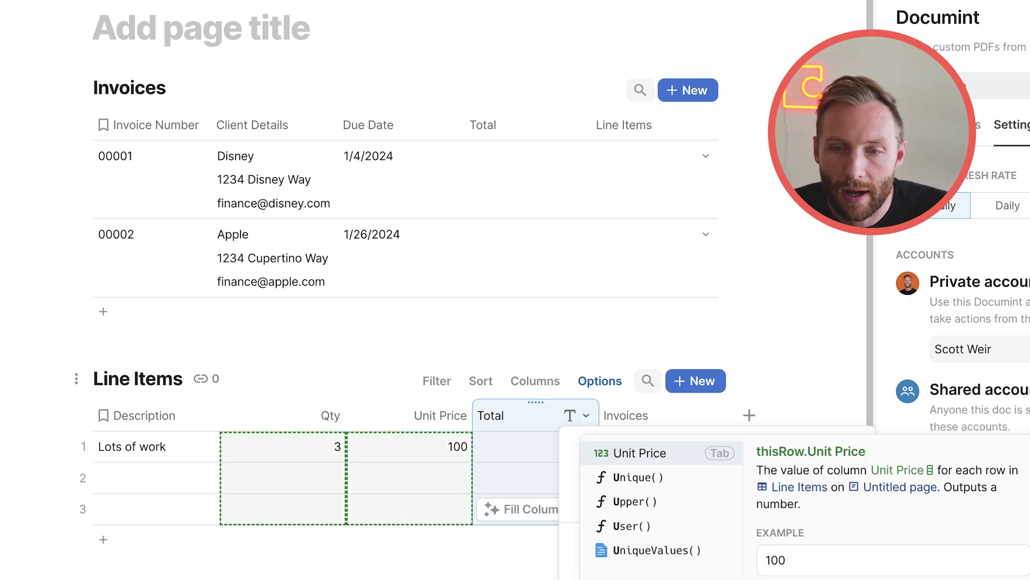
key("Tab")
key("Return")
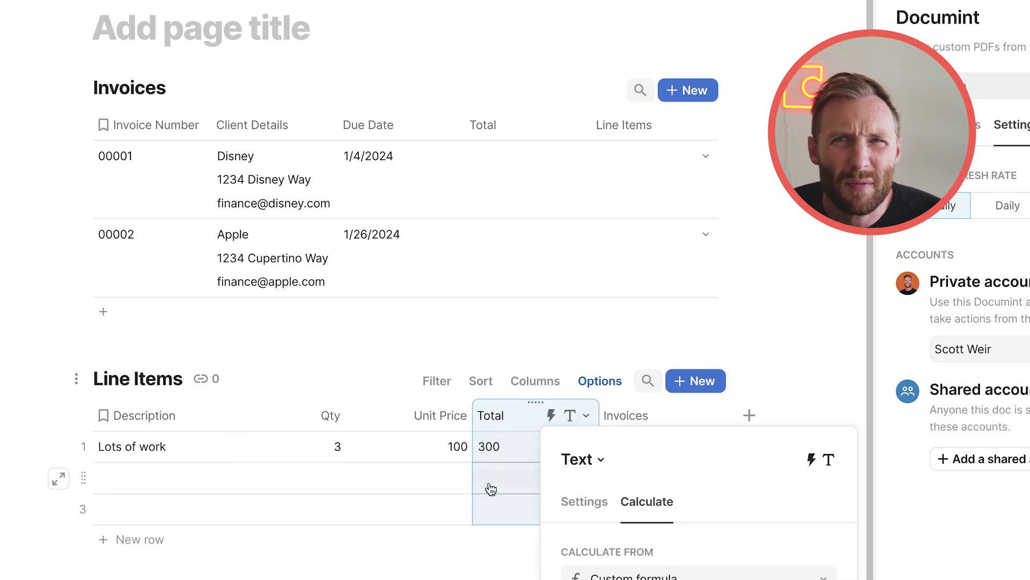
left_click(649, 266)
left_click_drag(649, 267, 629, 284)
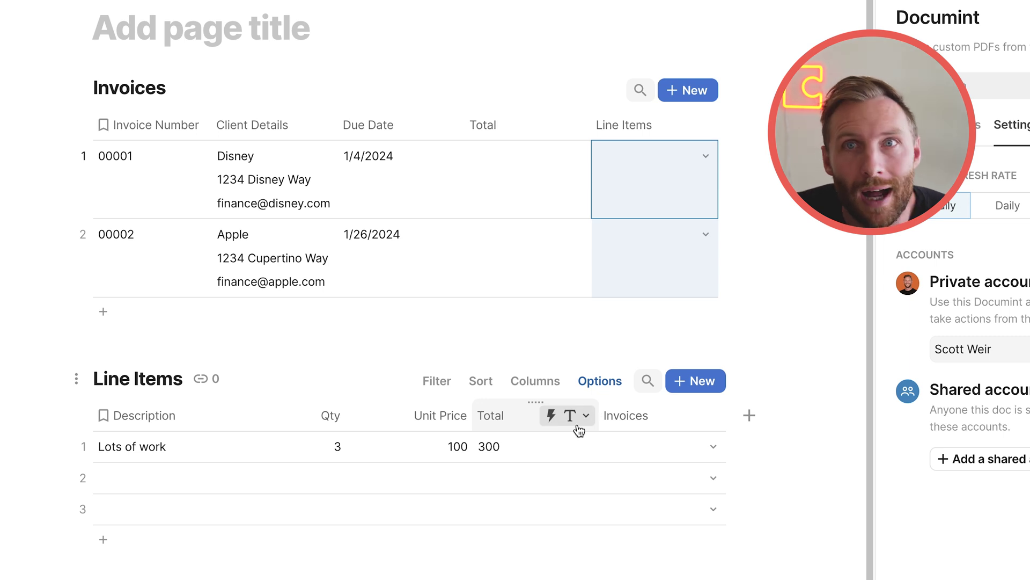
Step: Change the Line Items table's Total column to the Currency type
left_click(580, 424)
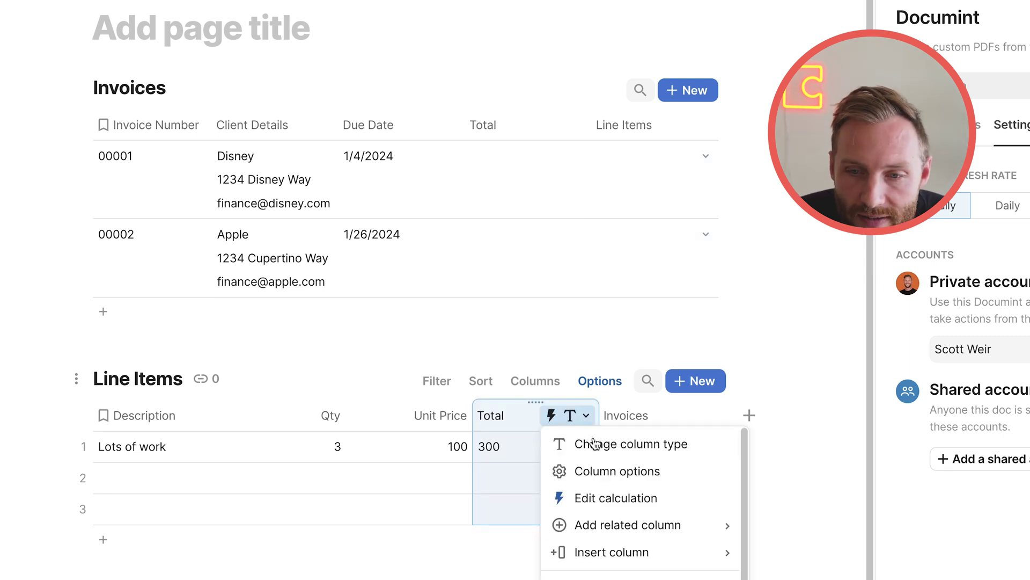
left_click(616, 468)
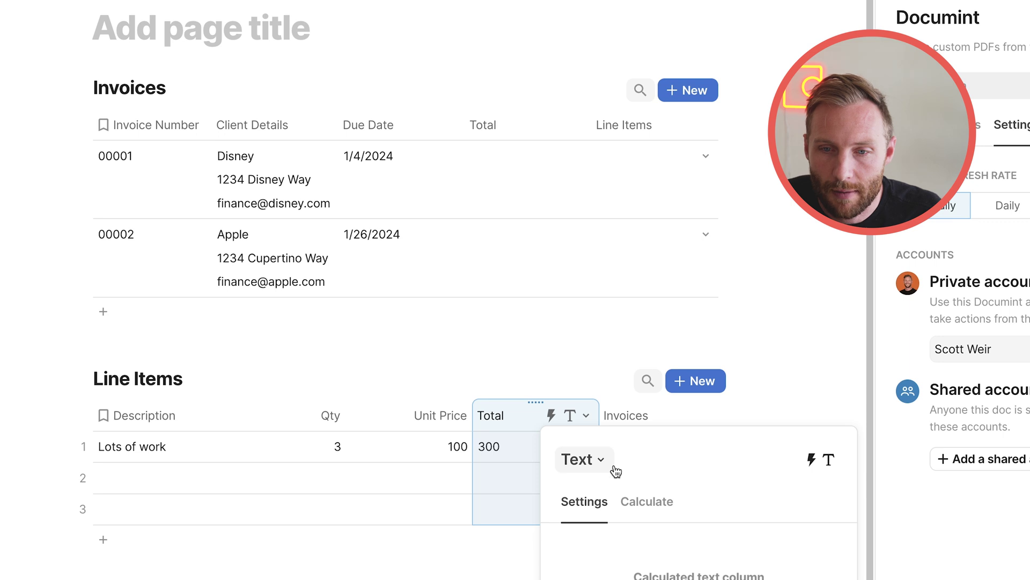
left_click(600, 464)
type("cur")
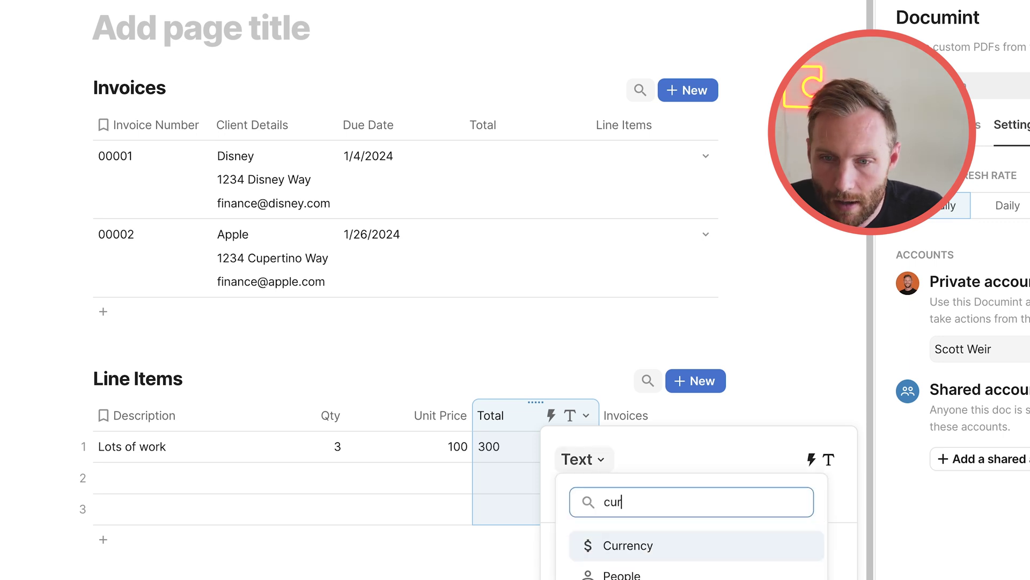
left_click(623, 545)
left_click(466, 487)
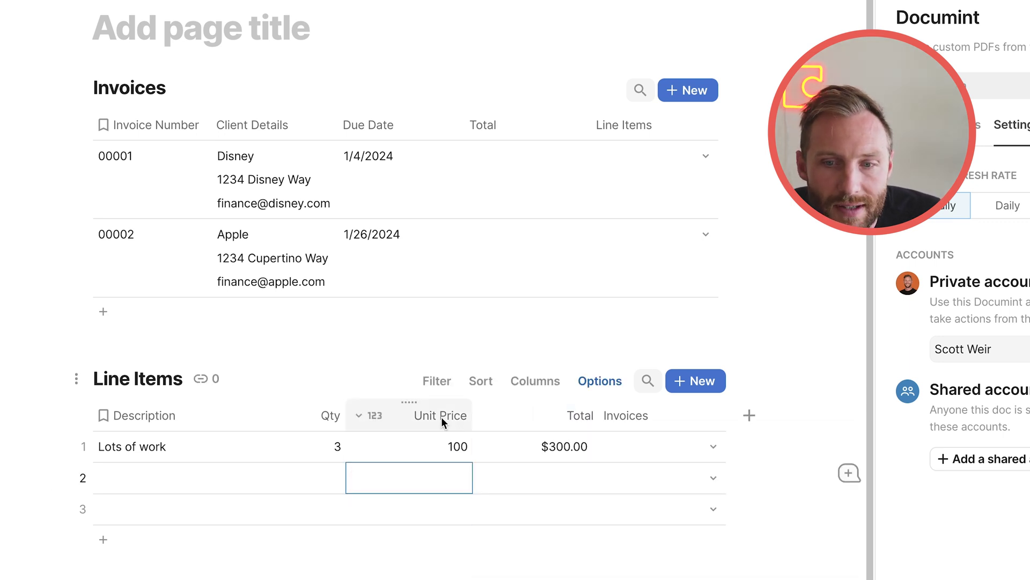
Step: Change the Unit Price column to the Currency type
left_click(369, 415)
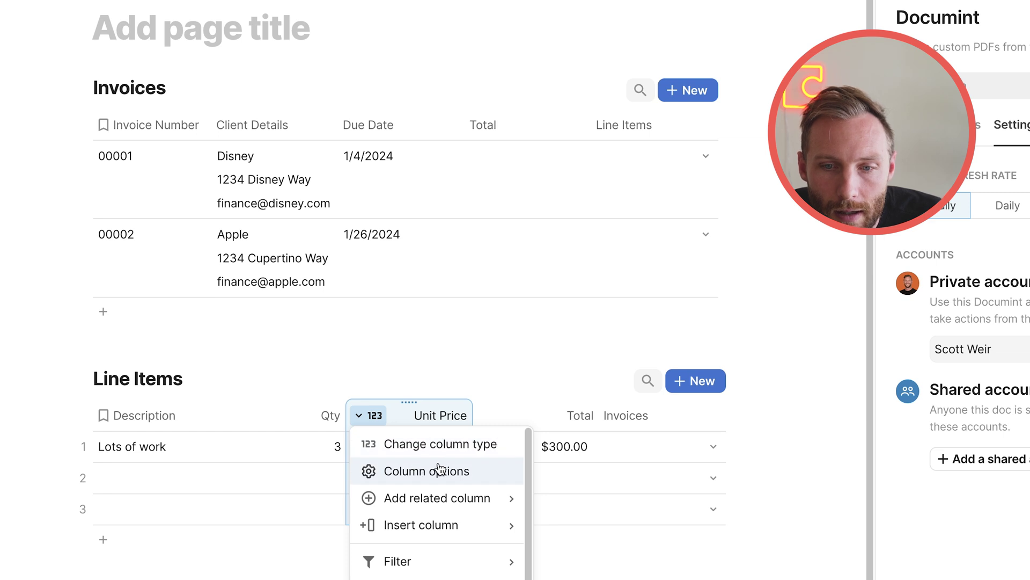
left_click(430, 444)
type("curr")
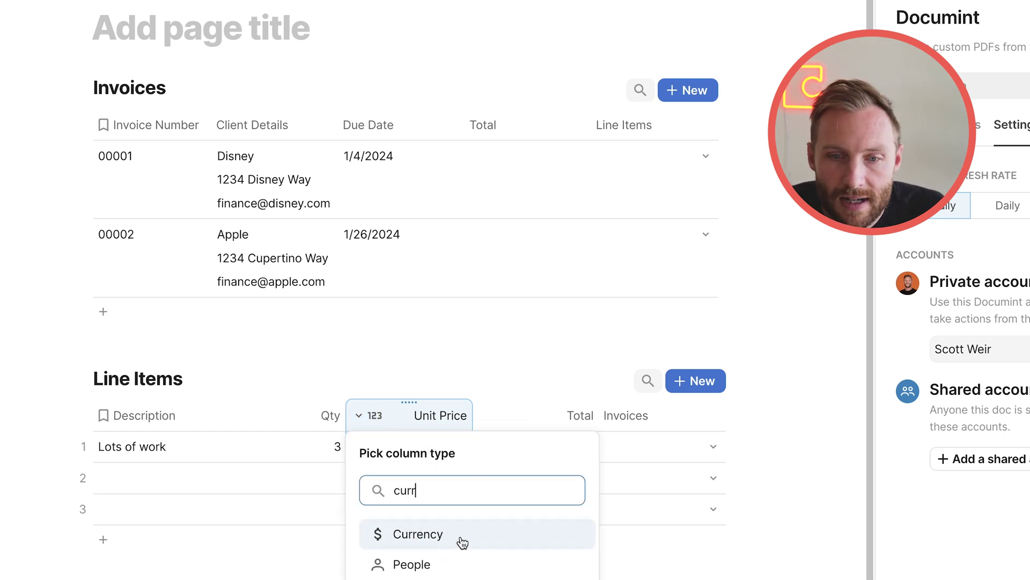
left_click(463, 542)
Step: Assign the first line item to invoice 00001 and check it in that invoice's Line Items cell
left_click(663, 448)
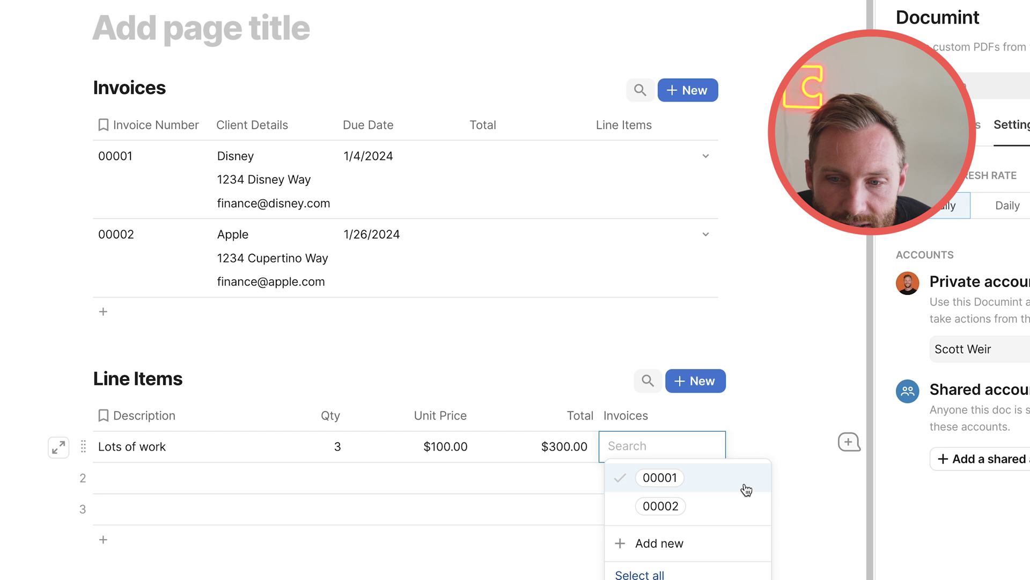
left_click(746, 490)
left_click(466, 486)
left_click(630, 204)
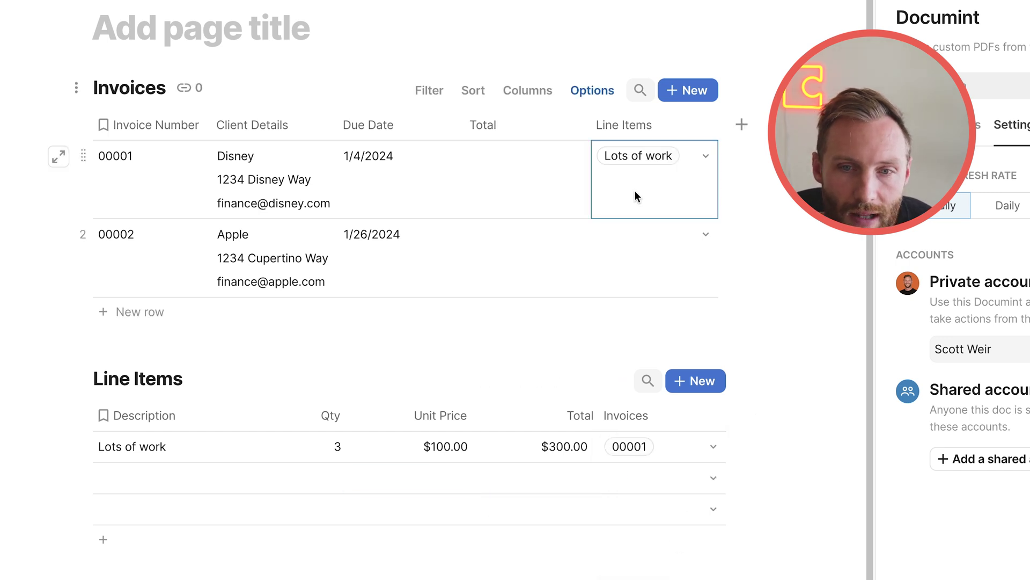
Step: Copy the first line item's description, quantity and unit price into the second row of Line Items
left_click_drag(182, 456, 423, 457)
key("ctrl+c")
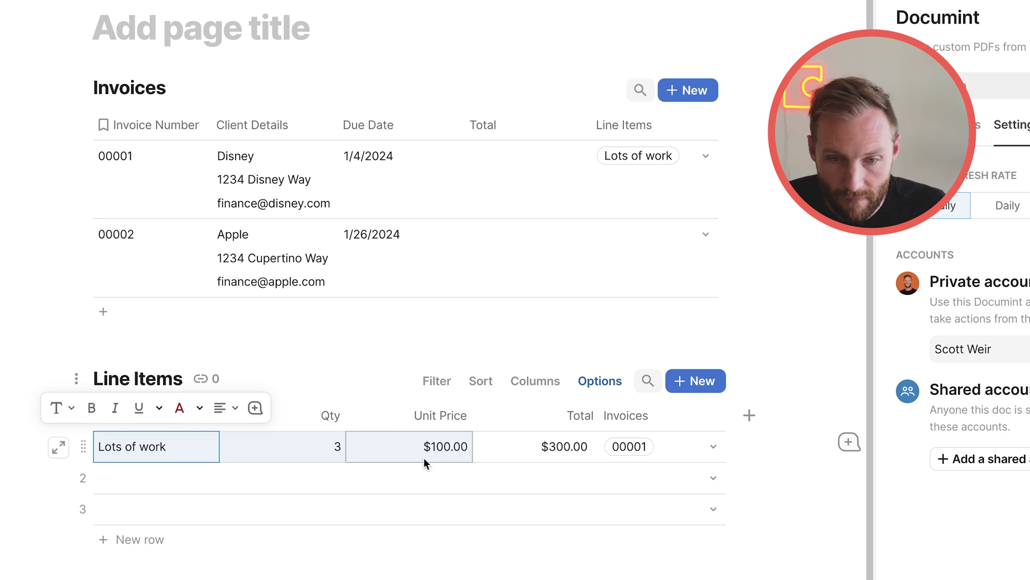
left_click(168, 480)
key("ctrl+v")
left_click(153, 509)
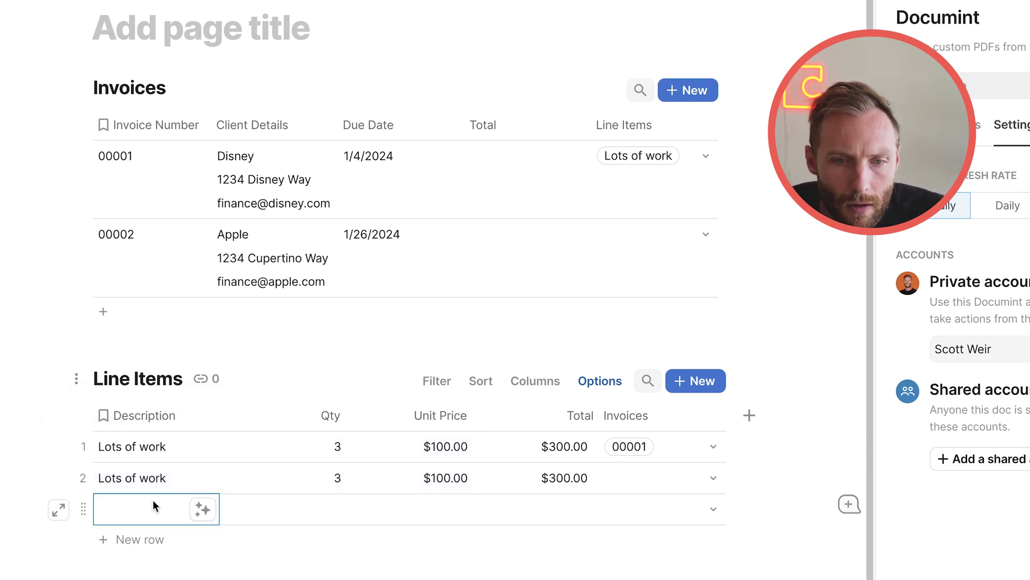
Step: Paste a third copy of the Lots of work line item and change the second row to More Work with quantity 5
key("ctrl+v")
left_click(139, 470)
left_click(153, 477)
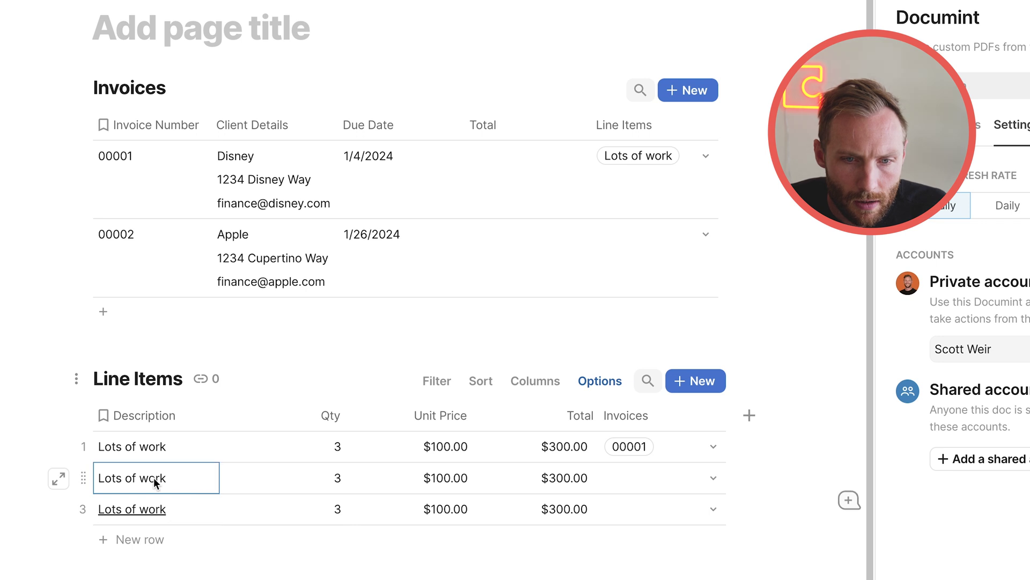
left_click(153, 478)
type("More")
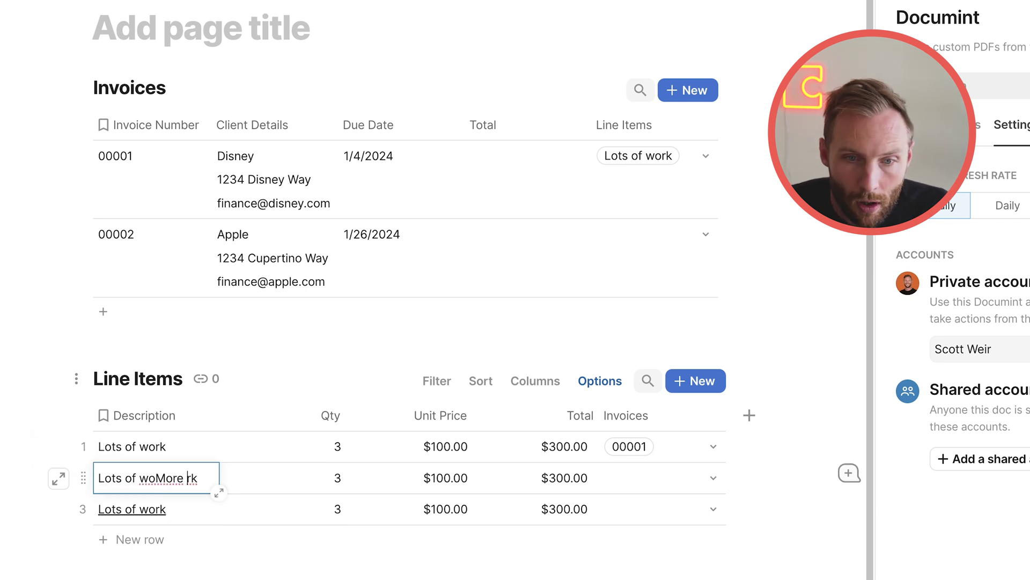
key("ctrl+a")
type("More Work")
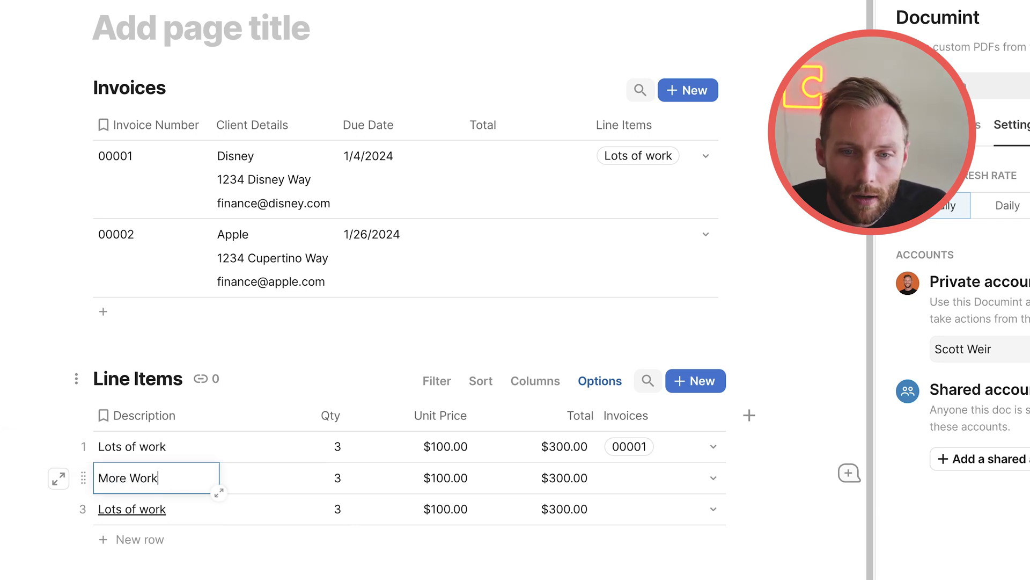
left_click(288, 478)
type("5")
key("Tab")
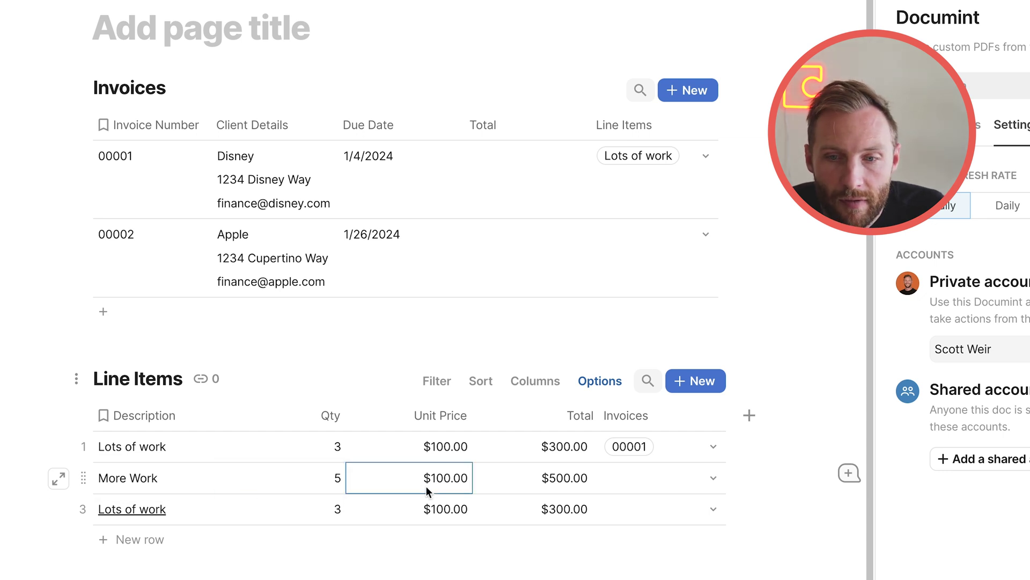
left_click_drag(564, 446, 563, 489)
Step: Change the third line item to Service Charge with quantity 1 and unit price 355
left_click(133, 518)
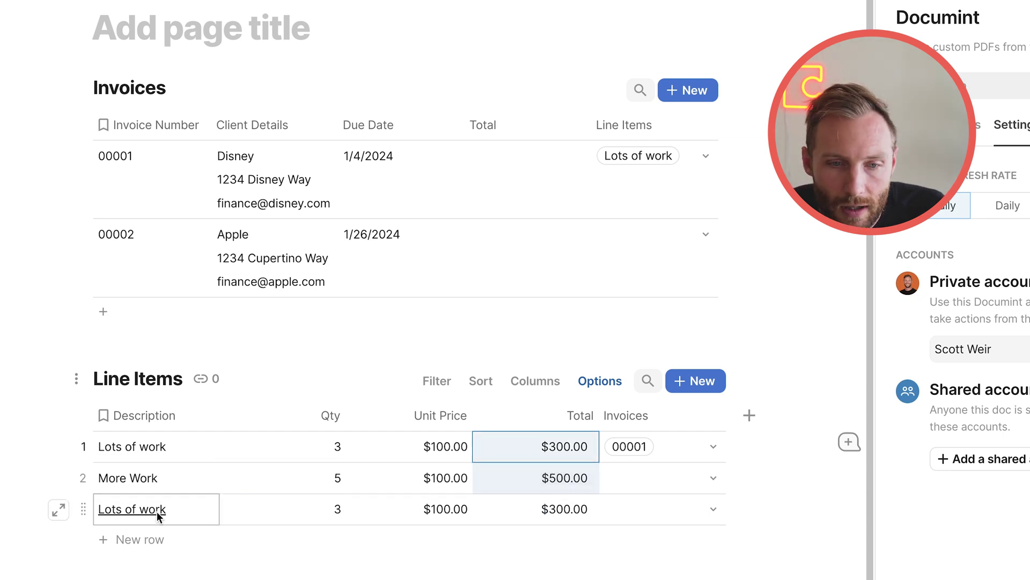
left_click(197, 515)
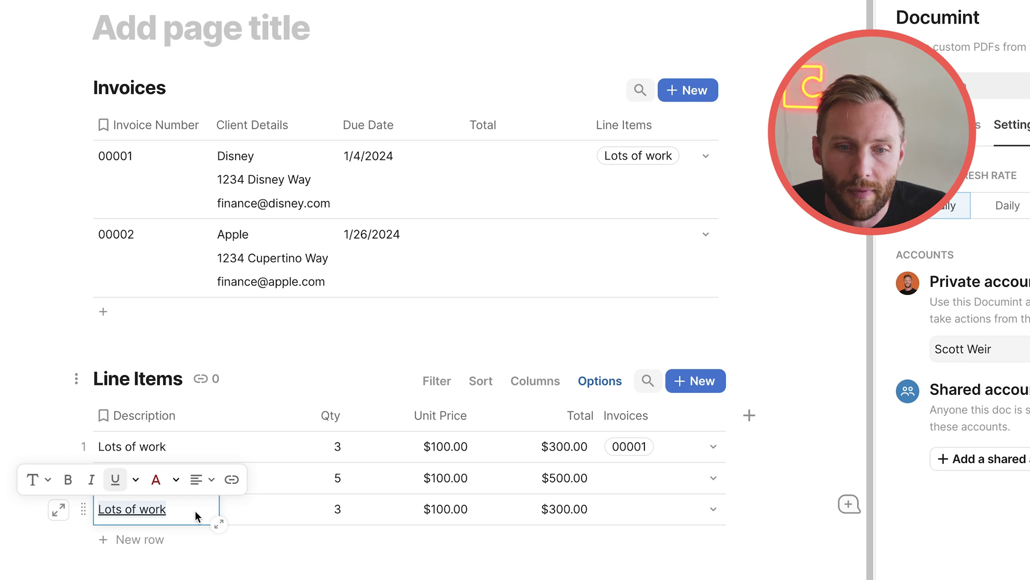
type("Service Charge")
left_click(340, 517)
type("1")
key("Tab")
type("355")
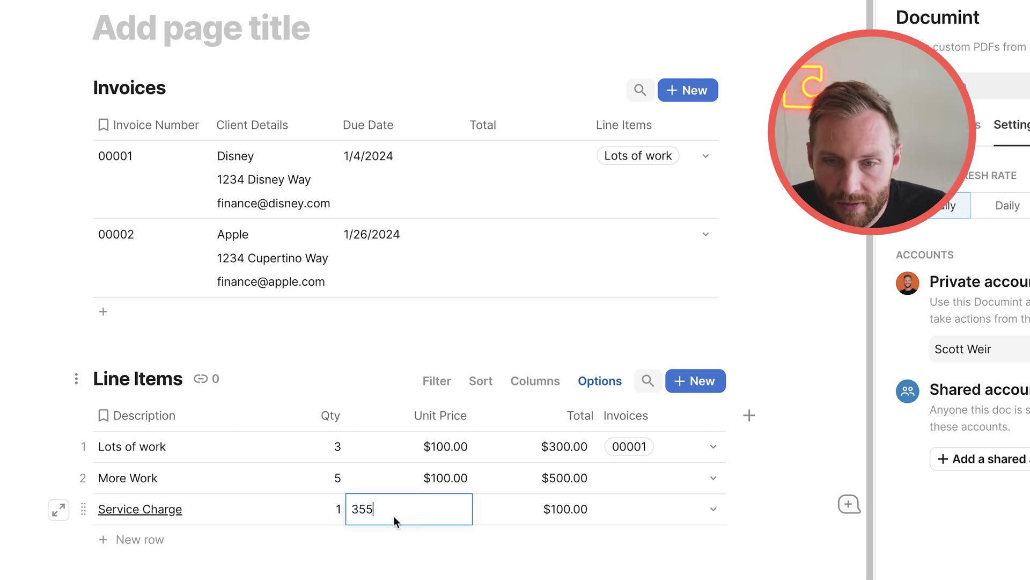
left_click(430, 476)
Step: Fill invoice 00001 down the Invoices column to the More Work and Service Charge line items
left_click(681, 445)
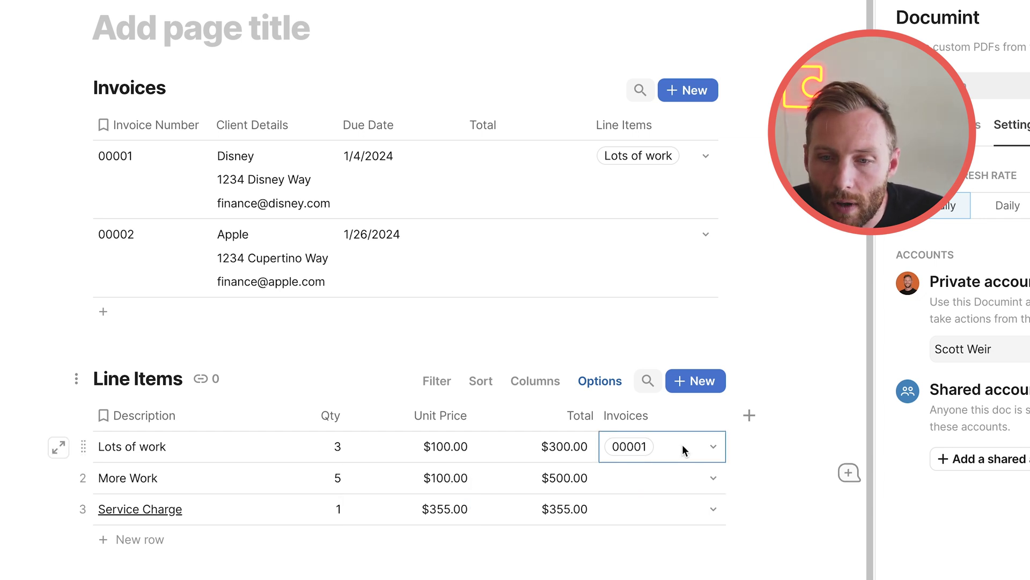
left_click(680, 508, "shift")
key("ctrl+d")
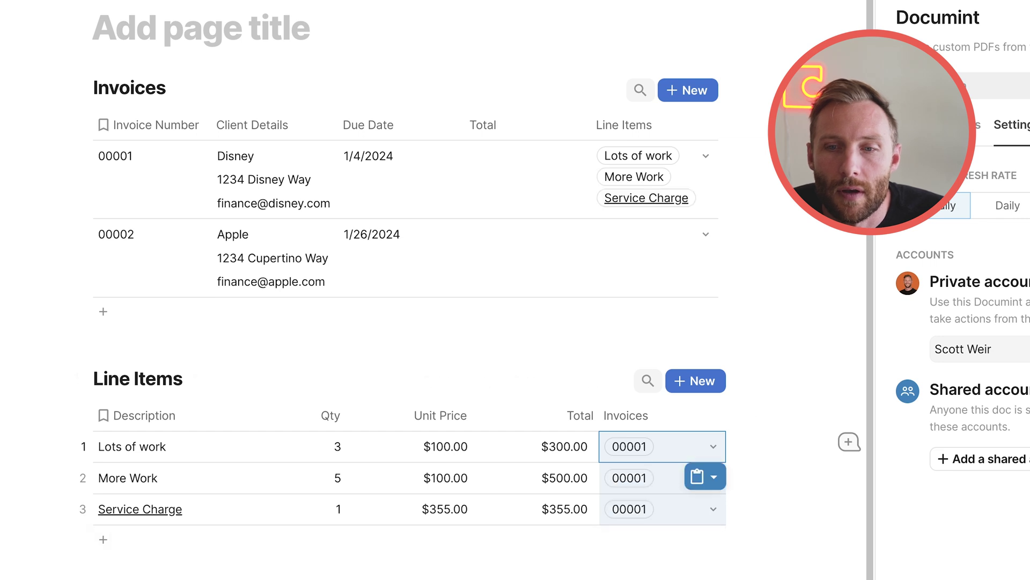
left_click_drag(569, 173, 350, 202)
left_click(501, 264)
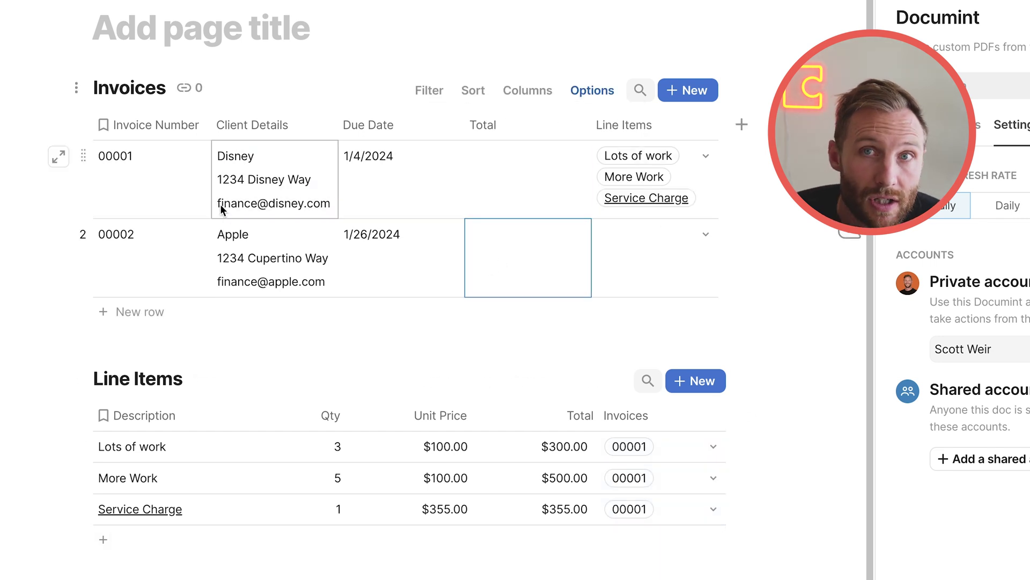
Step: Calculate the Total column of the Invoices table with the formula Line Items.Total.Sum()
left_click(488, 120)
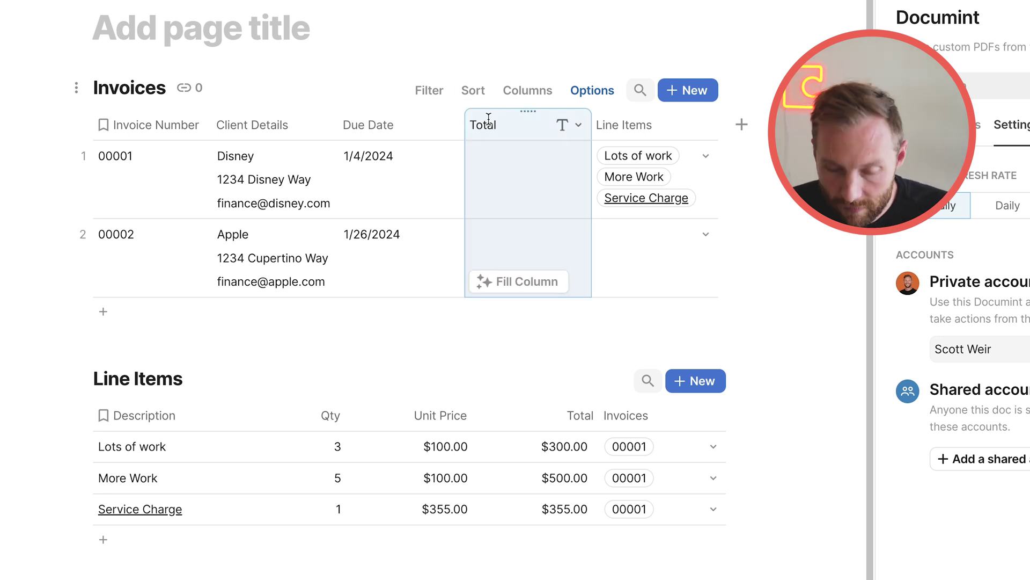
key("equal")
type("line")
key("Tab")
type(".")
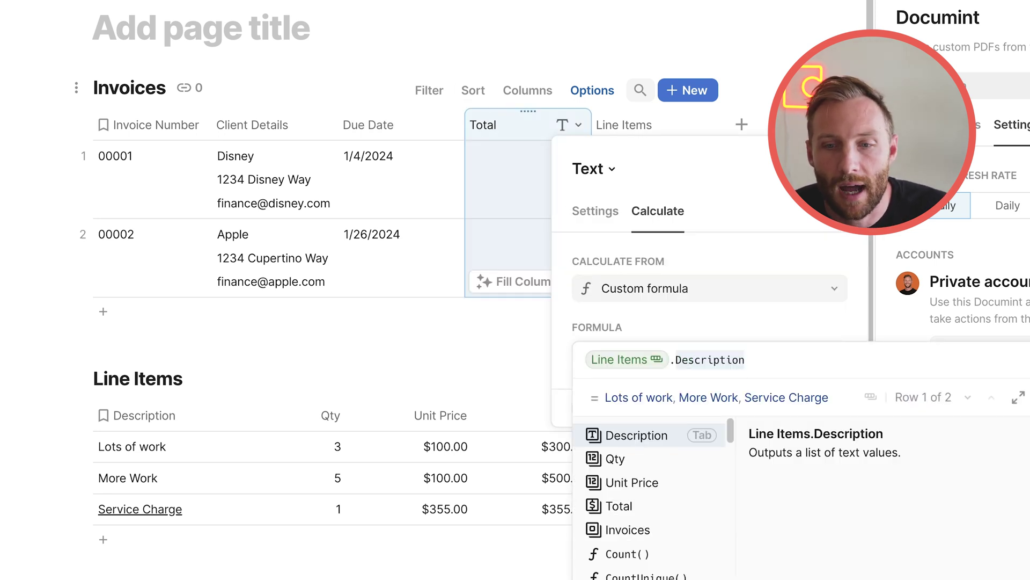
key("Down")
key("Down")
key("Down")
key("Tab")
type(".su")
key("Tab")
key("Return")
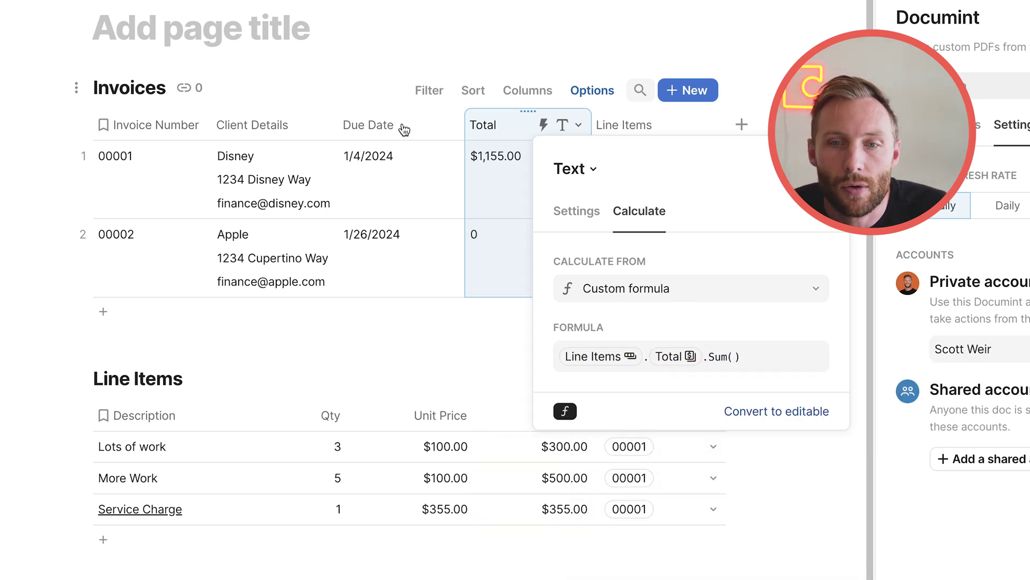
key("Escape")
left_click(522, 214, "shift")
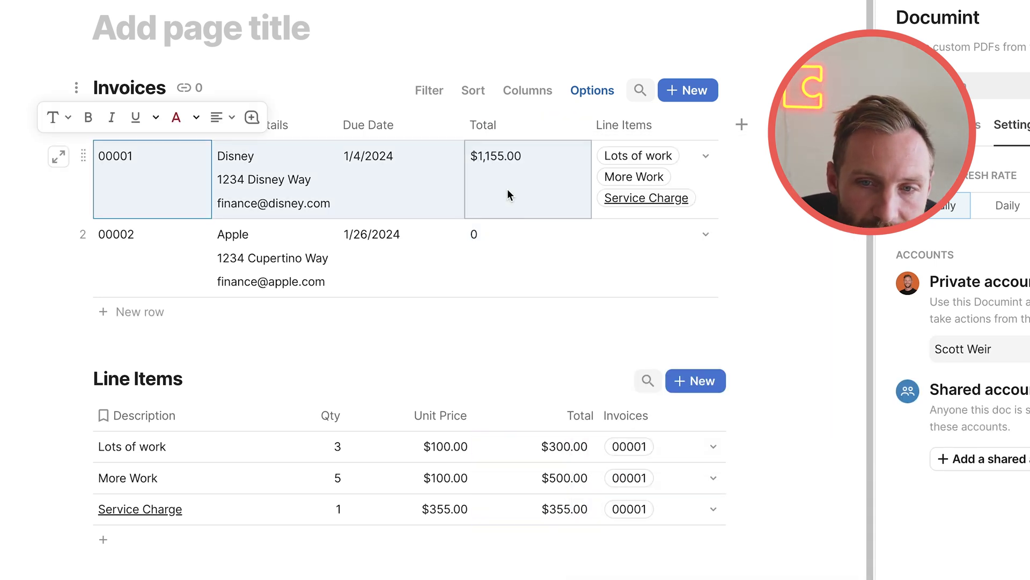
left_click(508, 189)
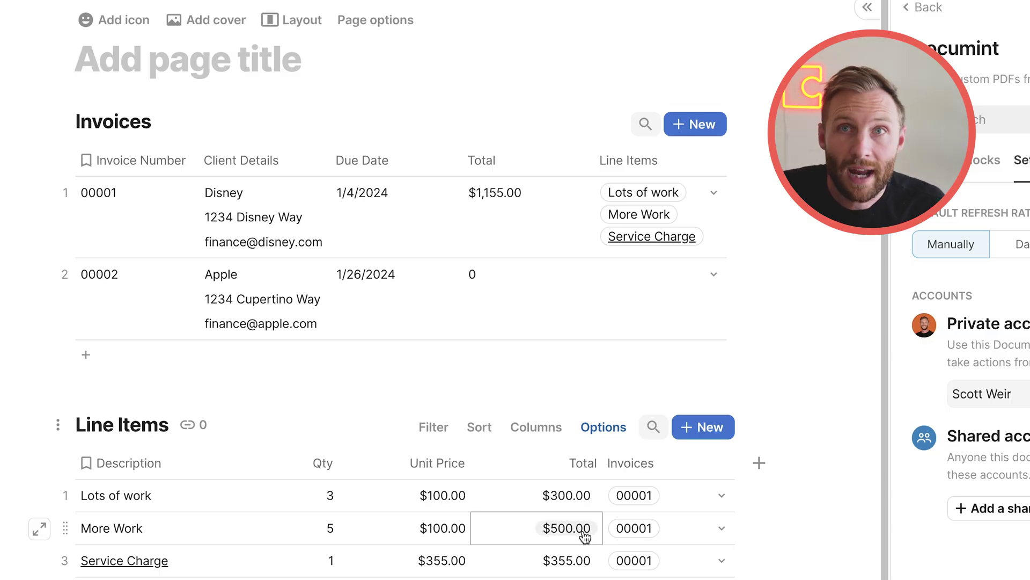
Step: Title the page Coda Structure and add the suggested red Coda logo as its icon
type("Coda ")
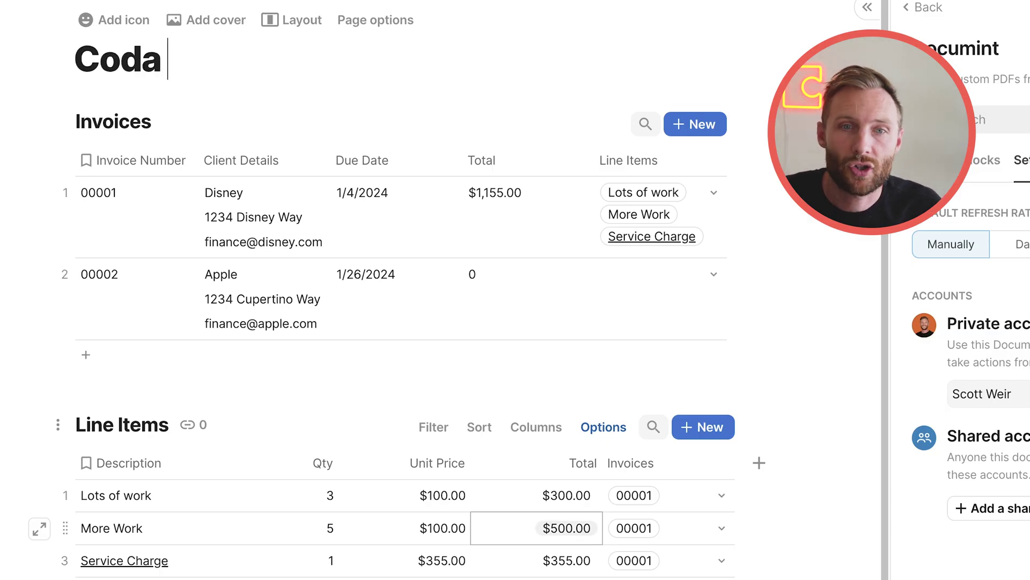
type("Structure")
left_click(113, 316)
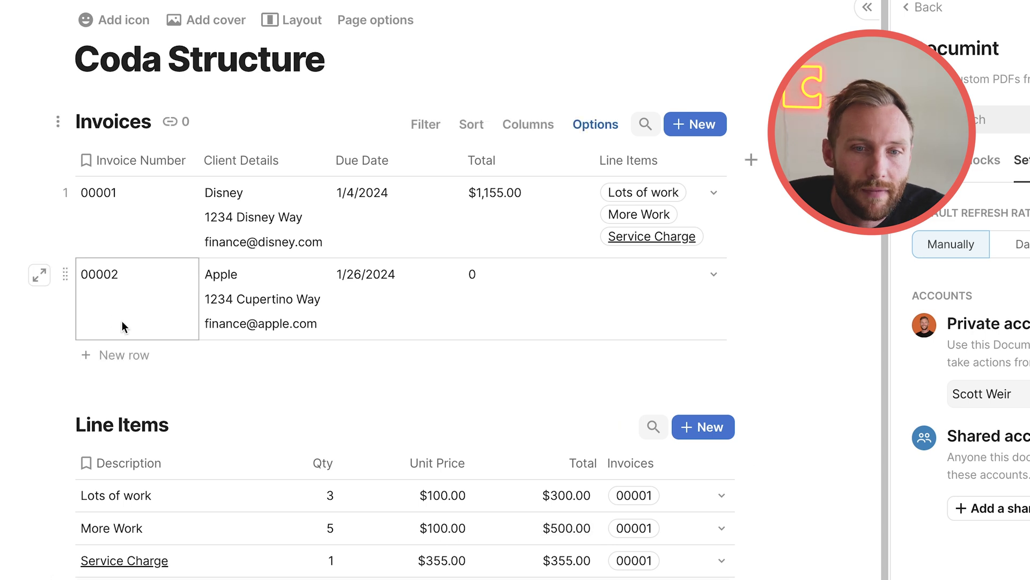
left_click(125, 237)
left_click_drag(133, 229, 152, 324)
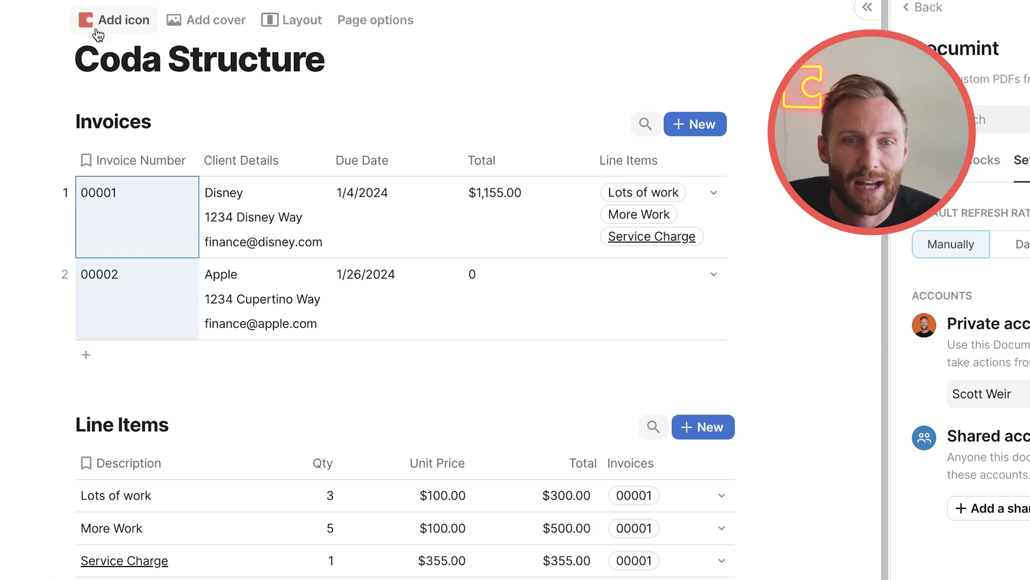
left_click(102, 20)
left_click(419, 252)
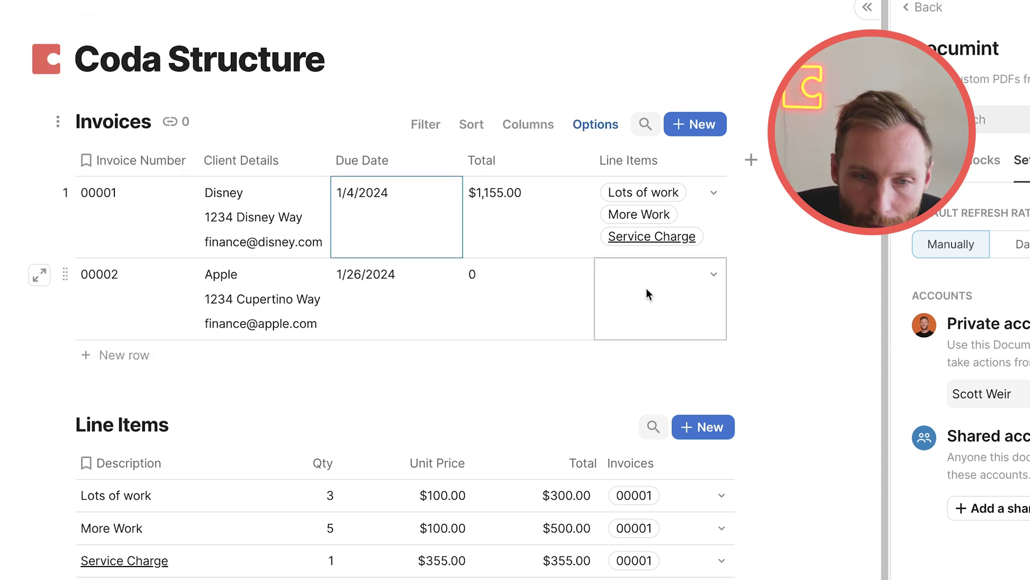
key("Escape")
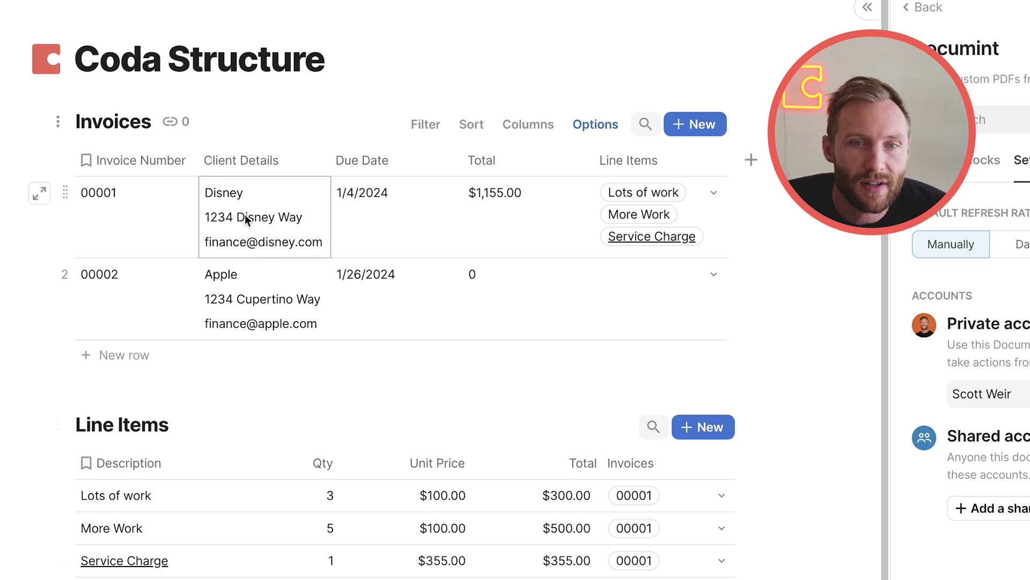
left_click_drag(143, 223, 675, 322)
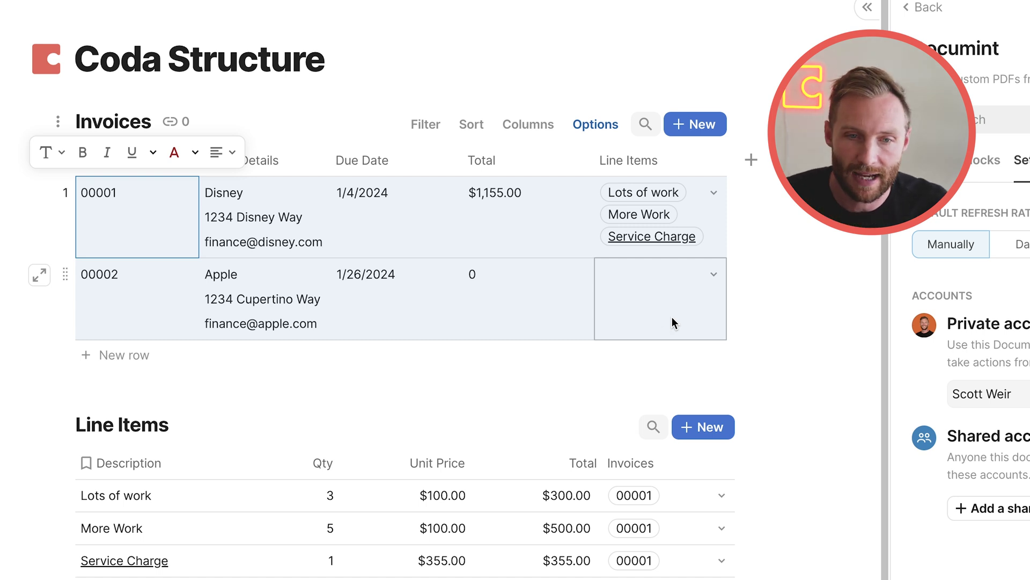
key("Escape")
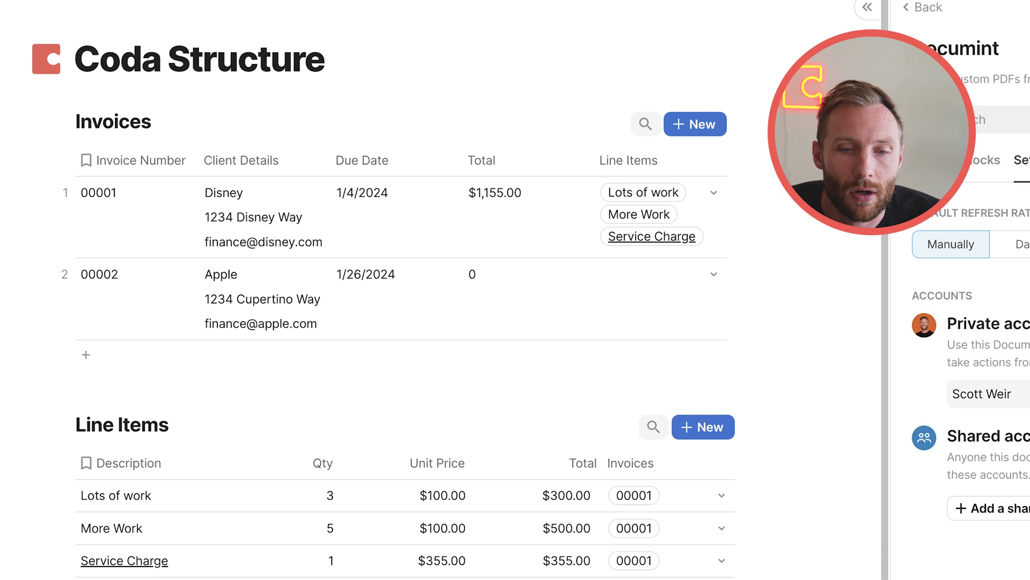
Step: Create a table named Payload below Line Items and delete its third row
type("Payload")
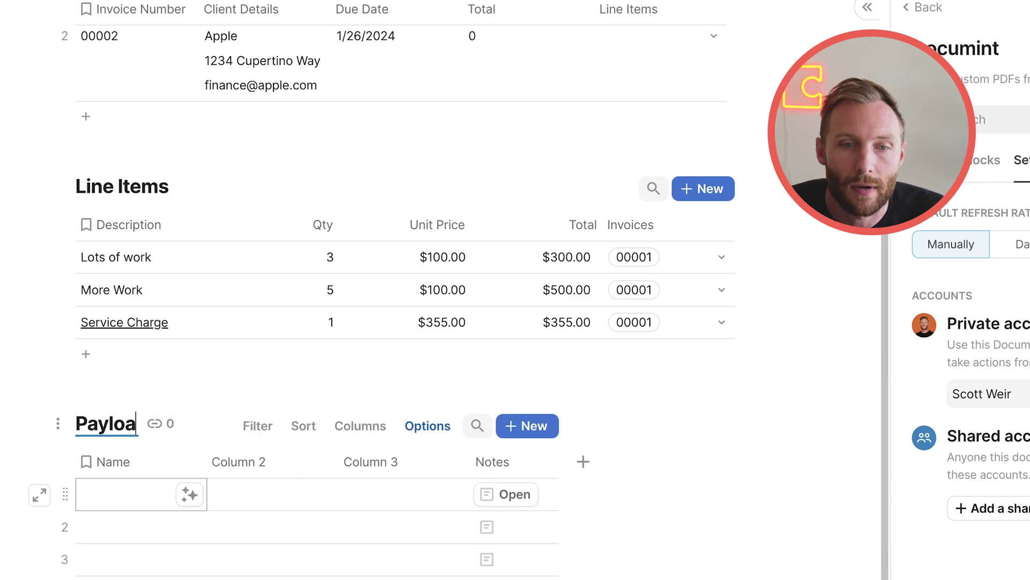
left_click(156, 508)
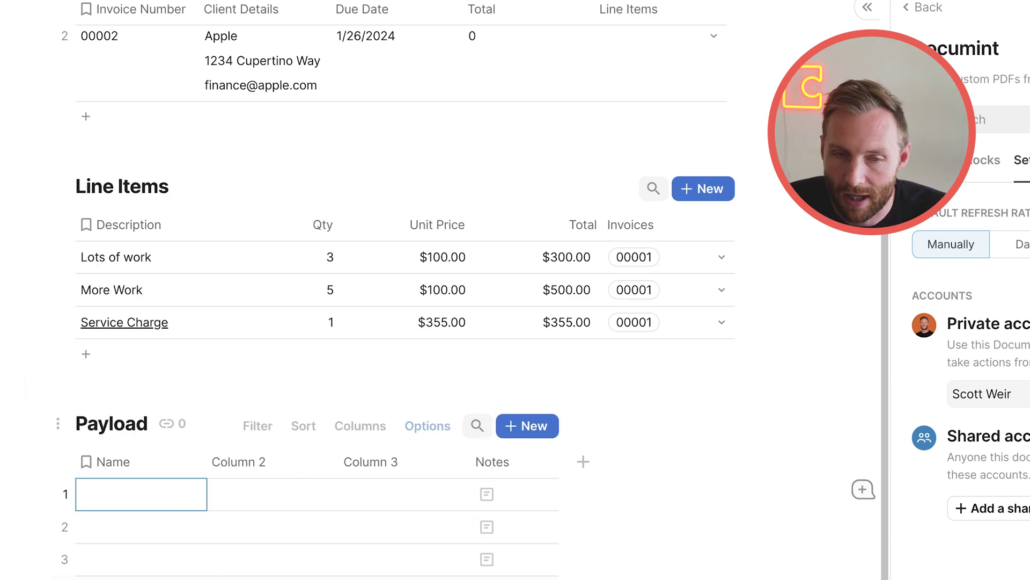
left_click(145, 578)
left_click(63, 561)
key("Delete")
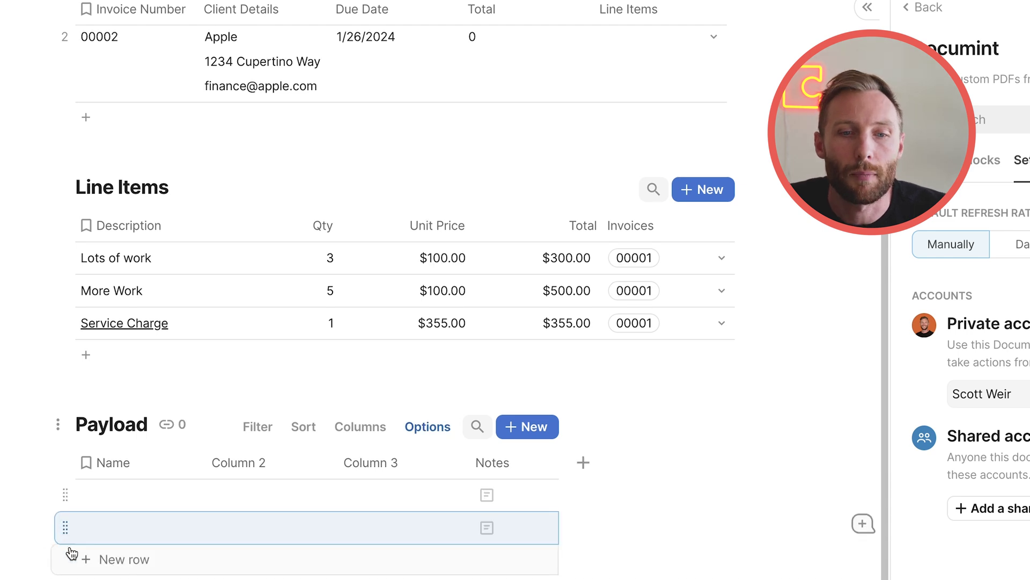
Step: Check the variables in the Documint invoice template and name the two Payload rows Top Level and Line Items
left_click(102, 504)
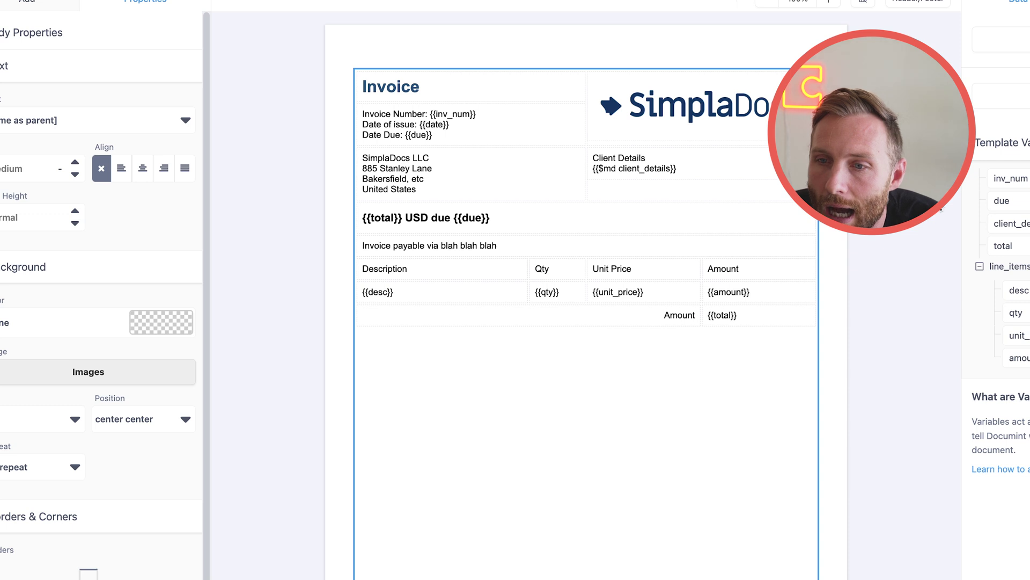
key("ctrl+a")
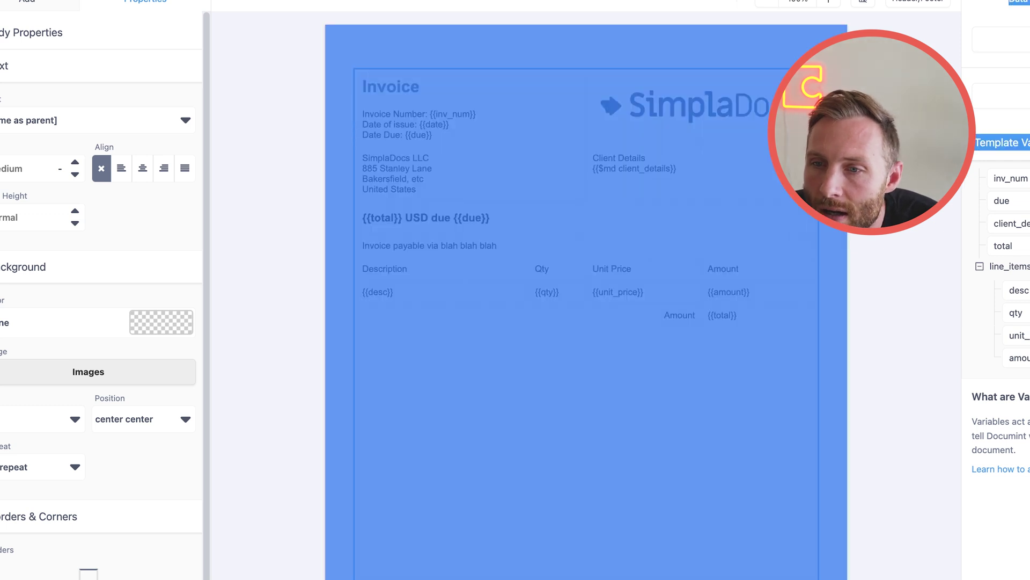
left_click(957, 262)
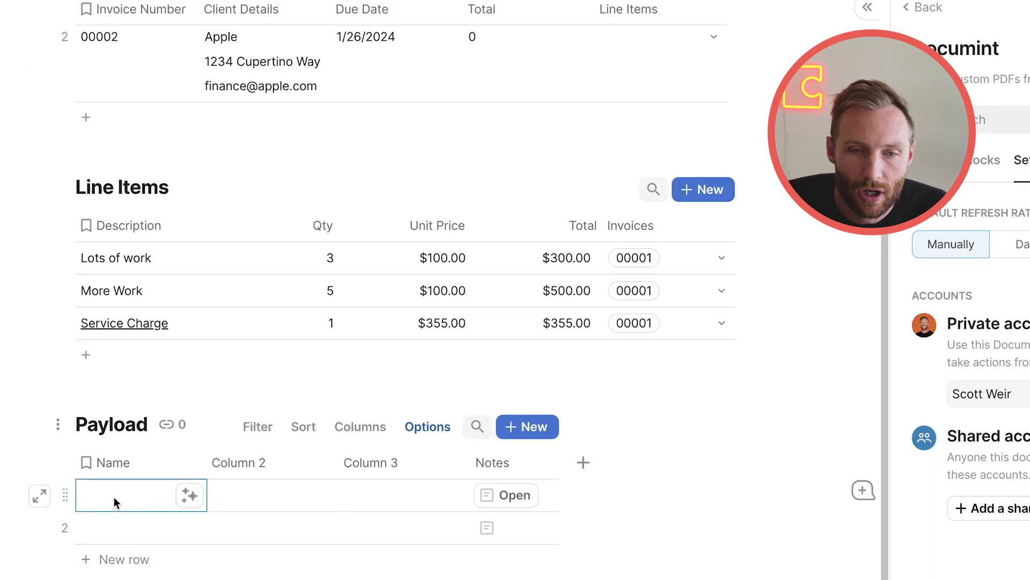
left_click(114, 502)
type("Top Level")
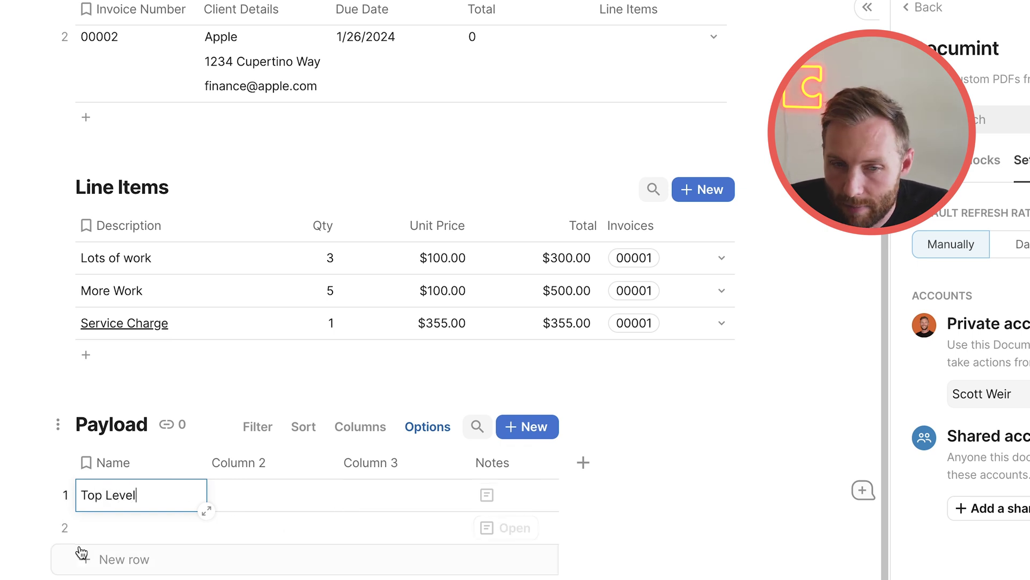
left_click(139, 530)
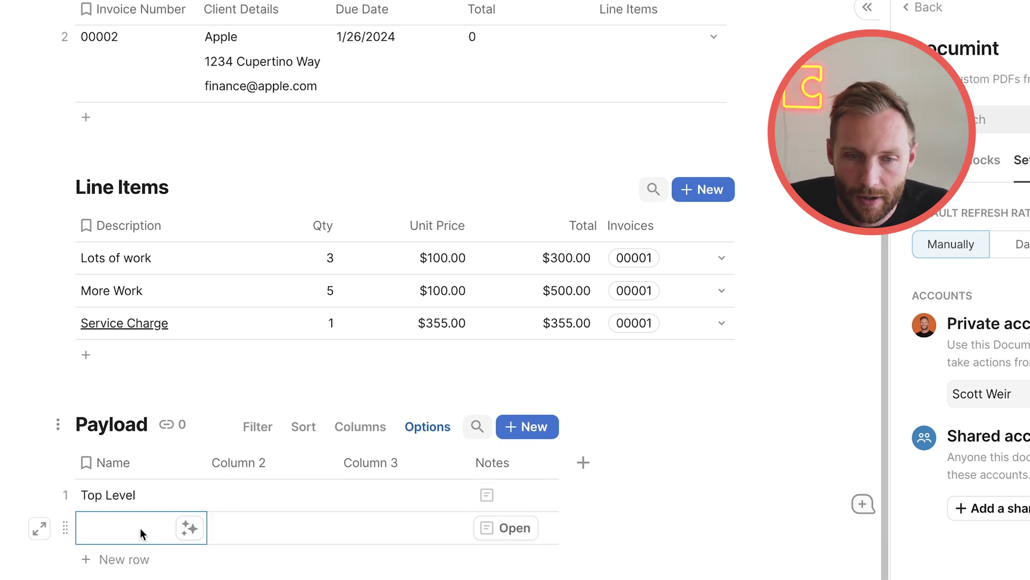
type("Line Items")
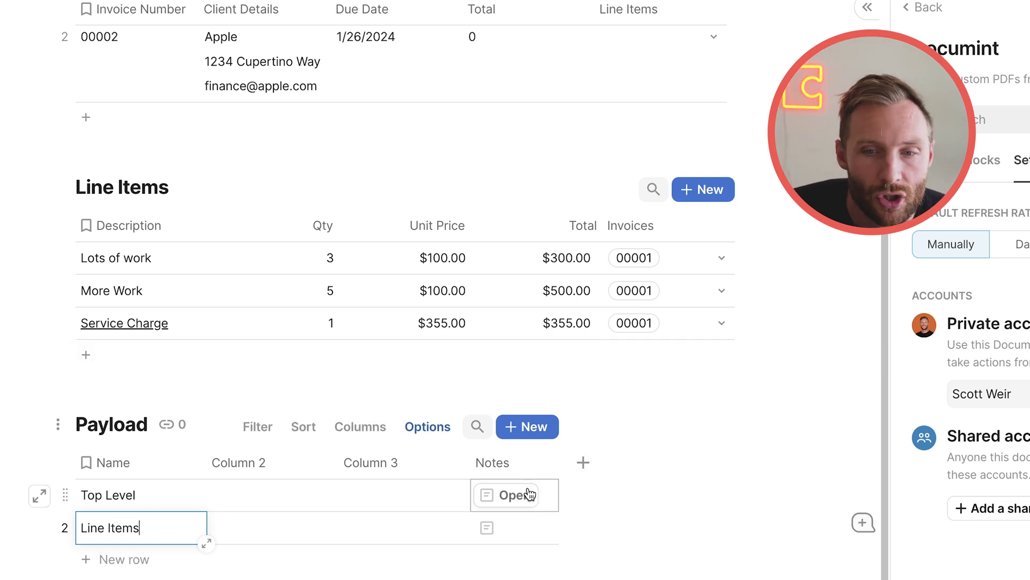
Step: Delete Column 3 from the Payload table
left_click(364, 462)
key("BackSpace")
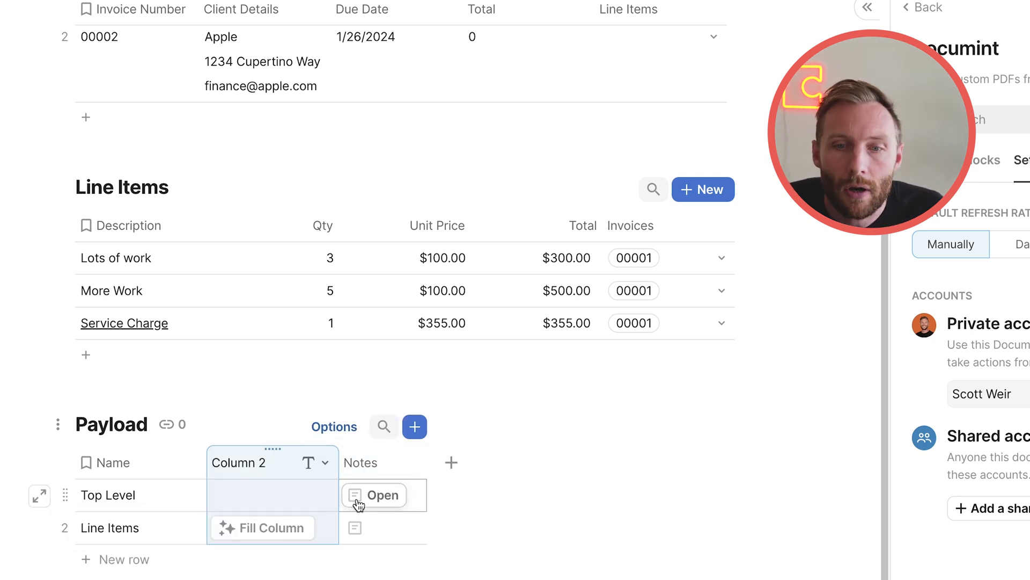
left_click(359, 463)
Step: Open the Top Level row's Notes and insert a code block that starts with an opening curly brace
left_click(378, 495)
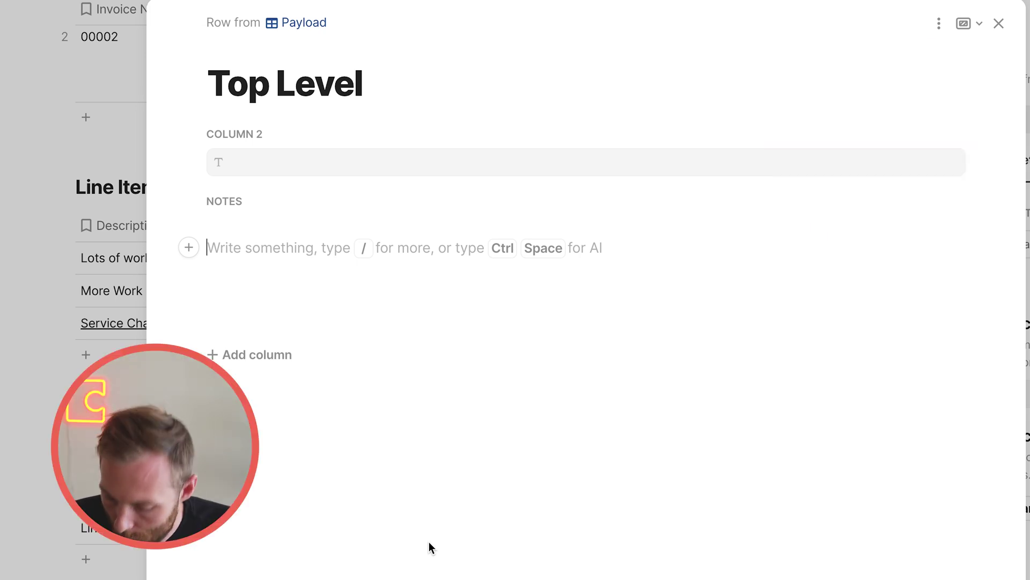
type("/cod")
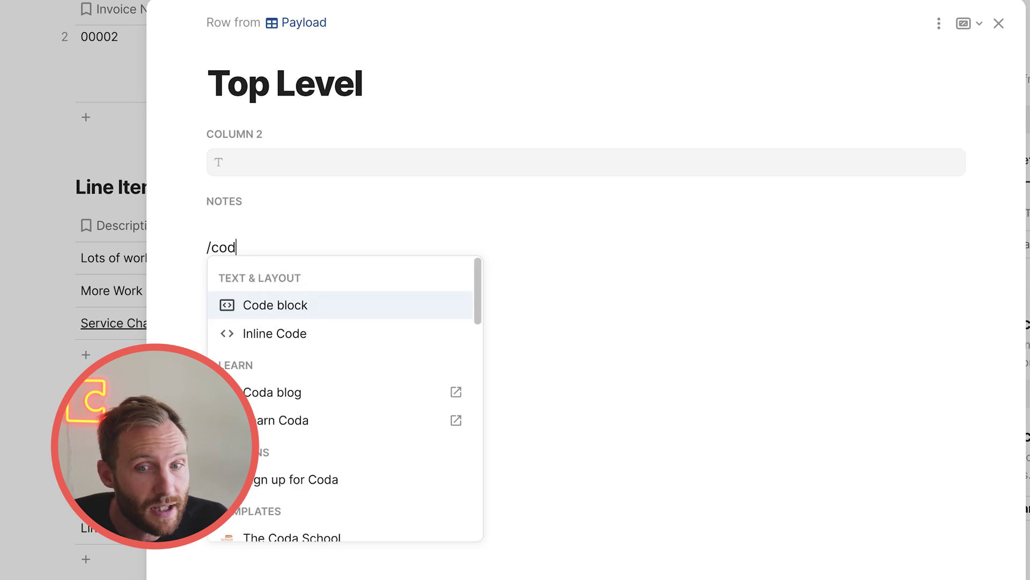
key("Return")
type("{")
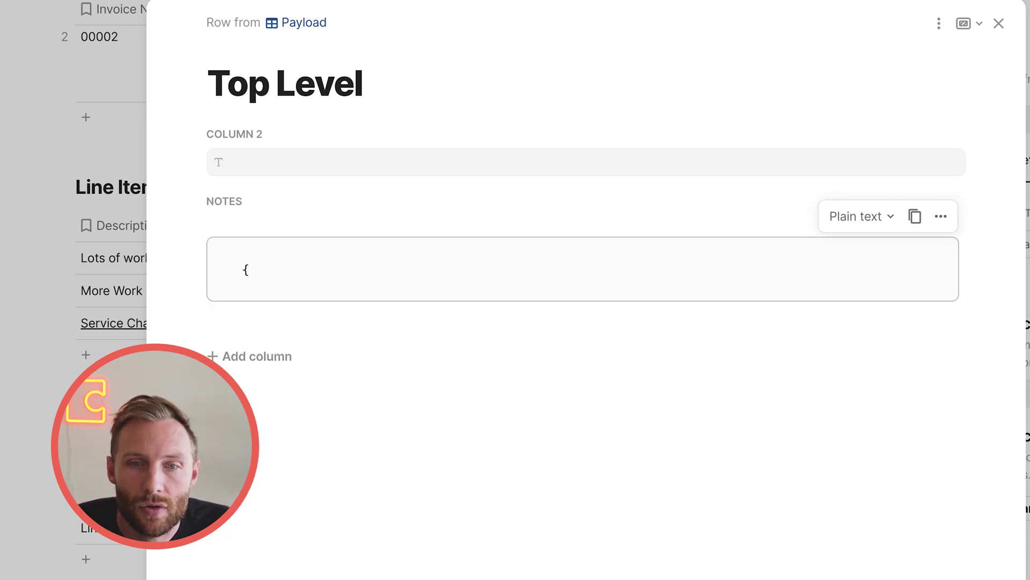
key("Return")
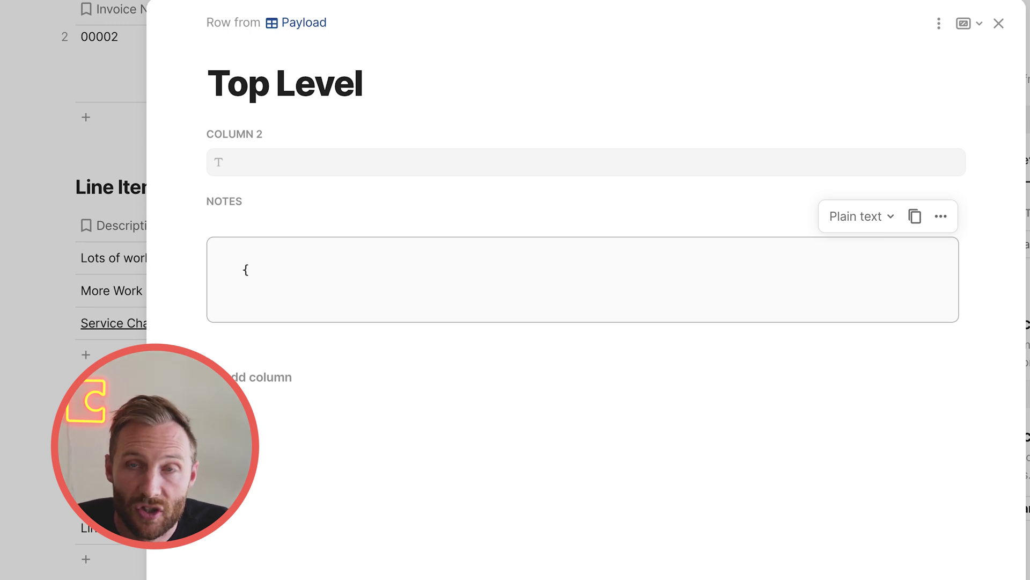
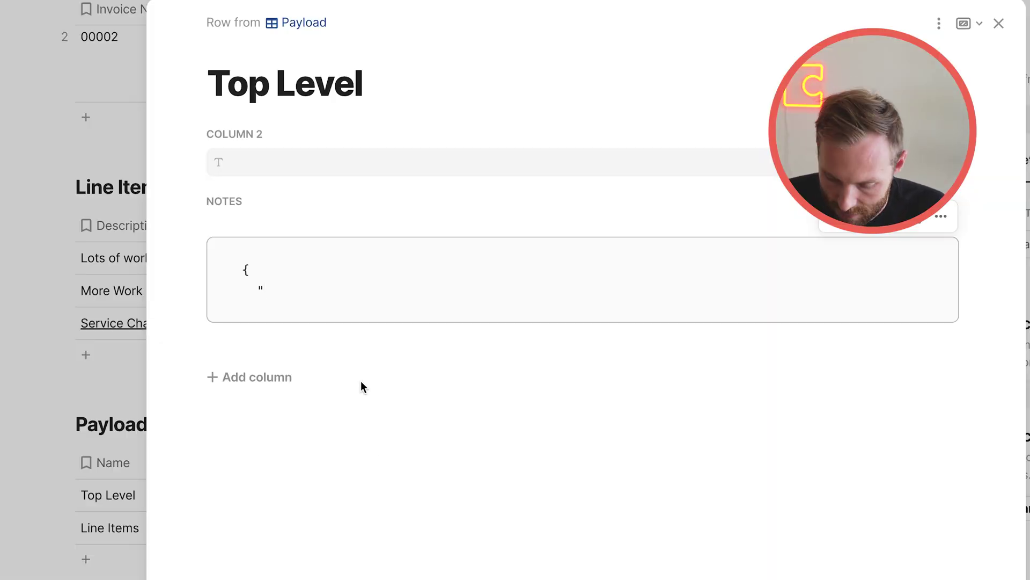
Step: Write the first JSON line in the code block as "inv_num": "{1}", including the trailing comma
type("in")
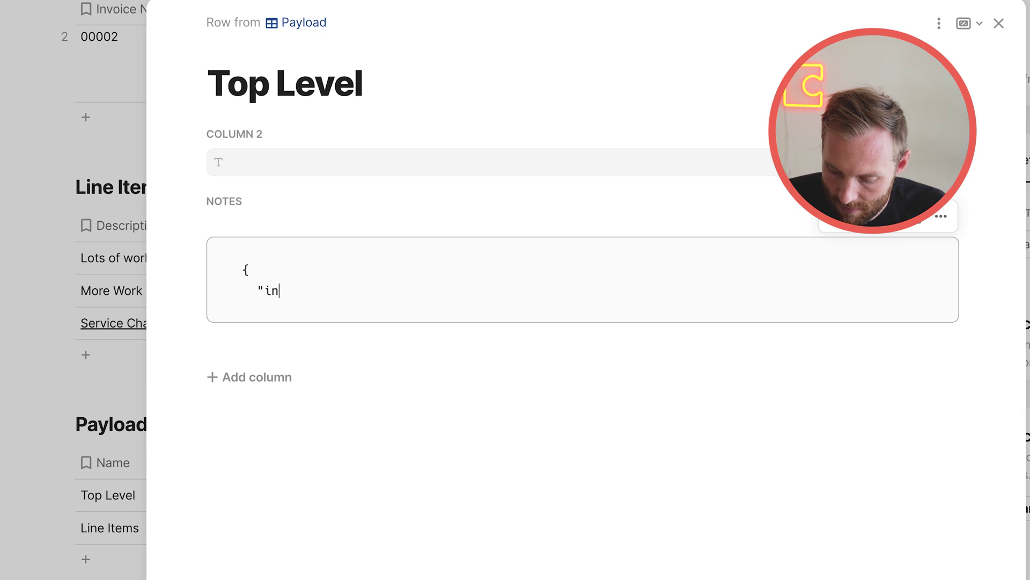
type("v_num")
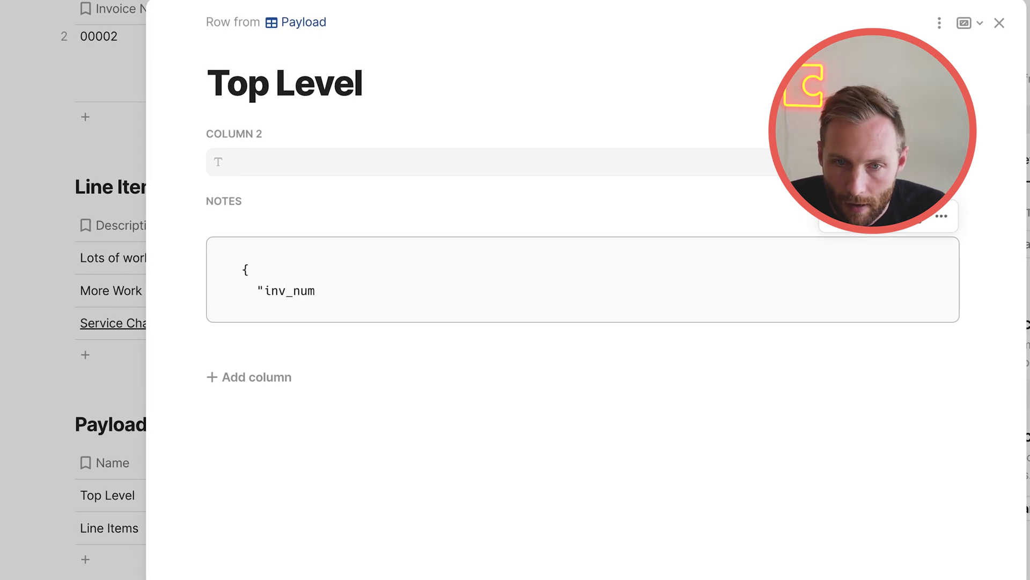
type("\": ")
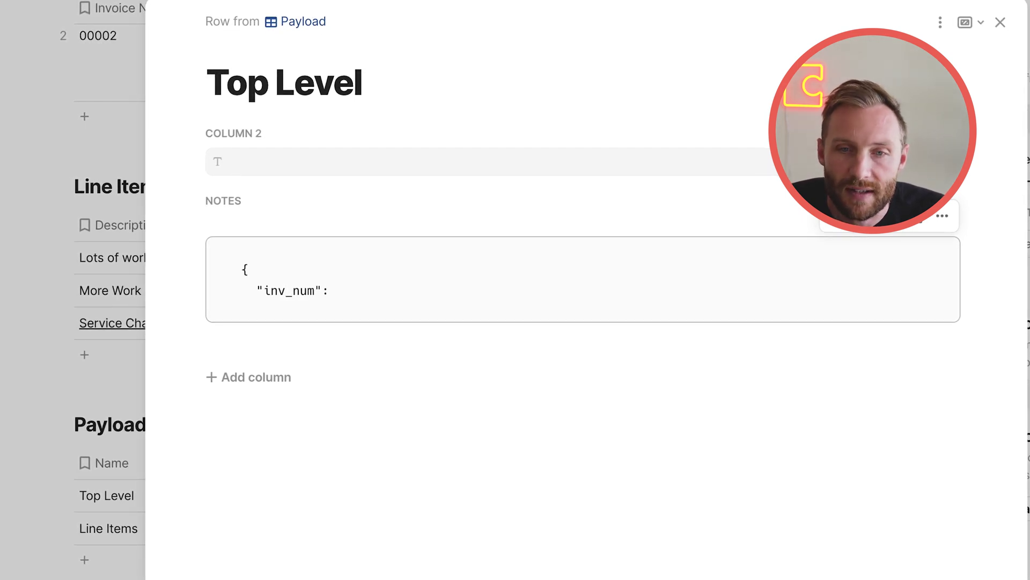
type("\"{")
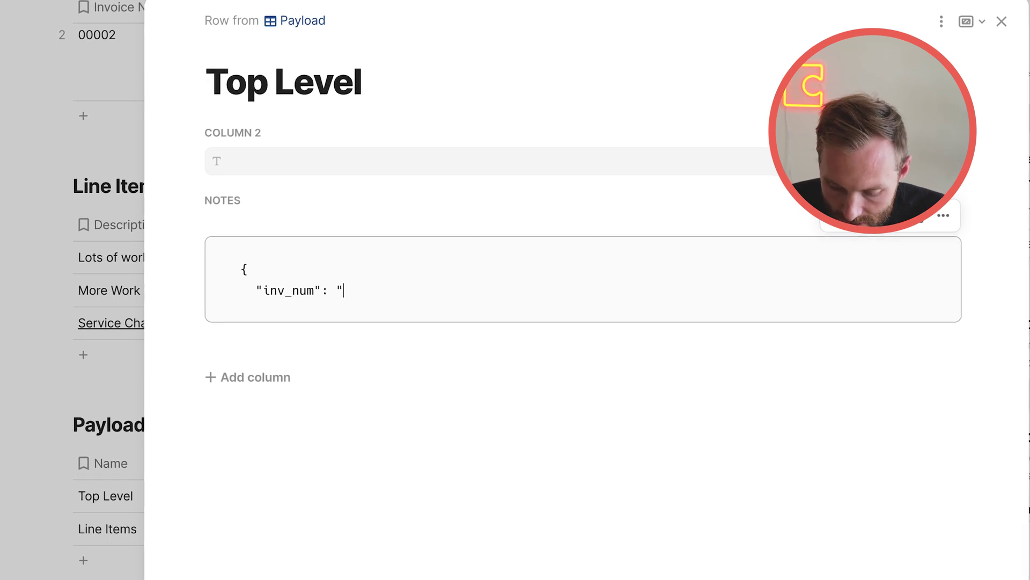
type("1}")
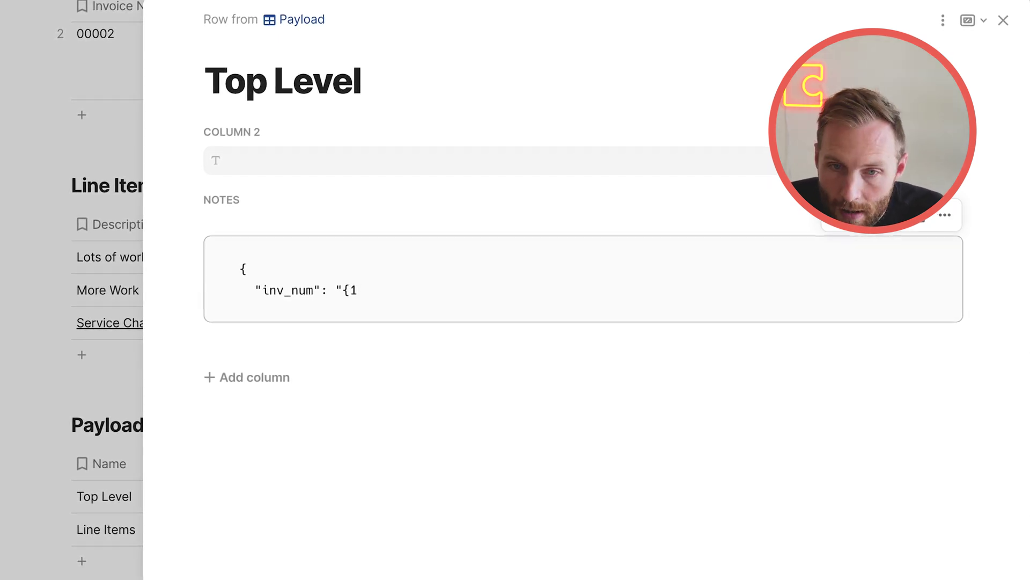
type("\",")
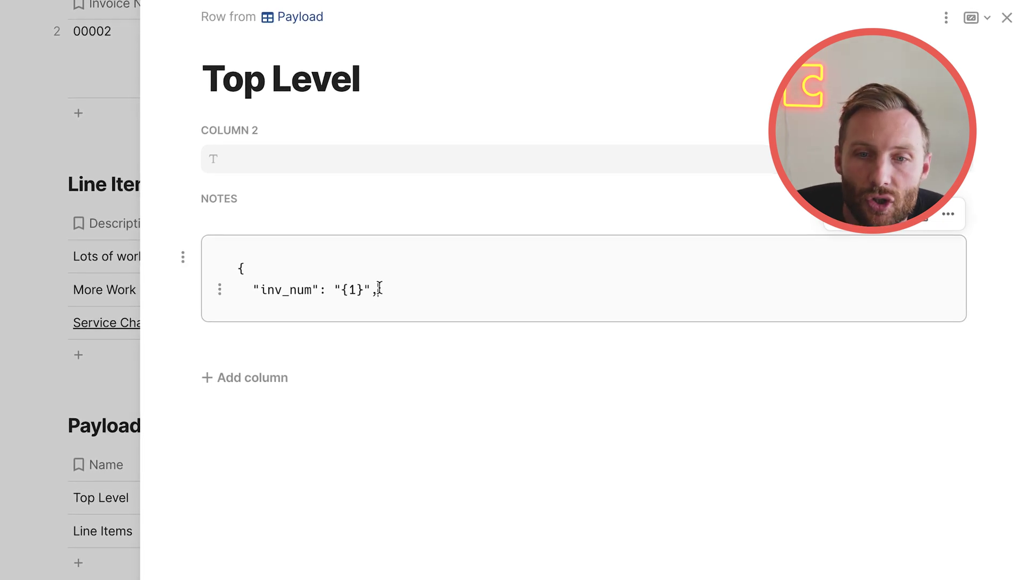
Step: Add three copies of the inv_num line below it, drop the last copy's comma and close the JSON with a curly brace
left_click_drag(379, 290, 254, 285)
key("ctrl+c")
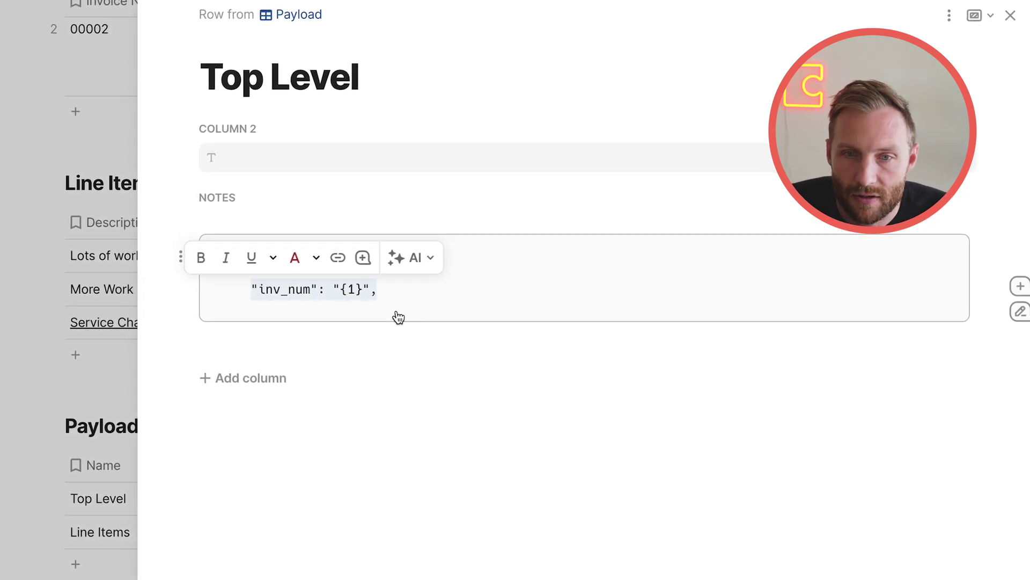
left_click(395, 293)
key("Return")
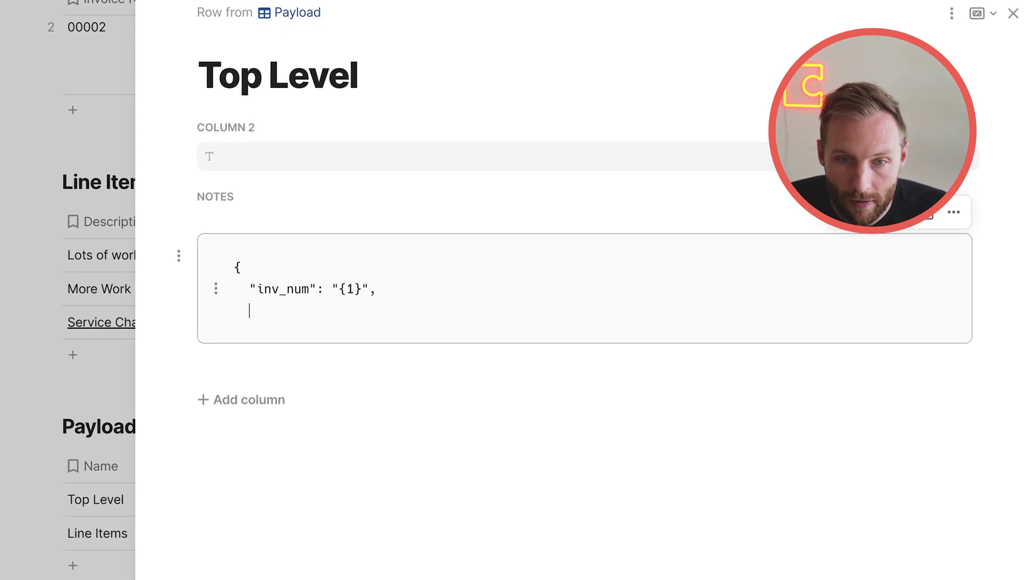
key("ctrl+v")
key("Return")
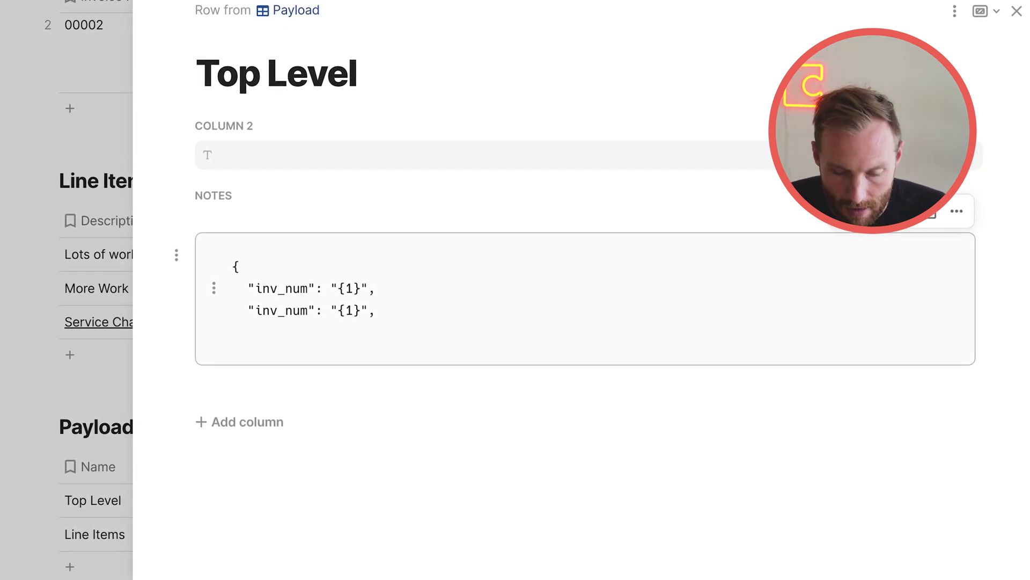
key("ctrl+v")
key("Return")
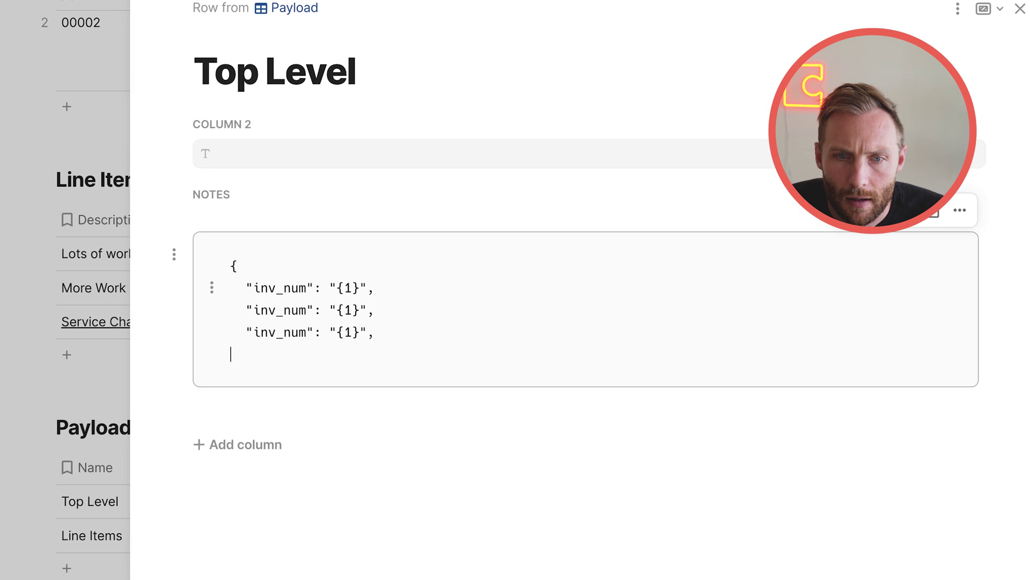
key("ctrl+v")
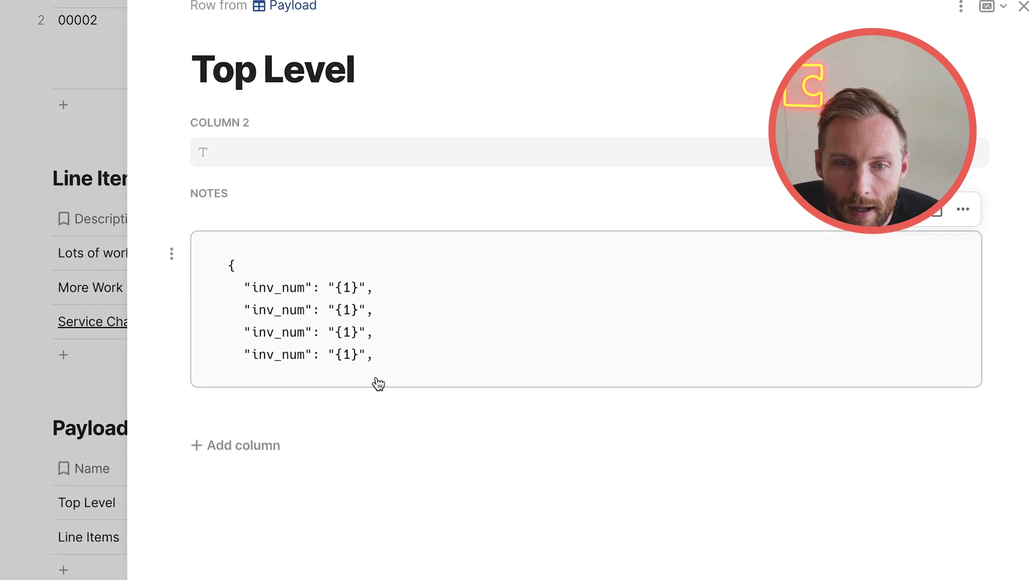
key("BackSpace")
key("Return")
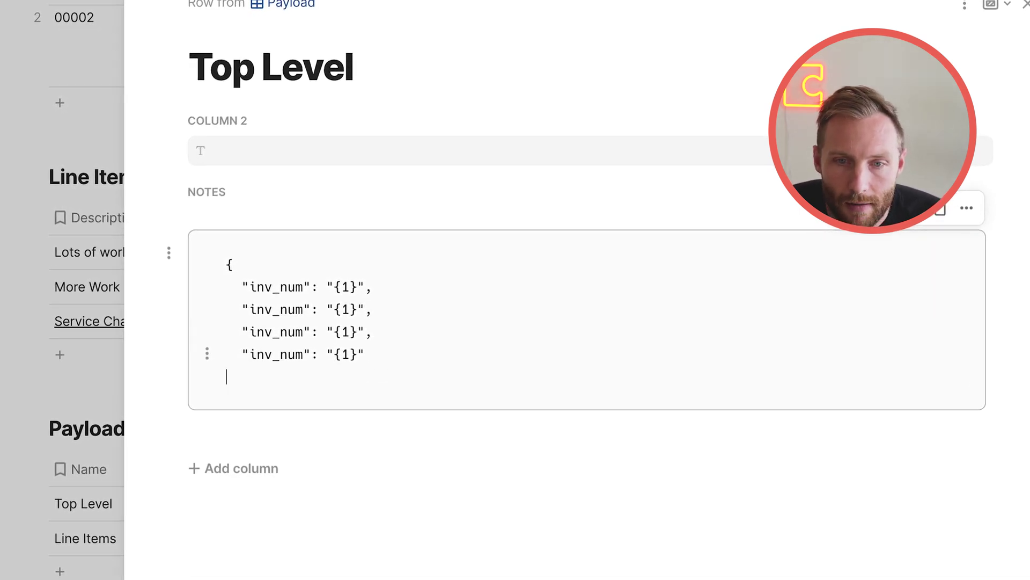
type("}")
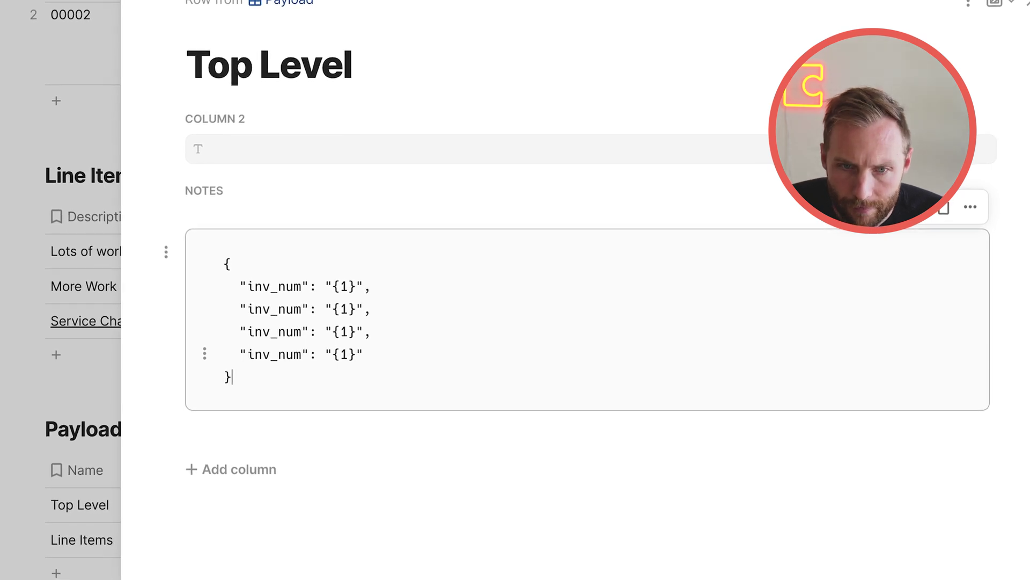
Step: Change the lower three lines' placeholders to {2}, {3} and {4} and their keys to client_details, due and total
left_click(395, 356)
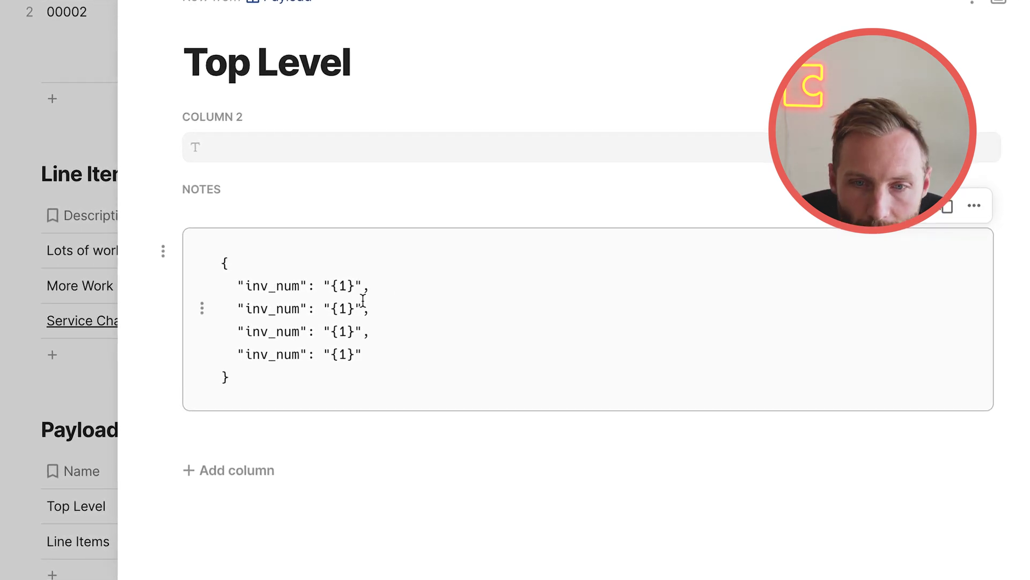
double_click(240, 286)
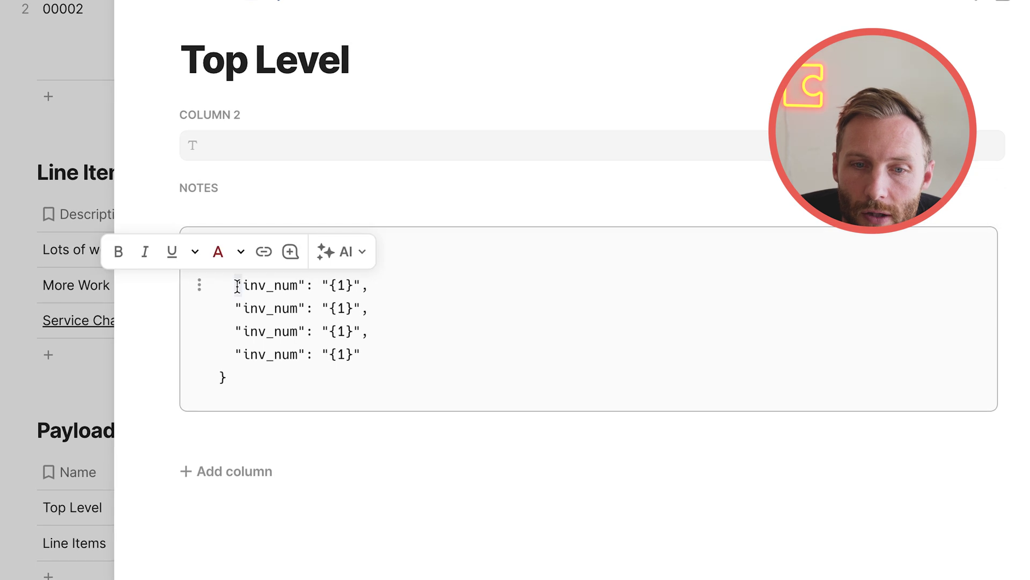
left_click_drag(241, 284, 301, 292)
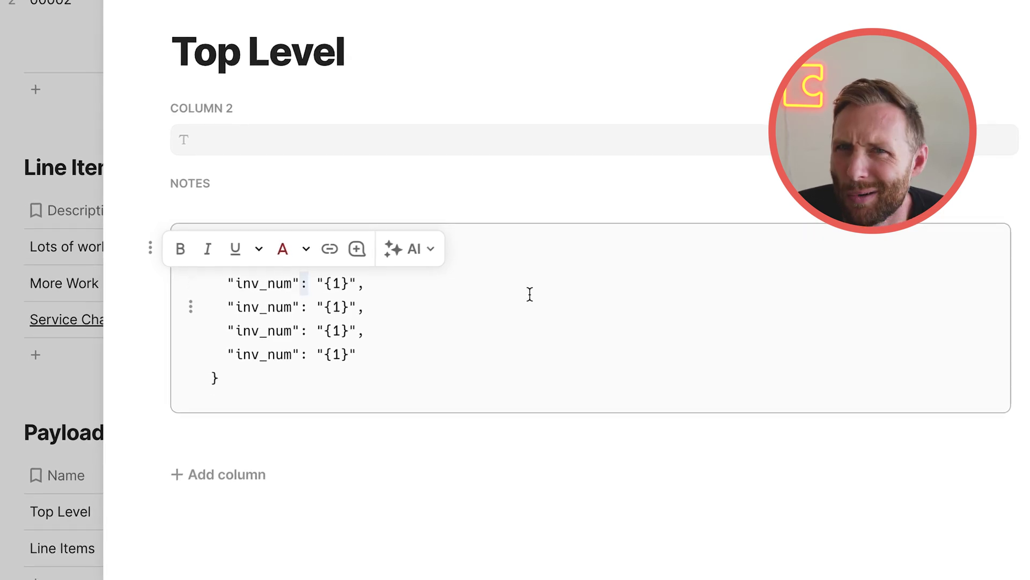
left_click(349, 283)
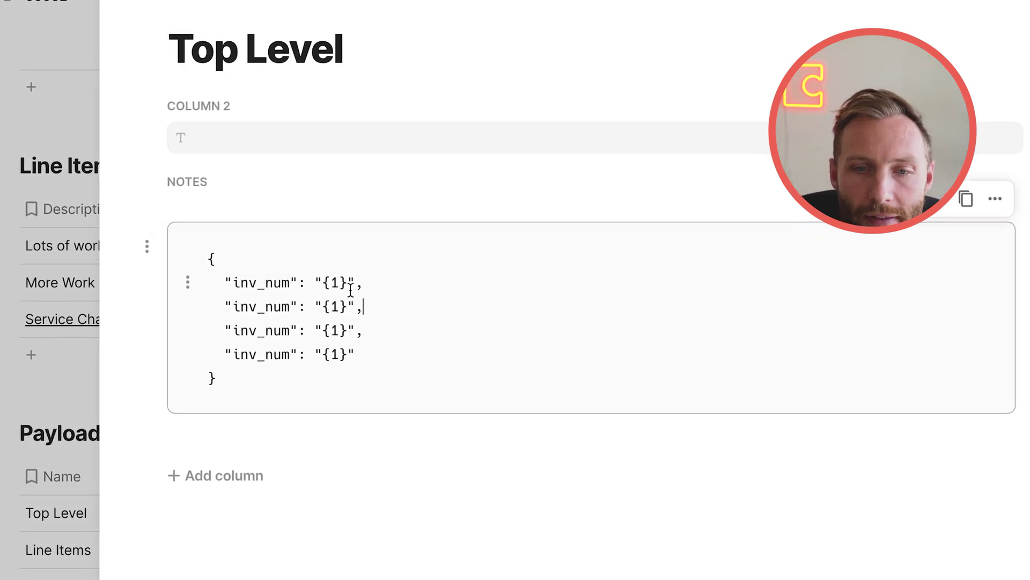
double_click(334, 305)
type("2")
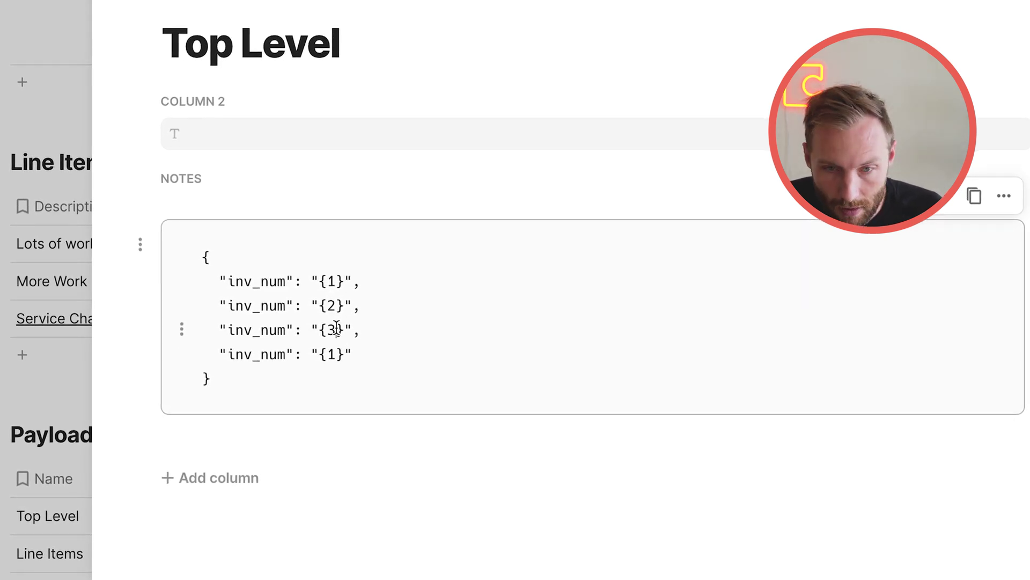
left_click(340, 354)
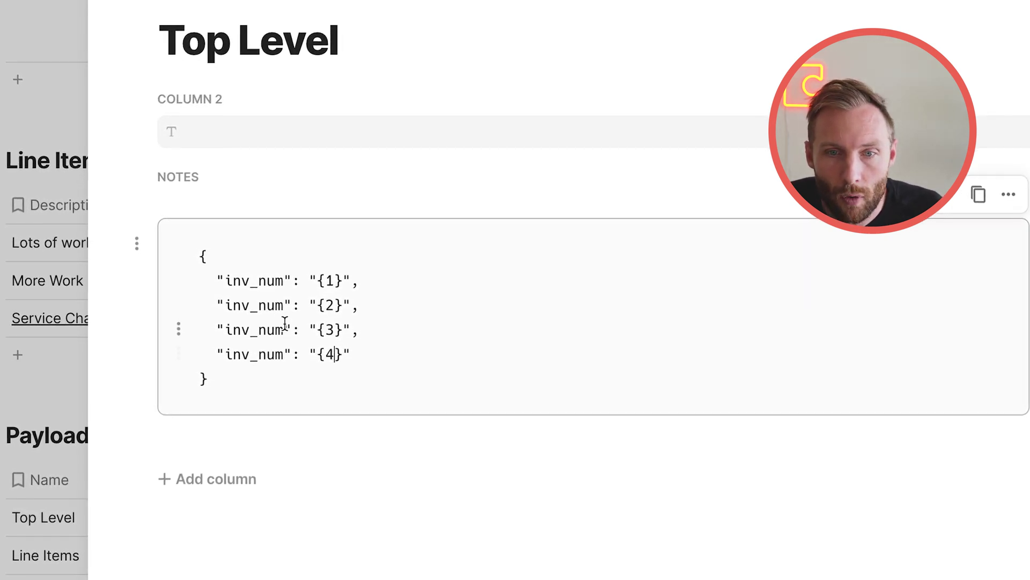
type("client")
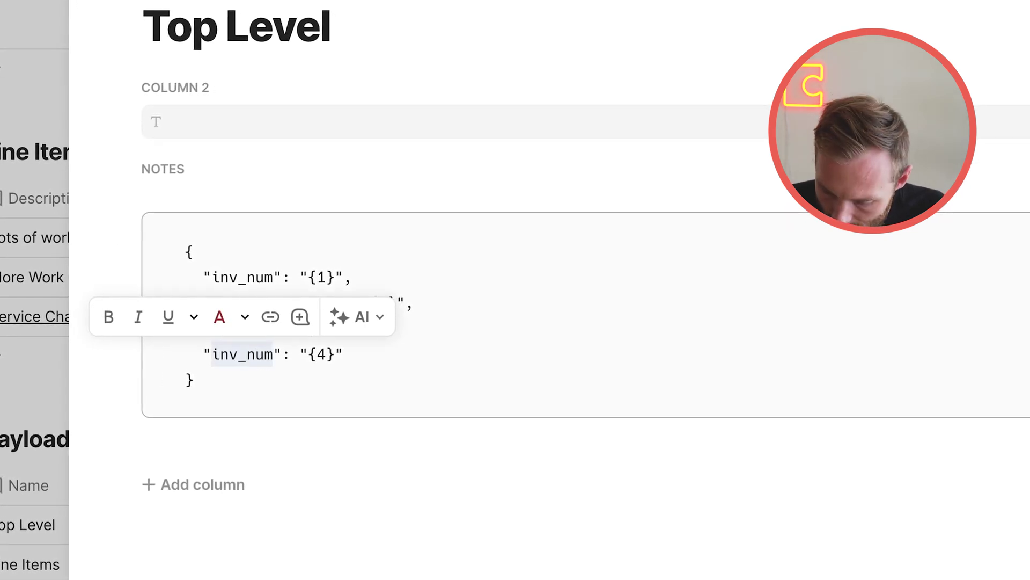
type("l")
Step: Put a comma after the total entry and add the line "line_items": [{5}] below it
left_click(354, 353)
type(",")
key("Return")
type("\"l.in")
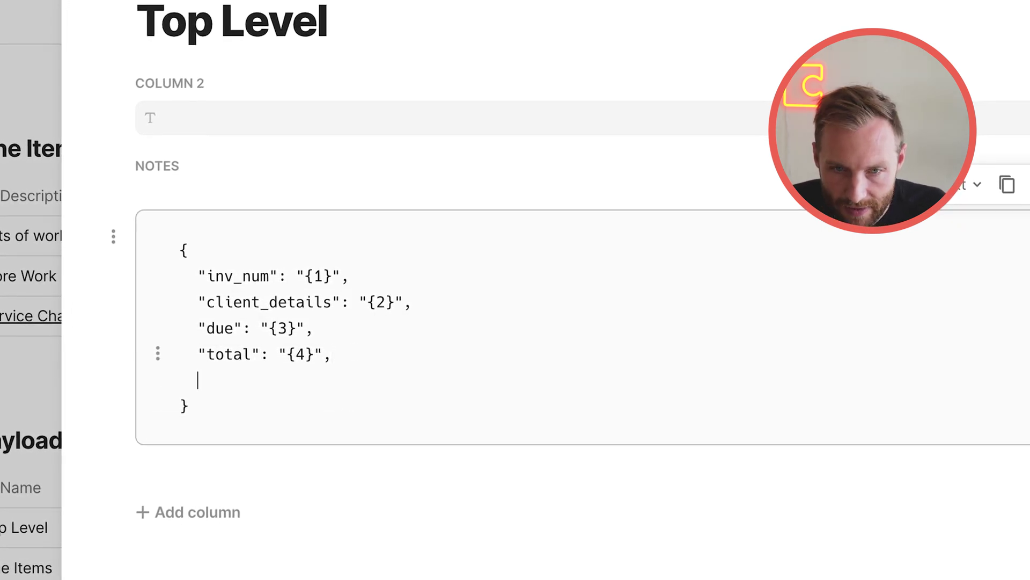
key("BackSpace")
key("BackSpace")
key("BackSpace")
type("ine_items\": ")
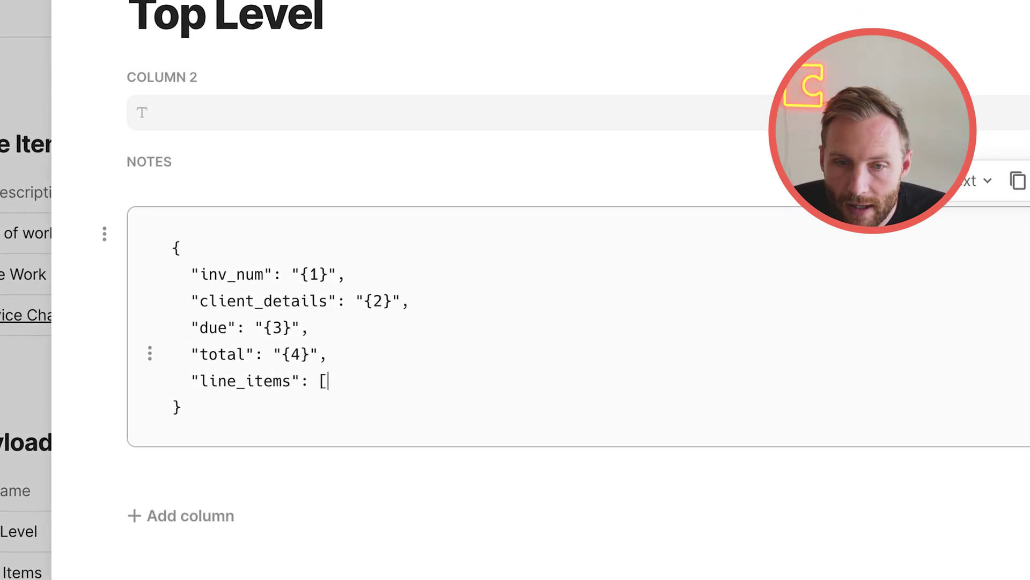
type("[]")
key("Left")
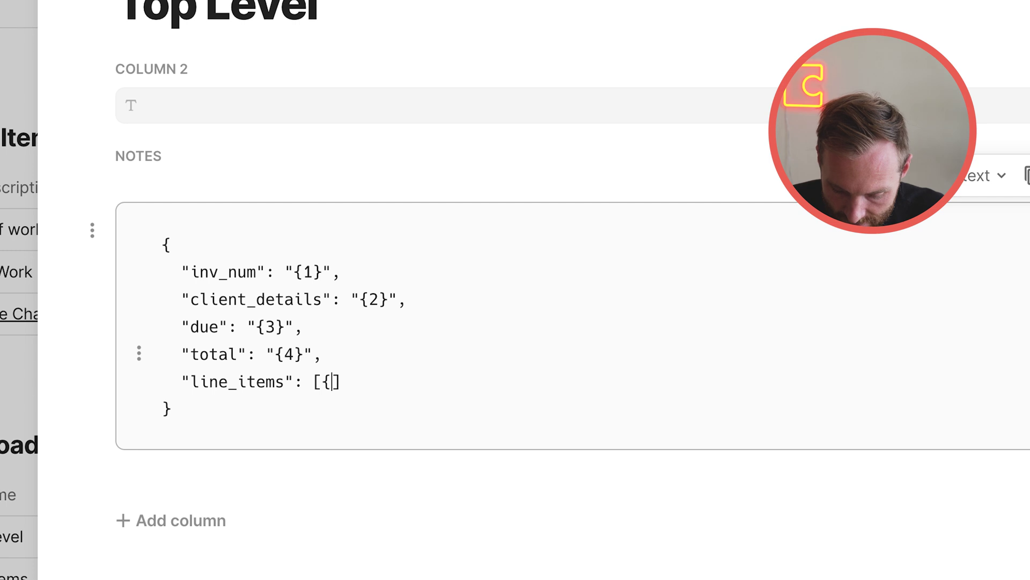
type("}")
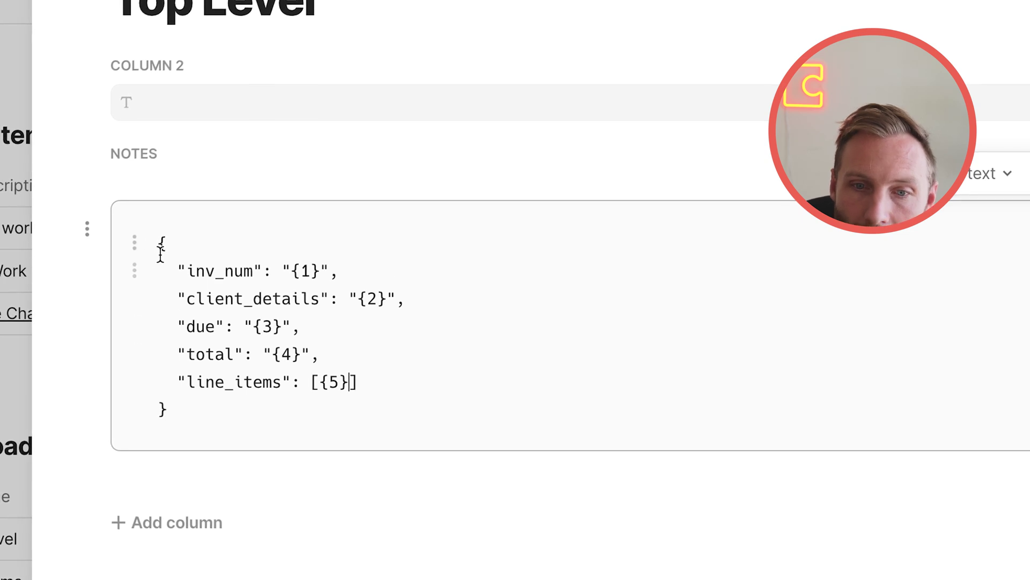
Step: Close the Top Level row's detail view and rename the Payload table's Notes column as Formatted
left_click_drag(172, 400, 141, 239)
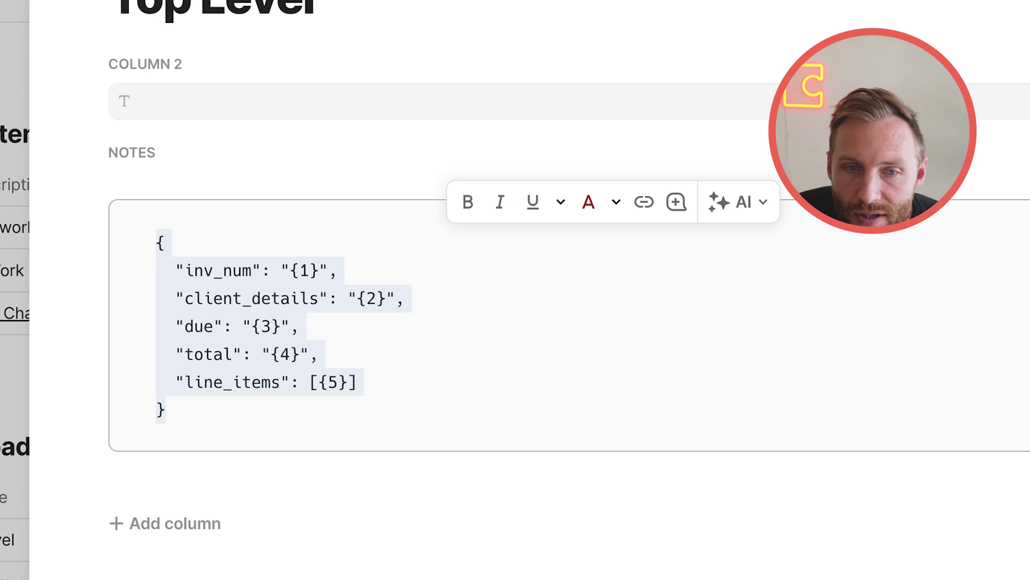
left_click(1020, 101)
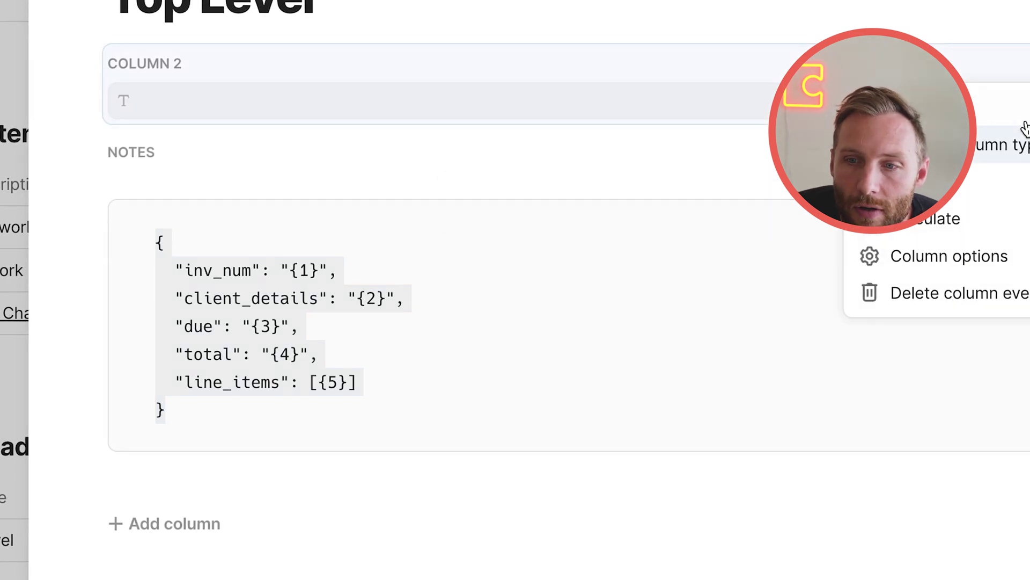
left_click(315, 10)
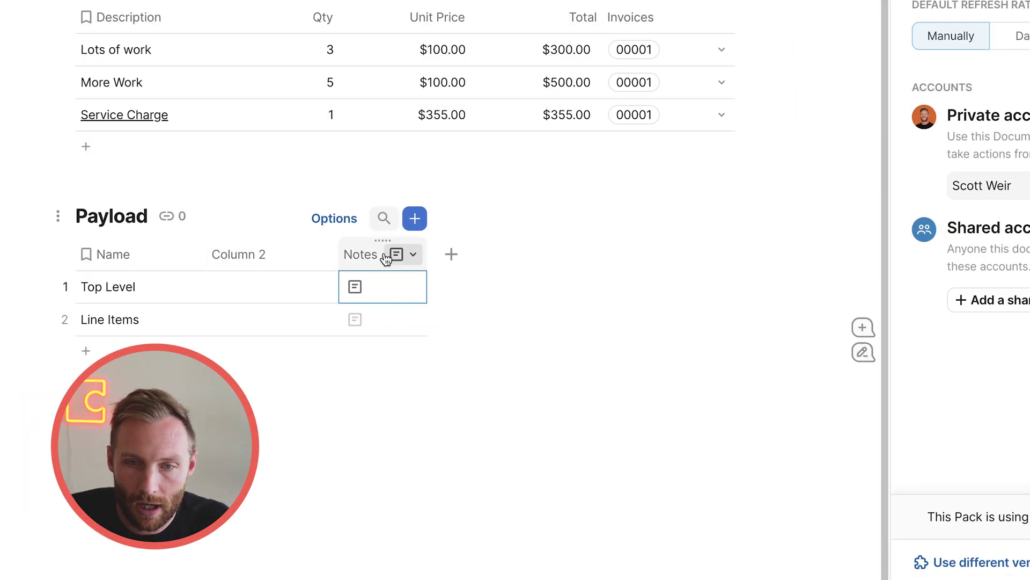
double_click(378, 253)
type("Formatted")
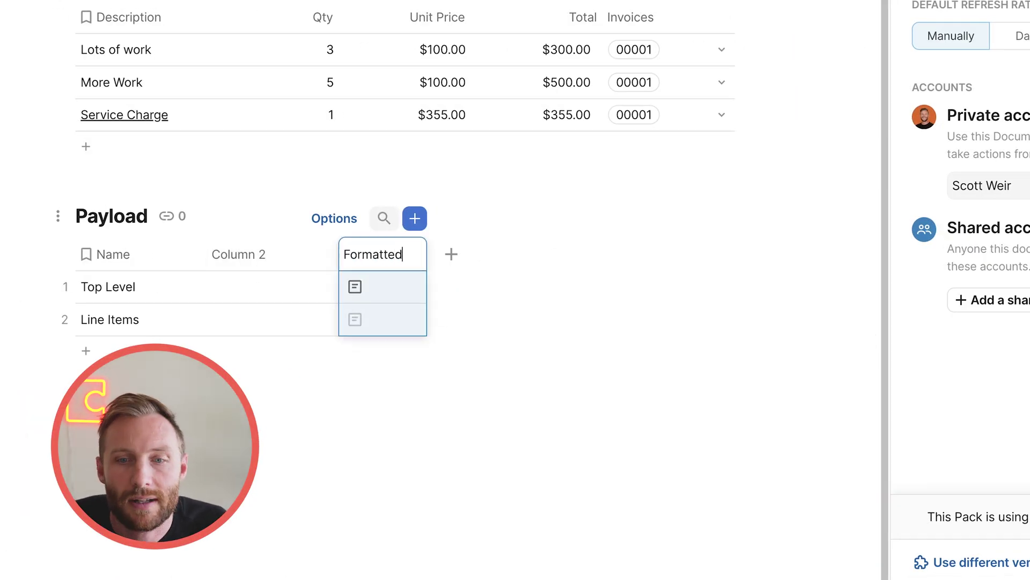
key("Return")
Step: Rename Column 2 of the Payload table as JSON to send
left_click(240, 256)
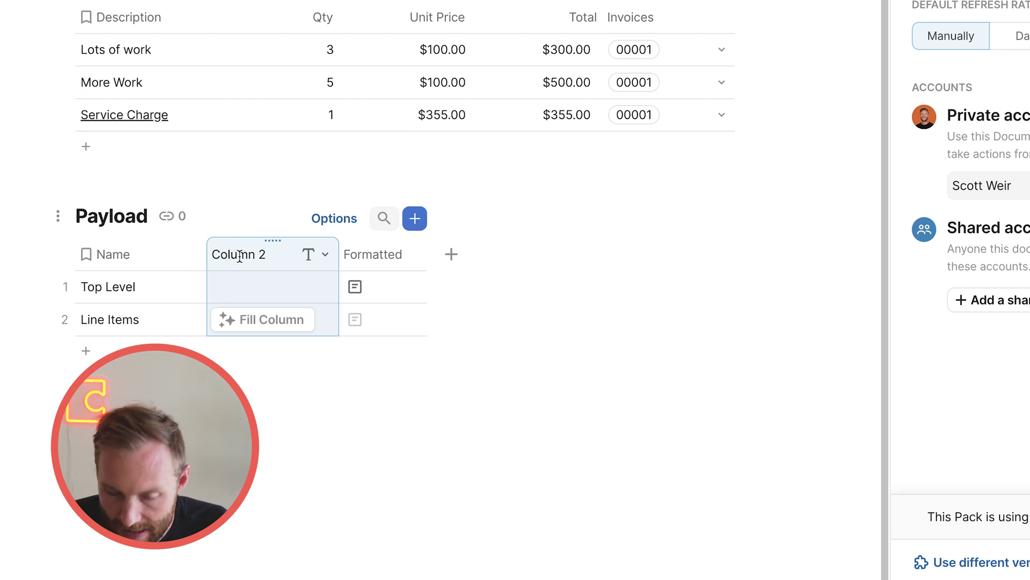
double_click(240, 257)
type("JSON to send")
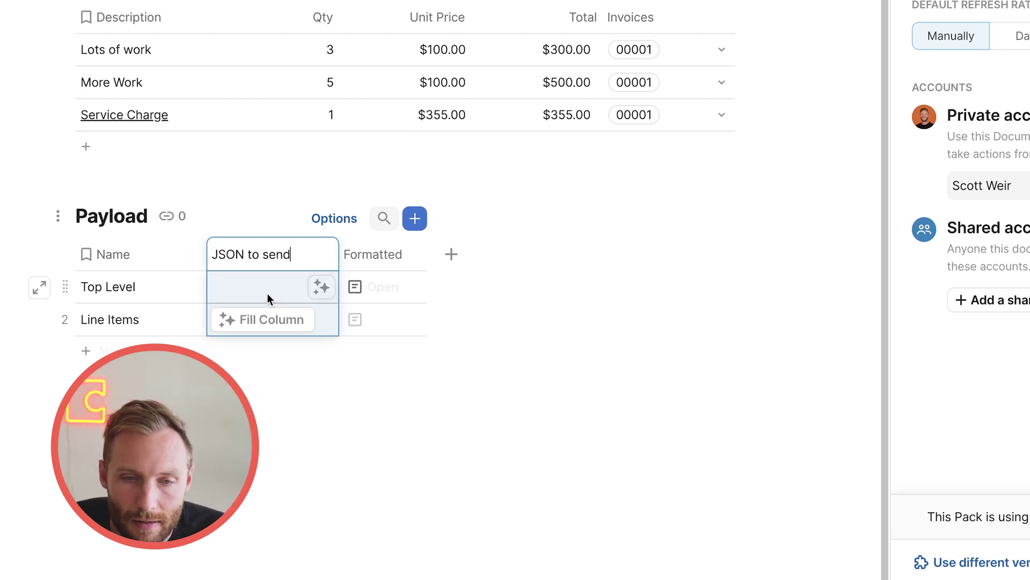
Step: Start a formula for the Payload table's JSON to send column that references the Formatted column
key("Return")
left_click(257, 252)
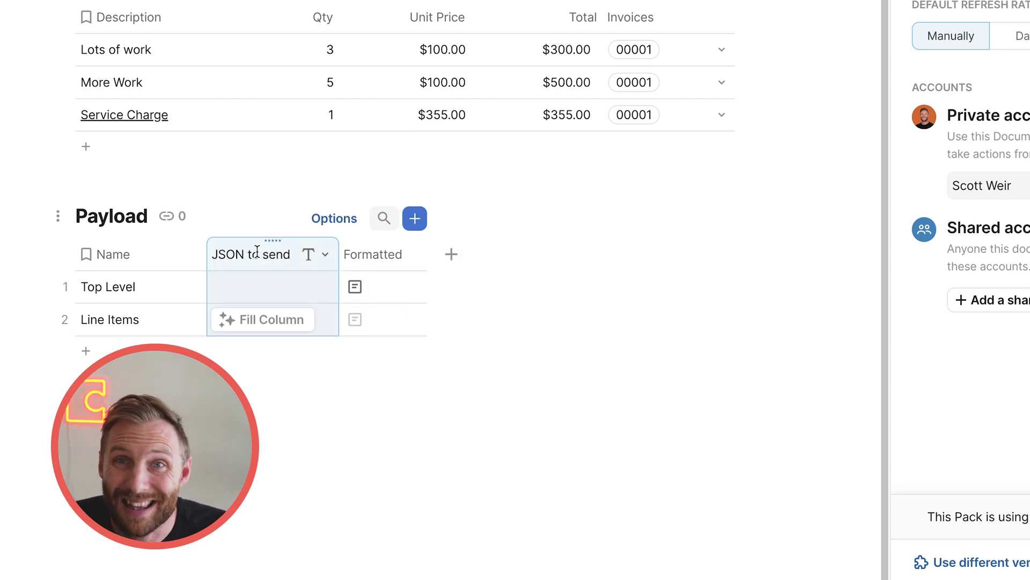
key("equal")
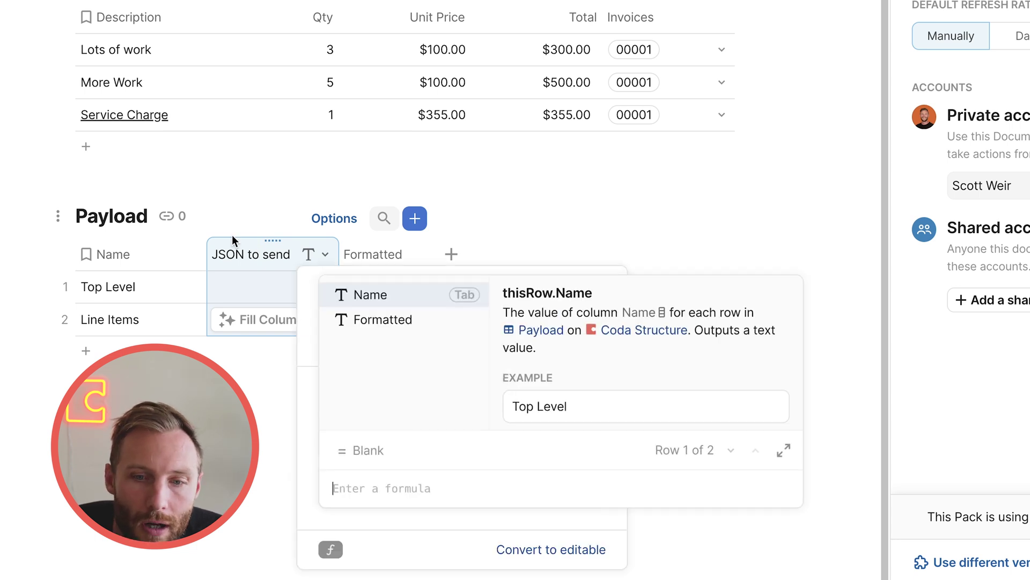
type("formulaMap(,")
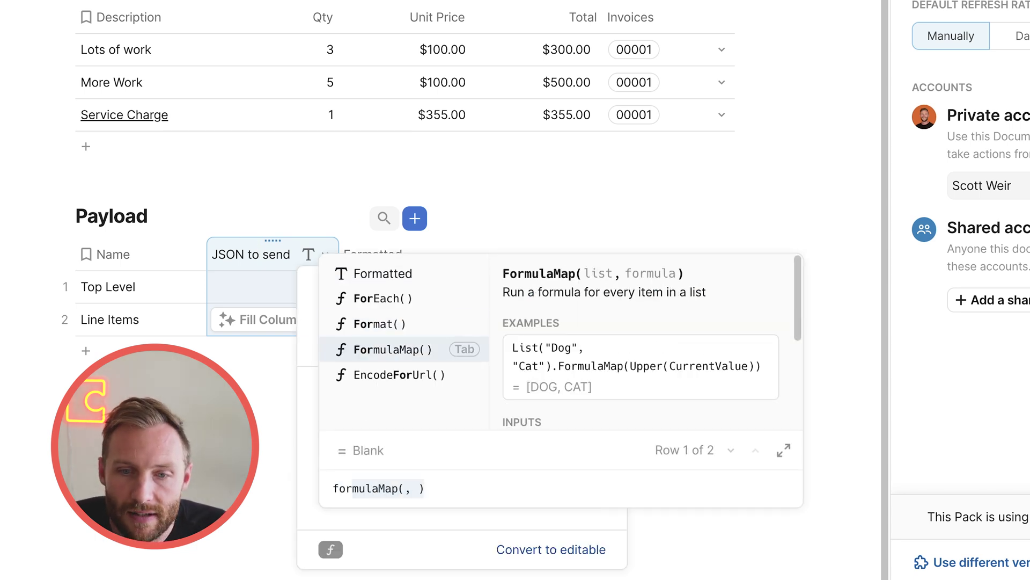
key("Up")
key("Up")
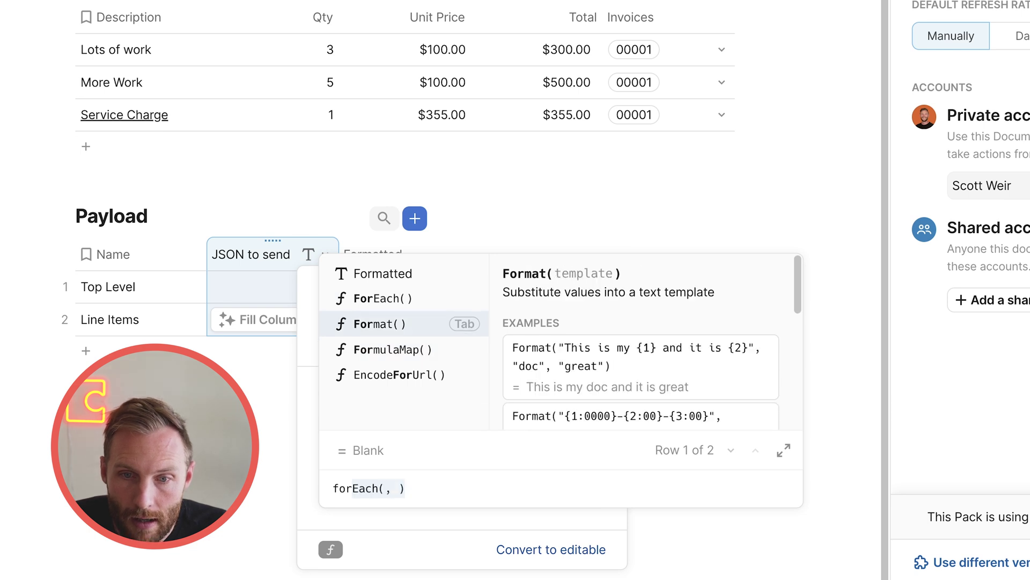
key("Down")
key("Down")
key("Tab")
key("ctrl+a")
type("form")
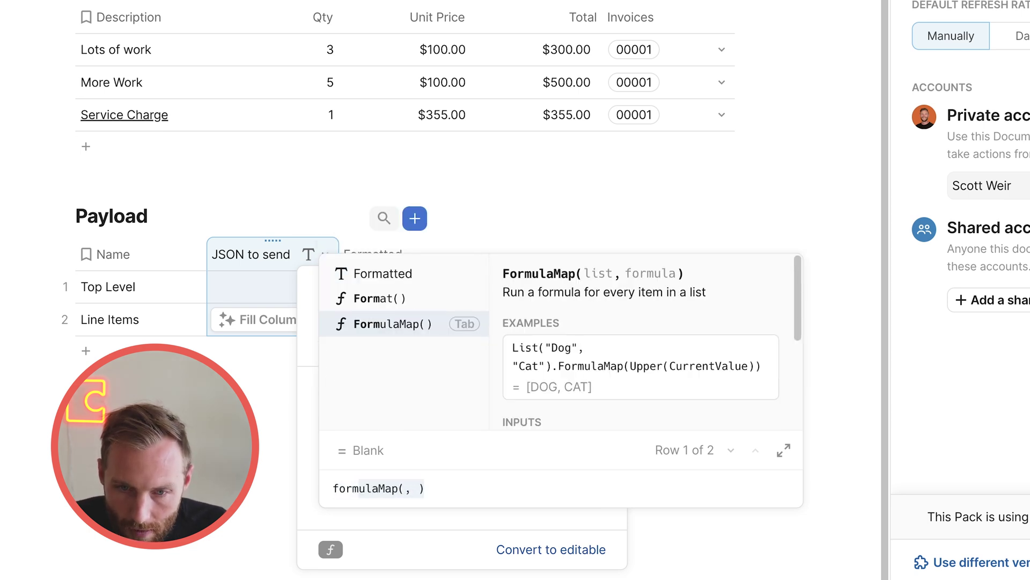
left_click(429, 294)
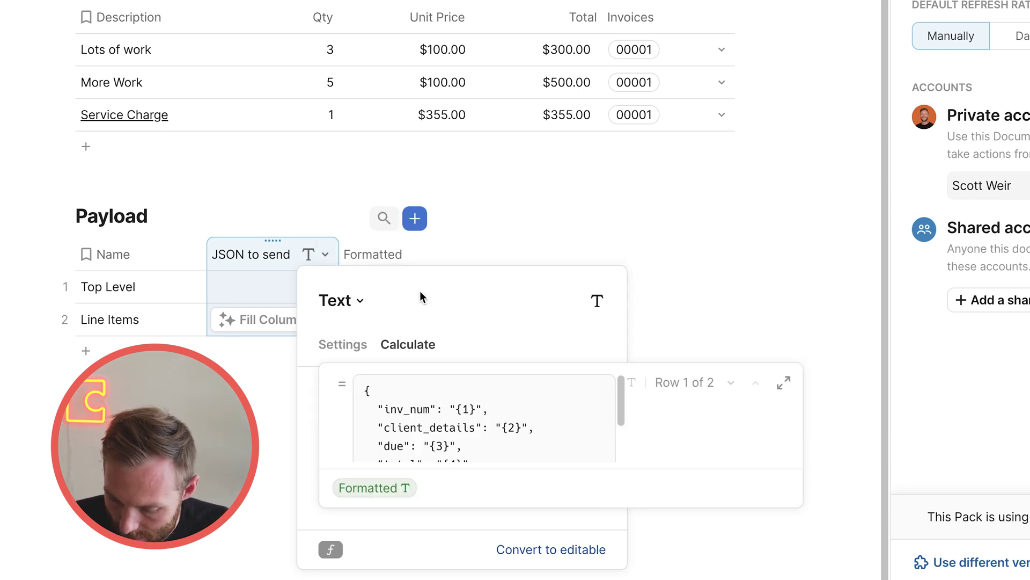
Step: Complete the JSON to send formula with RegexReplace, replacing "\n|\r|\s" with the empty string ""
type(".regexMatch(")
key("Down")
key("Tab")
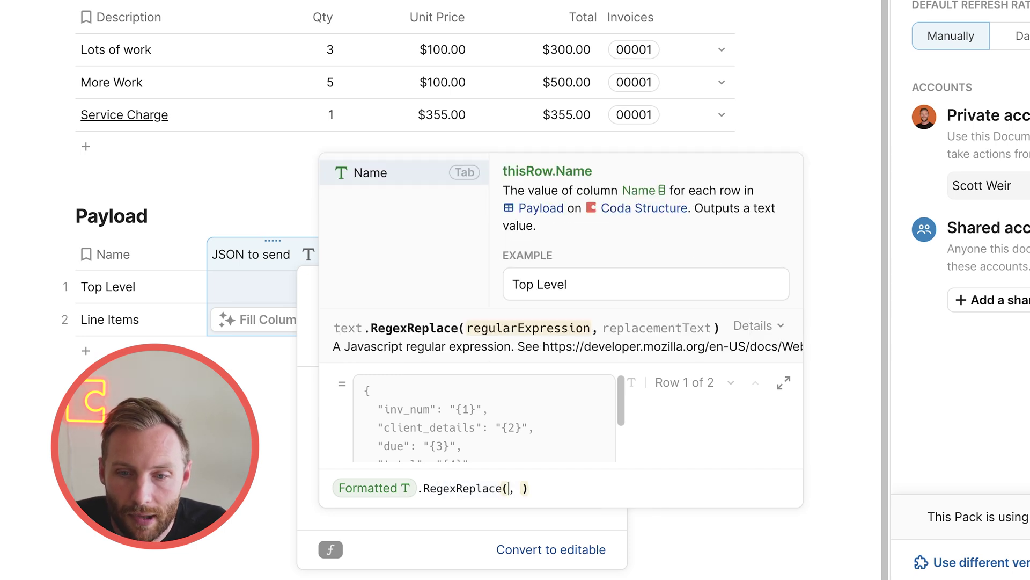
type("\"\\n|\\r")
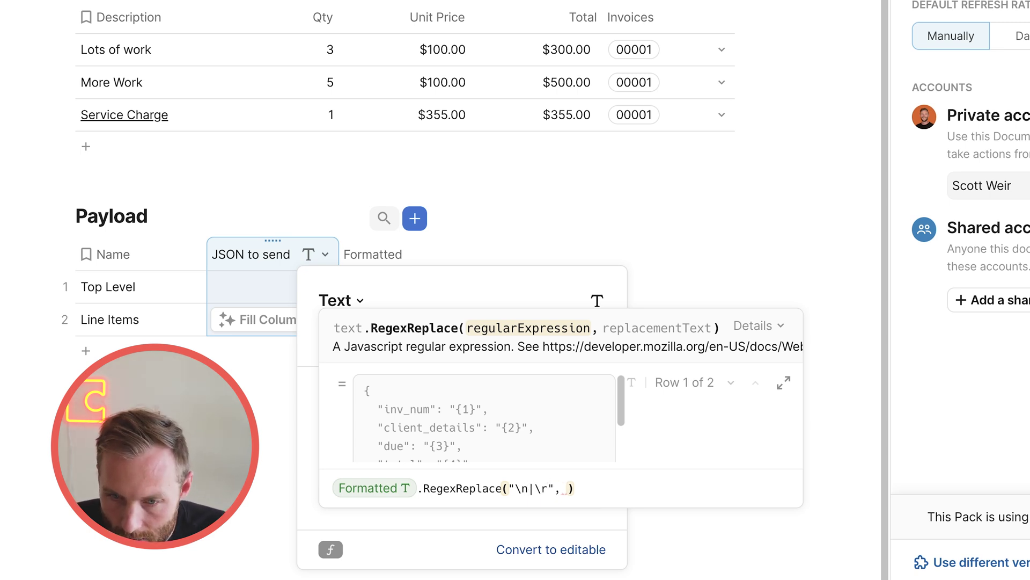
type("\\s")
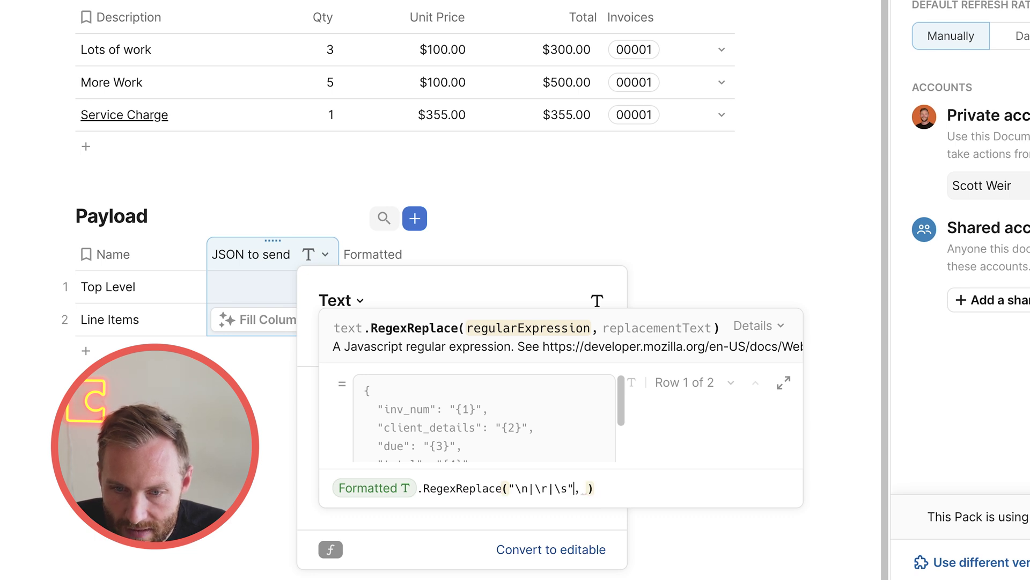
key("Right")
key("Right")
type("\"")
key("Return")
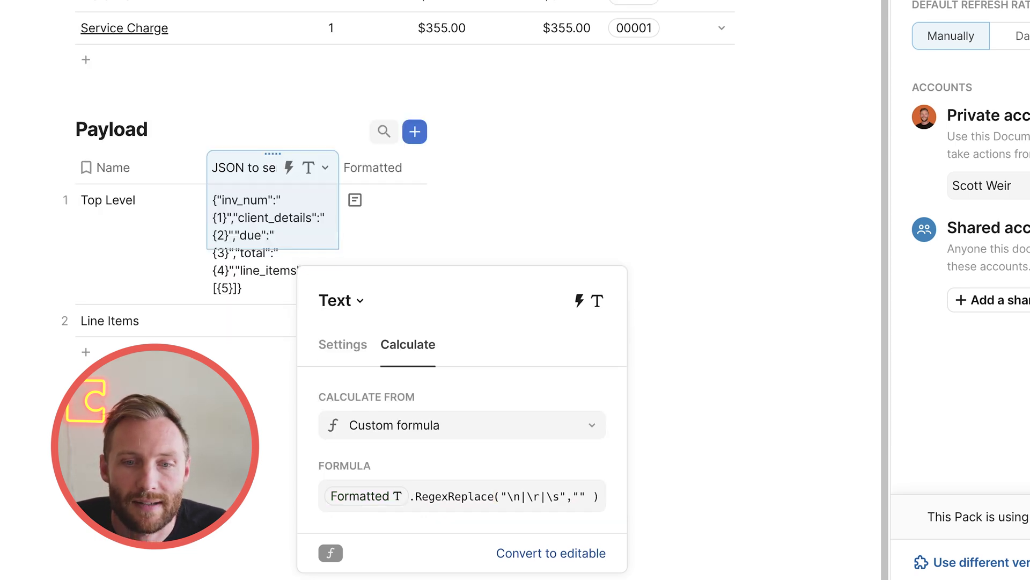
key("Escape")
Step: Widen the Payload table's JSON to send column slightly
left_click(271, 228)
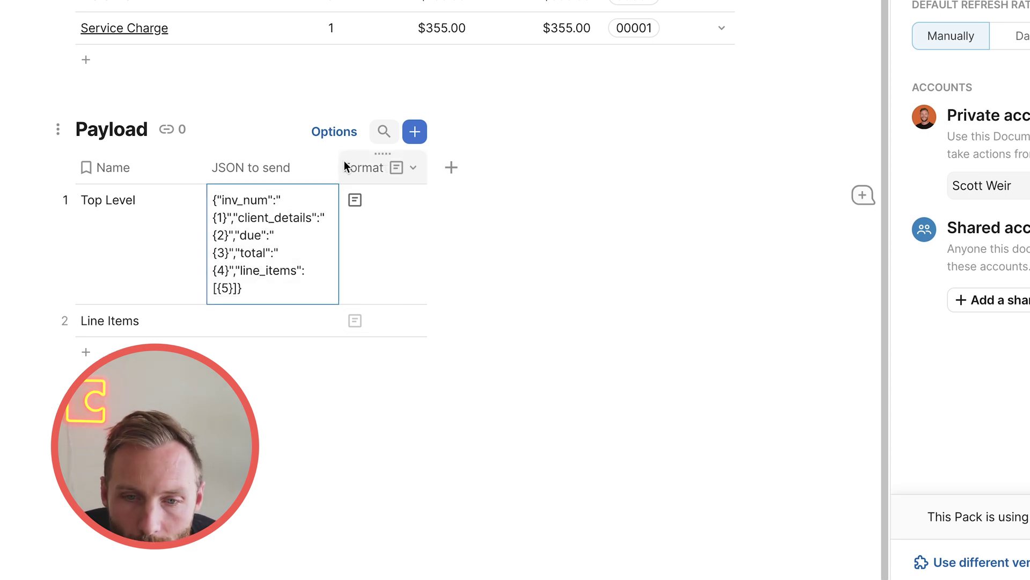
left_click_drag(338, 167, 370, 167)
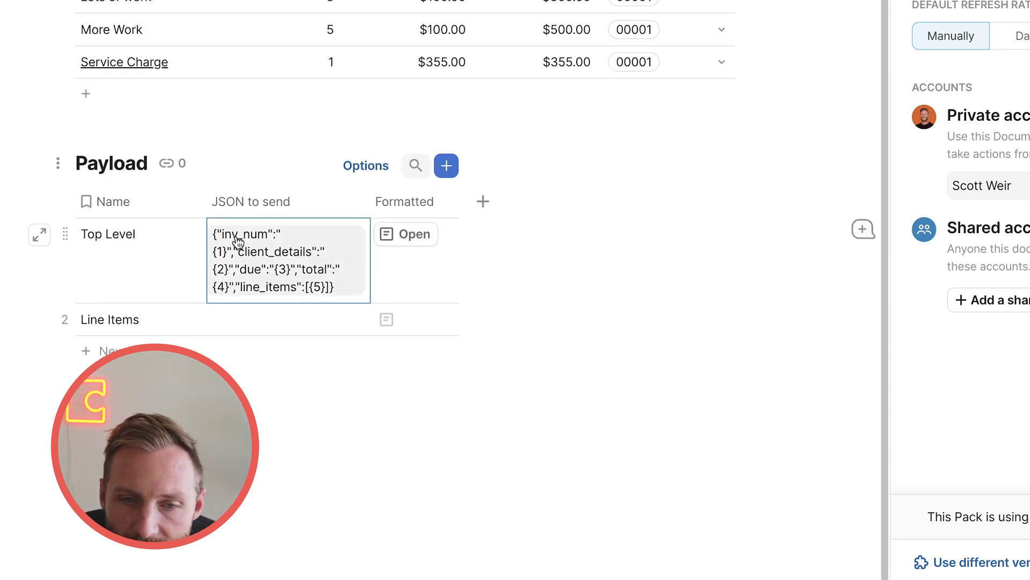
left_click(302, 275)
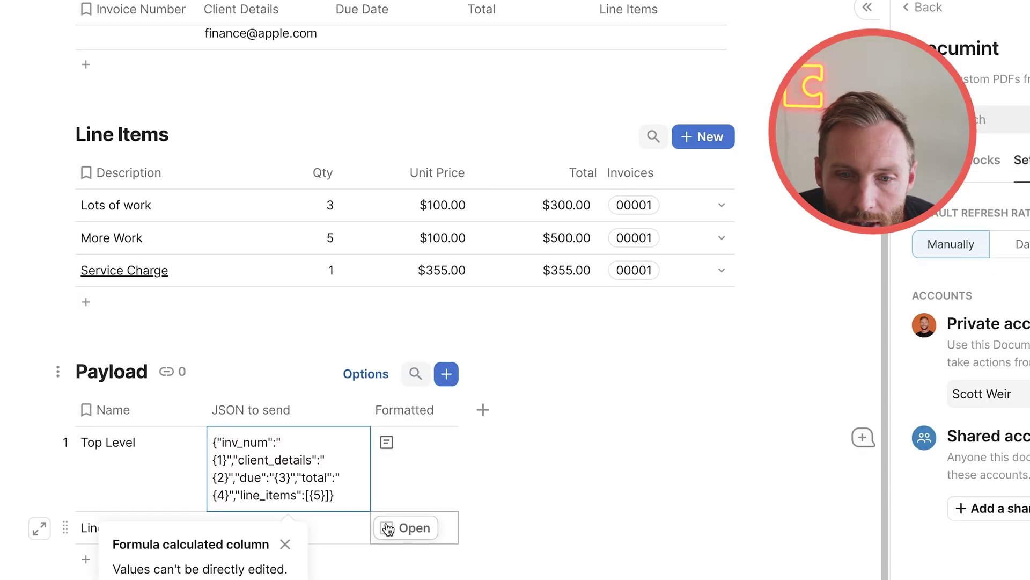
Step: Open the Line Items row's Formatted field and insert a code block beginning with {
left_click(388, 531)
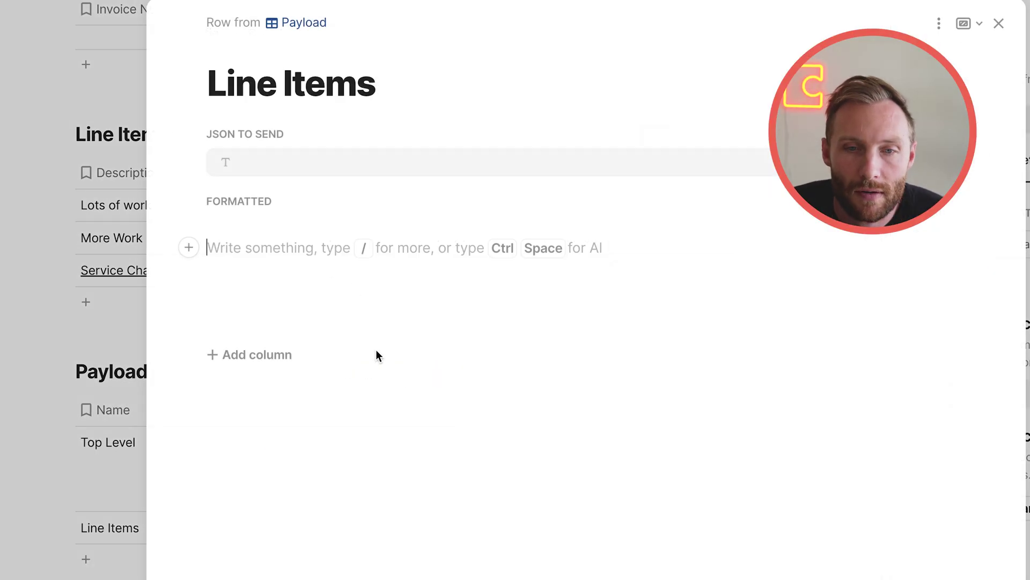
type("/cod")
key("Return")
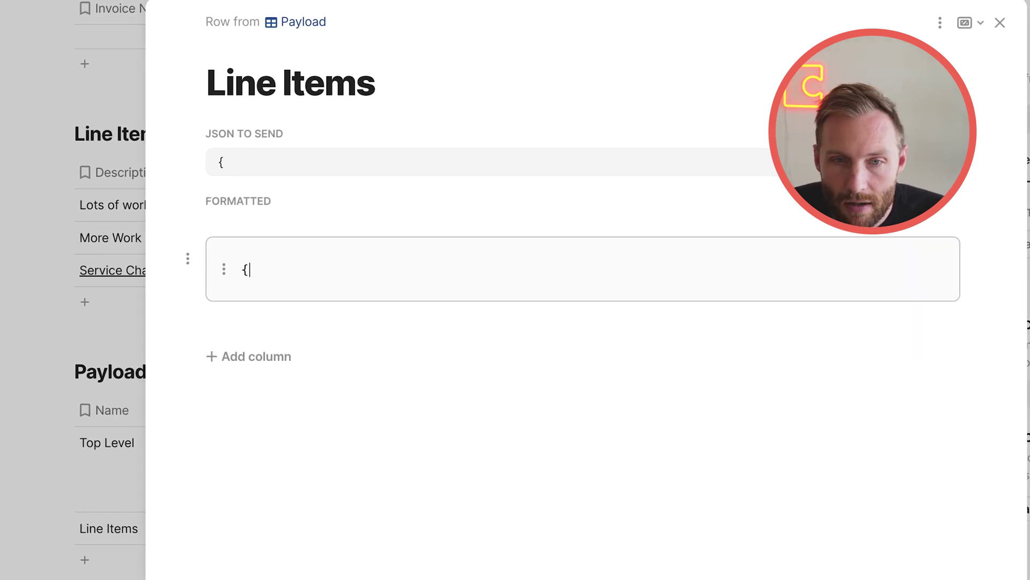
Step: Add the line "desc": "{1}", below the opening brace of the Line Items template
key("Return")
type("\"")
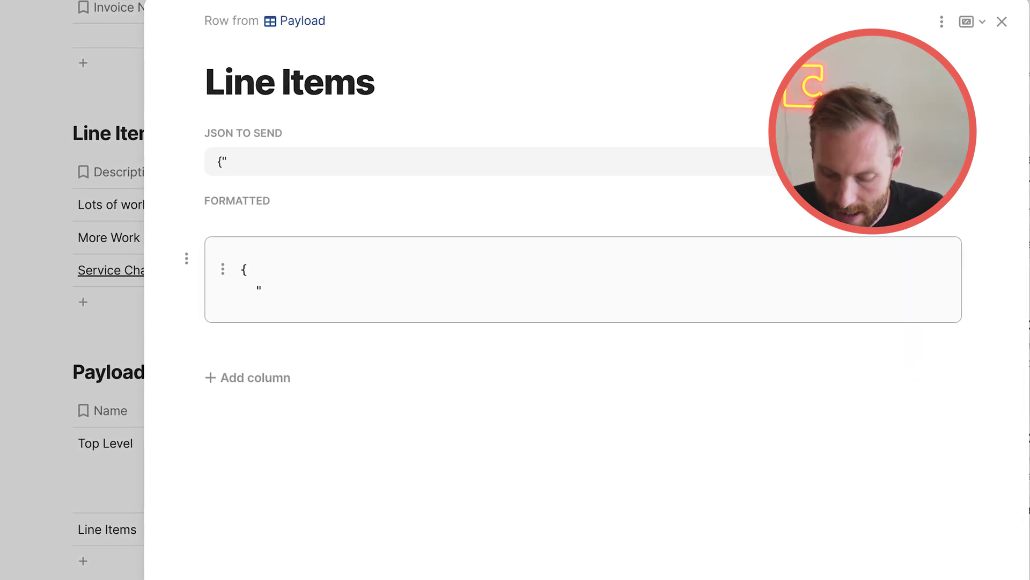
type("desc\": ")
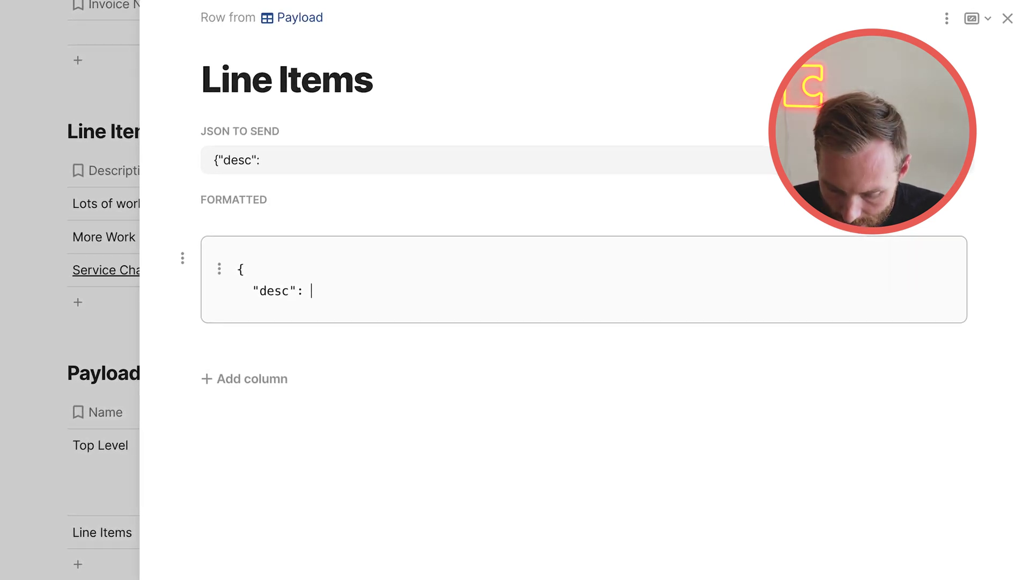
type("\"{1}")
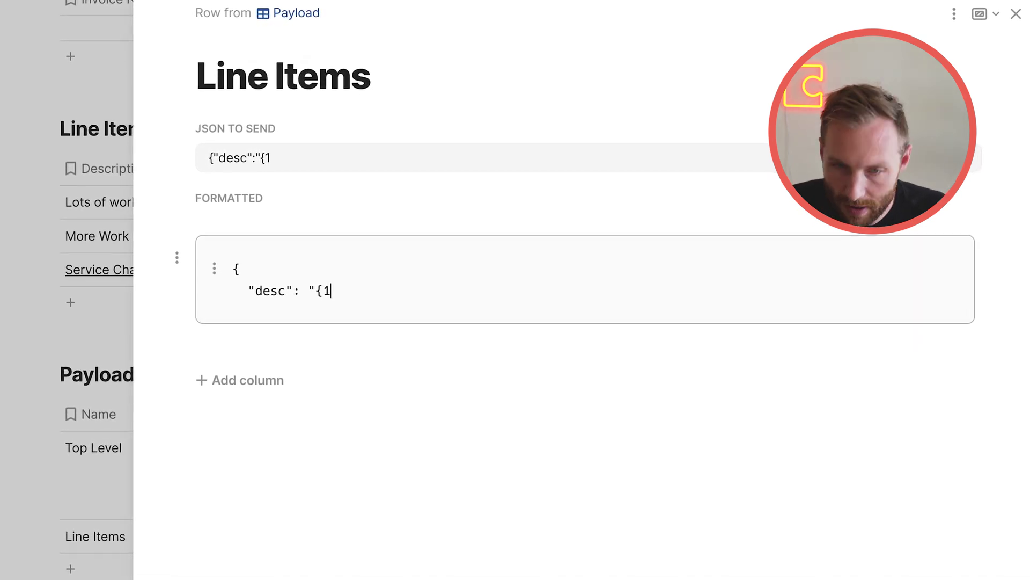
type("\",")
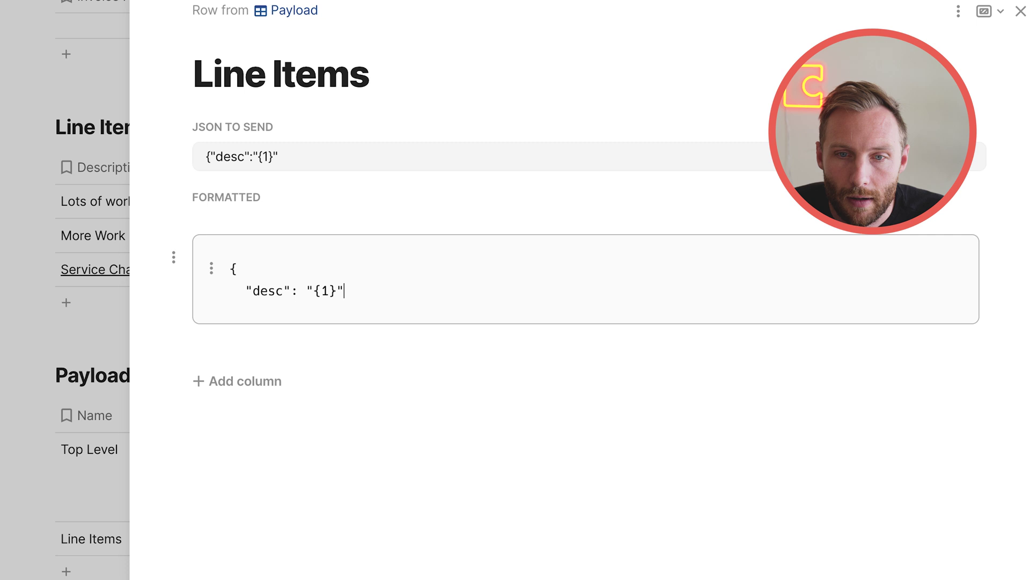
key("Return")
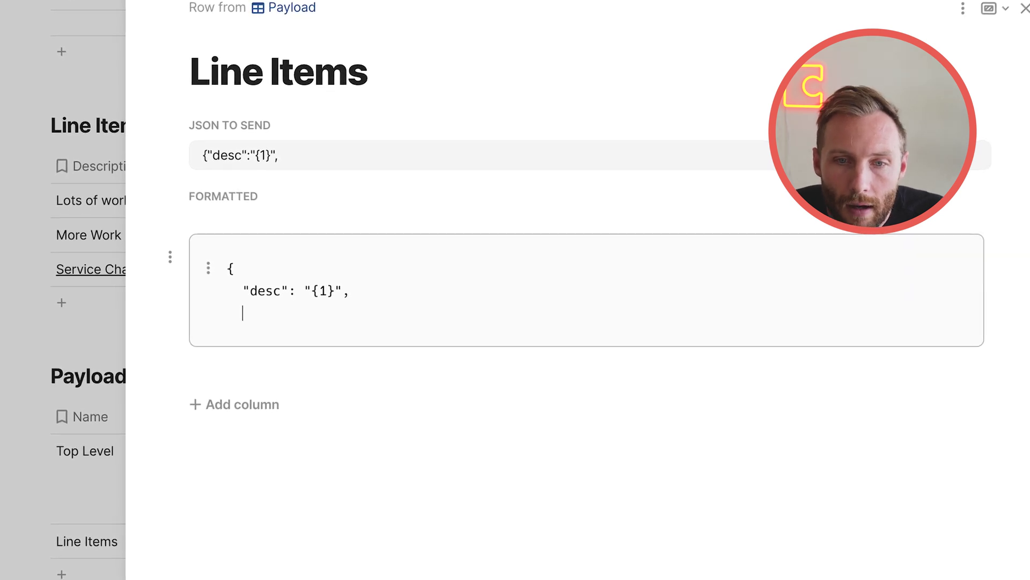
Step: Add two "inv_num": "{1}" lines separated by a comma below the desc entry and close the template with }
type("\"inv_num\": \"{1}\",")
key("Return")
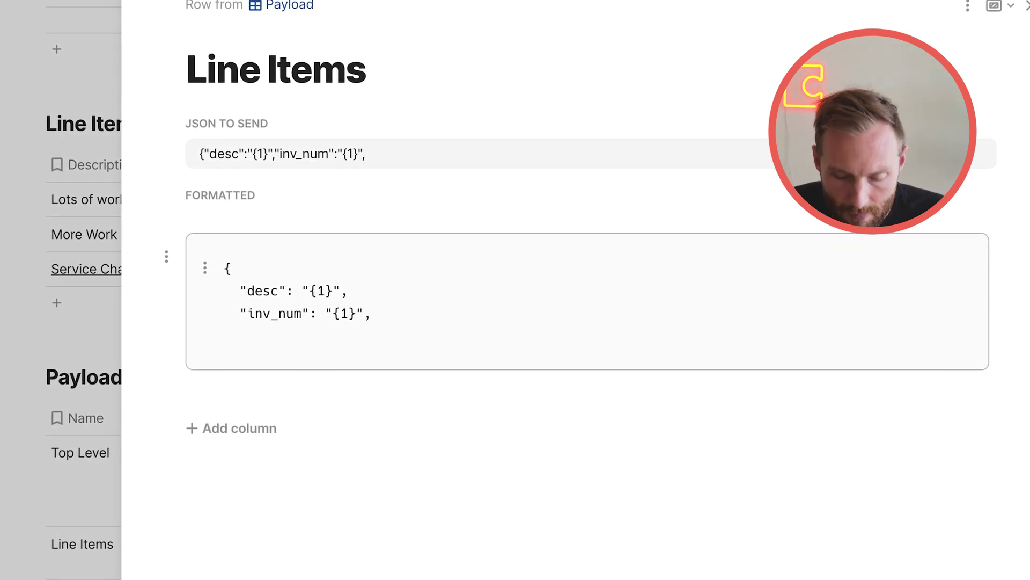
type("\"inv_num\": \"{1}\",")
key("BackSpace")
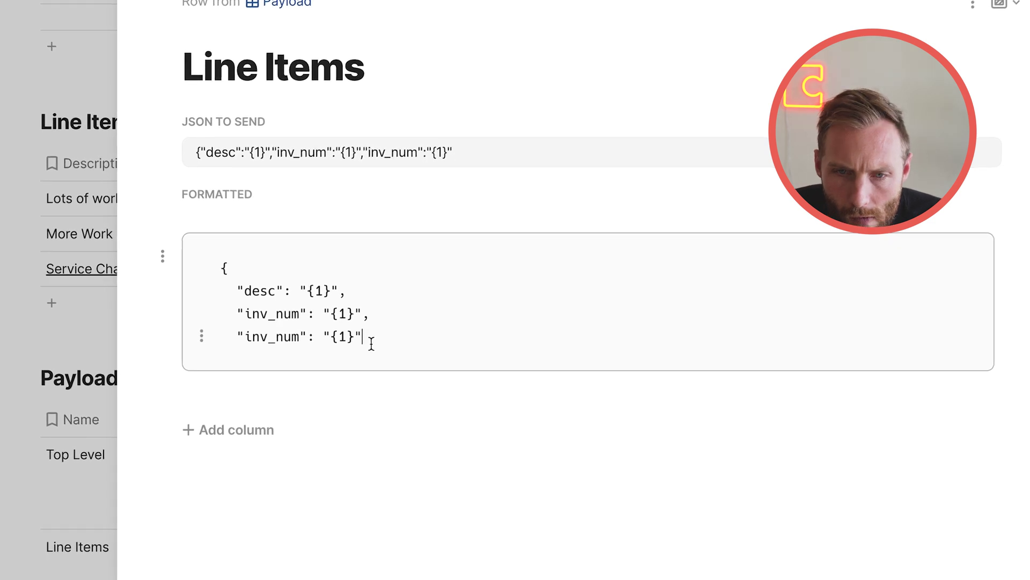
key("Return")
key("BackSpace")
type("}")
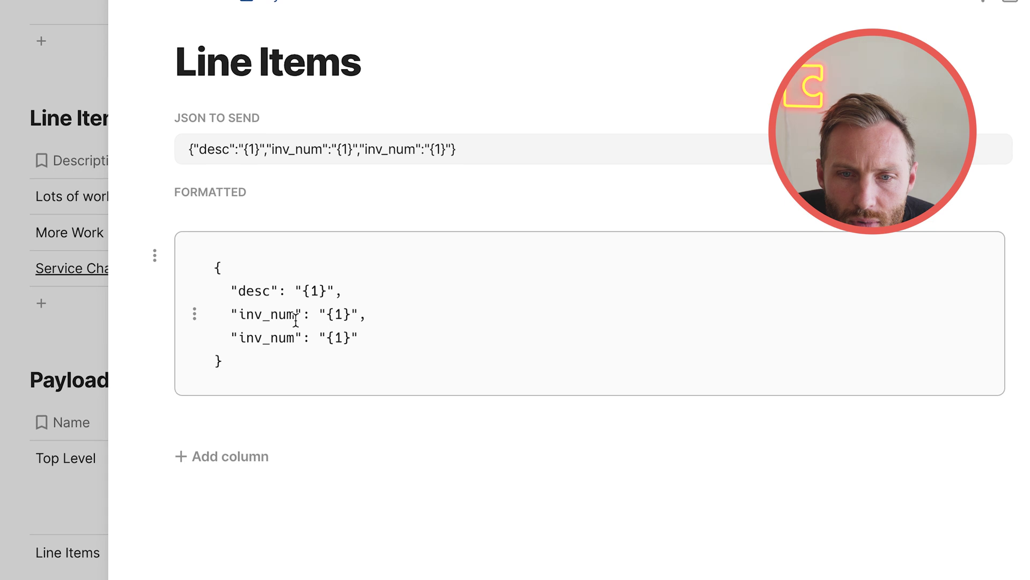
Step: Rename the first inv_num key as qty and insert another "inv_num": "{1}", line before the closing brace
double_click(242, 314)
type("qty")
key("Down")
key("End")
type(",")
key("Return")
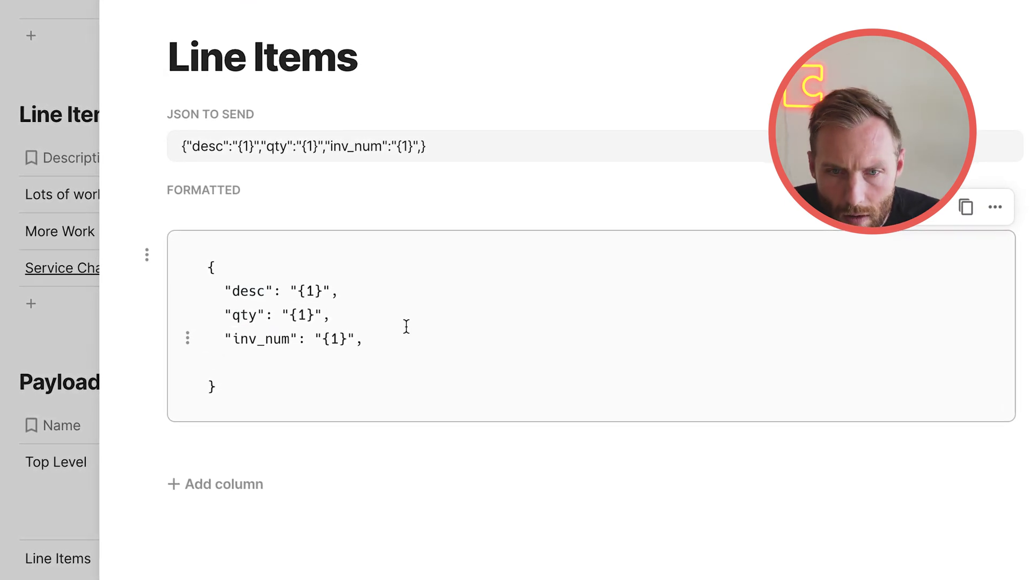
type("\"inv_num\": \"{1}\",")
Step: Rename the two remaining inv_num keys of the Line Items template as unit_price and amount
double_click(278, 341)
type("unit_price")
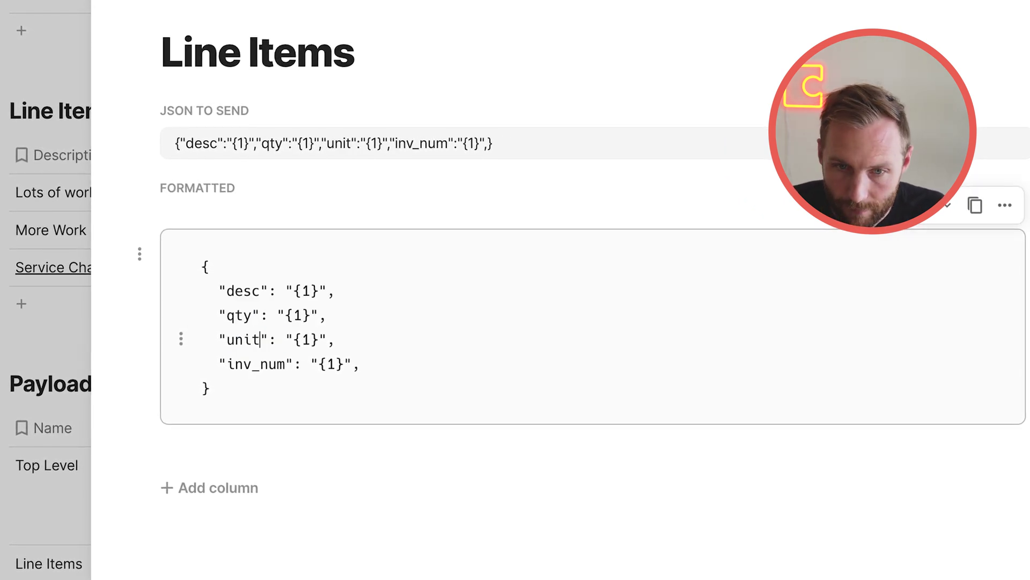
left_click(282, 366)
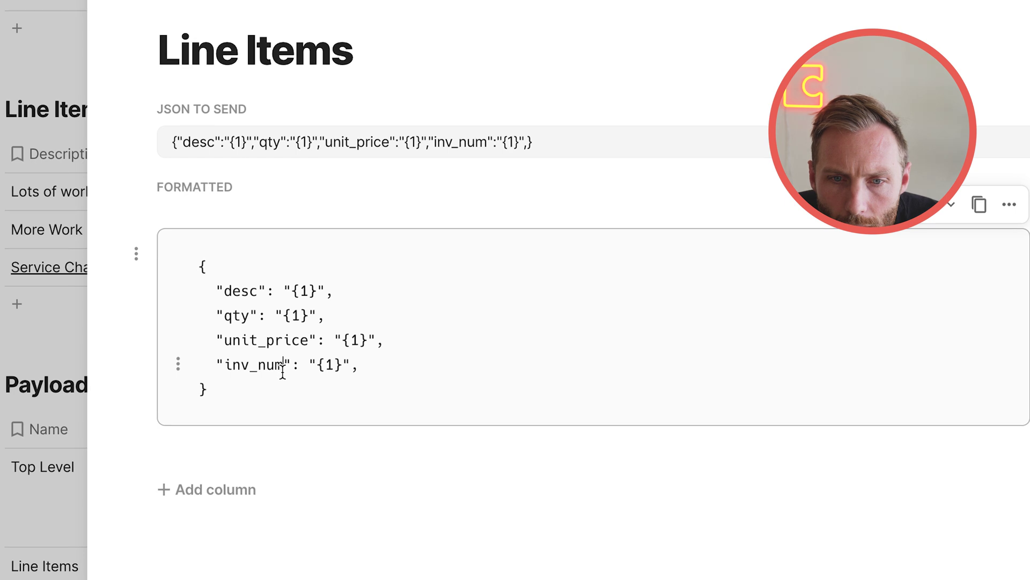
left_click_drag(226, 370, 224, 370)
type("amount")
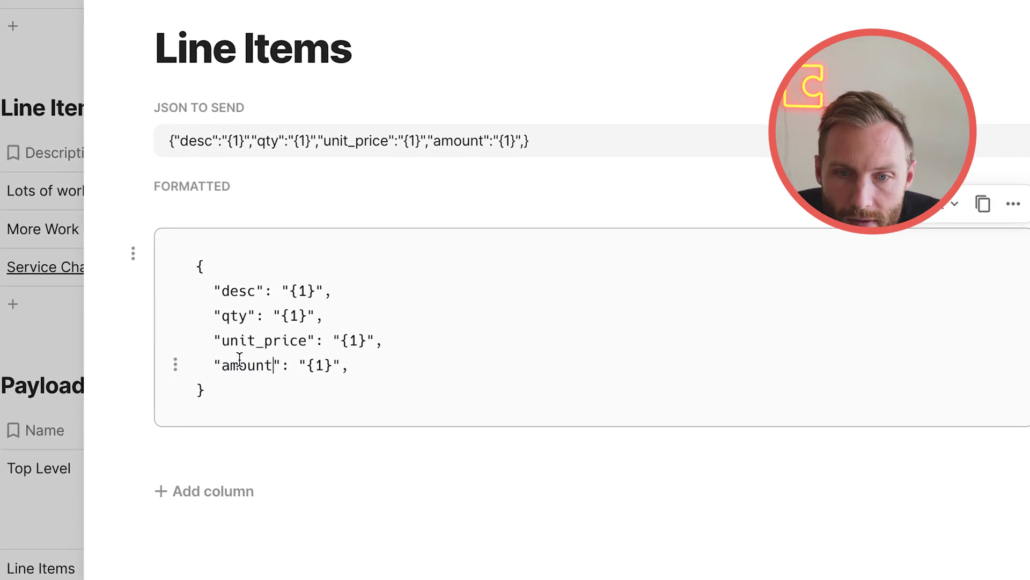
Step: Change the placeholders of qty, unit_price and amount to {2}, {3} and {4}
left_click(298, 317)
key("BackSpace")
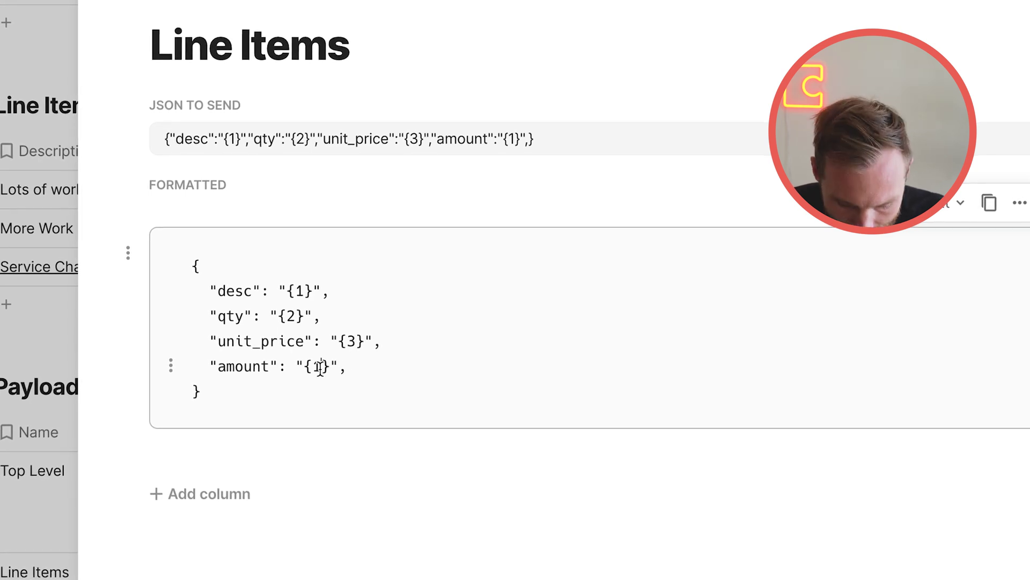
left_click(539, 562)
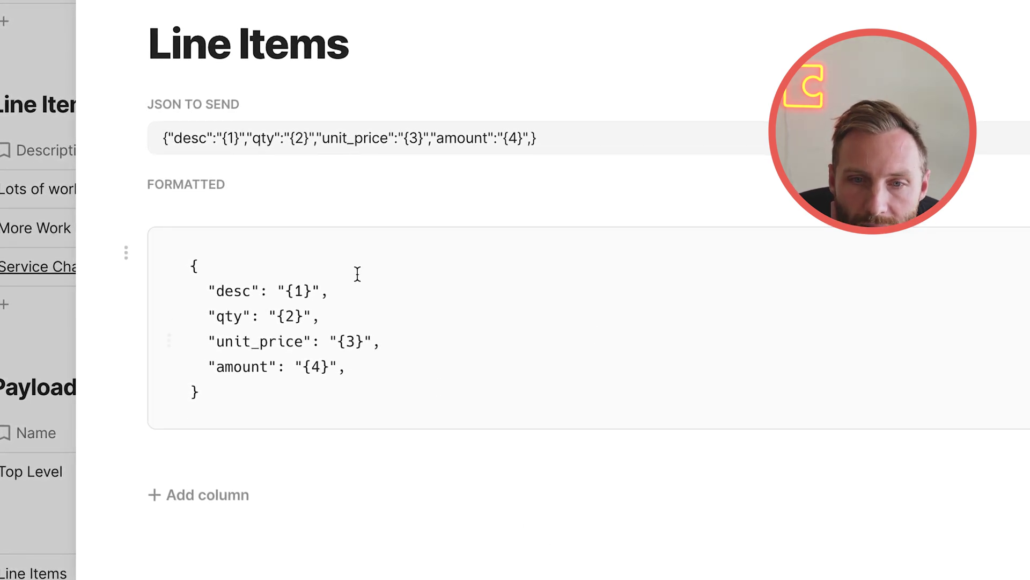
Step: Remove the trailing comma after the amount entry and close the Line Items row's detail view
left_click(360, 374)
left_click(434, 565)
key("Escape")
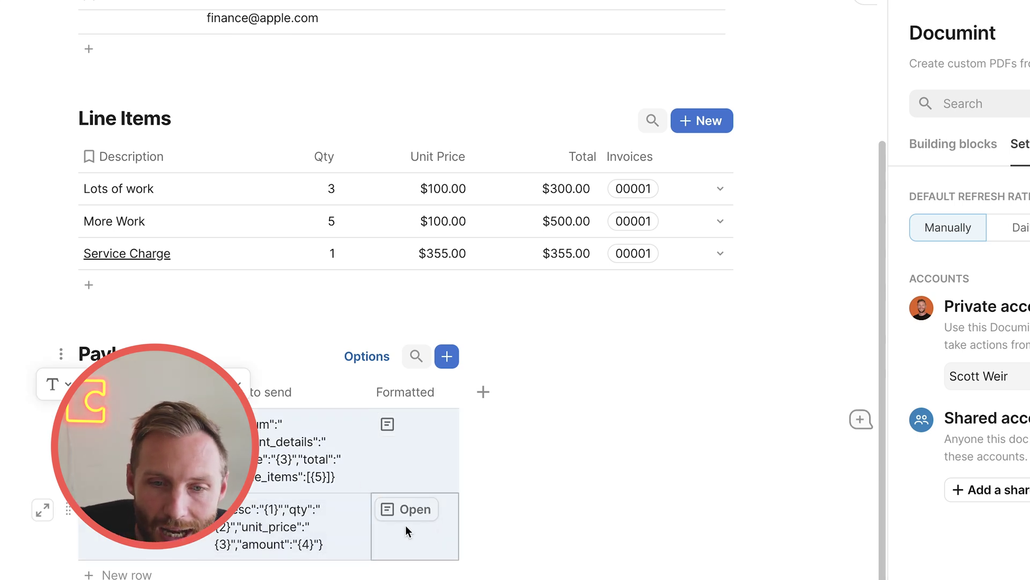
Step: Compare the fields of invoice 00001 and the Lots of work line item with the Payload table's JSON templates
left_click(336, 468)
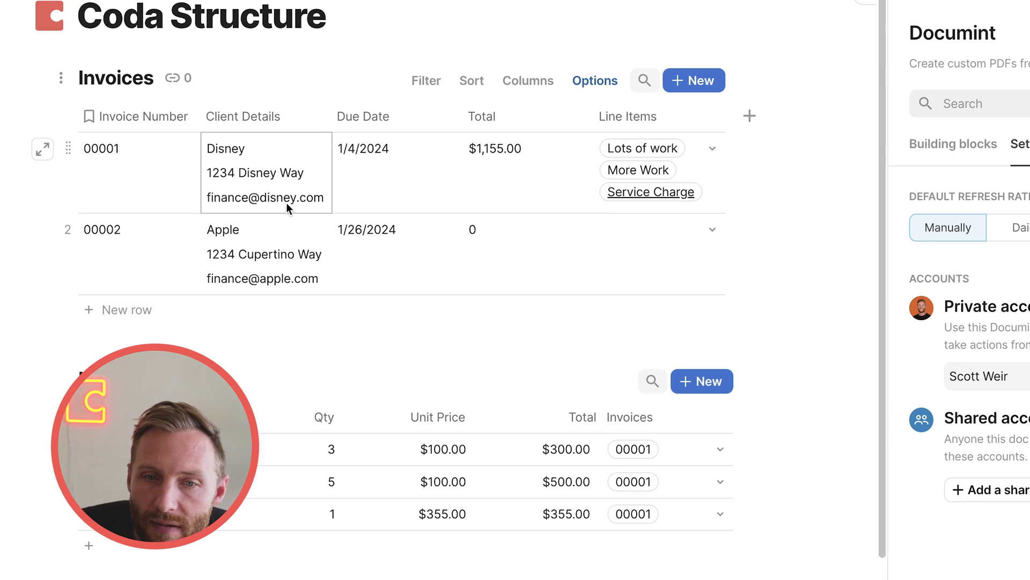
left_click_drag(169, 199, 623, 177)
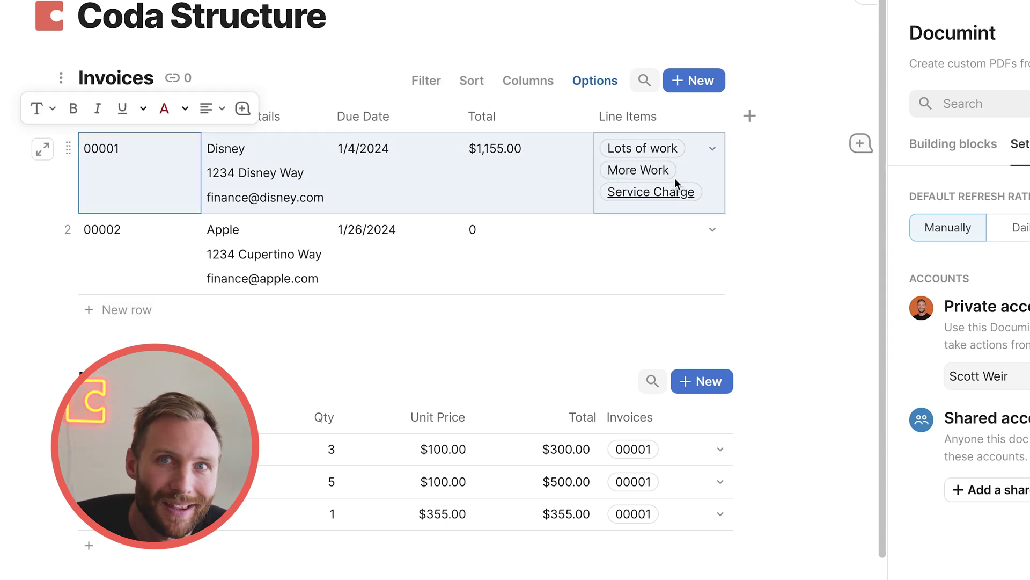
scroll(652, 524, "down", 5)
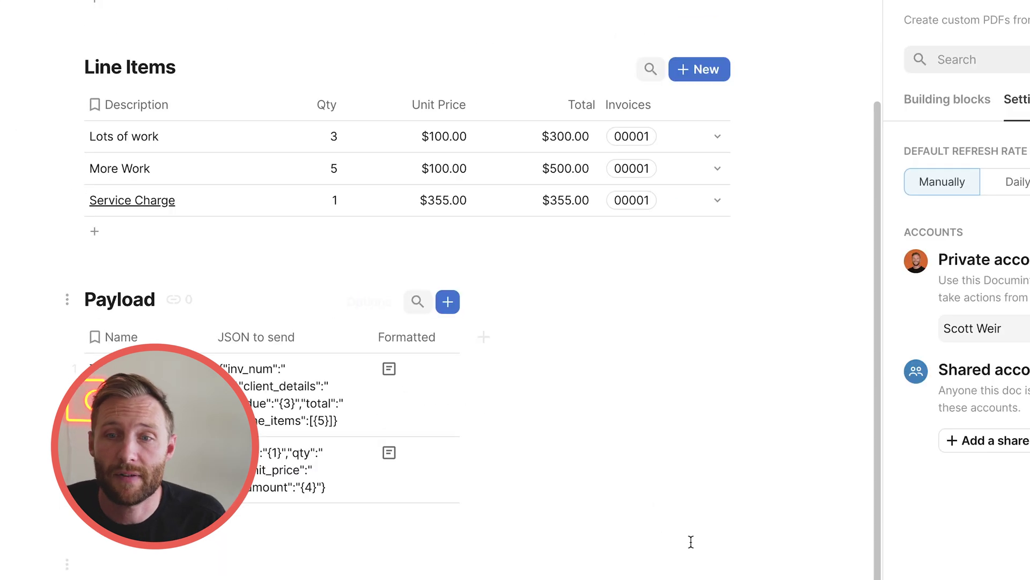
left_click(165, 142)
left_click_drag(167, 139, 701, 144)
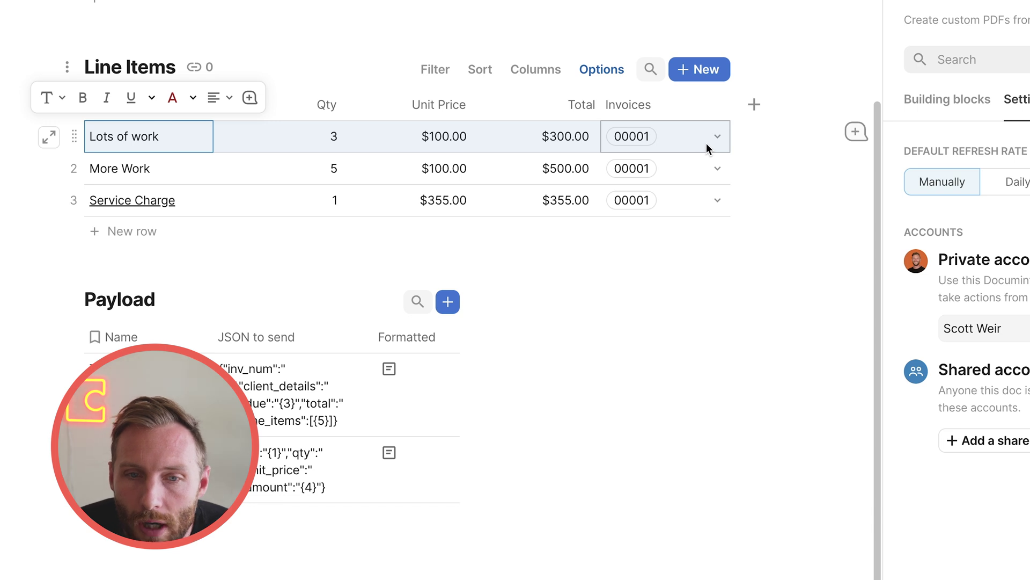
left_click(339, 486)
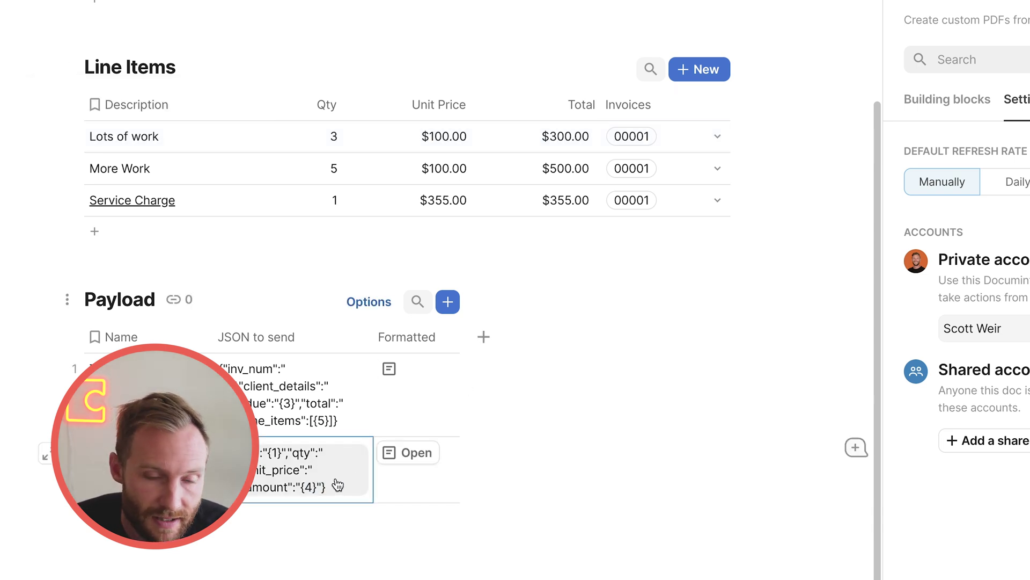
Step: Add a text column named JSON to the Line Items table
left_click(755, 104)
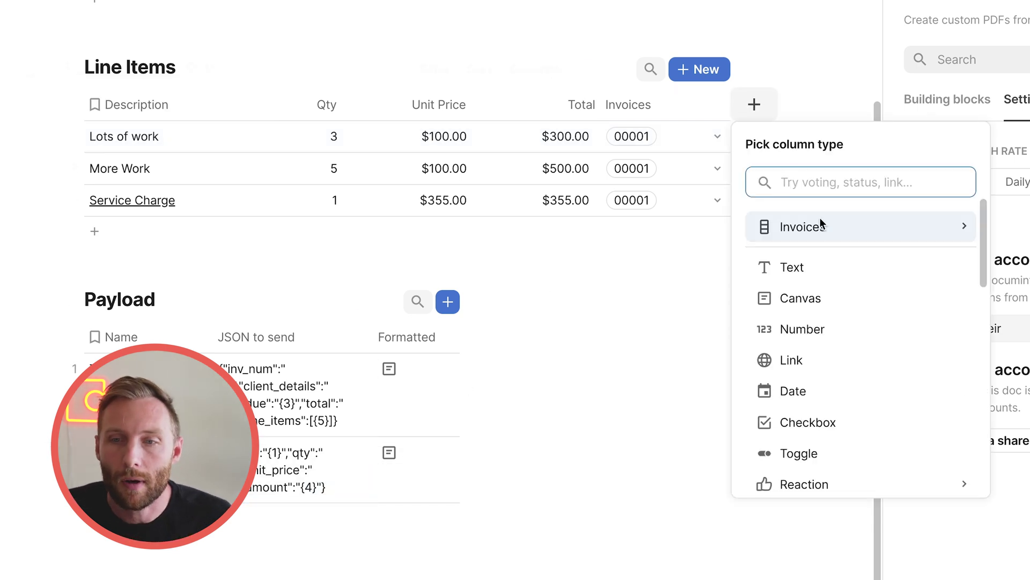
left_click(818, 257)
type("JSON")
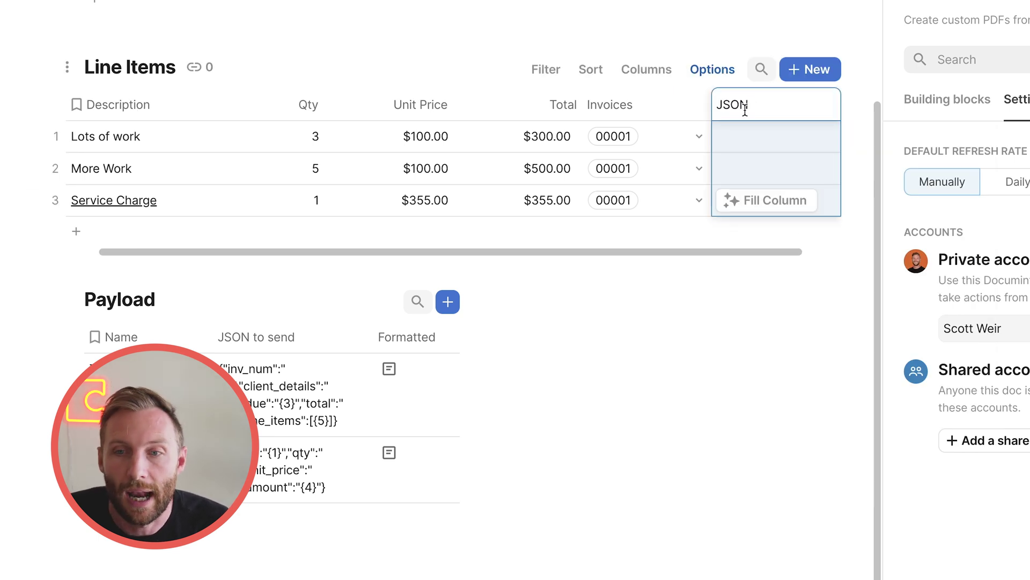
left_click(752, 136)
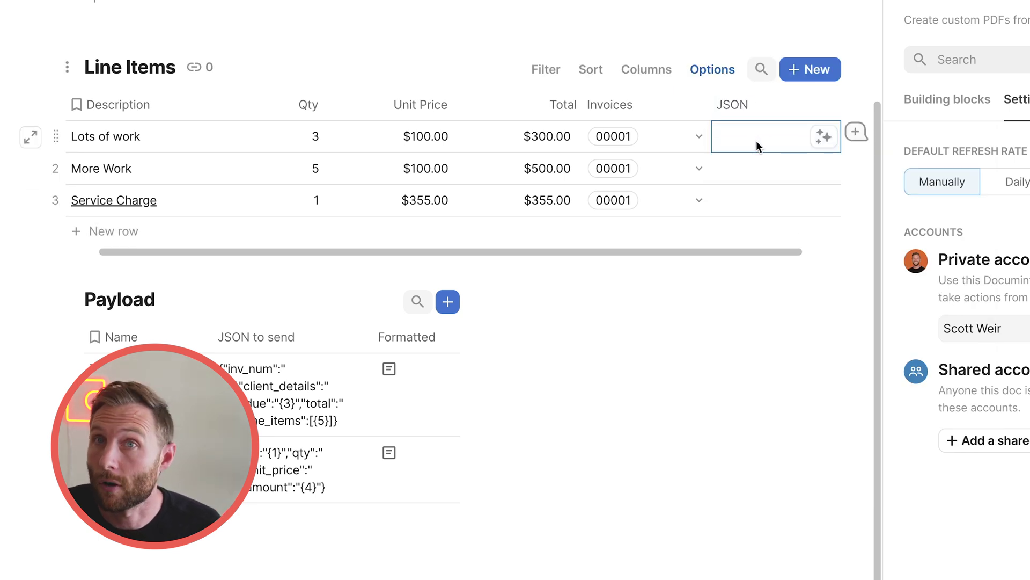
Step: Start a Format formula in the Line Items table's JSON column with a reference to the Payload table's Line Items row
left_click(766, 114)
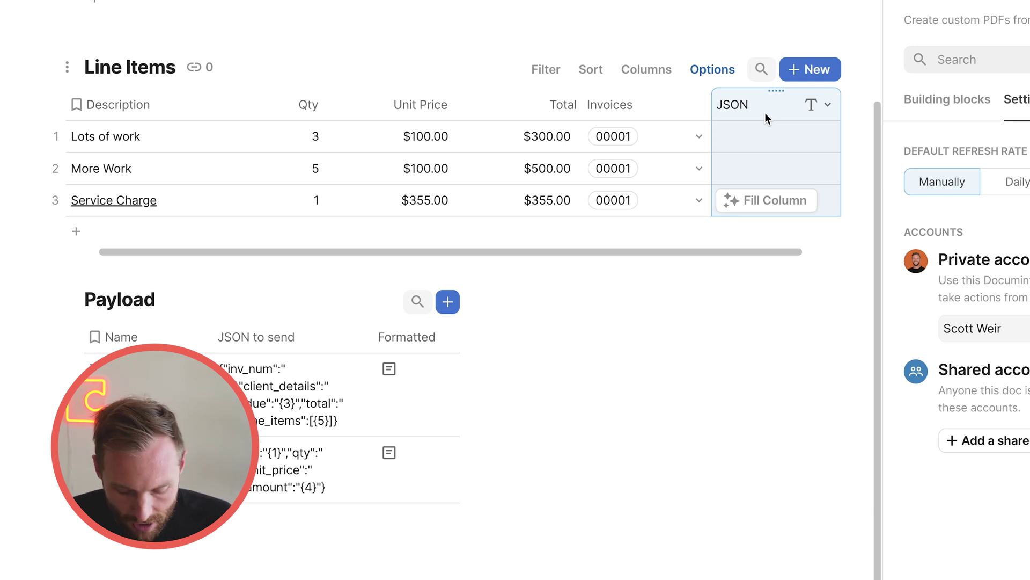
key("=")
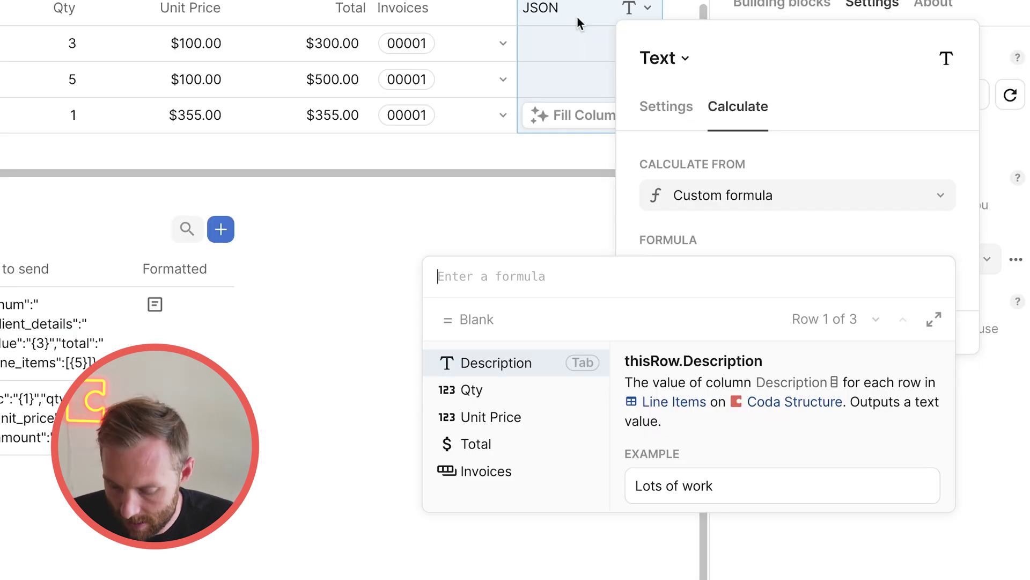
type("foram")
key("BackSpace")
key("BackSpace")
type("mat(")
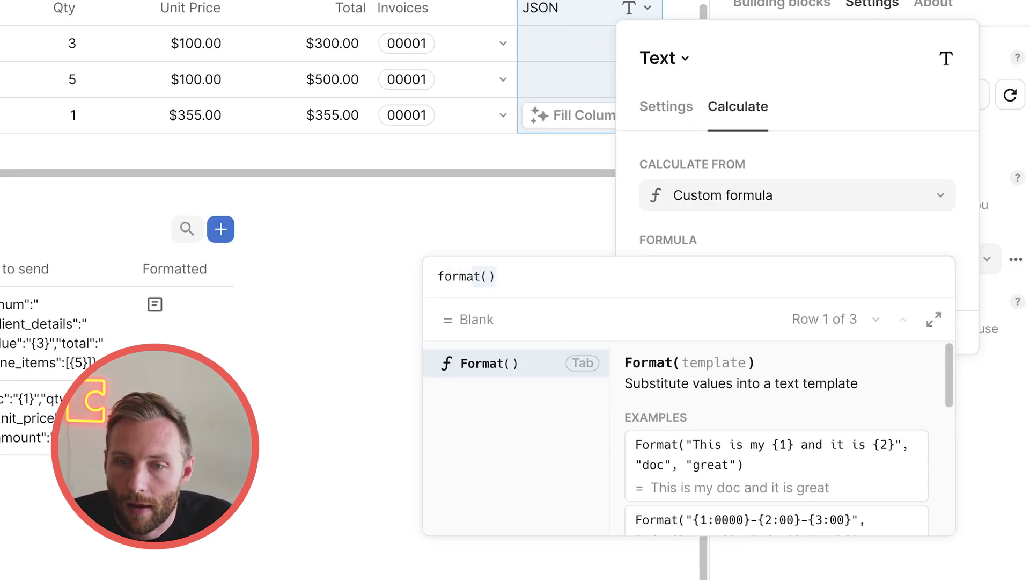
key("Tab")
type("@")
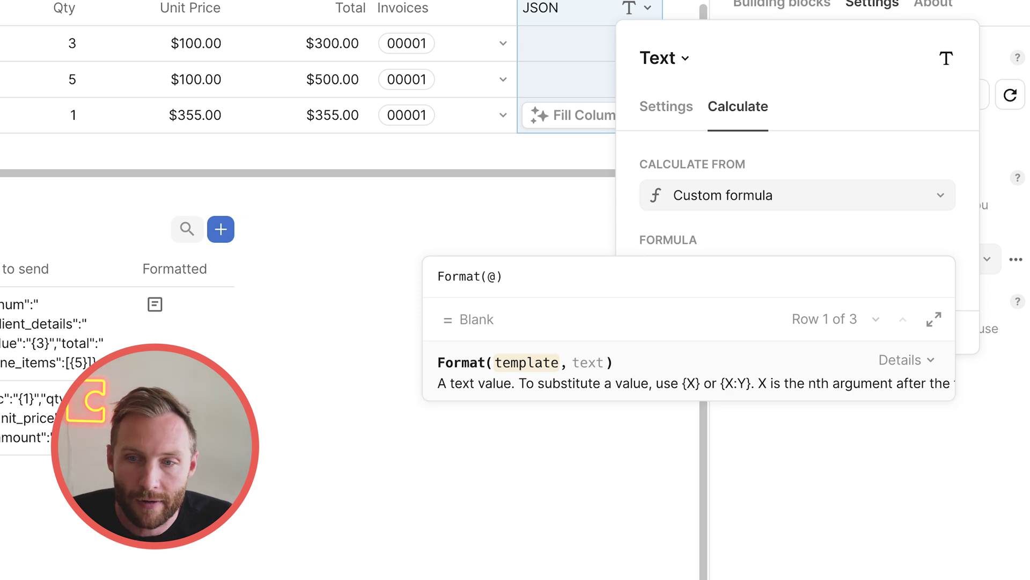
type("line Items")
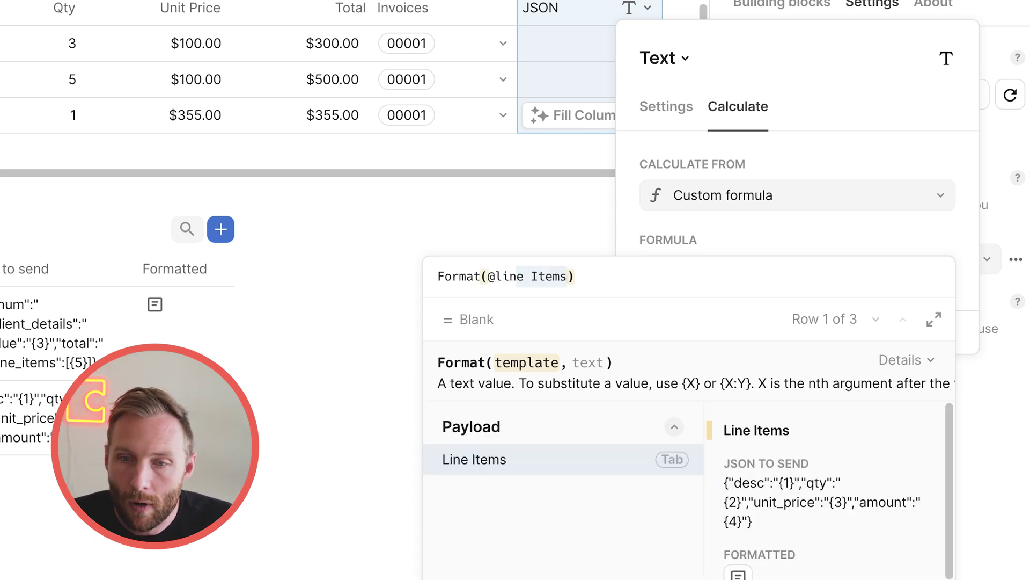
left_click(435, 177)
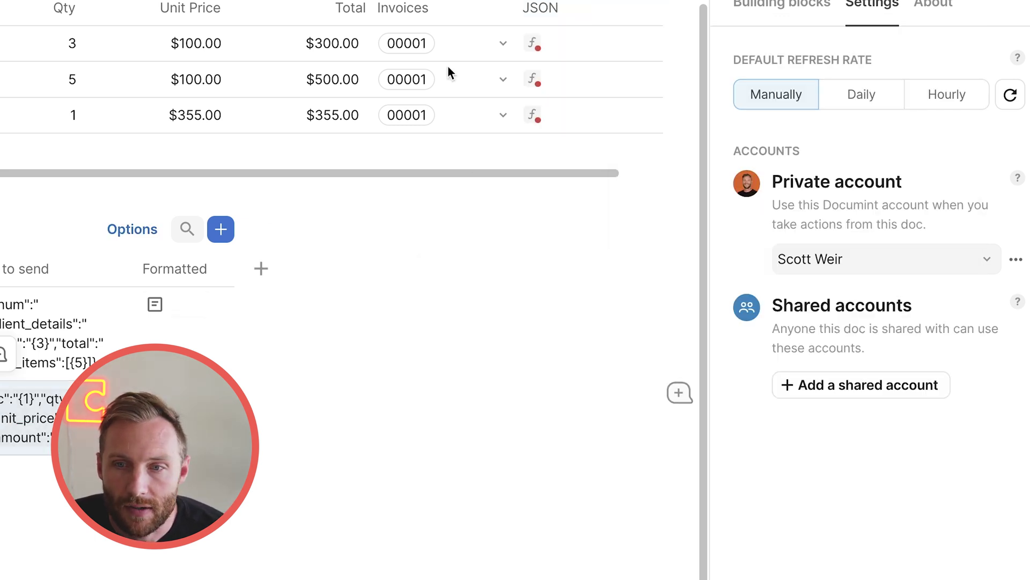
Step: Fix the formula's row reference and use the Line Items payload row's JSON to send value as the Format template
left_click(554, 23)
left_click(609, 8)
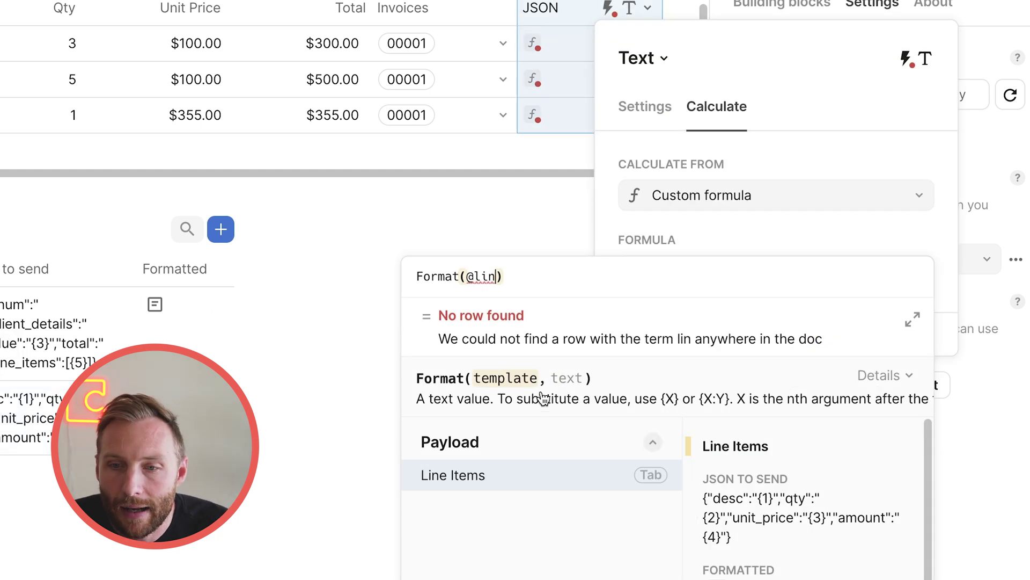
left_click(488, 475)
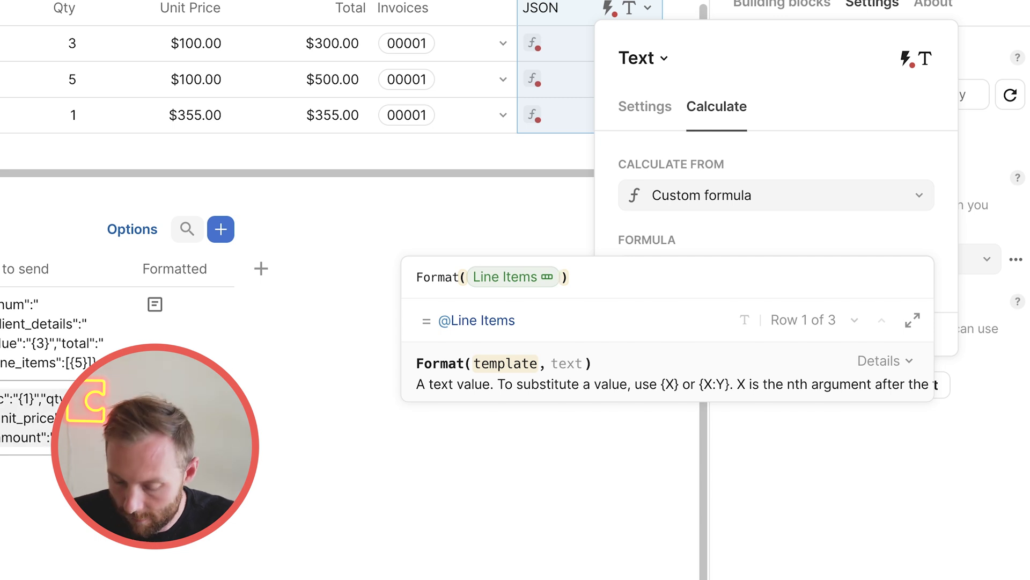
type(".J")
key("Tab")
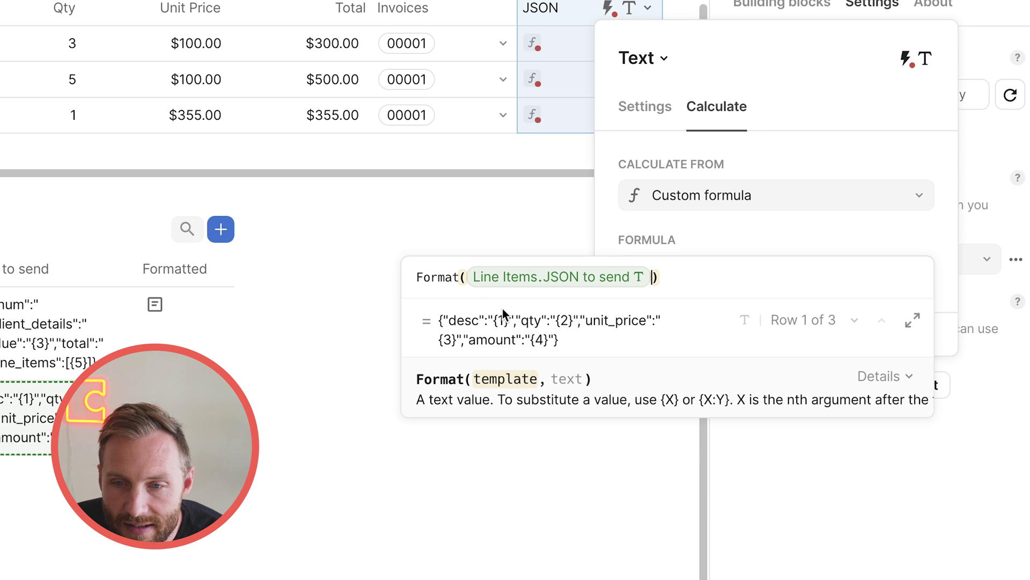
Step: Add Description and Qty as the first two substitution values of the Format formula
type(",description")
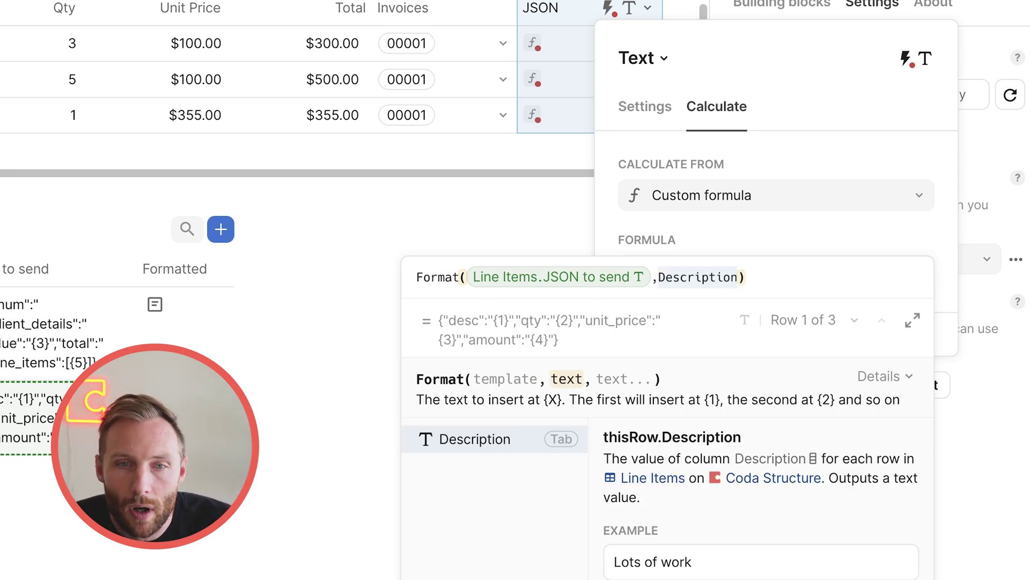
key("Tab")
type(",qty")
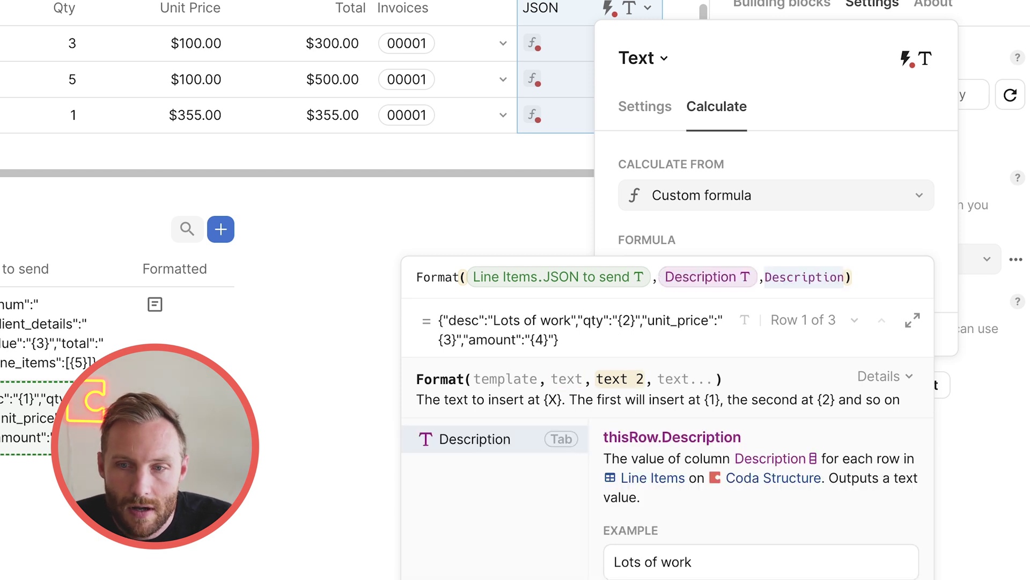
key("Tab")
Step: Add Unit Price and Total as the third and fourth substitution values and apply the formula
type(",Description")
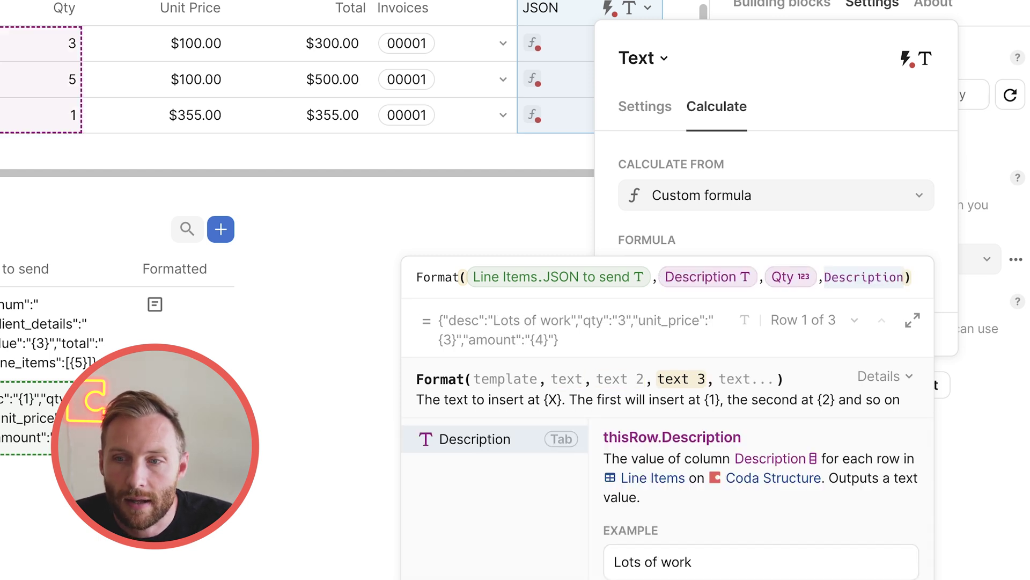
type("unit")
key("Tab")
type(",a")
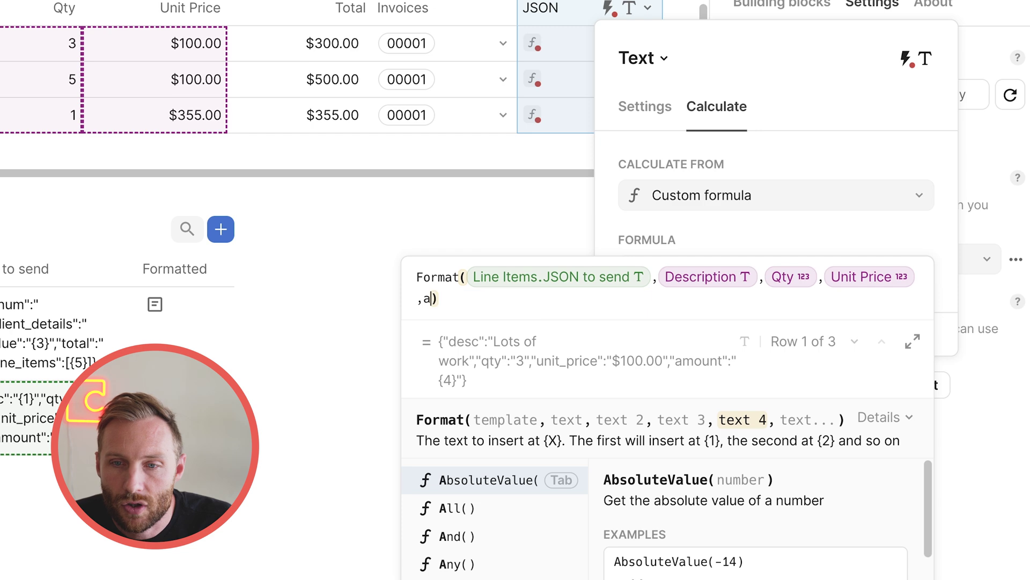
key("BackSpace")
type("total")
key("Tab")
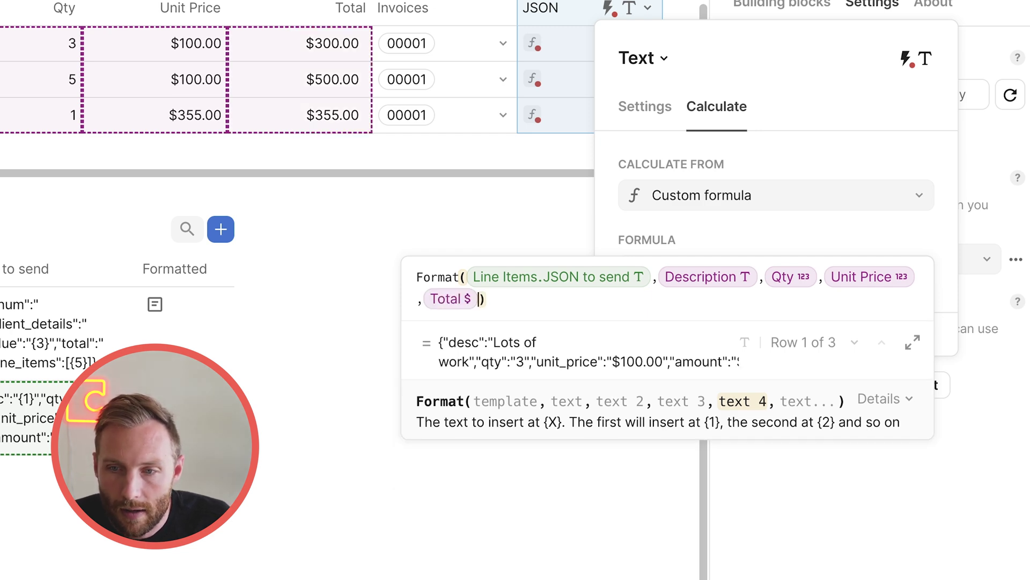
key("Return")
left_click(567, 152)
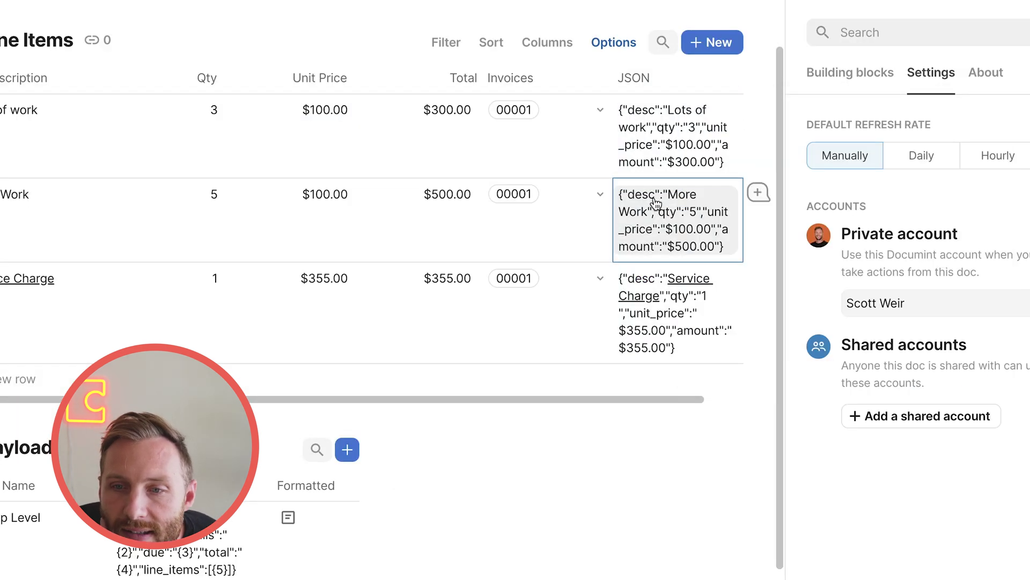
Step: Widen the Line Items table's JSON column slightly and review the generated JSON of all three rows
left_click_drag(743, 78, 812, 56)
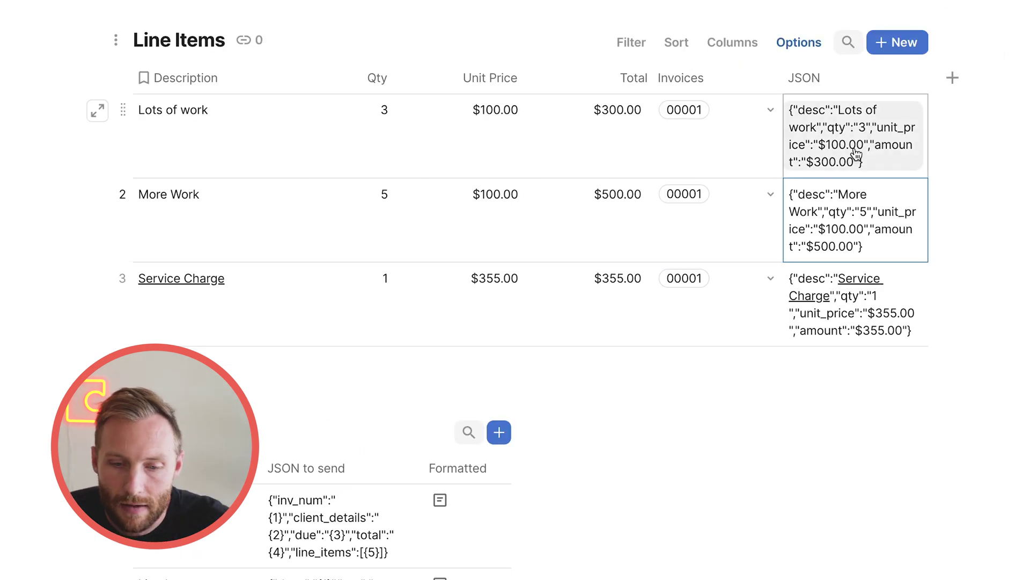
key("ctrl+plus")
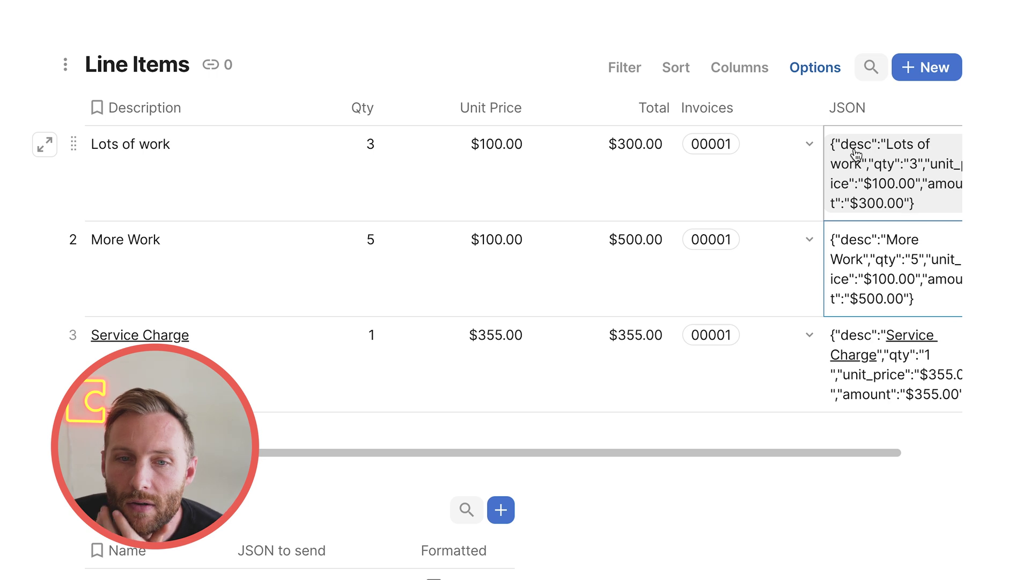
scroll(856, 156, "right", 3)
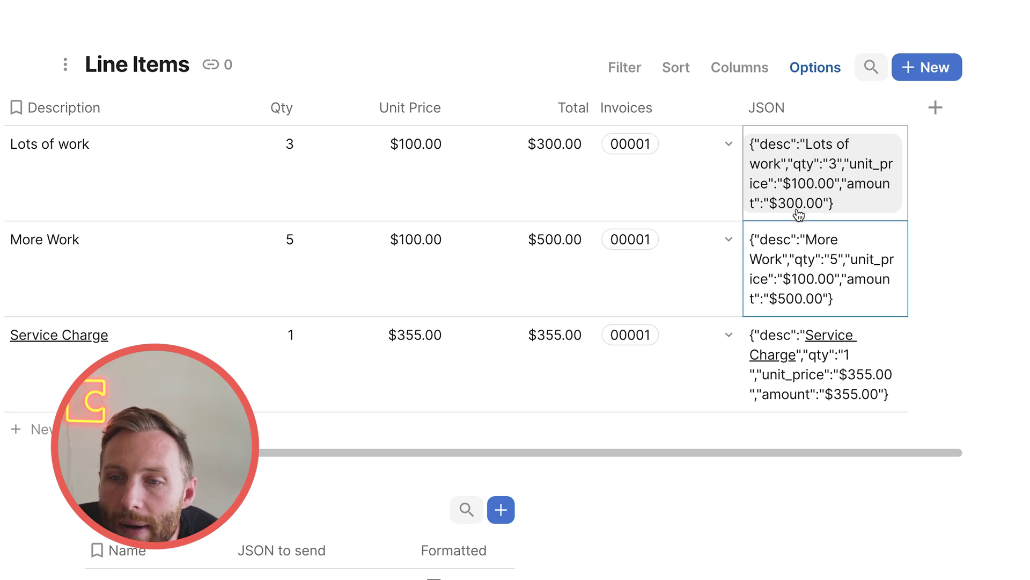
left_click_drag(798, 214, 837, 376)
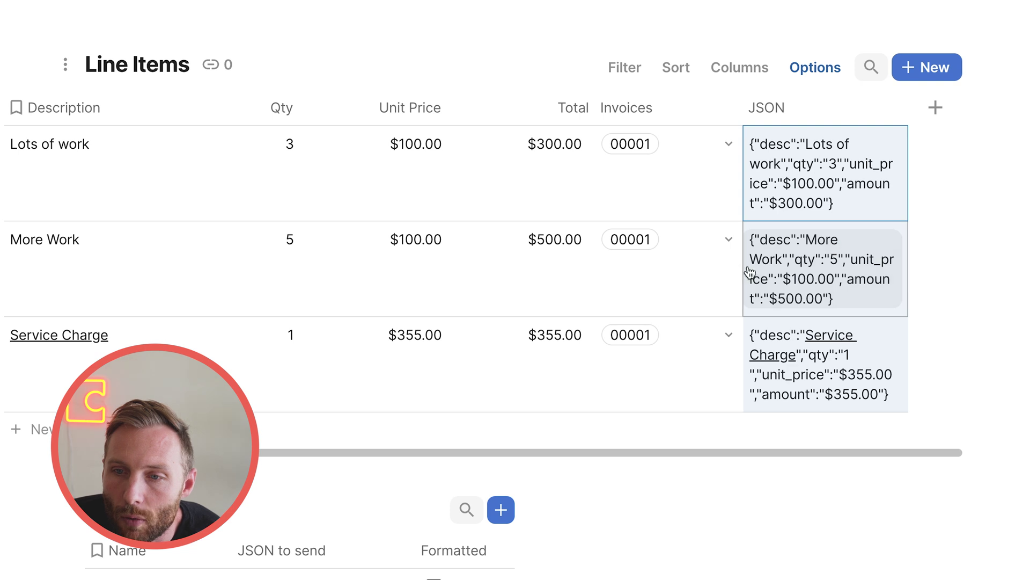
Step: Add a text column named Json to the Invoices table
scroll(799, 349, "up", 3)
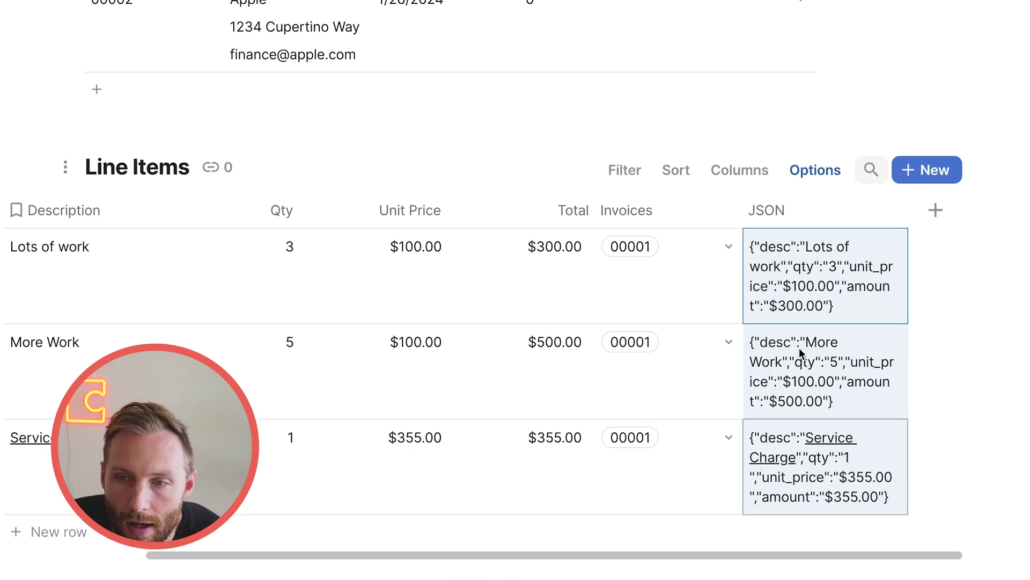
scroll(800, 347, "up", 3)
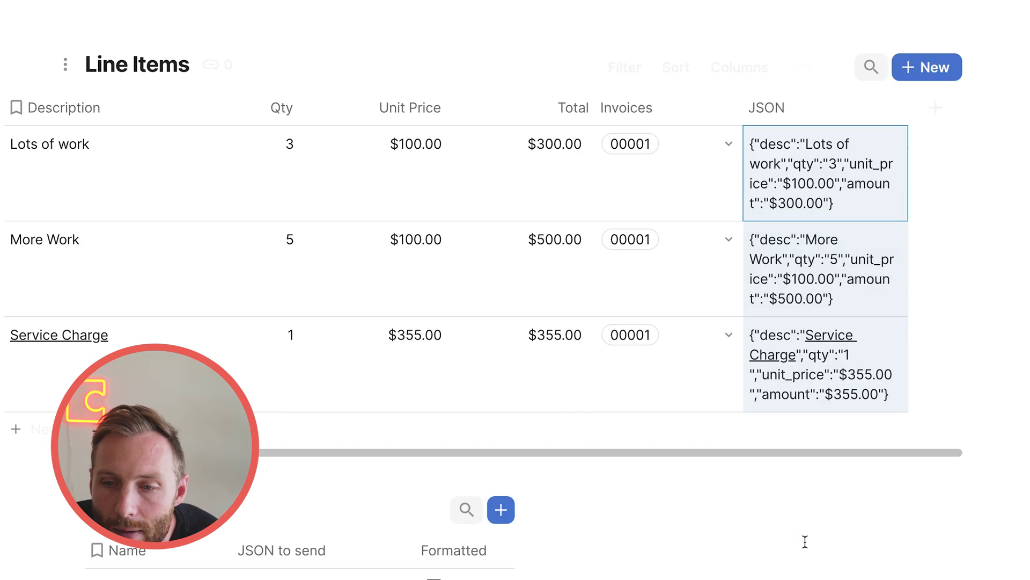
left_click(758, 78)
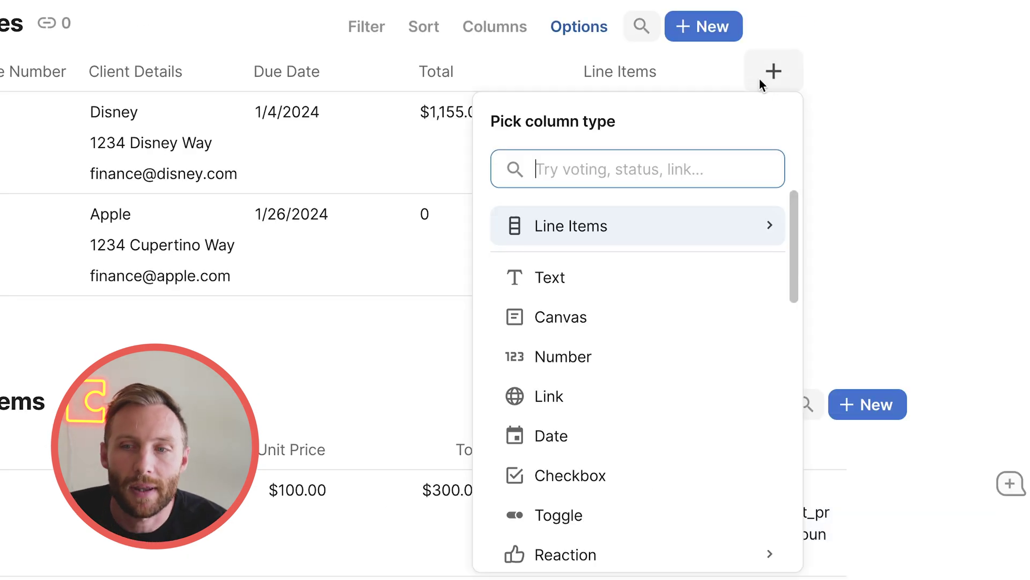
left_click(573, 282)
left_click(781, 69)
type("Json")
key("Return")
Step: Start a Format formula in the Invoices table's Json column using the Top Level payload row's JSON to send as template
left_click(777, 83)
type("=")
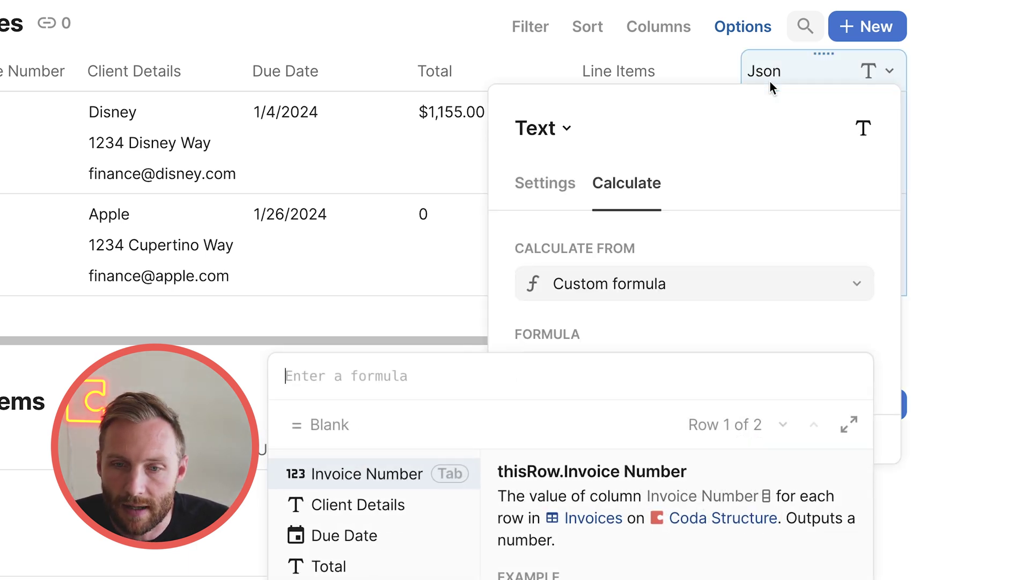
type("format(")
type("@to")
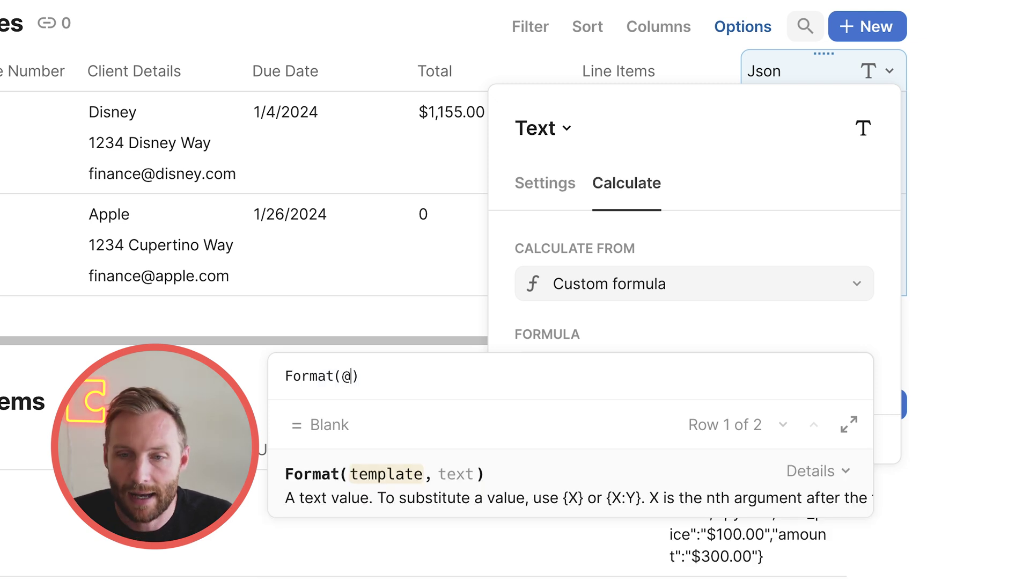
key("Tab")
type(".")
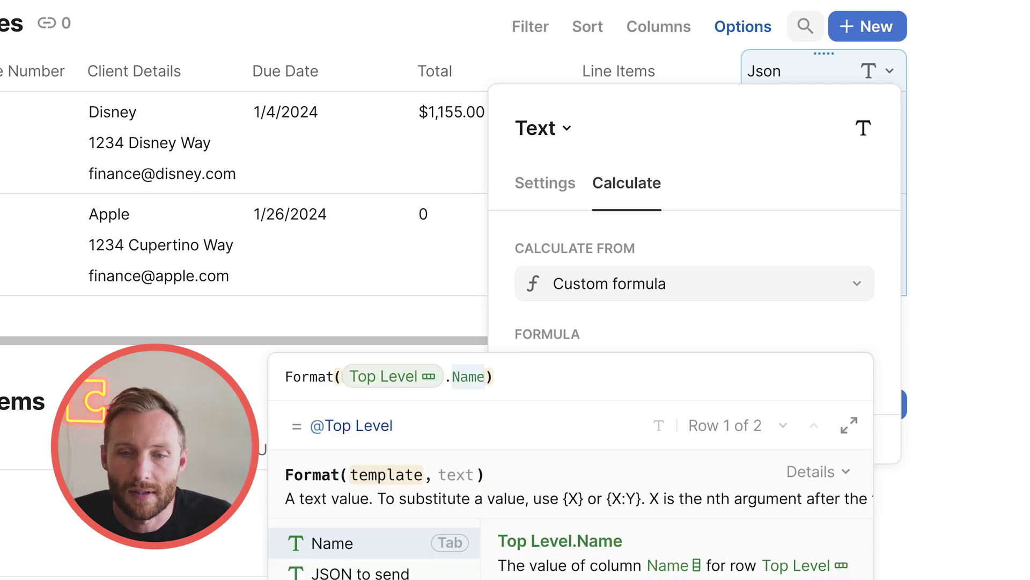
type("l")
key("BackSpace")
key("Down")
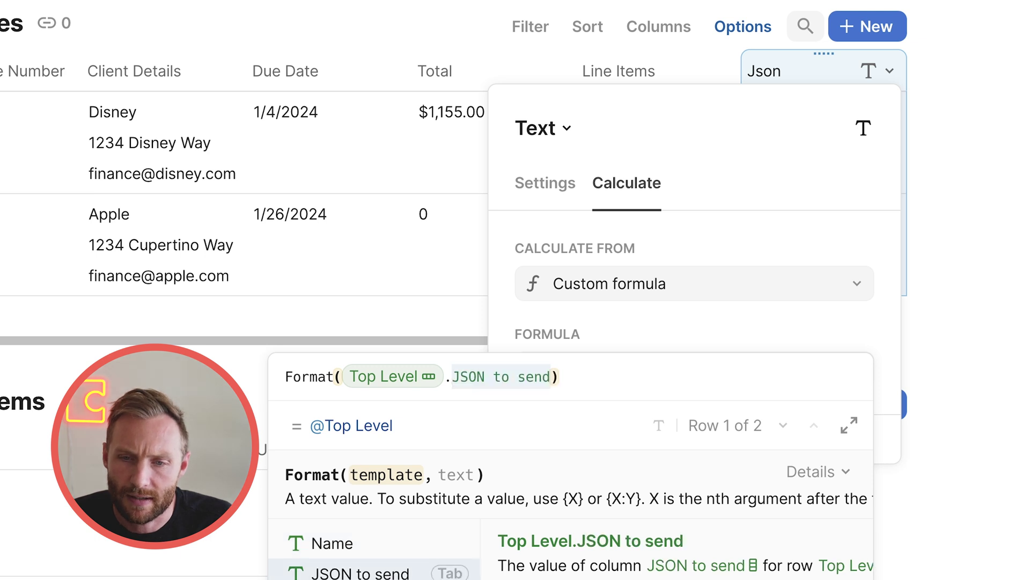
key("Tab")
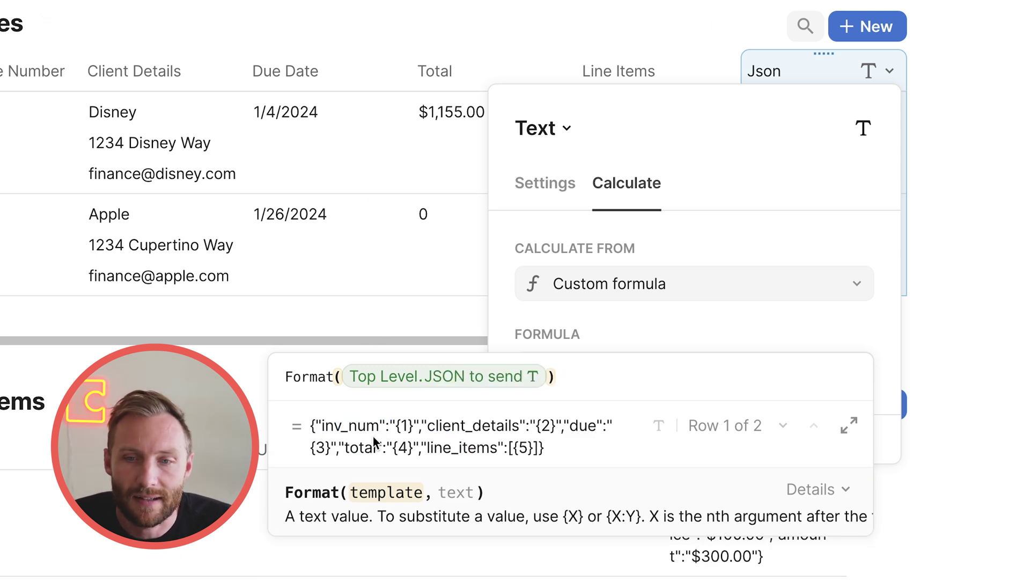
Step: Add Invoice Number and Client Details as the first two substitution values of the Invoices formula
type(",invoice Number")
key("Tab")
type(",client Details")
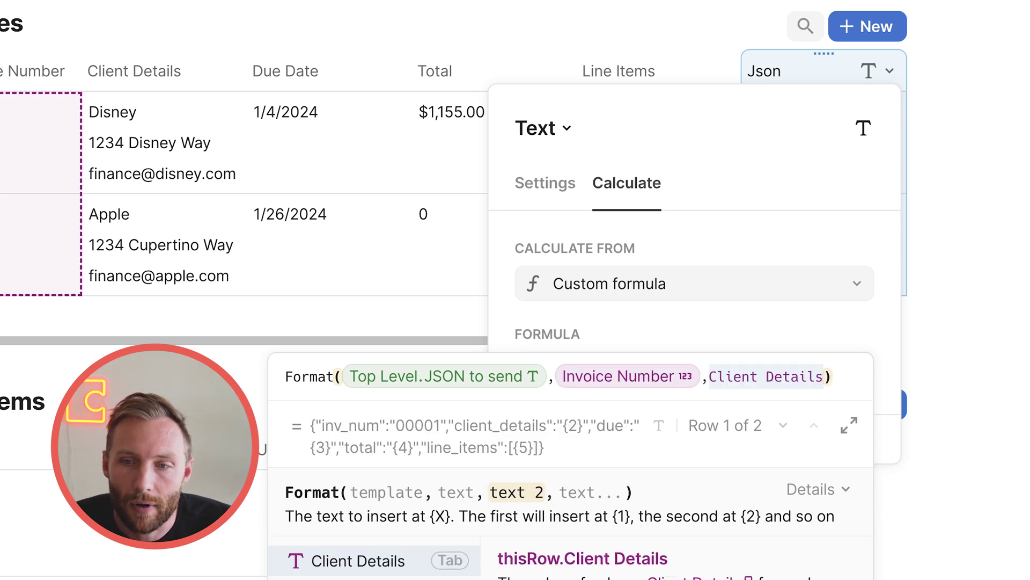
key("Tab")
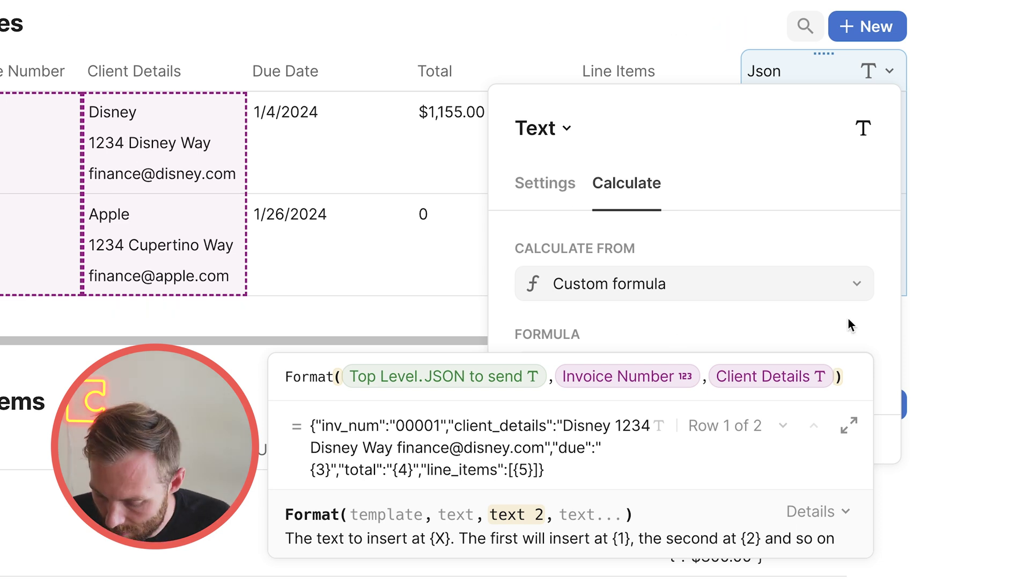
type(".ParseJSON()")
key("BackSpace")
key("BackSpace")
key("BackSpace")
key("BackSpace")
key("BackSpace")
key("BackSpace")
key("BackSpace")
key("BackSpace")
key("BackSpace")
key("BackSpace")
key("BackSpace")
Step: Apply RegexReplace to Client Details in the Invoices Json formula, replacing LineBreak() with "\n"
type("regexReplace")
key("Tab")
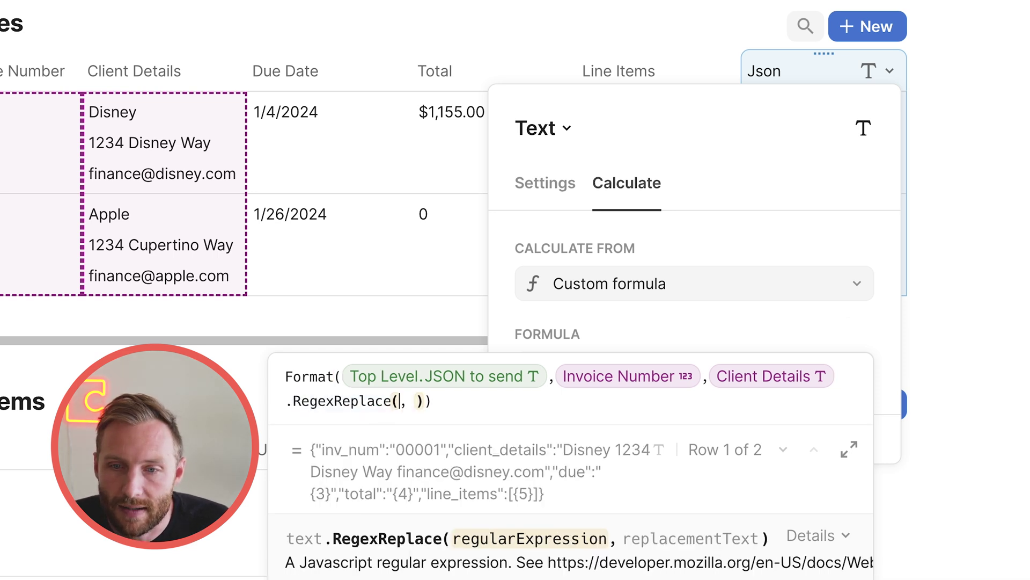
type("lineBreak()")
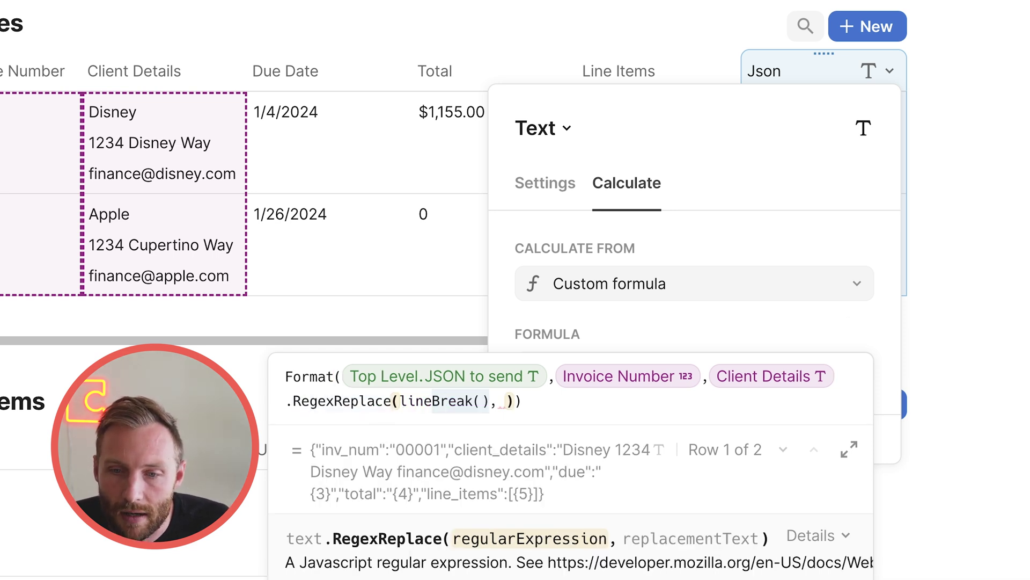
key("Right")
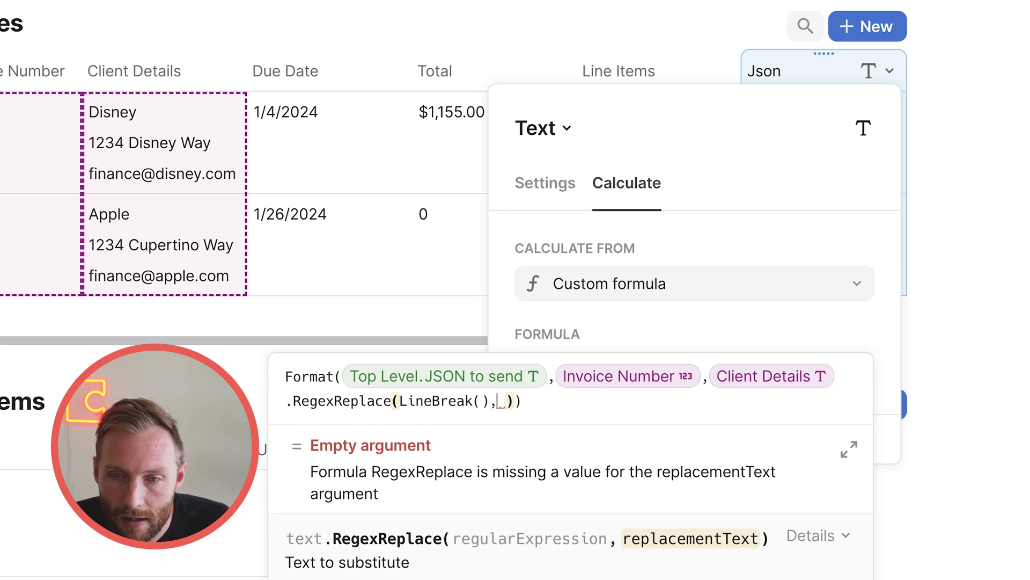
type("\"")
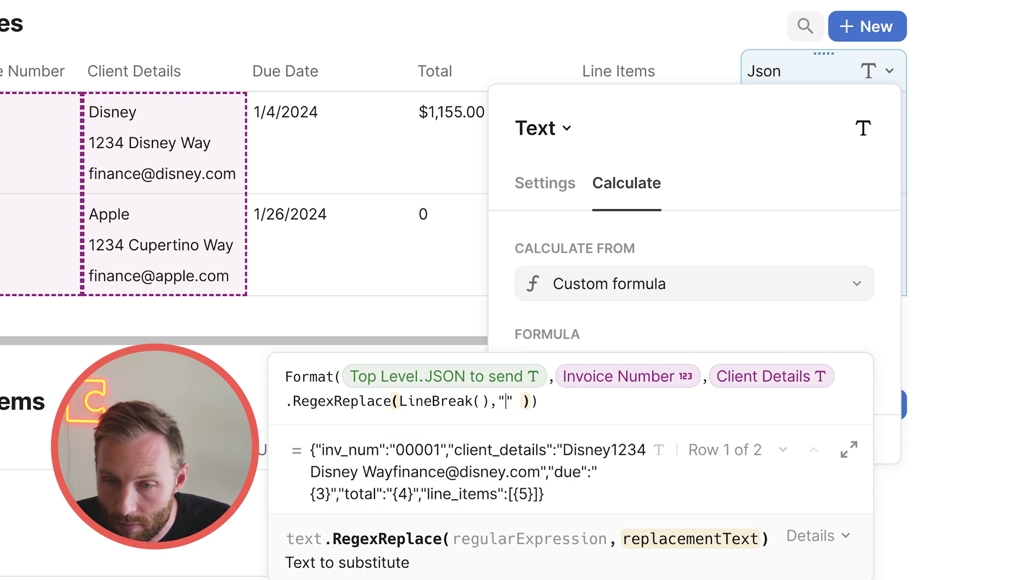
type("\\")
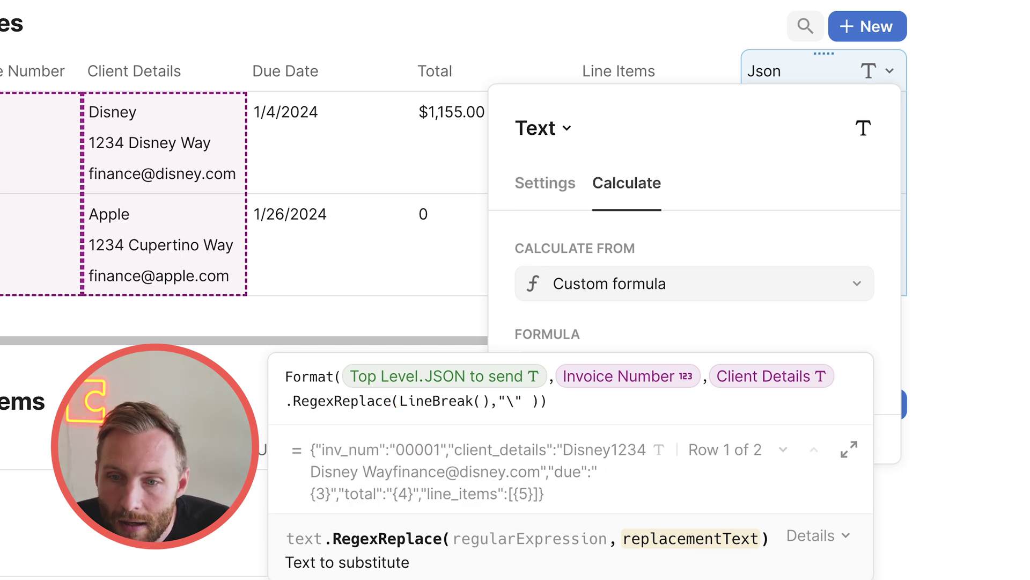
type("n")
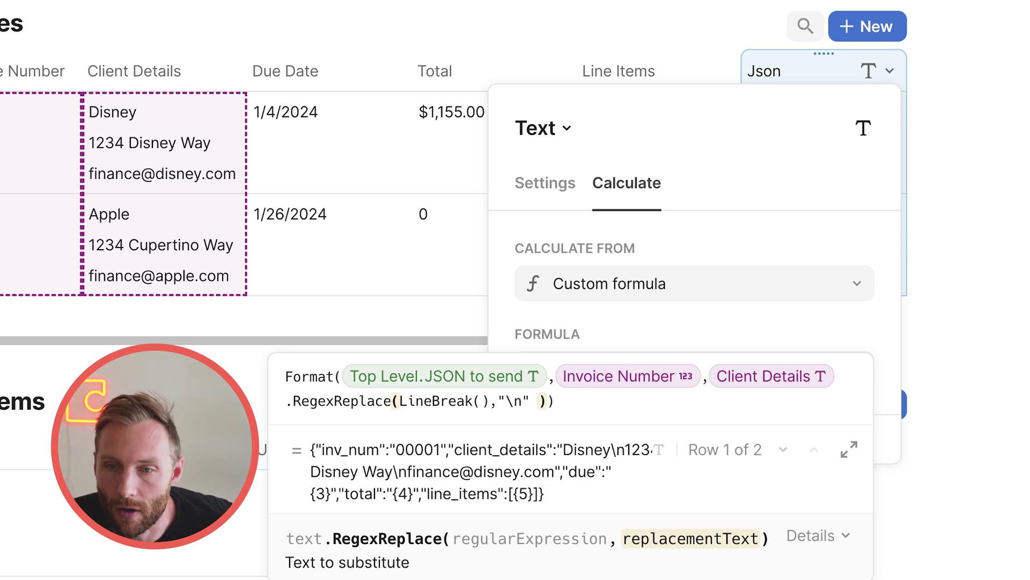
left_click(545, 406)
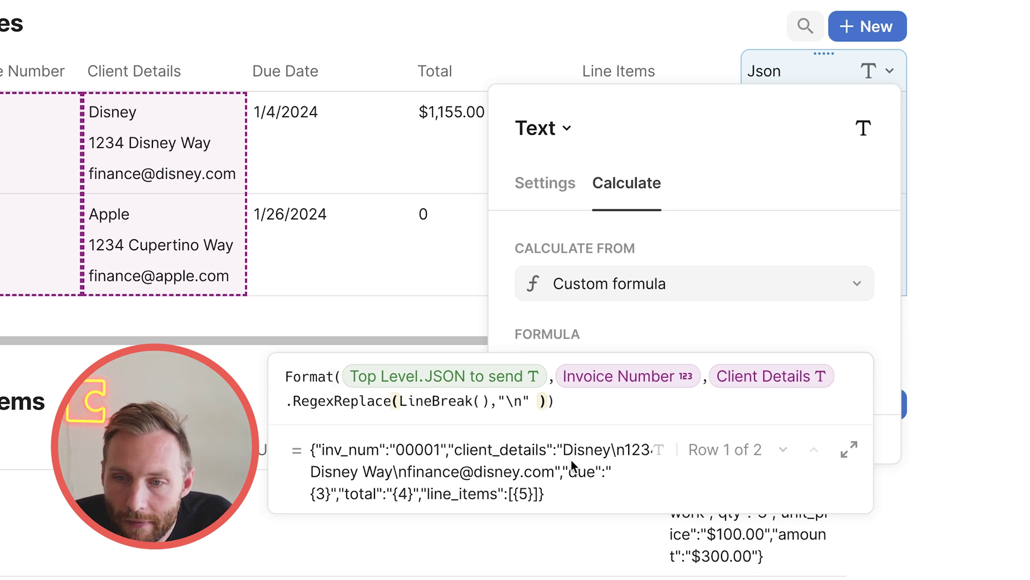
Step: Add Due Date, Total and Line Items as the remaining substitution values of the Format formula
type(",due Date")
key("Tab")
type(",total")
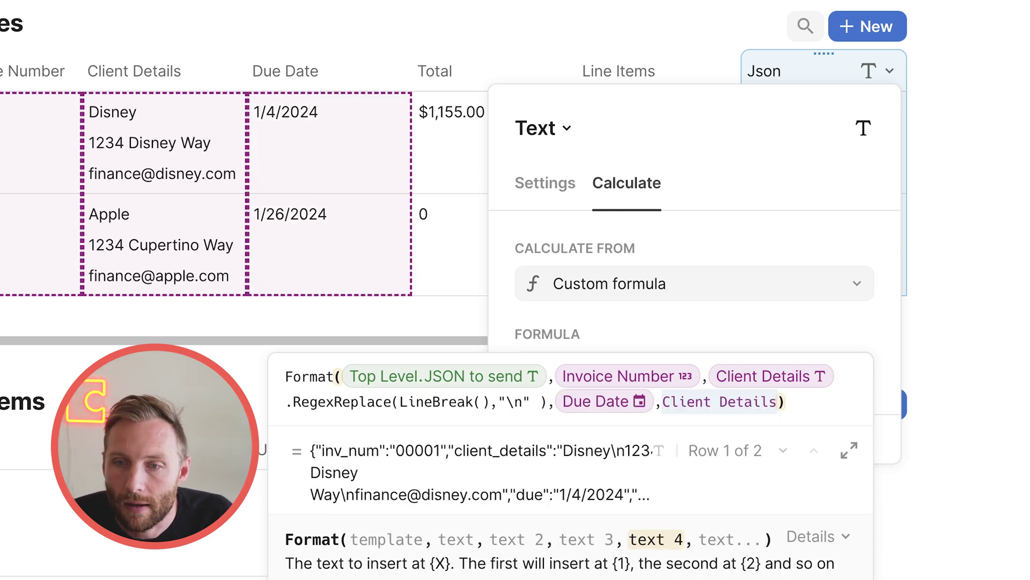
key("Tab")
type(",Client Details")
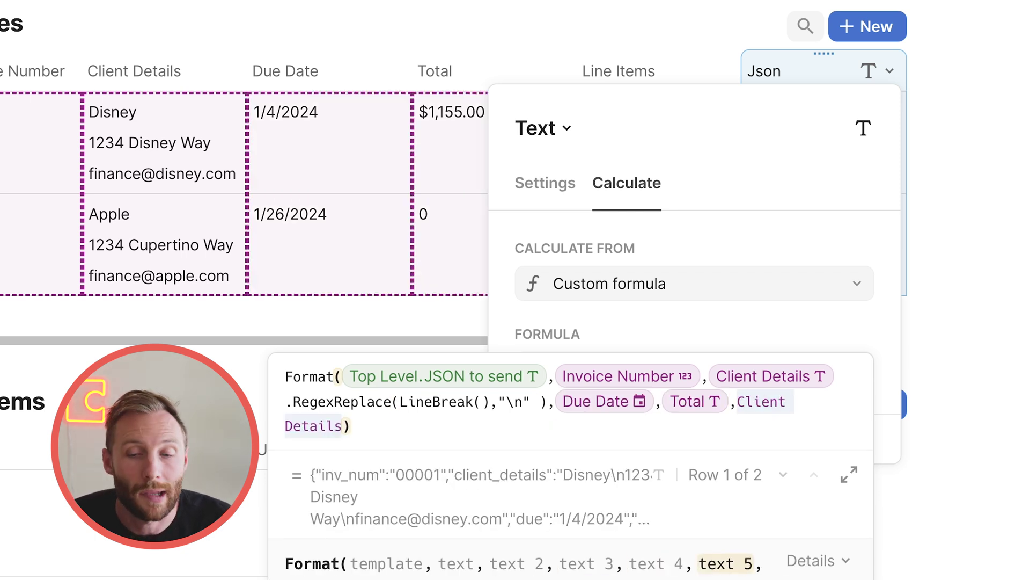
type("line Items")
key("Tab")
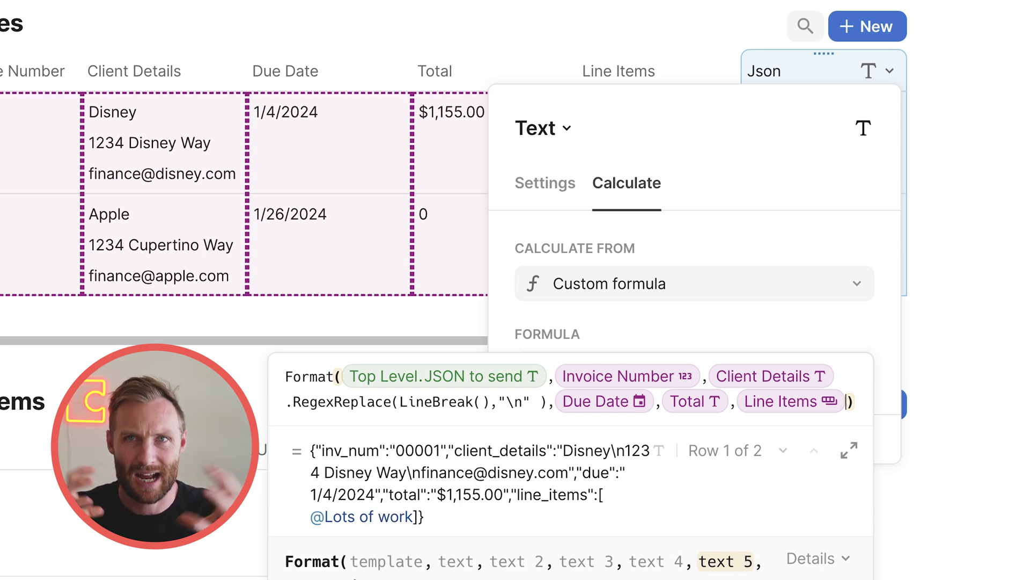
Step: Extend the Line Items value to its JSON column joined with "," and close the formula
type(".JSON")
key("Tab")
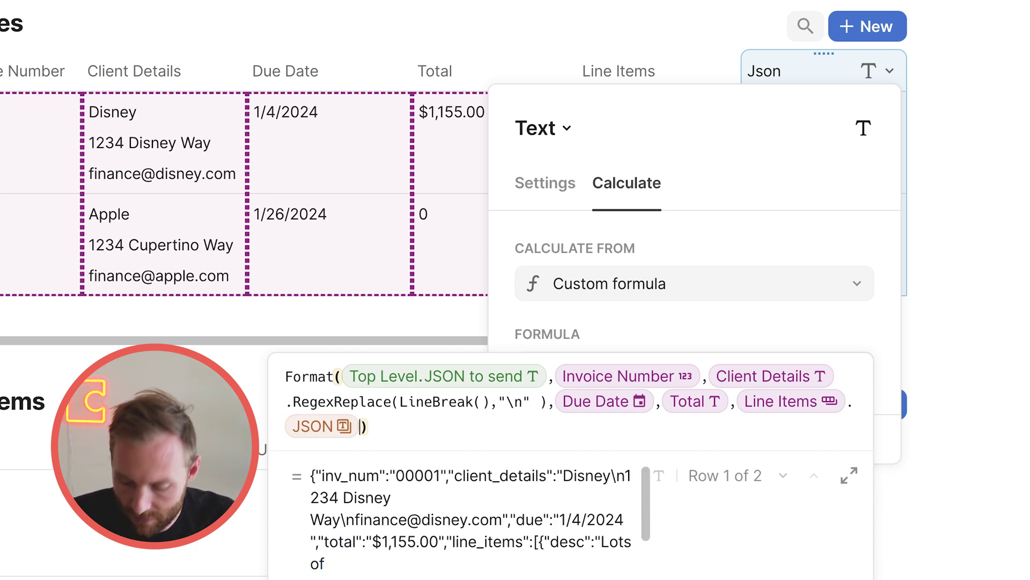
type(".join()")
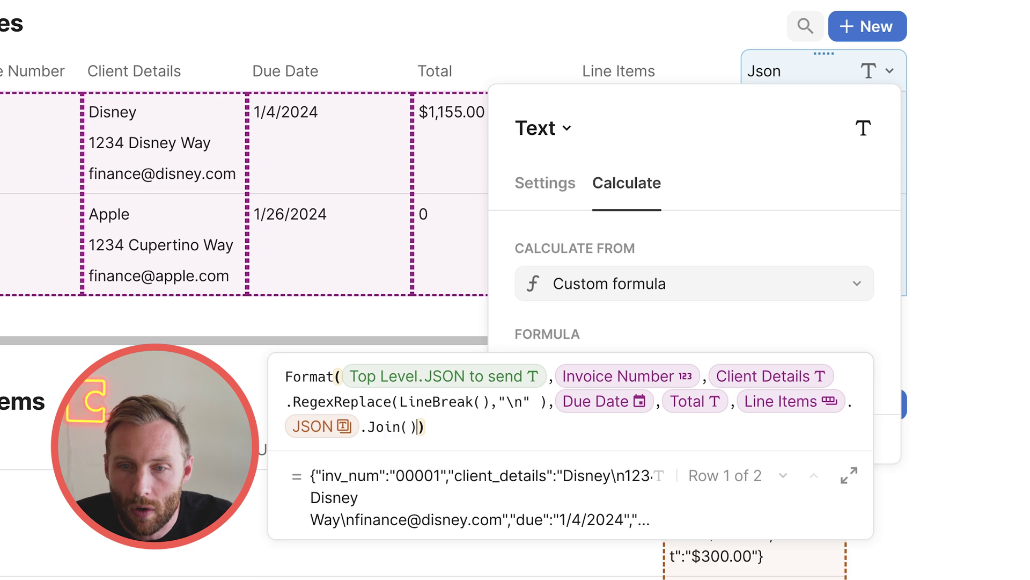
type("\",")
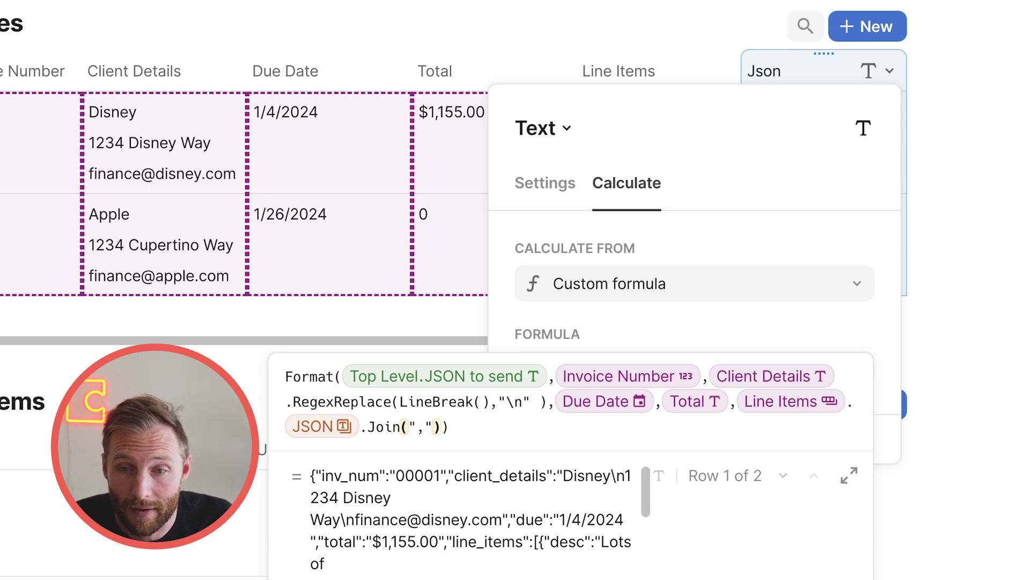
key("Escape")
left_click(345, 279)
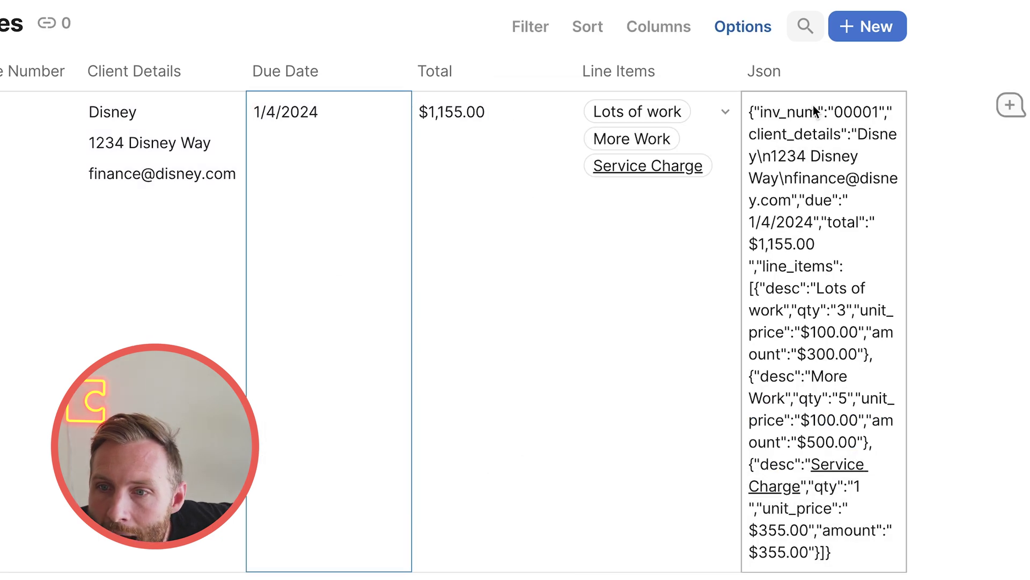
Step: Widen the Invoices table's Json column and review the first invoice's generated payload
left_click_drag(902, 70, 1023, 72)
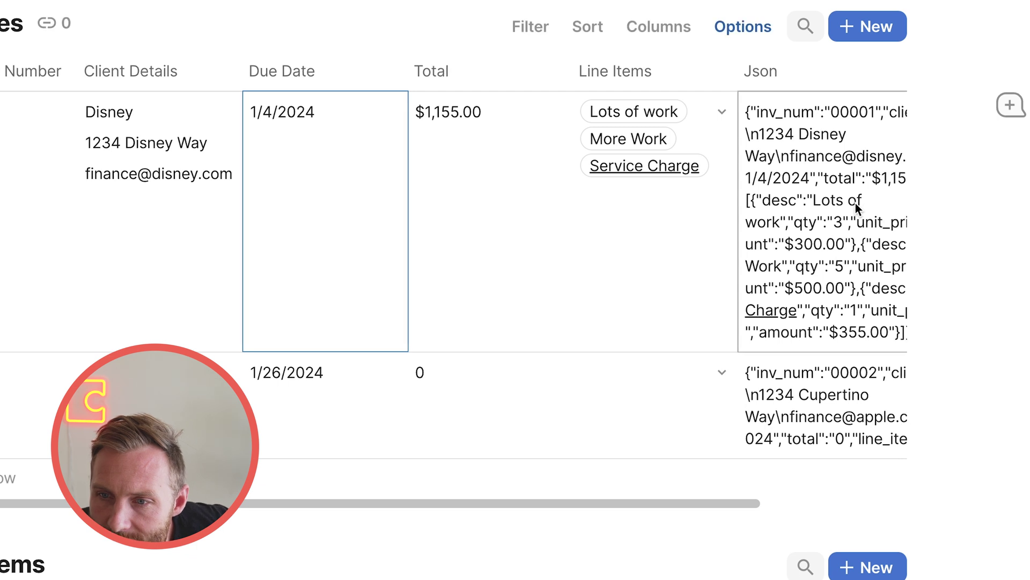
scroll(855, 203, "right", 4)
left_click(726, 217)
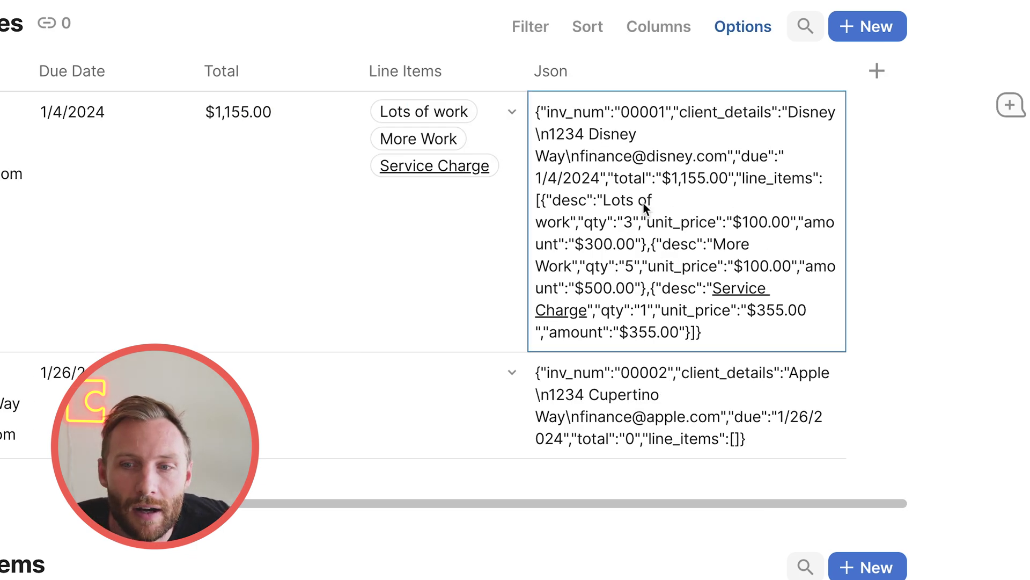
Step: Delete the Apple invoice row from the Invoices table
scroll(639, 221, "left", 4)
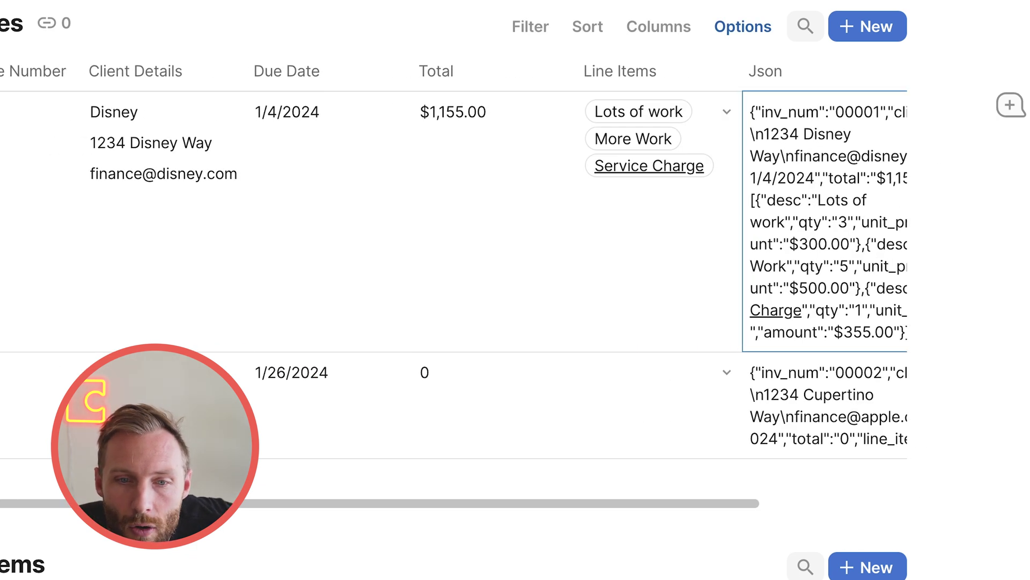
left_click(2, 372)
key("Delete")
scroll(515, 267, "right", 4)
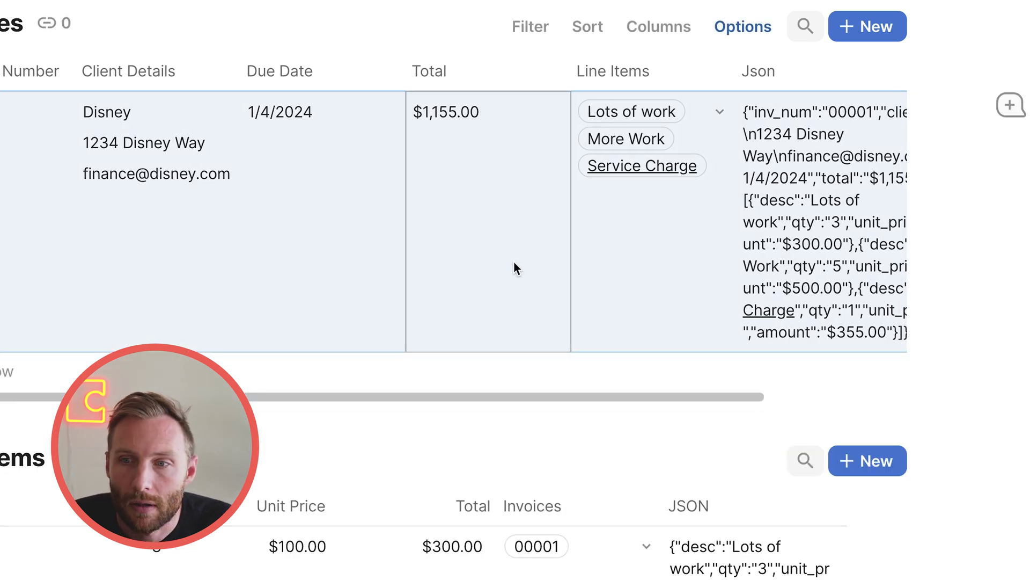
left_click(553, 258)
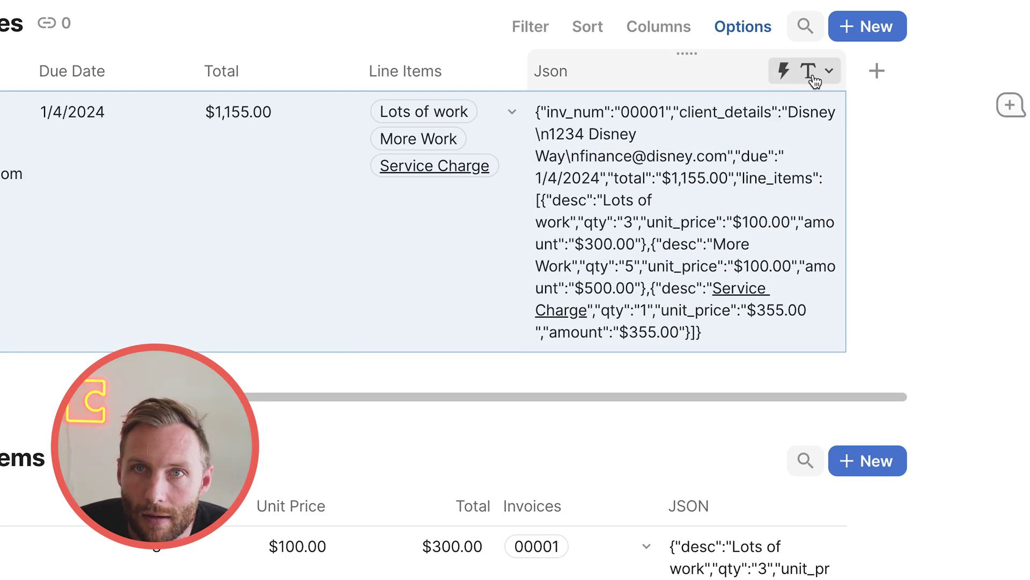
Step: Add a button column to the Invoices table that runs the Documint Looping pdf action
left_click(872, 74)
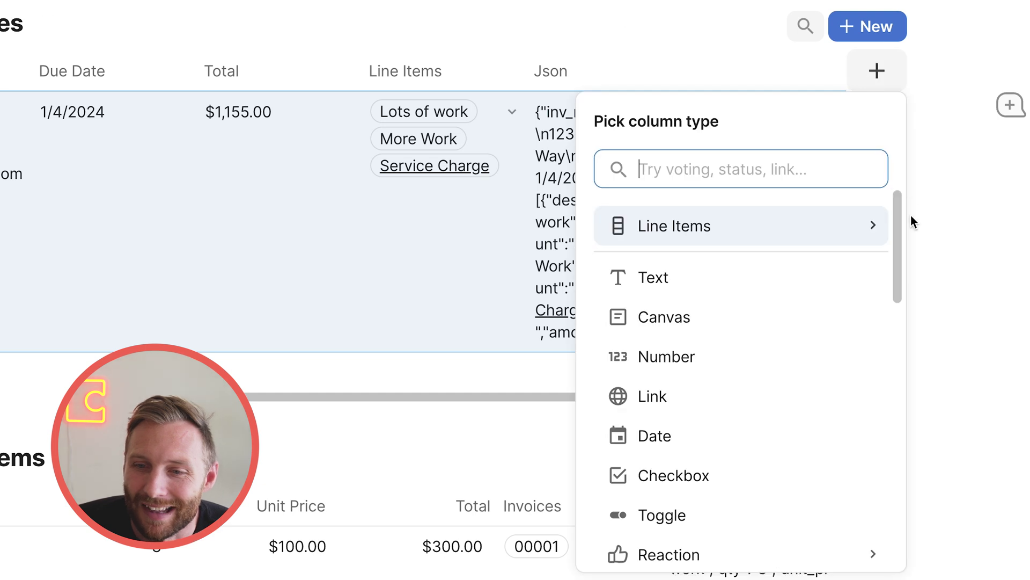
mouse_move(764, 284)
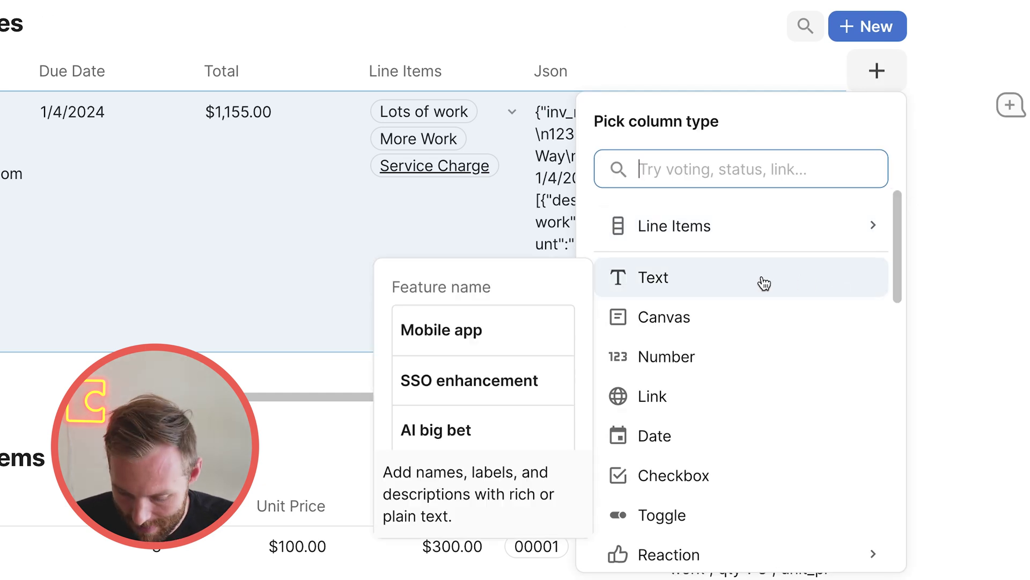
type("but")
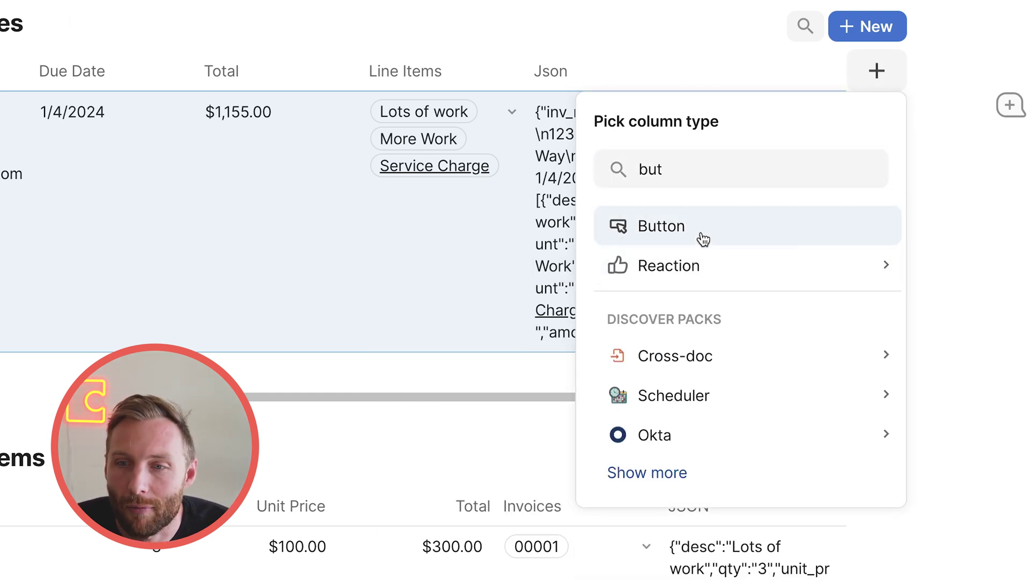
left_click(701, 237)
left_click(701, 285)
scroll(694, 421, "down", 3)
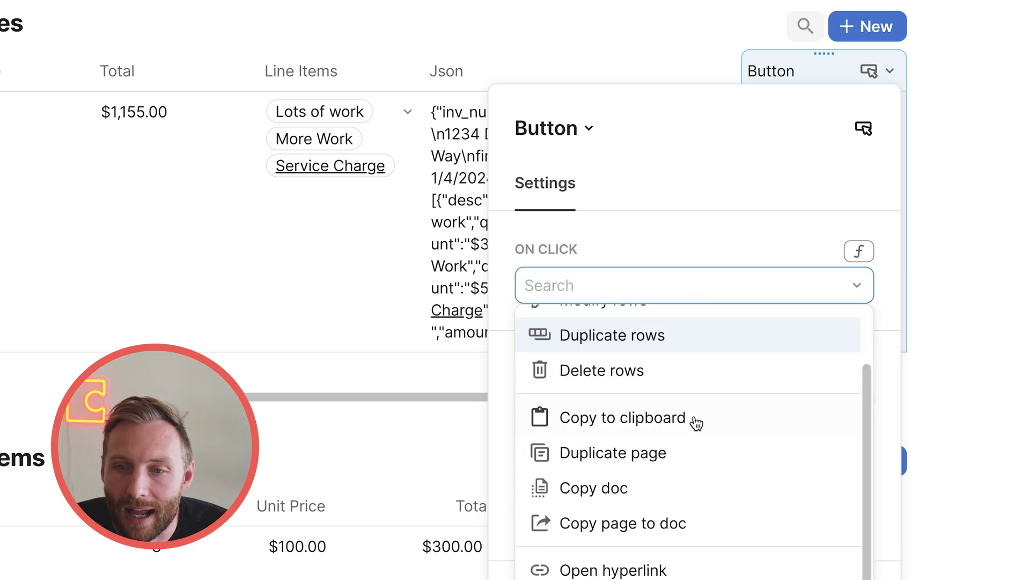
scroll(696, 424, "down", 2)
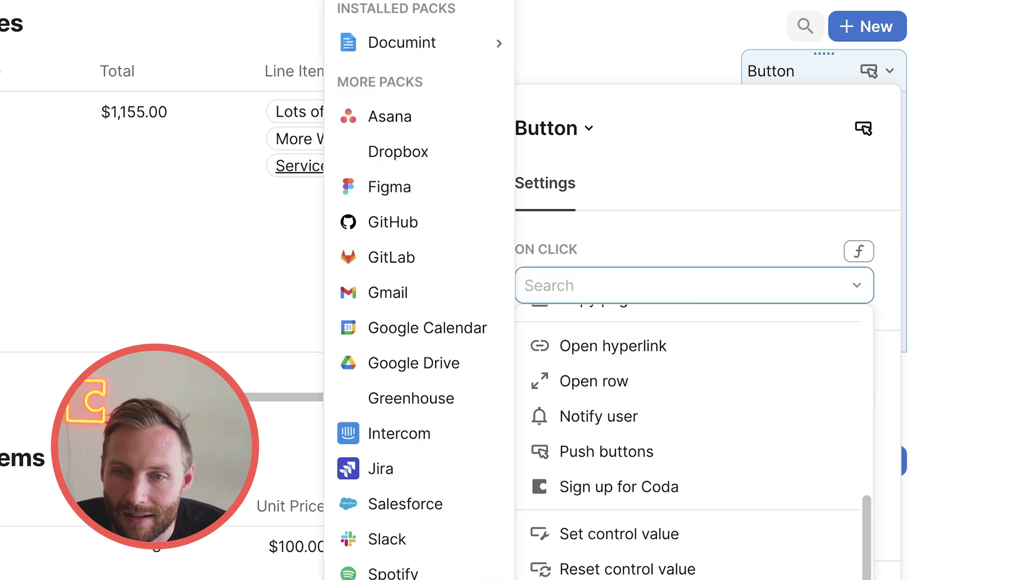
mouse_move(449, 51)
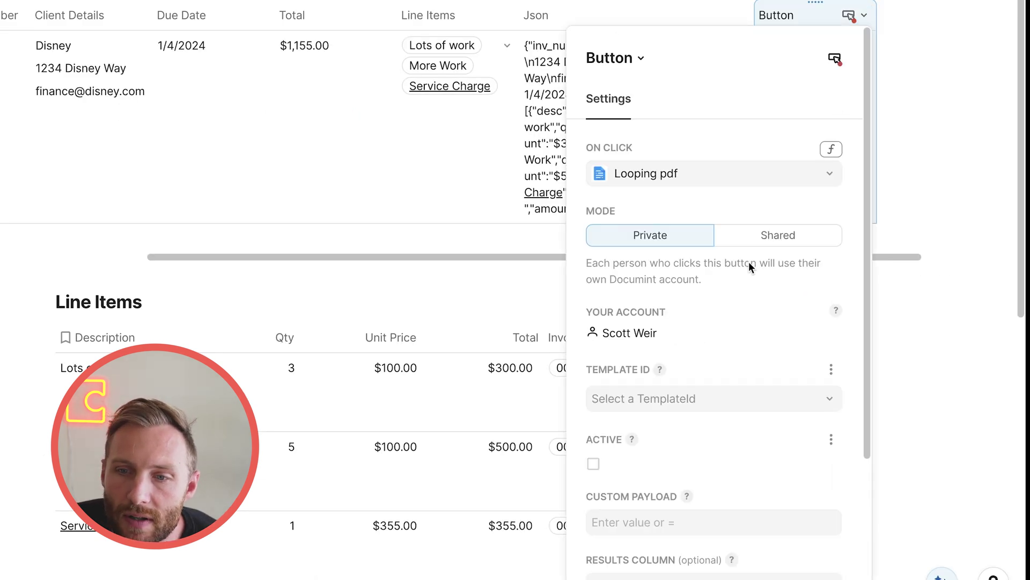
Step: Choose the Example INVOICE template for the button's action and enable Active
scroll(748, 262, "down", 1)
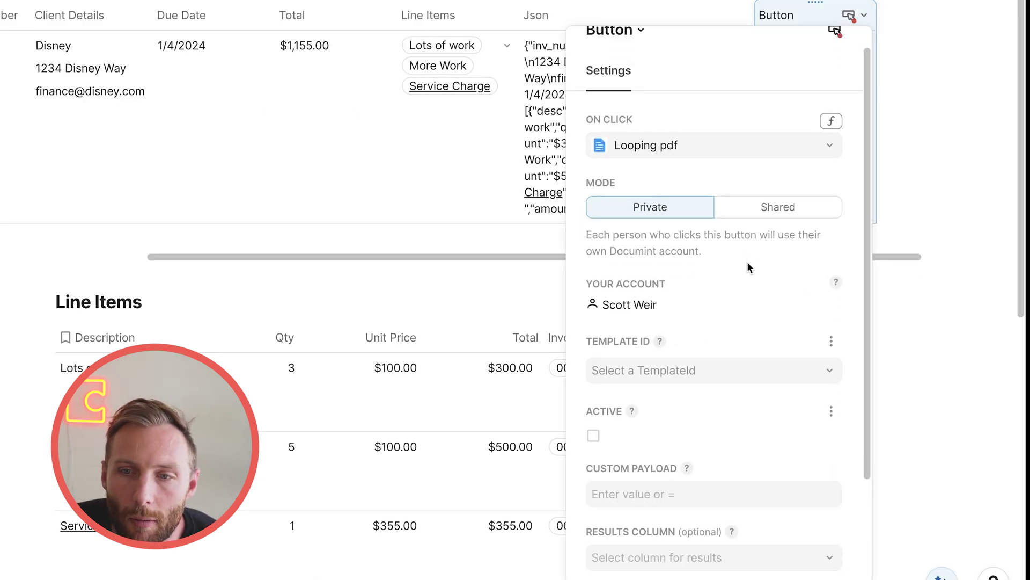
scroll(749, 263, "down", 1)
left_click(789, 328)
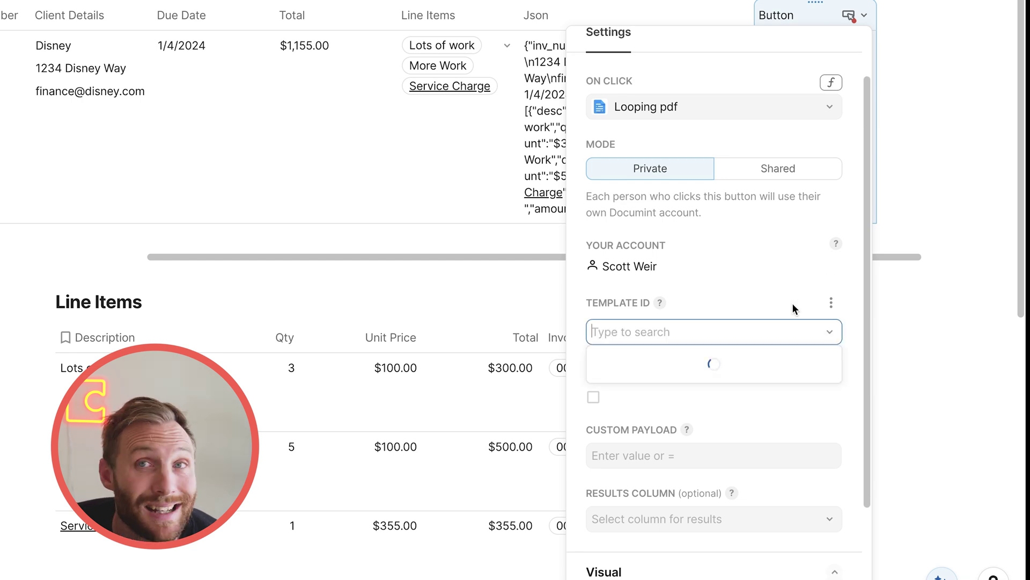
scroll(773, 361, "down", 10)
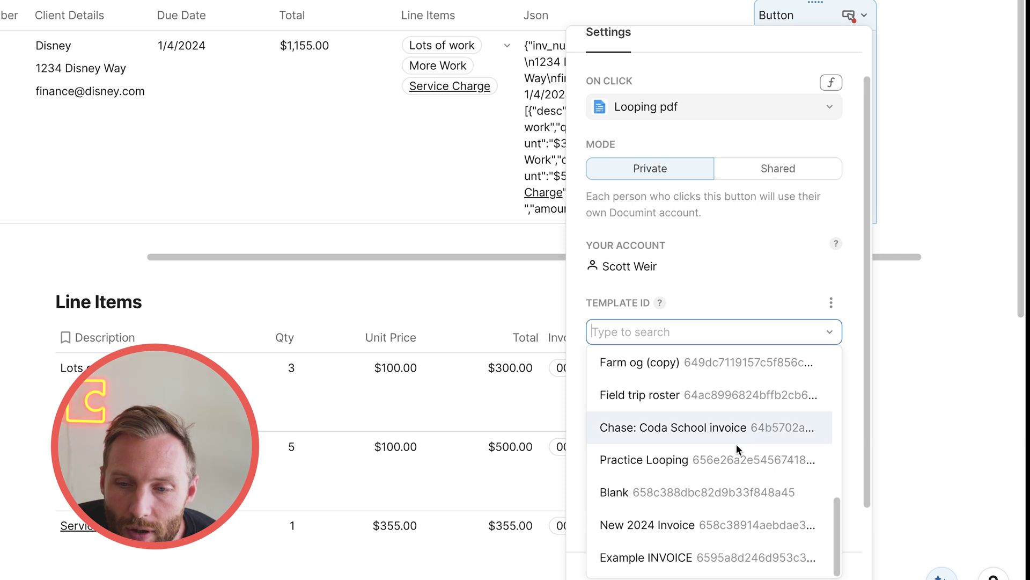
left_click(627, 559)
scroll(698, 424, "down", 1)
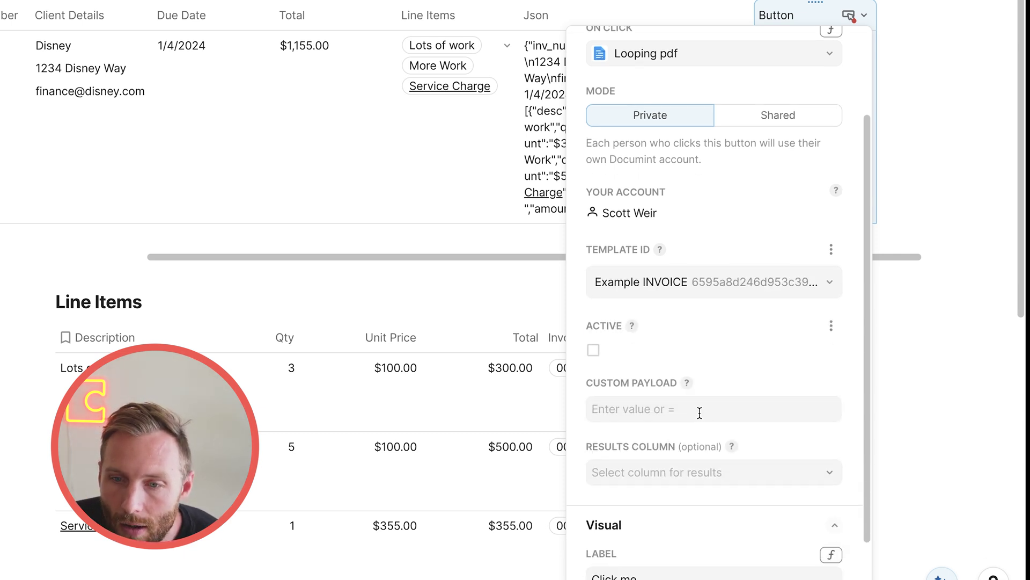
left_click(594, 350)
Step: Set the button's custom payload to the row's Json column and create a new column for its results
left_click(750, 418)
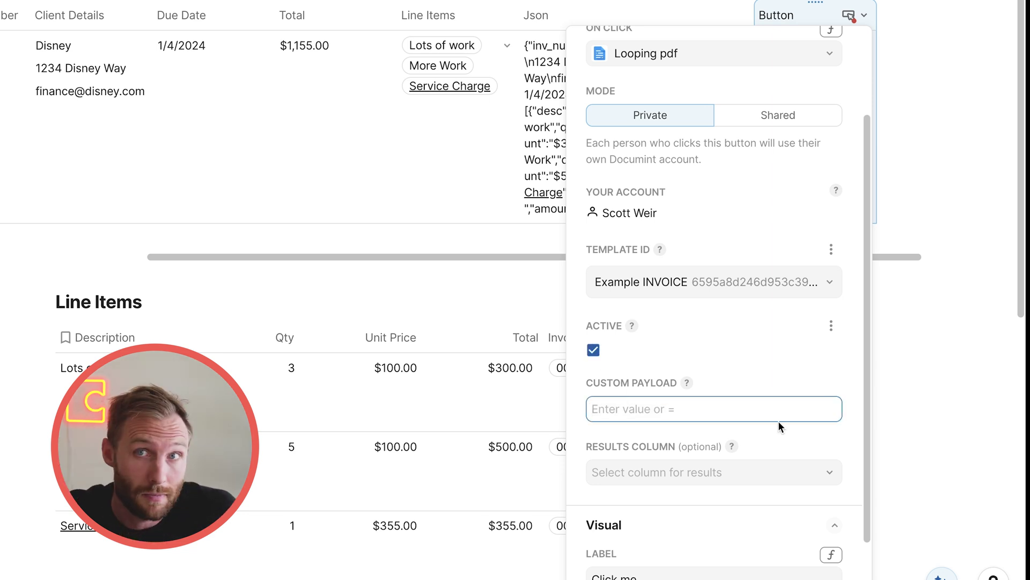
type("=json")
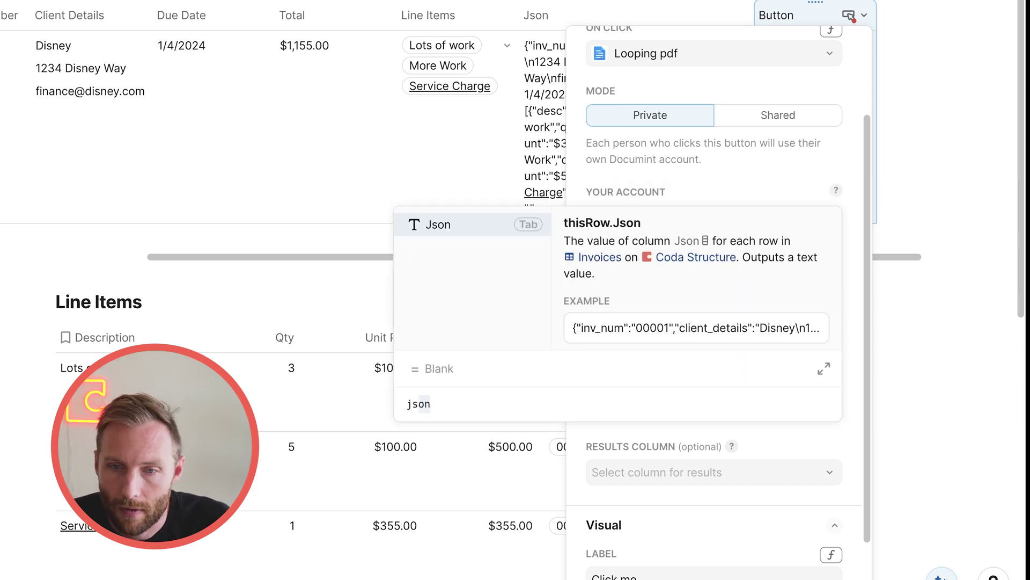
key("Return")
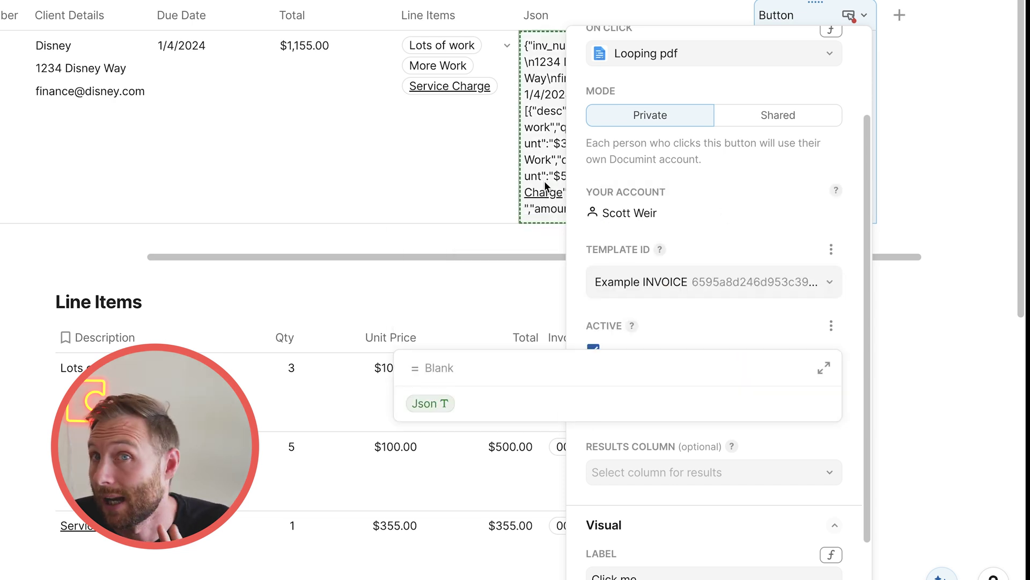
left_click(691, 323)
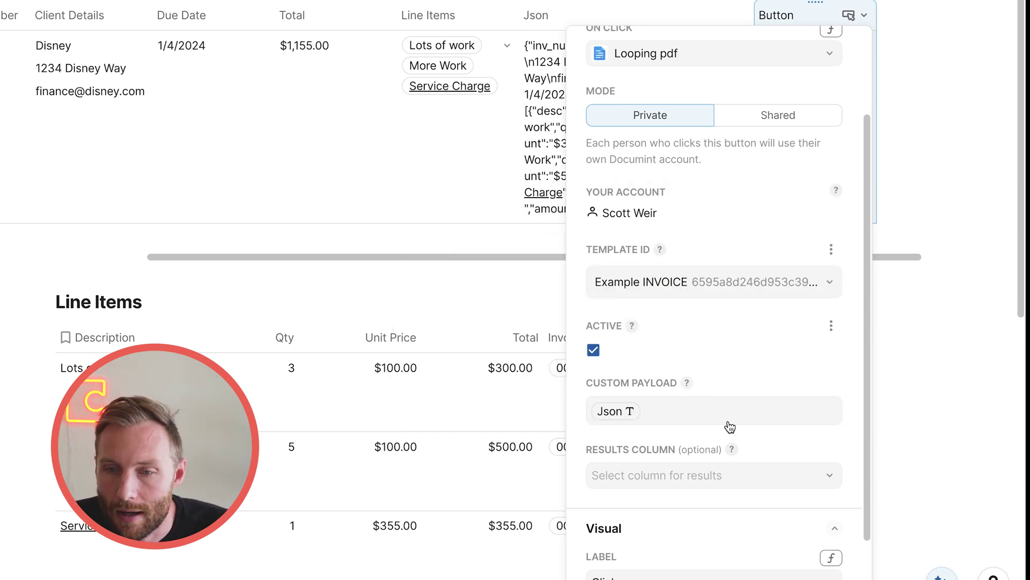
left_click(739, 474)
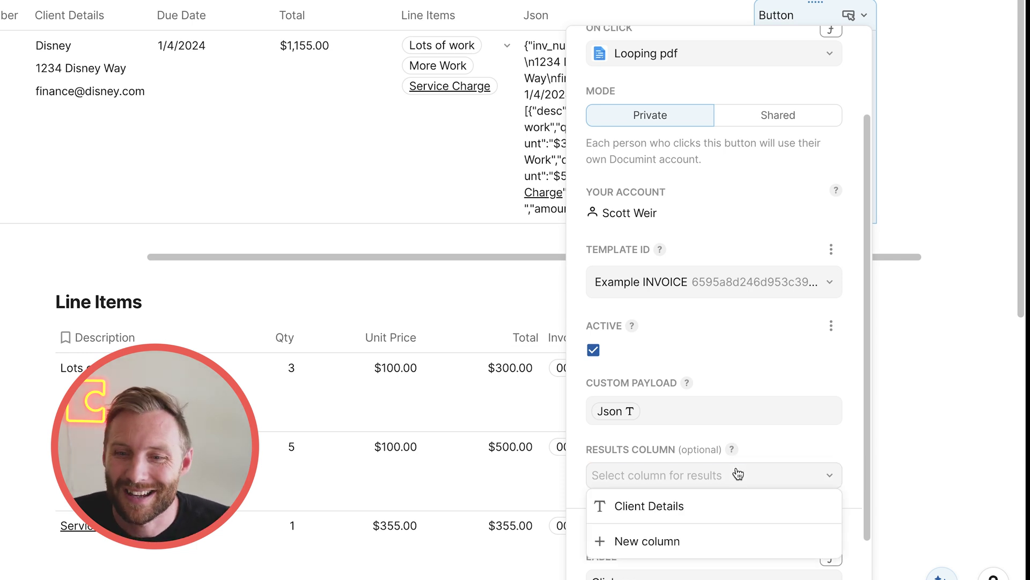
left_click(655, 550)
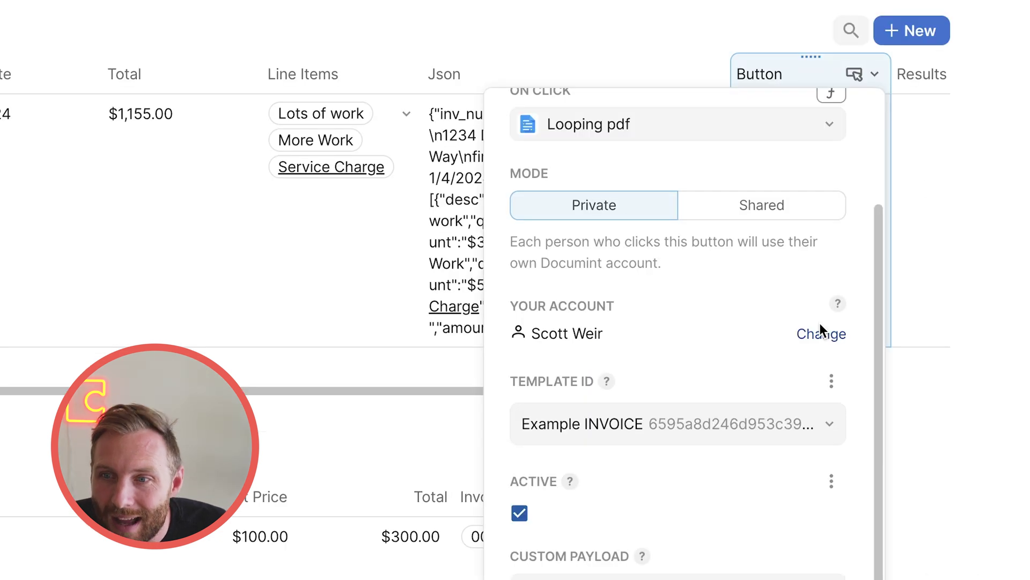
Step: Change the type of the Results column in the Invoices table to File
left_click(922, 74)
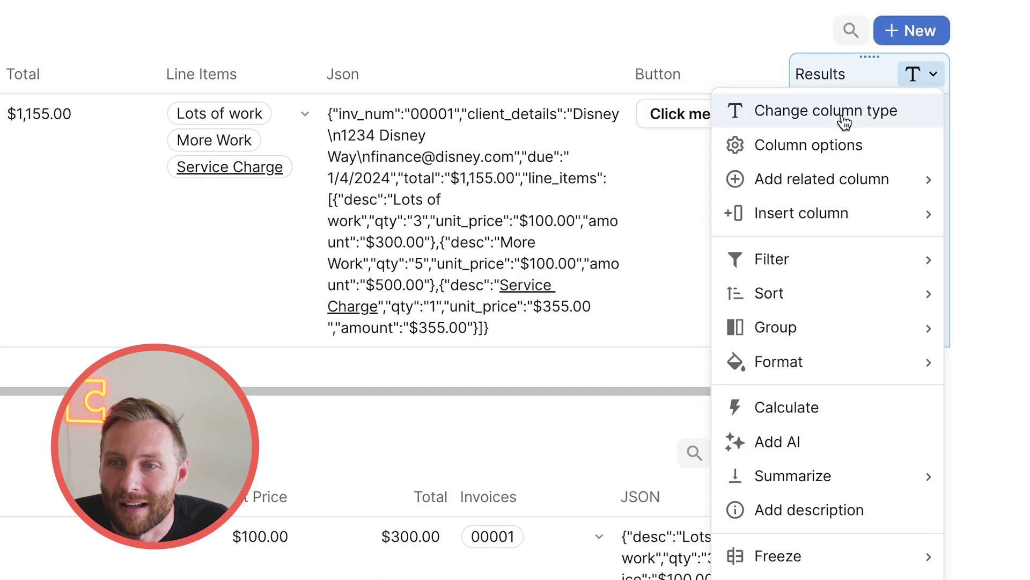
left_click(842, 116)
type("fil")
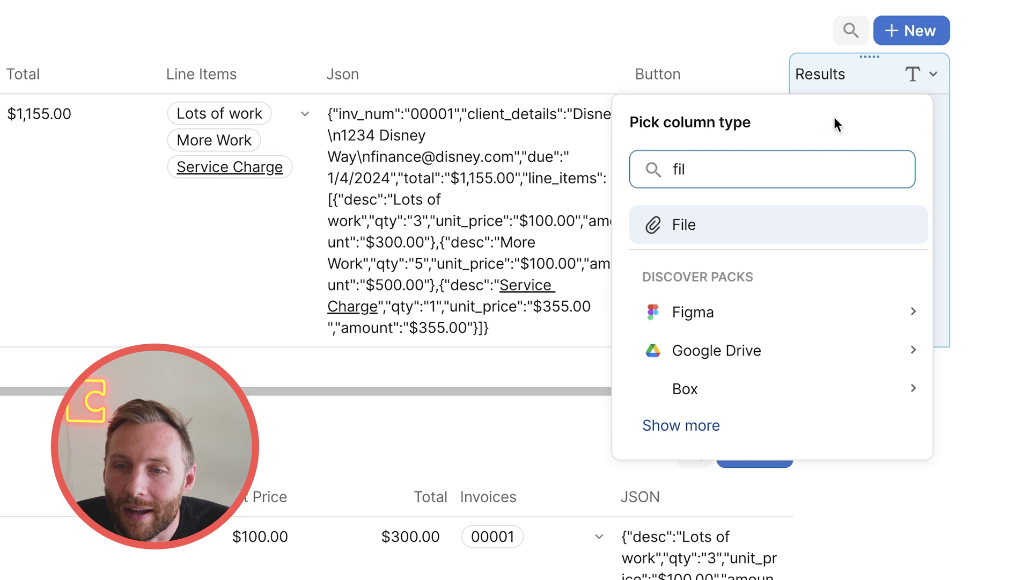
left_click(746, 225)
Step: Rename the button column in the Invoices table as Create PDF
left_click(661, 78)
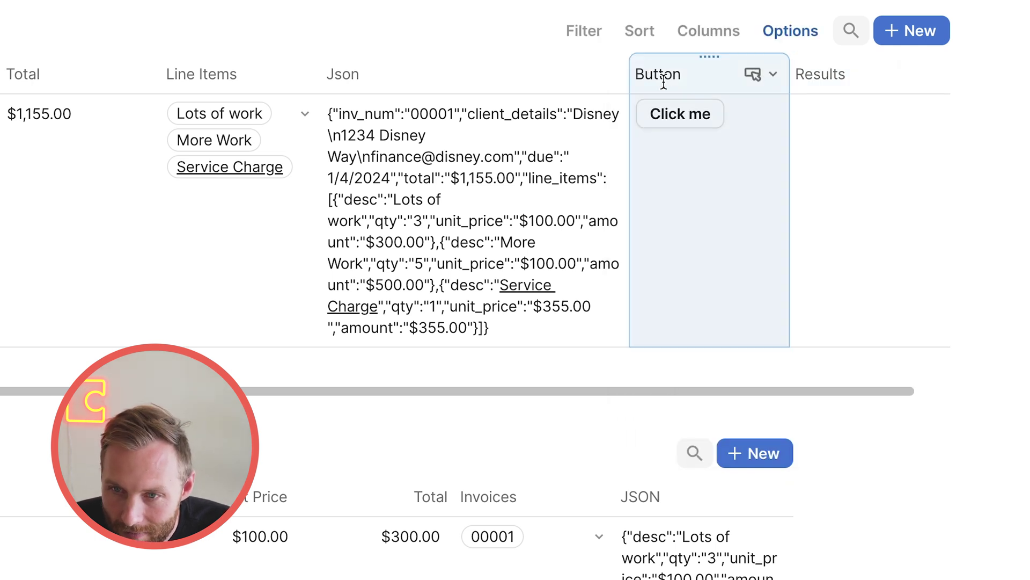
type("Create PDF")
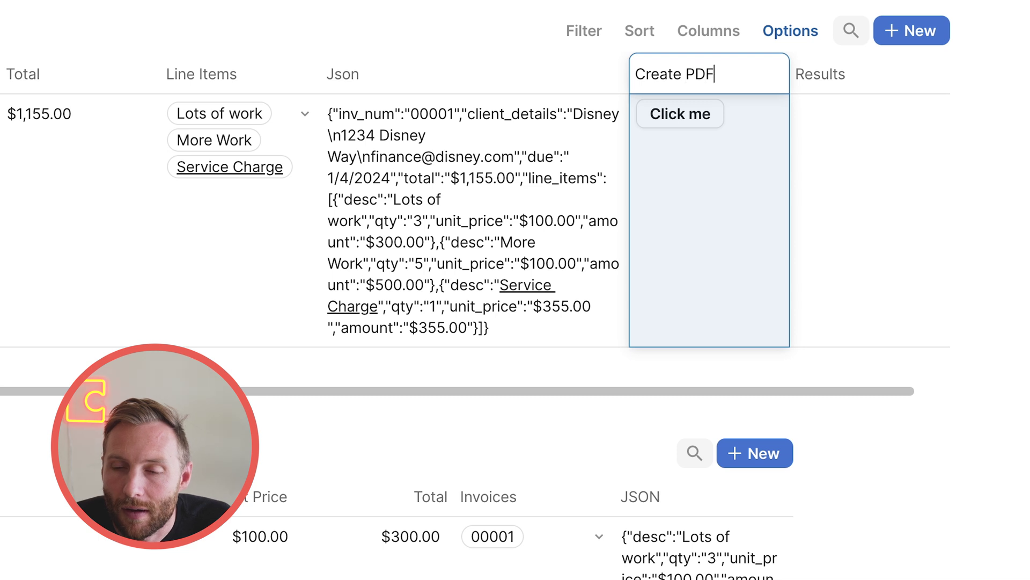
left_click(661, 191)
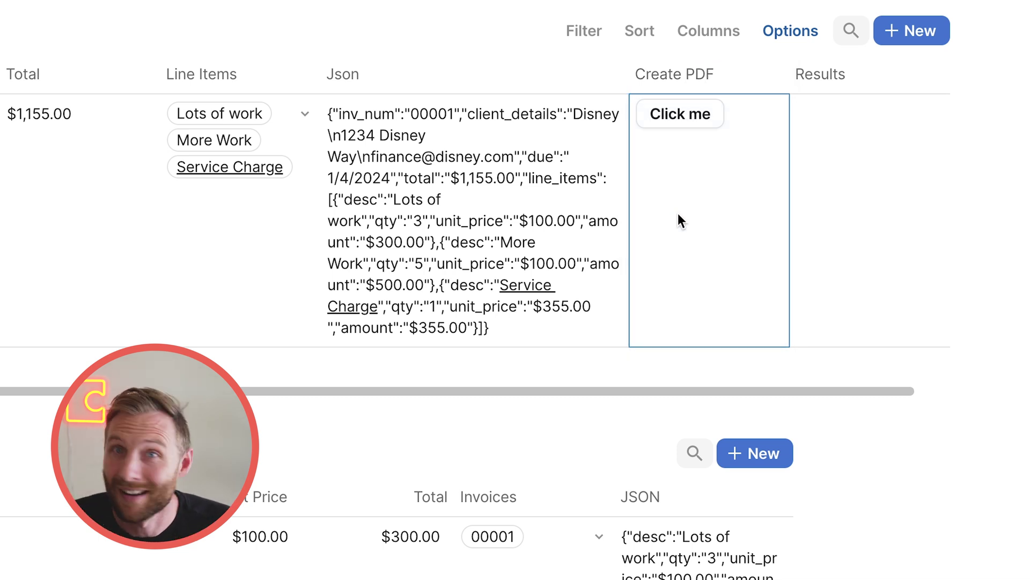
Step: Generate the PDF for invoice 00001, open the resulting file to check its line items, and close it
left_click(684, 114)
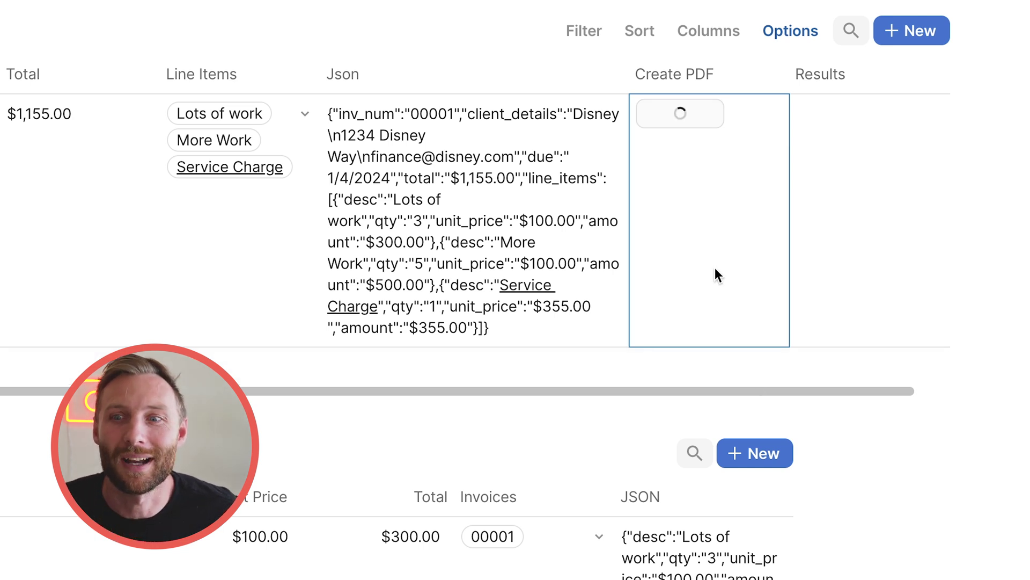
scroll(714, 244, "right", 2)
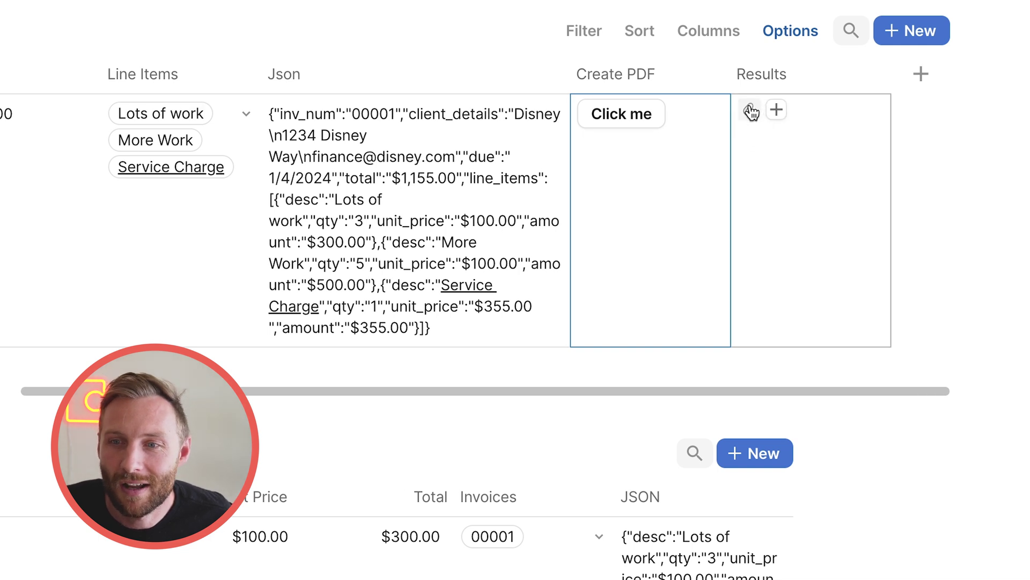
mouse_move(750, 111)
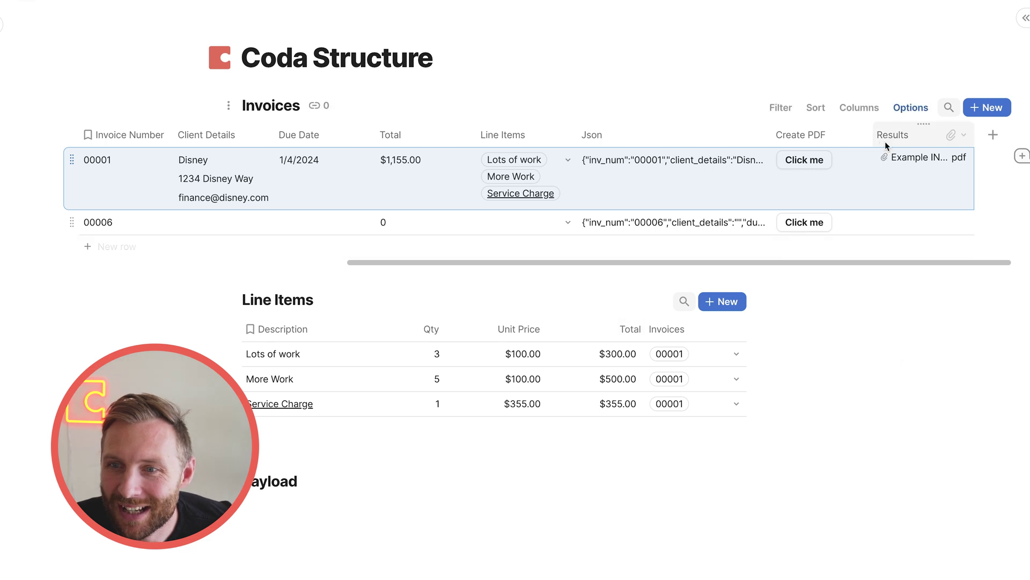
left_click(891, 171)
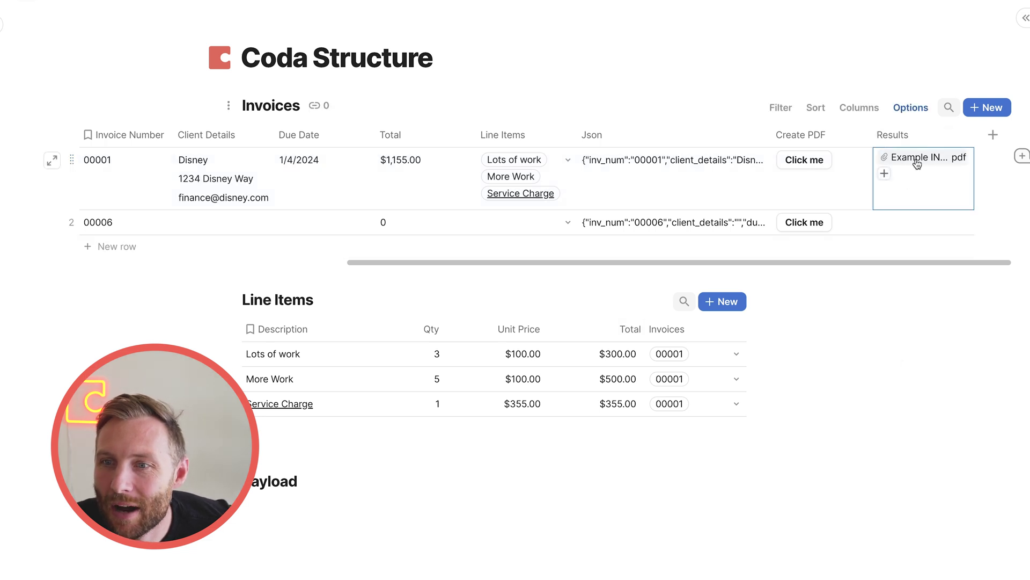
left_click(916, 160)
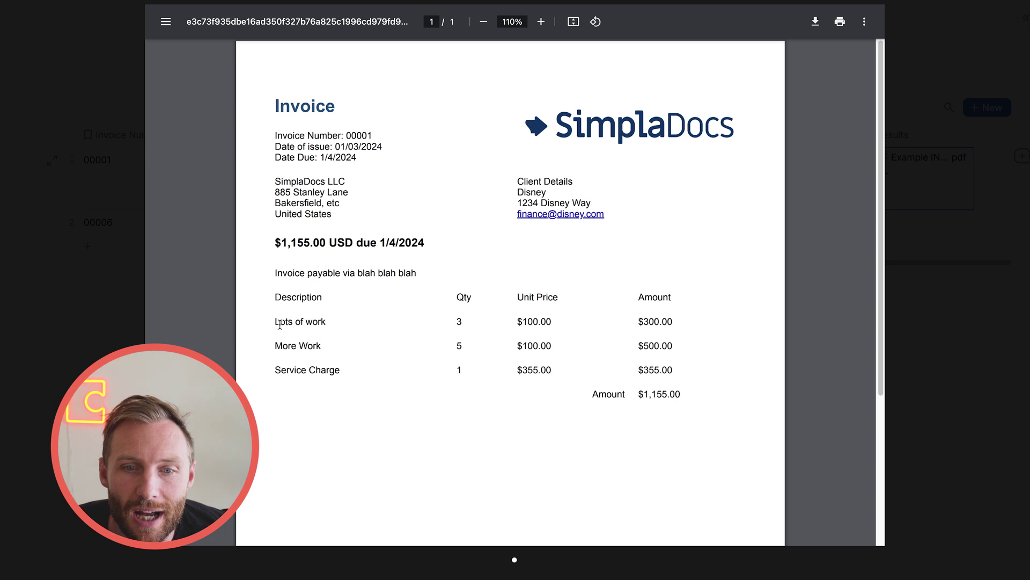
left_click_drag(276, 323, 380, 335)
left_click_drag(392, 379, 326, 370)
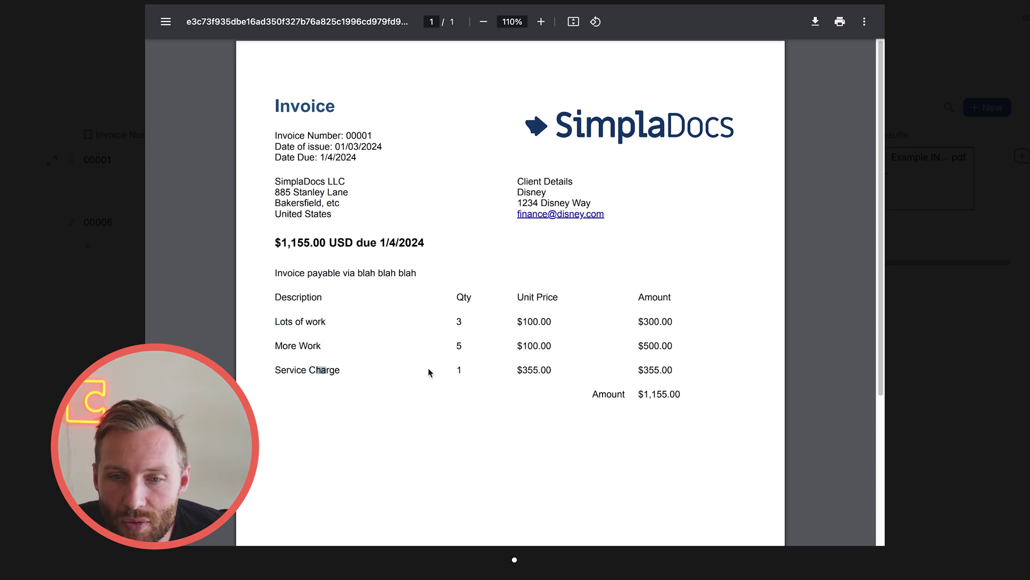
left_click(915, 81)
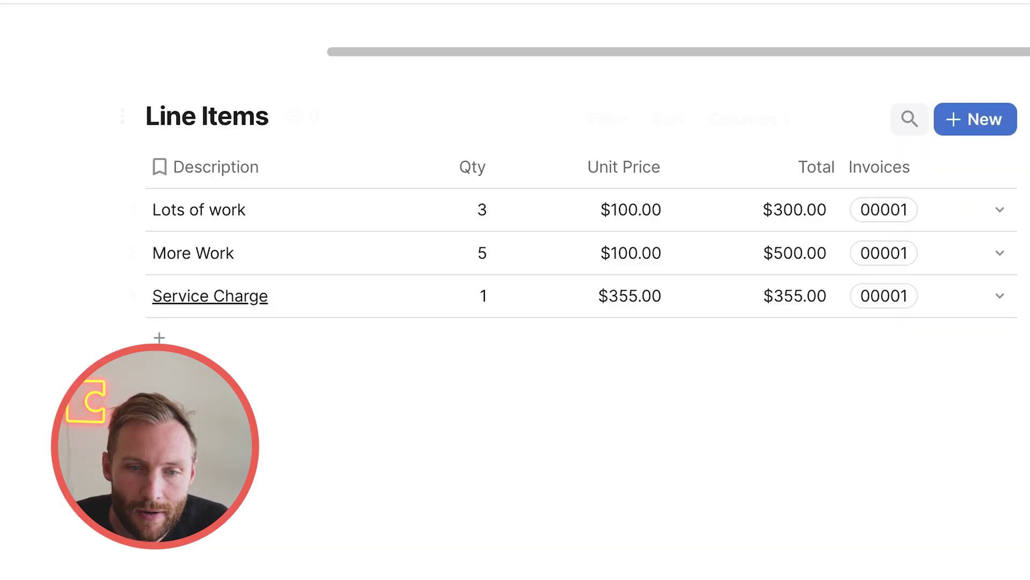
Step: Add a line item described as Another Charge for tax with quantity 8 and unit price $45
left_click(322, 424)
left_click(212, 349)
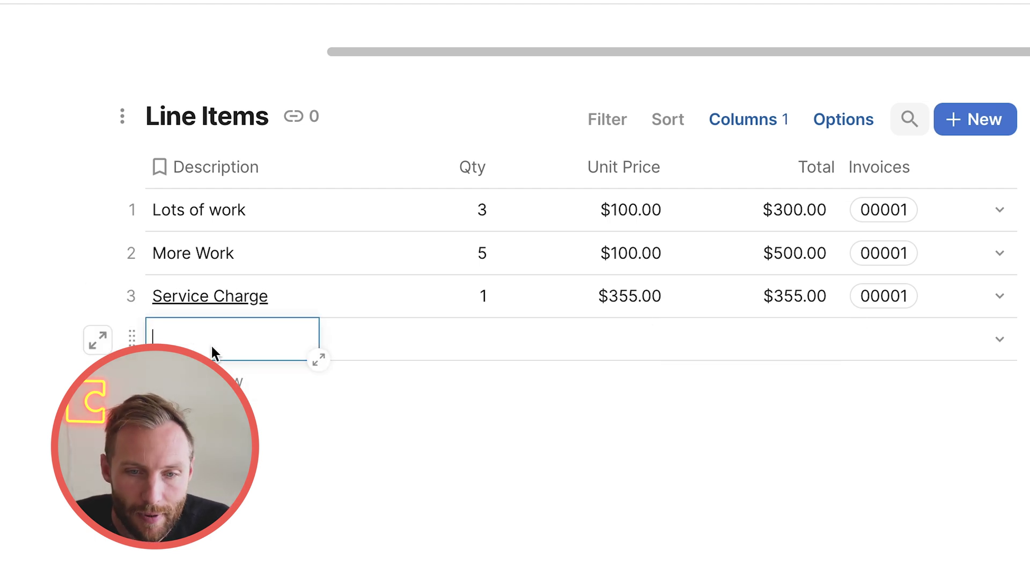
type("Ano")
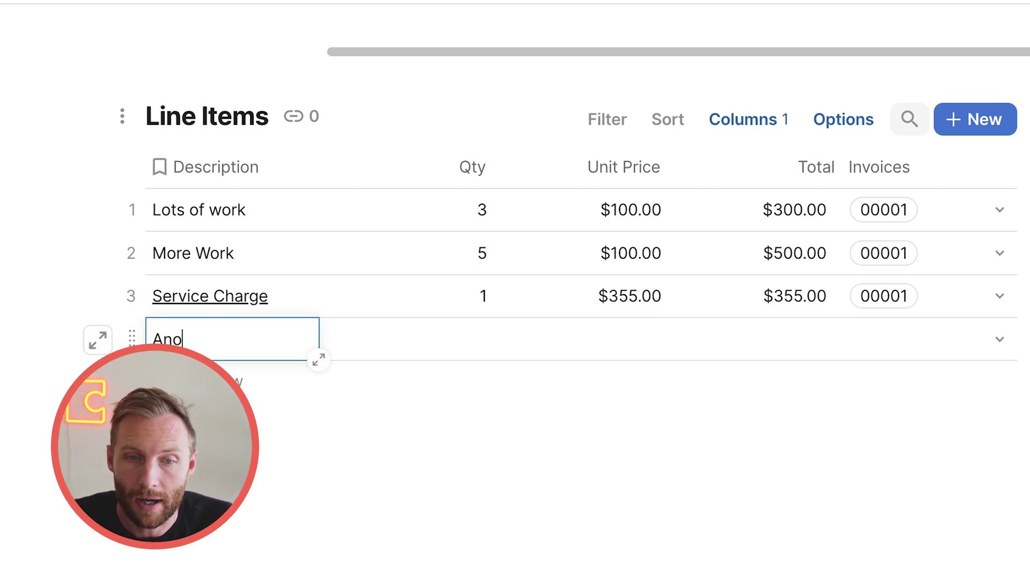
type("ther Charge for")
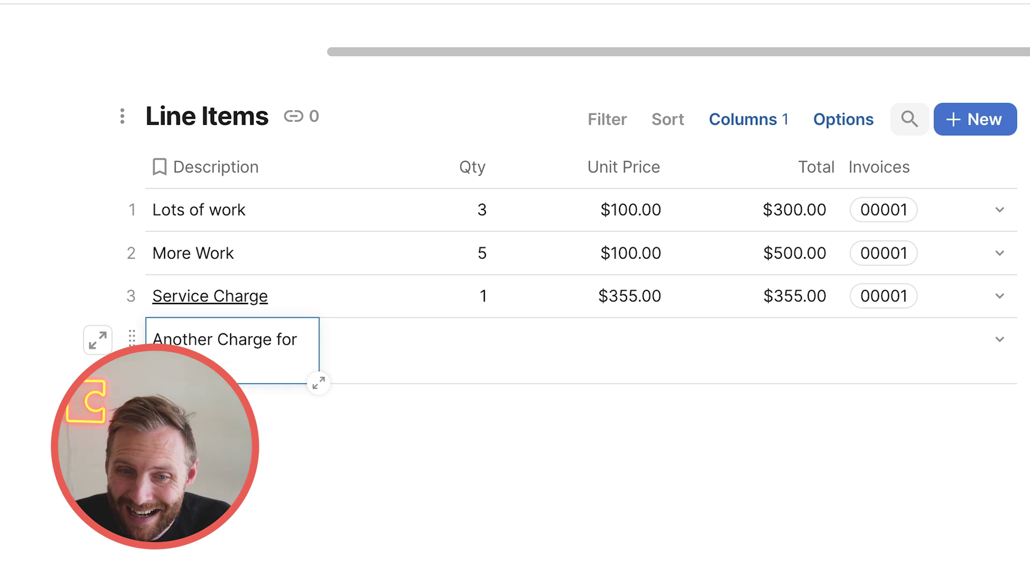
key("Tab")
type("8")
left_click(564, 367)
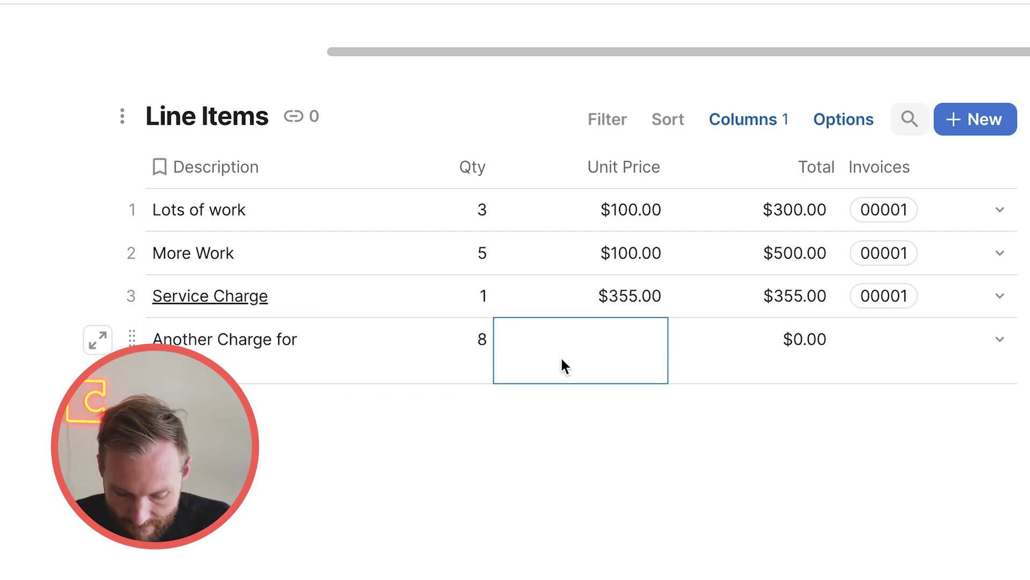
type("45")
left_click(556, 292)
Step: Link the new tax charge line item to invoice 00001 and generate that invoice's PDF again
left_click(969, 358)
left_click(967, 358)
left_click(975, 379)
key("Escape")
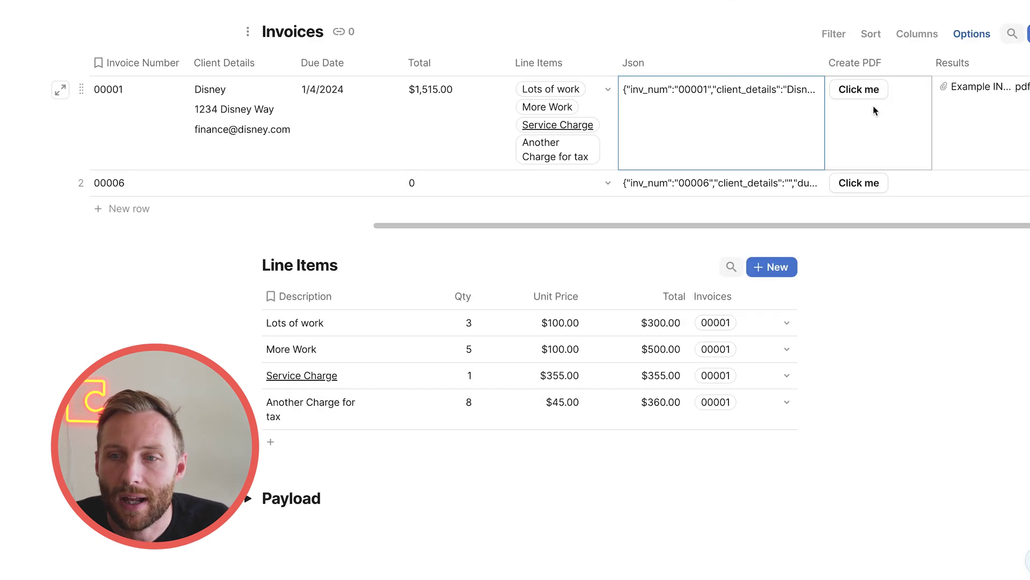
left_click(860, 90)
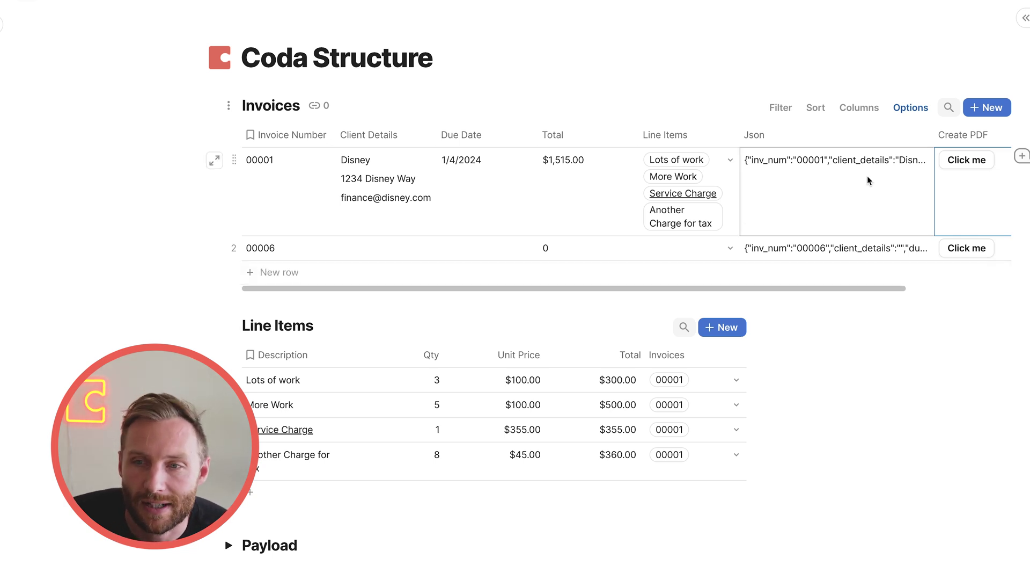
Step: Hide the Json column in the Invoices table
left_click(923, 137)
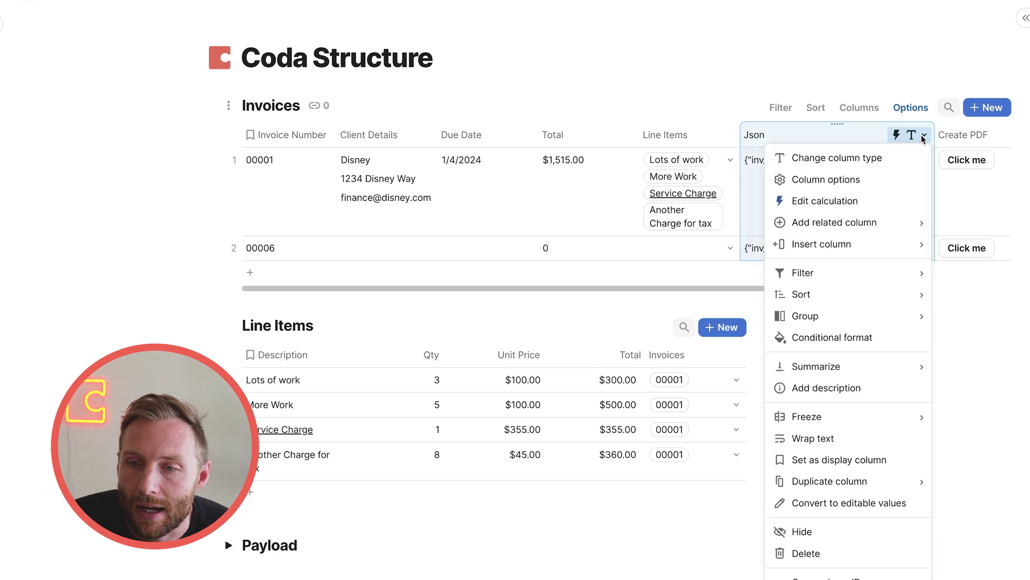
left_click(806, 530)
Step: Move the Line Items table off the Coda Structure page onto its own page in the page list
left_click(229, 325)
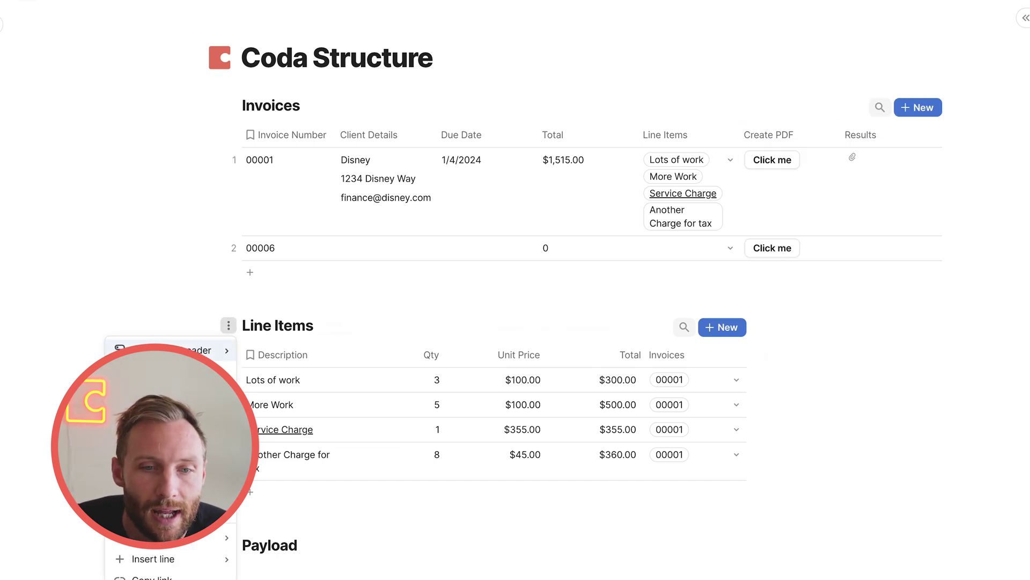
mouse_move(217, 350)
left_click(324, 309)
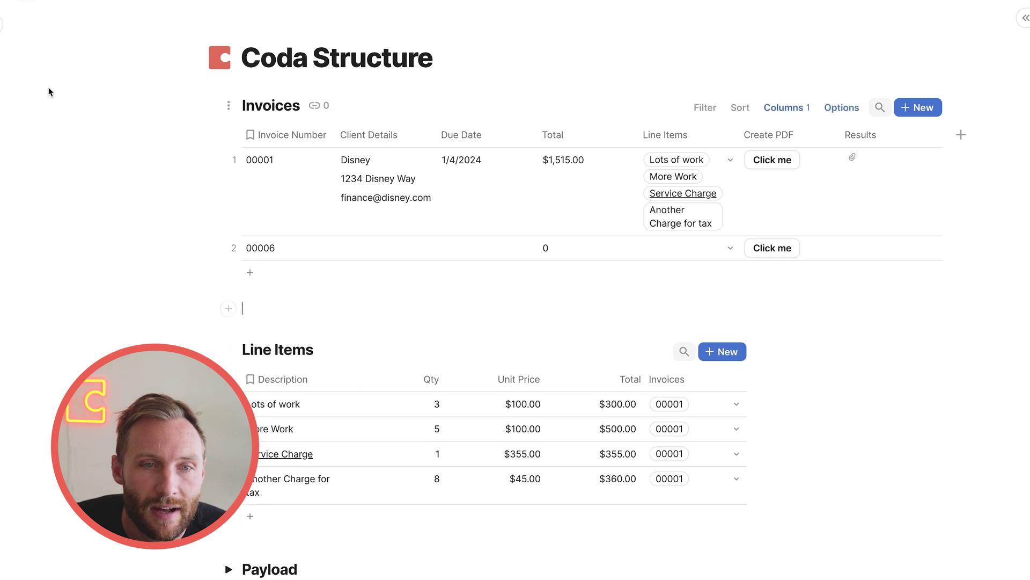
left_click(6, 24)
left_click_drag(323, 353, 51, 88)
left_click_drag(301, 350, 49, 95)
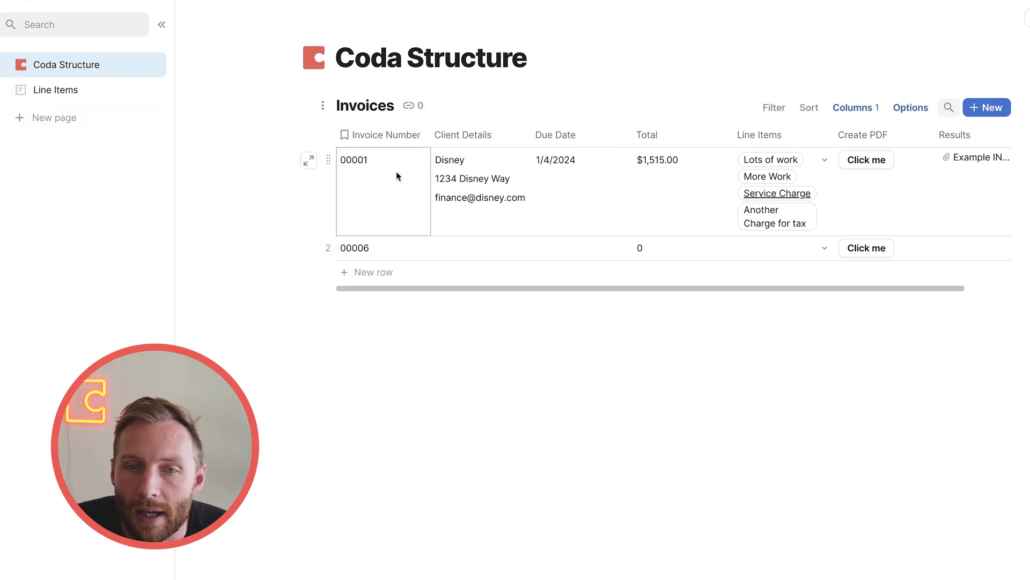
Step: Set the page's content alignment to Left and hide the Line Items column in the Invoices table
left_click(434, 28)
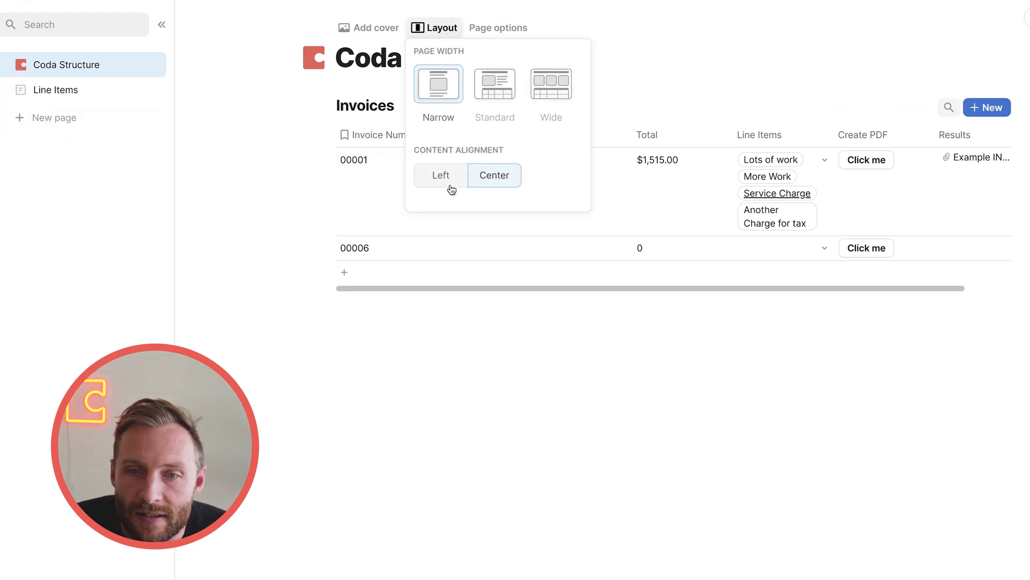
left_click(443, 180)
left_click(562, 239)
left_click(606, 203)
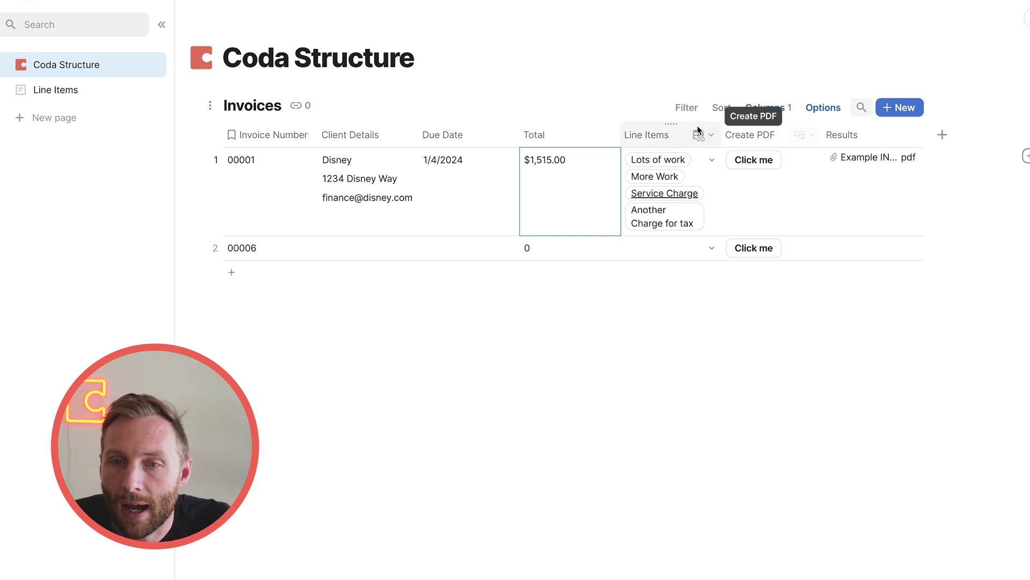
right_click(660, 135)
left_click(720, 515)
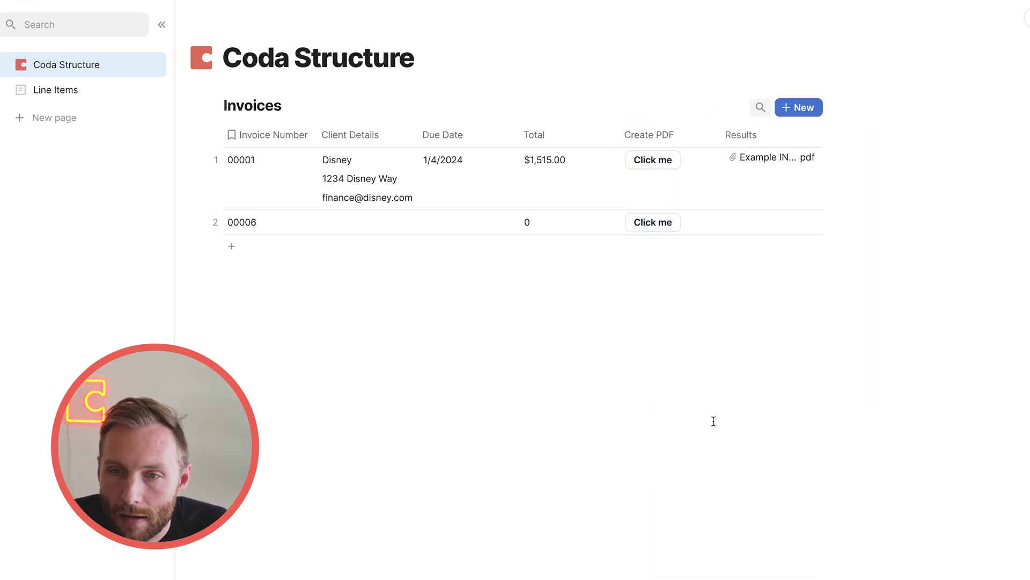
Step: Open the regenerated PDF of invoice 00001 to check its line items and total, and close it
left_click(751, 161)
left_click(756, 159)
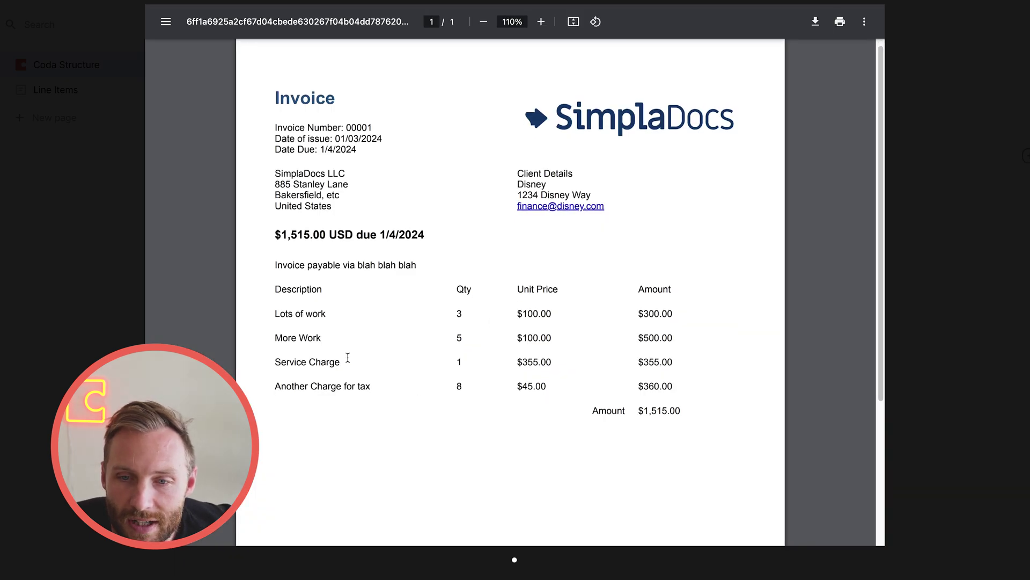
left_click(975, 198)
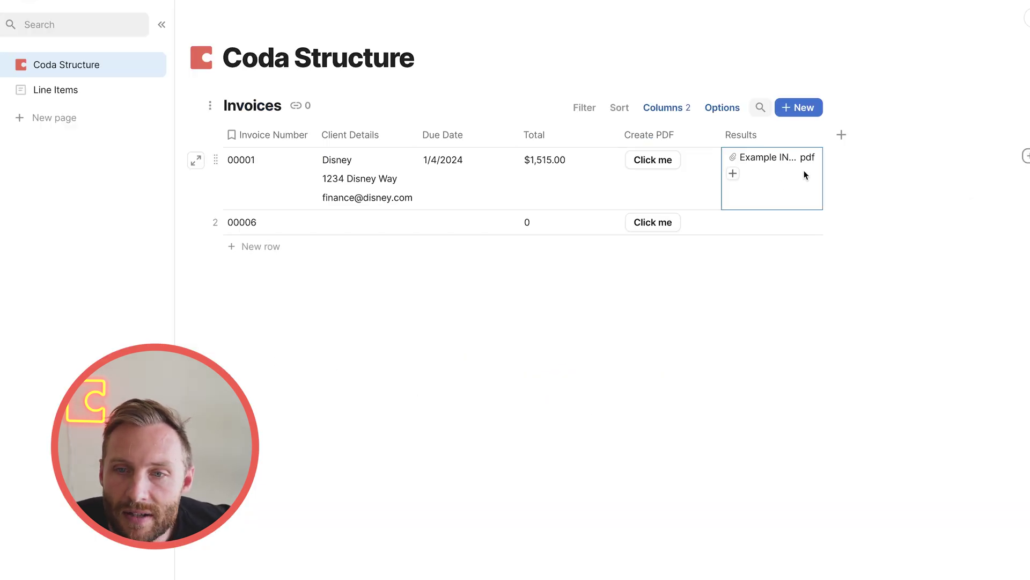
Step: Open the row details of invoice 00006 and enter Apple with its street address as client details and 1/17/2024 as due date
left_click(162, 25)
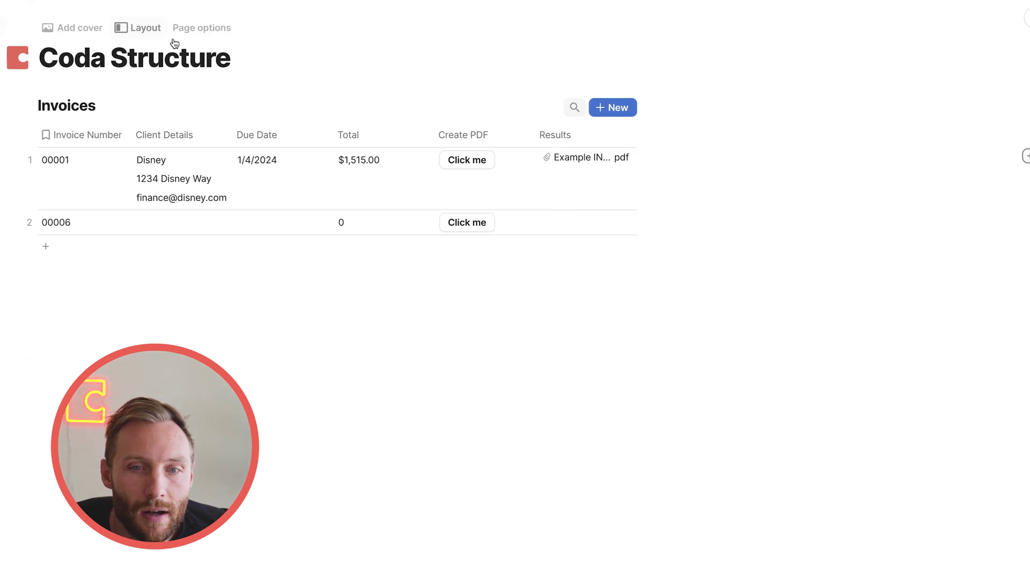
left_click(8, 222)
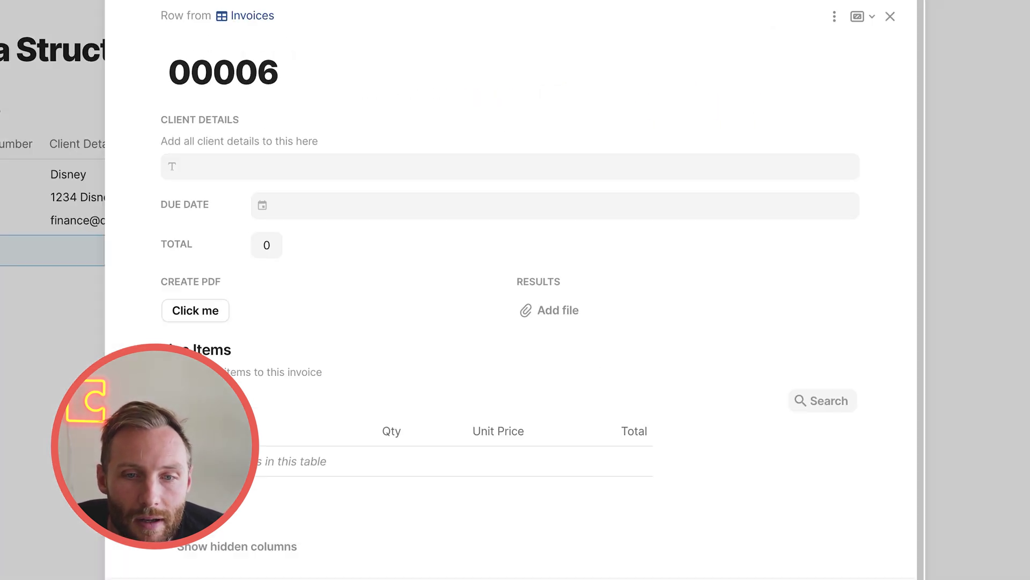
left_click(215, 161)
type("Apple")
key("shift+Return")
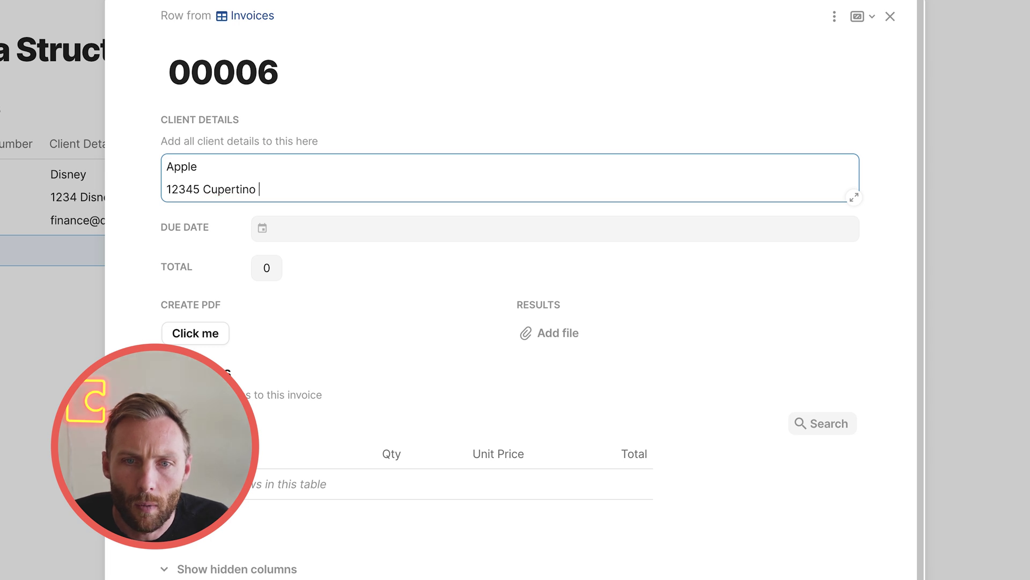
left_click(290, 228)
left_click(331, 344)
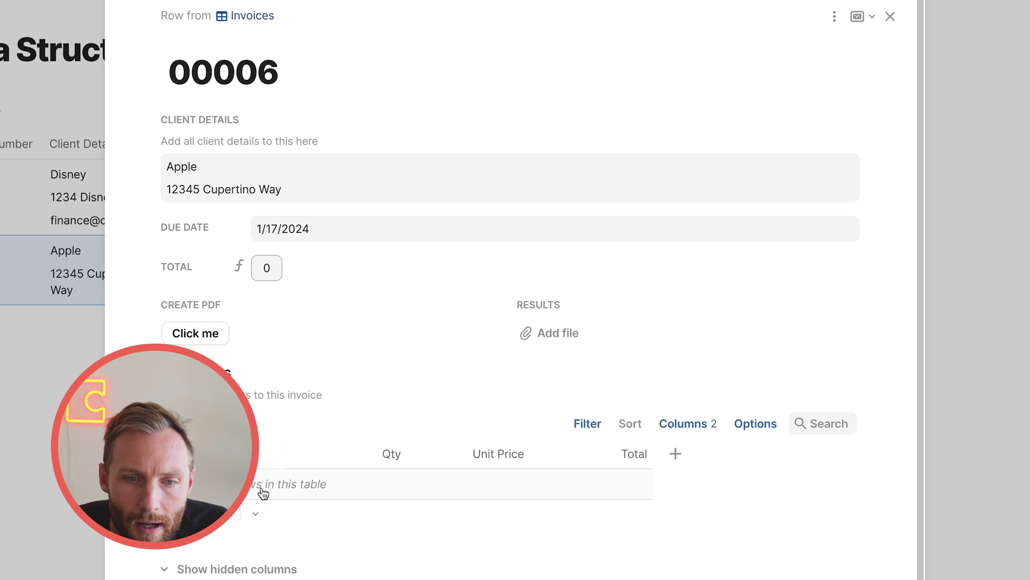
Step: Add three line items to invoice 00006 and set the quantity of each to 1
left_click(228, 517)
left_click(226, 516)
left_click(219, 541)
key("Up")
key("Up")
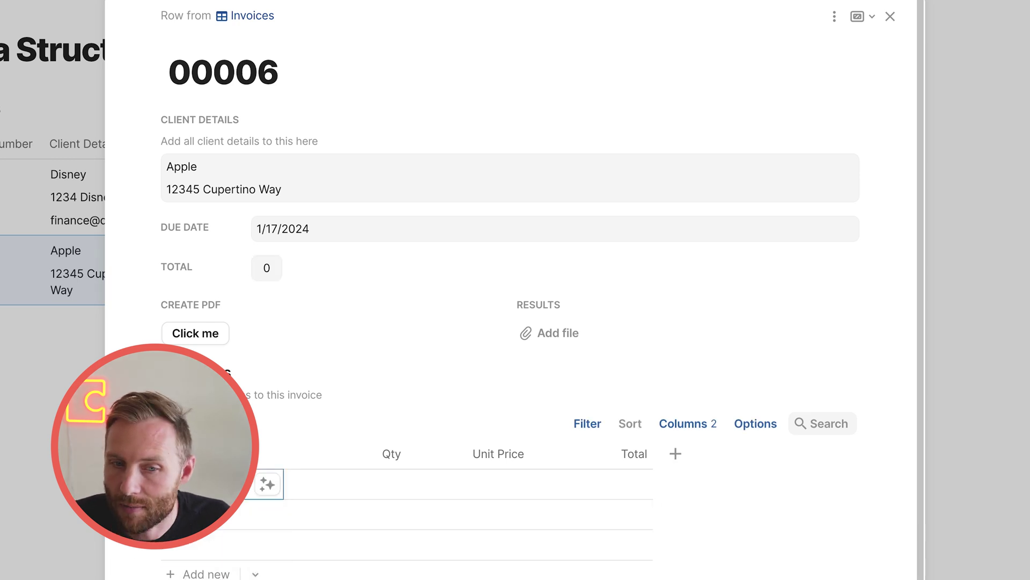
left_click(373, 490)
type("1")
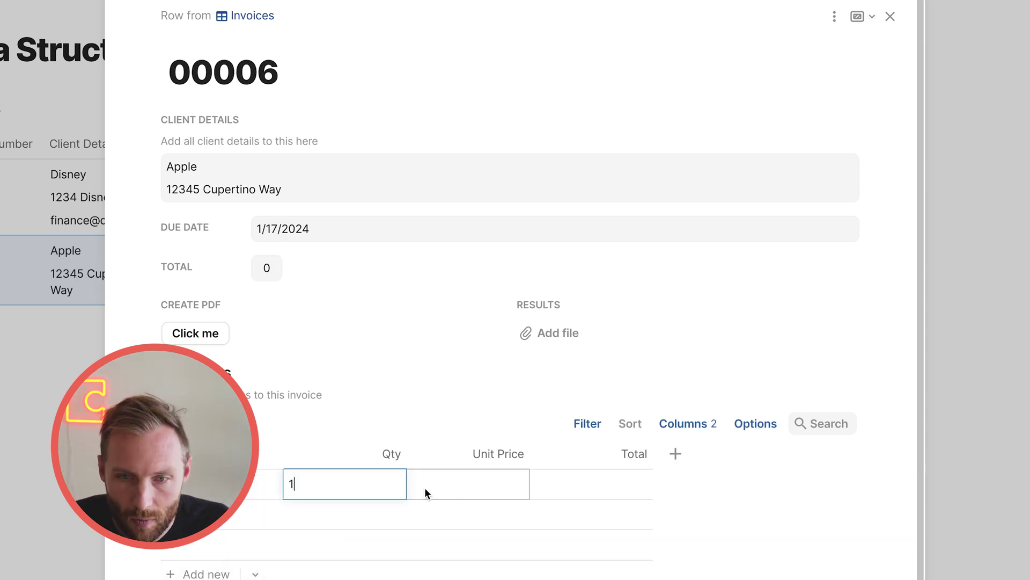
key("Return")
type("1")
key("Return")
type("1")
Step: Set the unit price of all three line items on invoice 00006 to $10
left_click(468, 487)
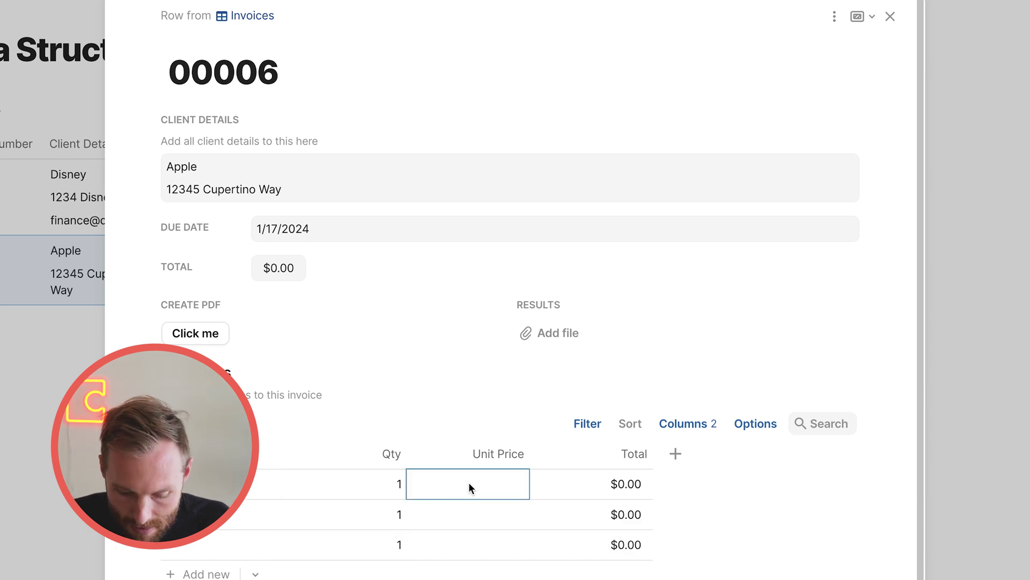
type("10")
left_click(456, 512)
type("10")
left_click(459, 544)
type("10")
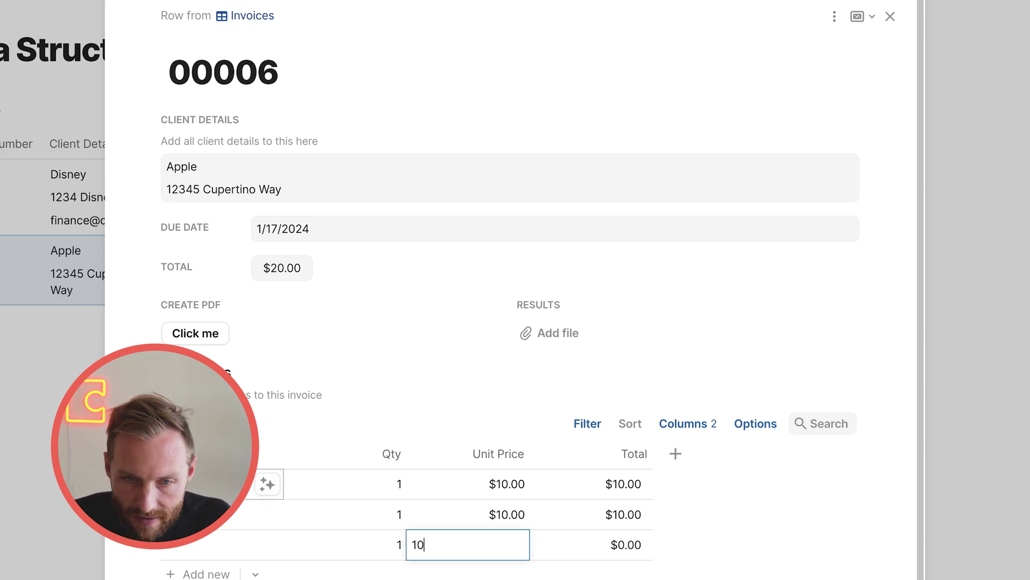
Step: Fill in the descriptions of the three line items on invoice 00006 and generate the invoice's PDF
left_click(269, 485)
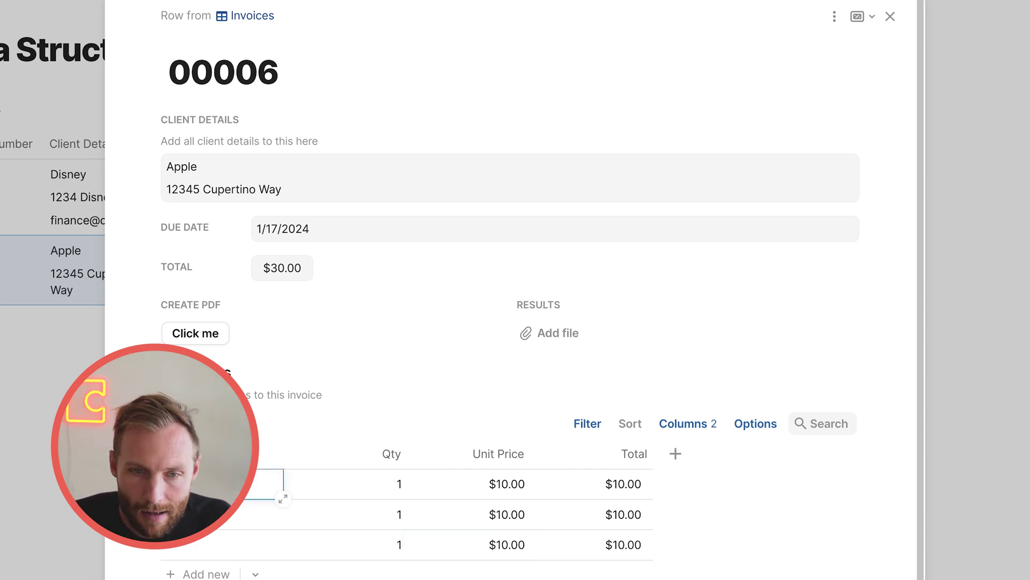
left_click(204, 553, "shift")
key("ctrl+v")
left_click(210, 338)
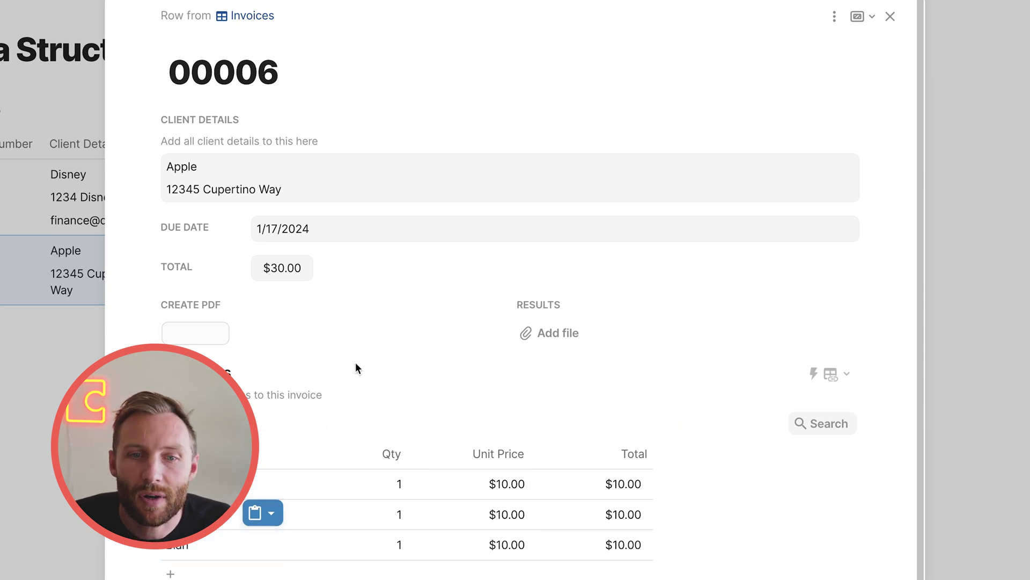